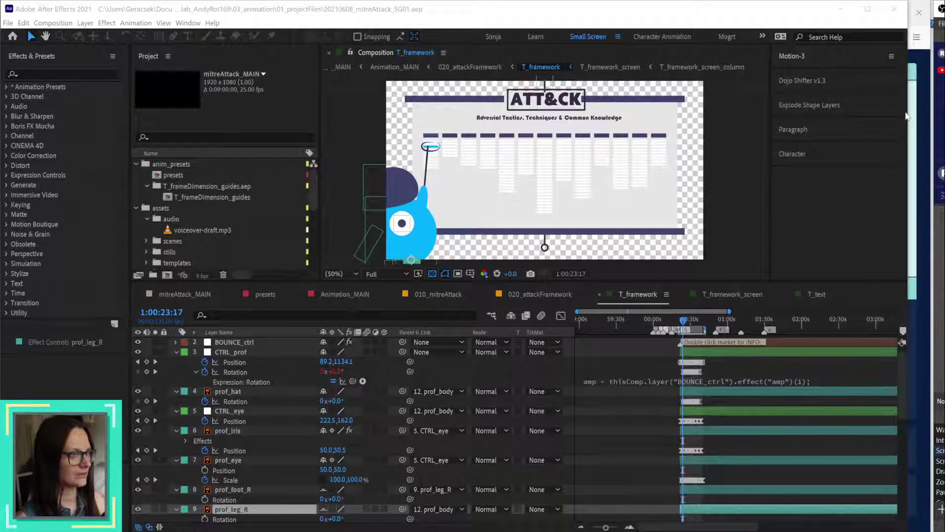
Step: Widen the application window and slightly narrow the Effects & Presets panel column
left_click_drag(909, 117, 936, 115)
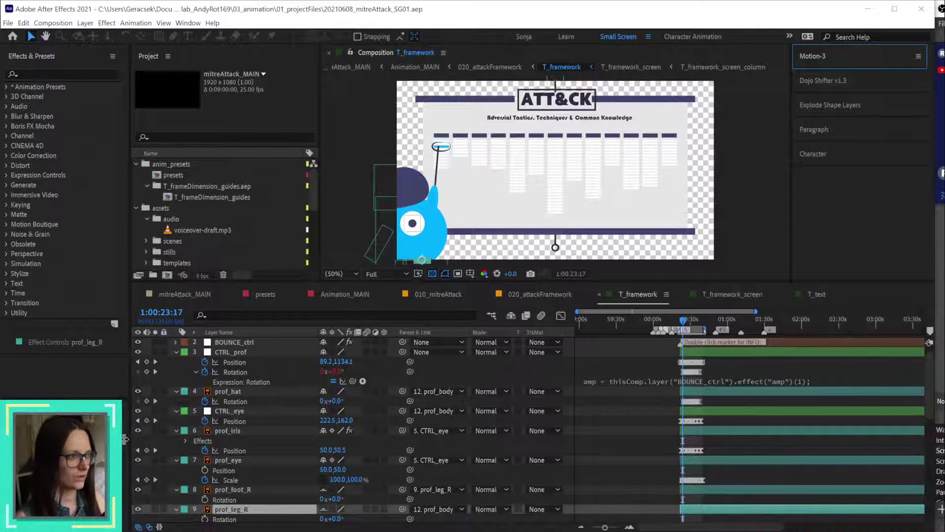
left_click_drag(130, 438, 123, 438)
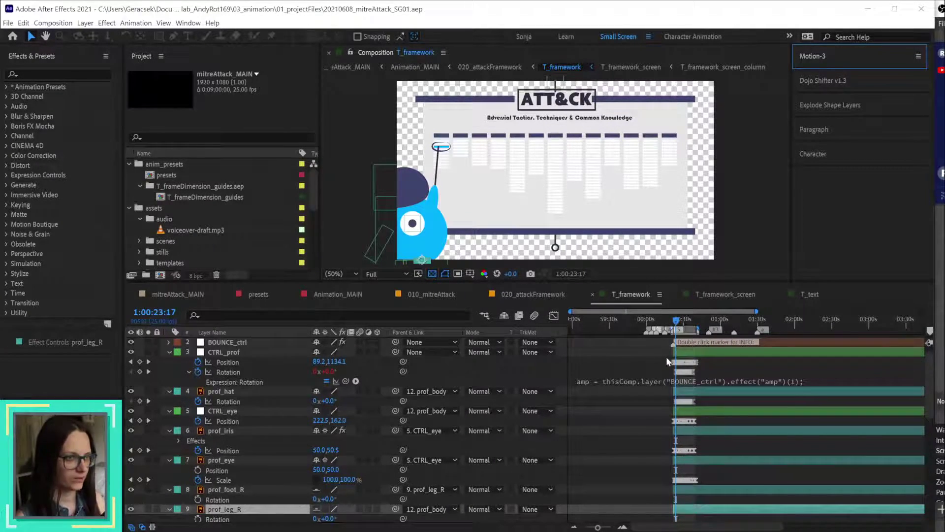
Step: Set the current time in the T_framework timeline to the start of the work area at 1:00:22:00
scroll(679, 356, "up", 2)
scroll(680, 356, "up", 1)
scroll(680, 356, "up", 3)
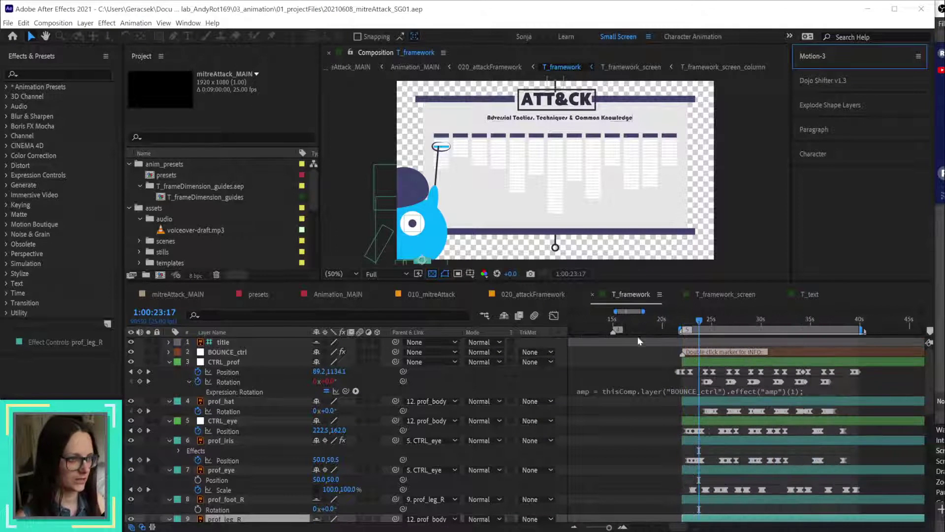
left_click(683, 326)
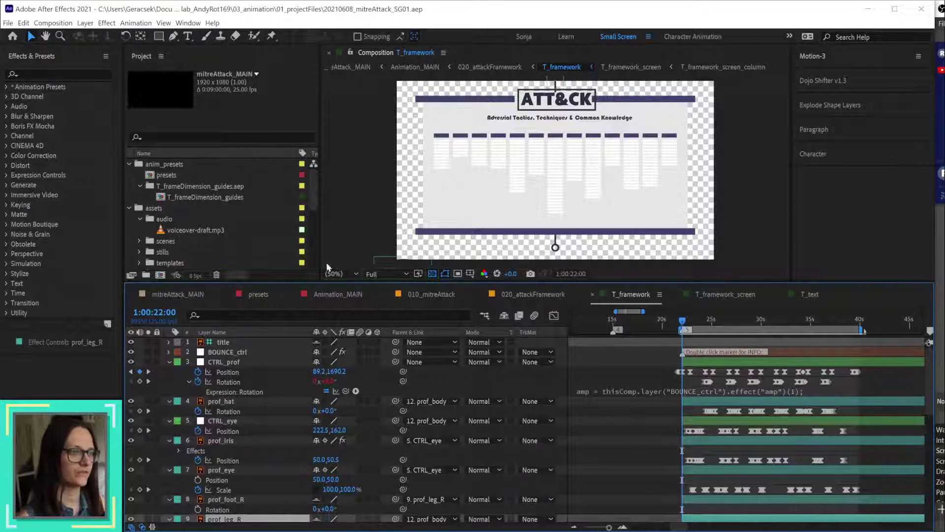
left_click(620, 450)
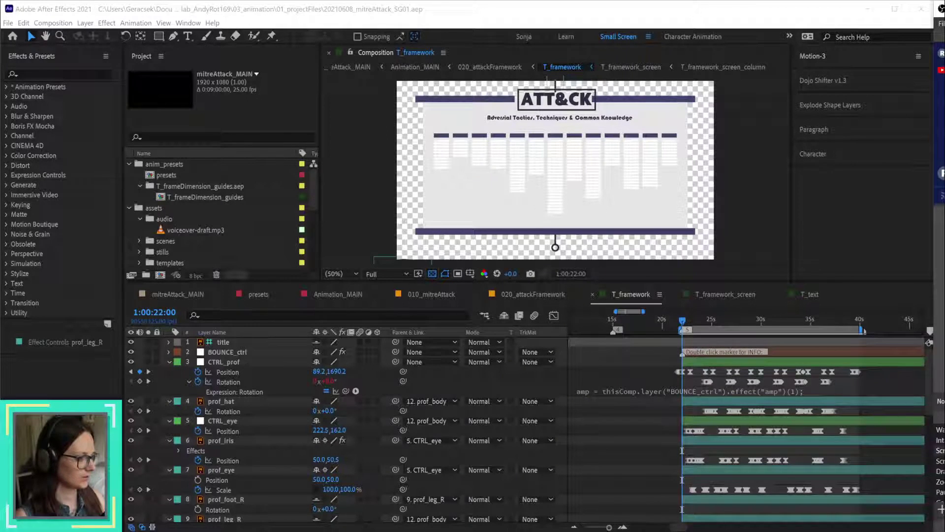
left_click(683, 324)
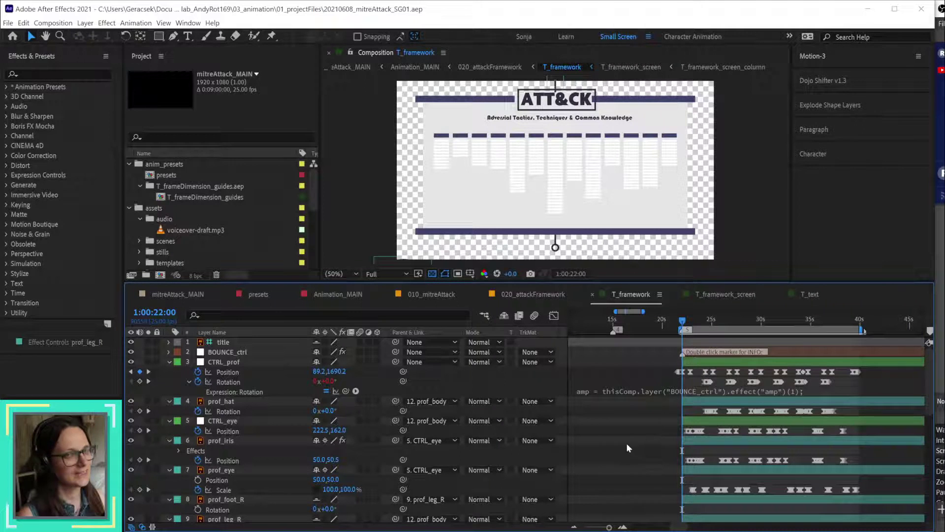
Step: Play the T_framework animation from 1:00:22:00, then stop playback
key("space")
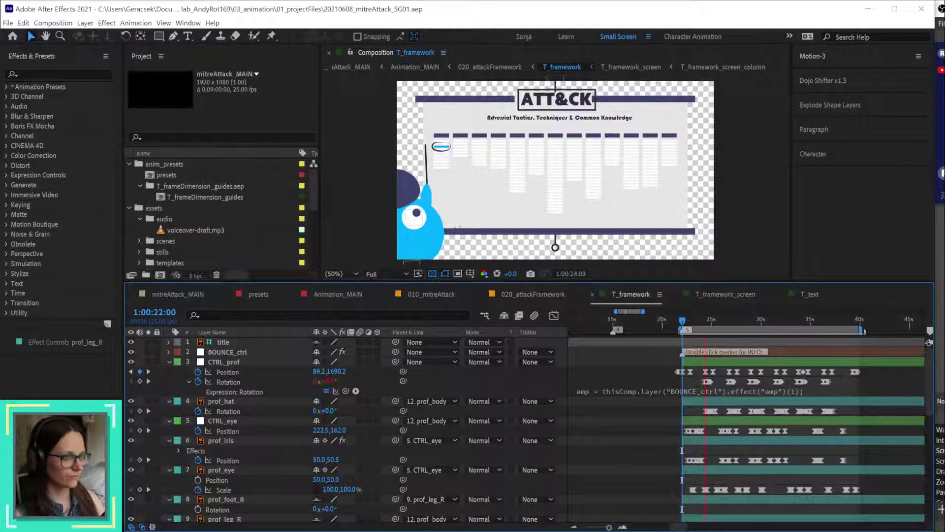
key("space")
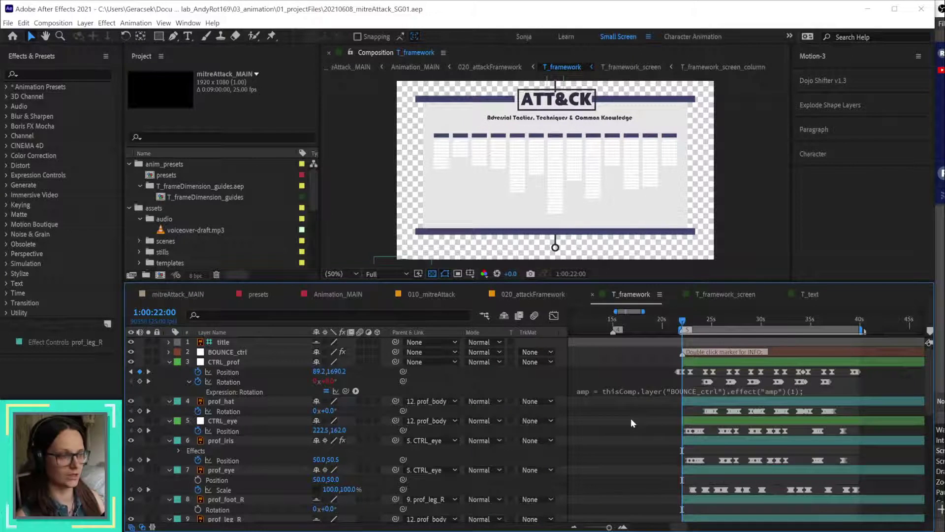
scroll(778, 387, "up", 2)
scroll(778, 386, "down", 3)
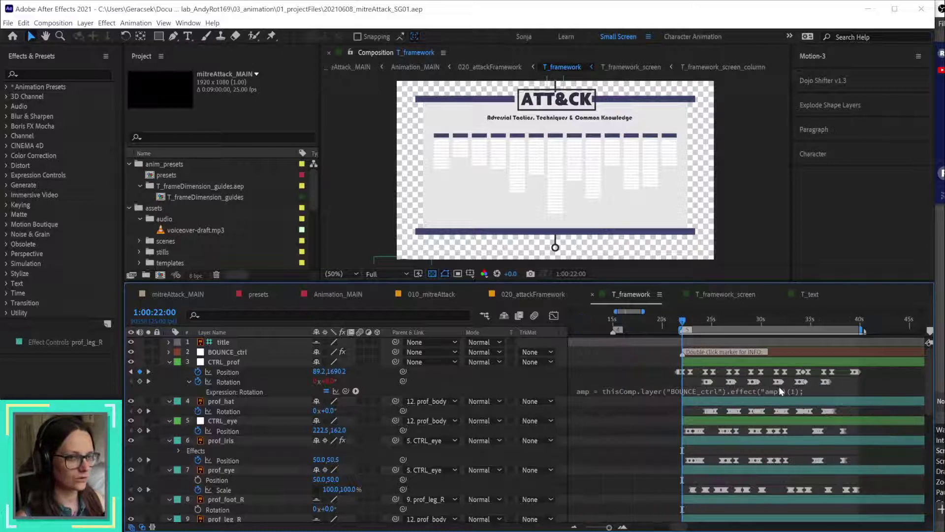
Step: Expand the Preview panel so that its full set of playback options is shown
key("space")
left_click_drag(859, 389, 814, 392)
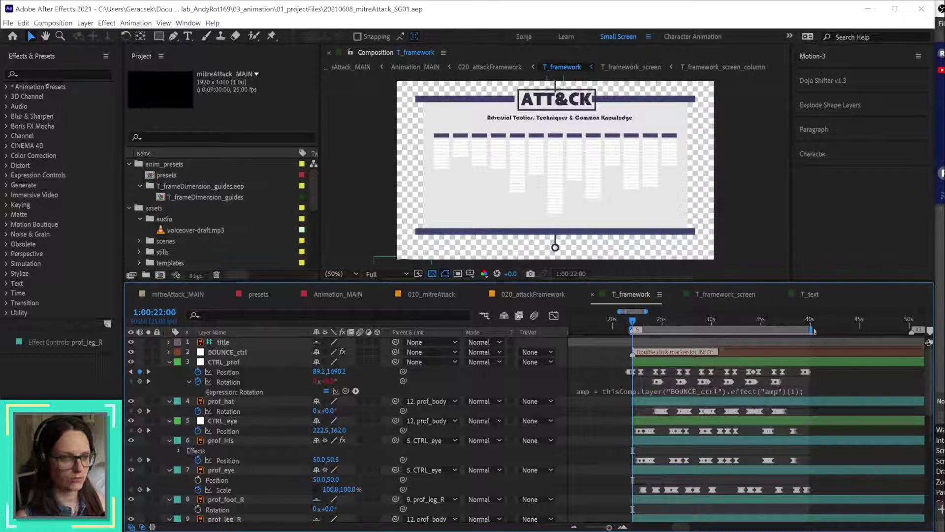
left_click_drag(66, 398, 65, 175)
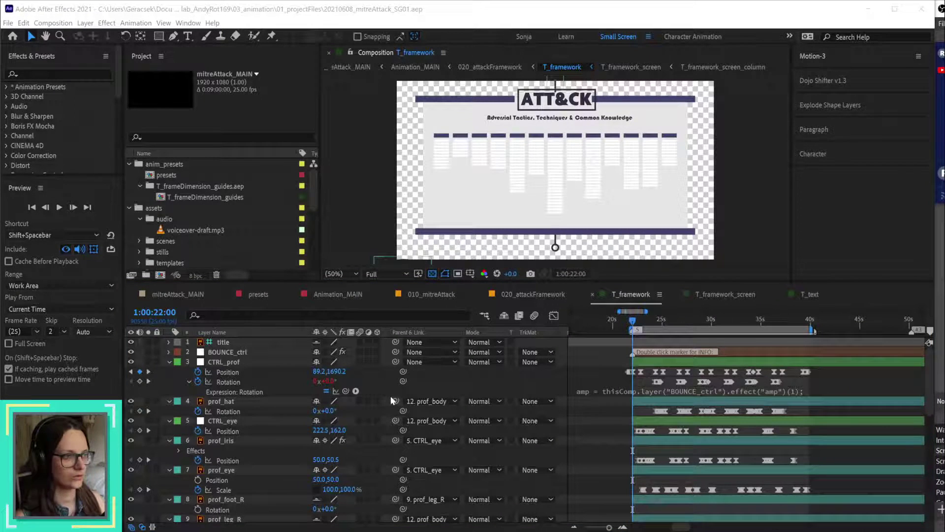
Step: Check the recording level in Microphone Properties, then close it and return to After Effects
left_click_drag(179, 69, 591, 531)
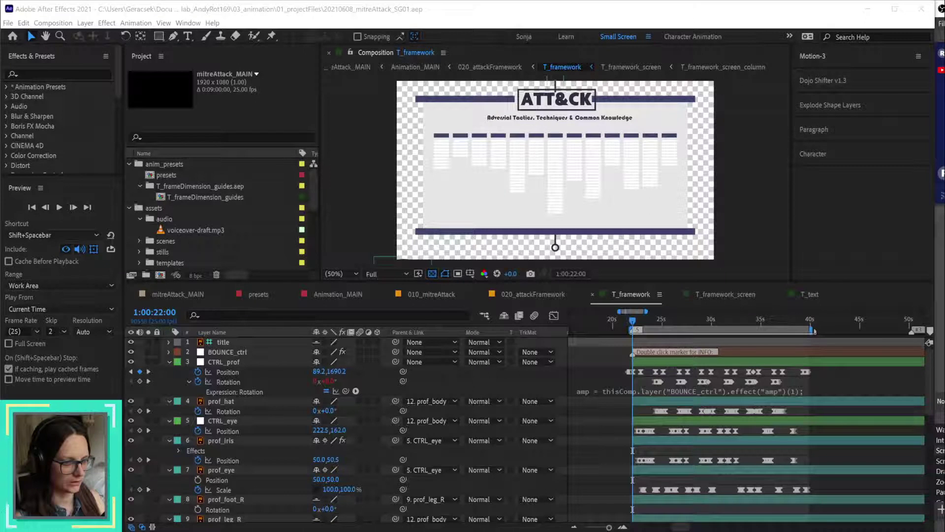
left_click_drag(650, 531, 650, 510)
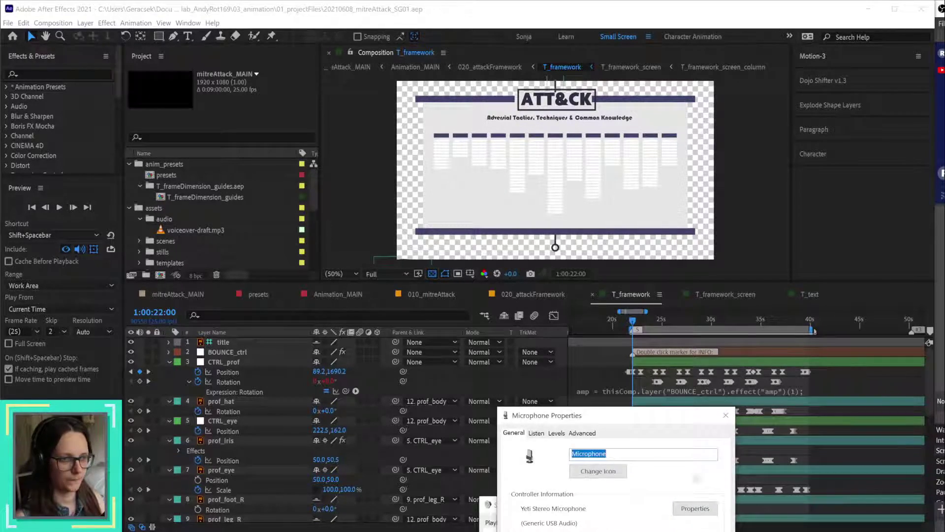
left_click(557, 432)
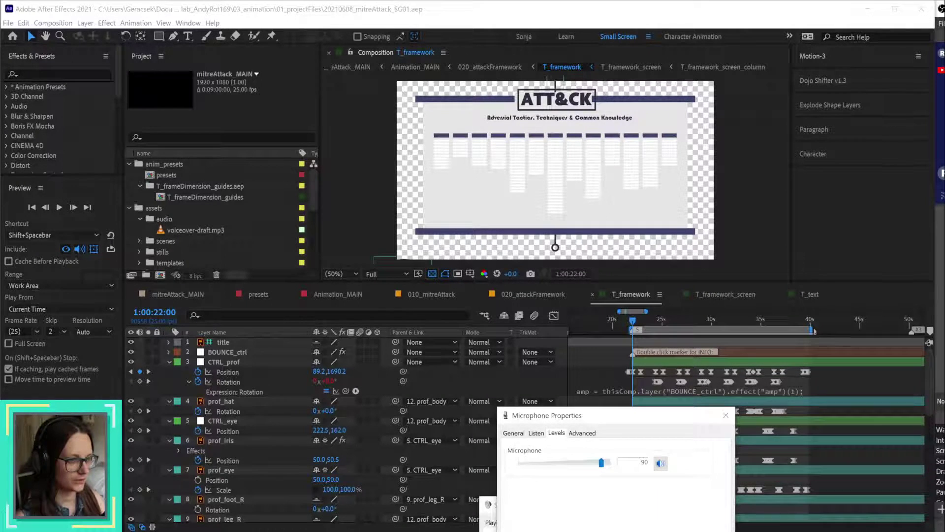
key("Return")
key("alt+Tab")
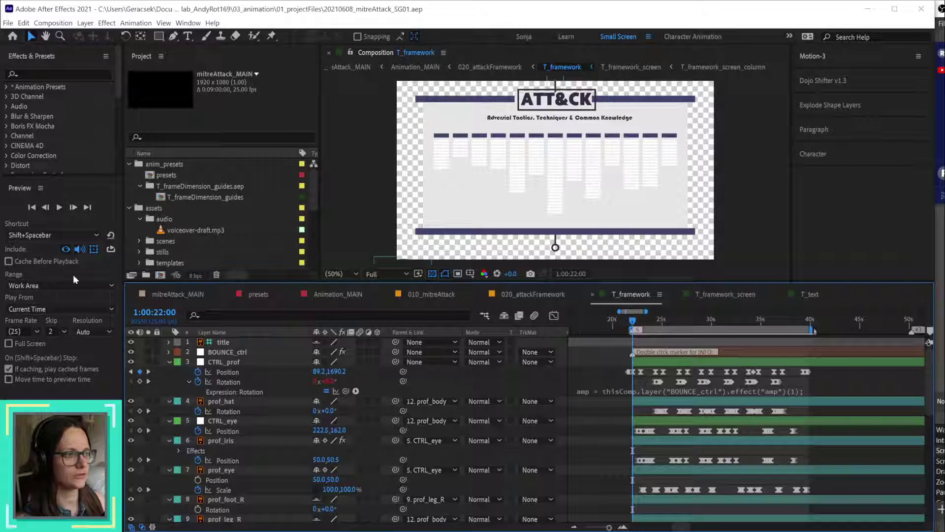
Step: Display the preview settings of the Spacebar shortcut and examine the list of available preview shortcuts
left_click(43, 232)
left_click(42, 248)
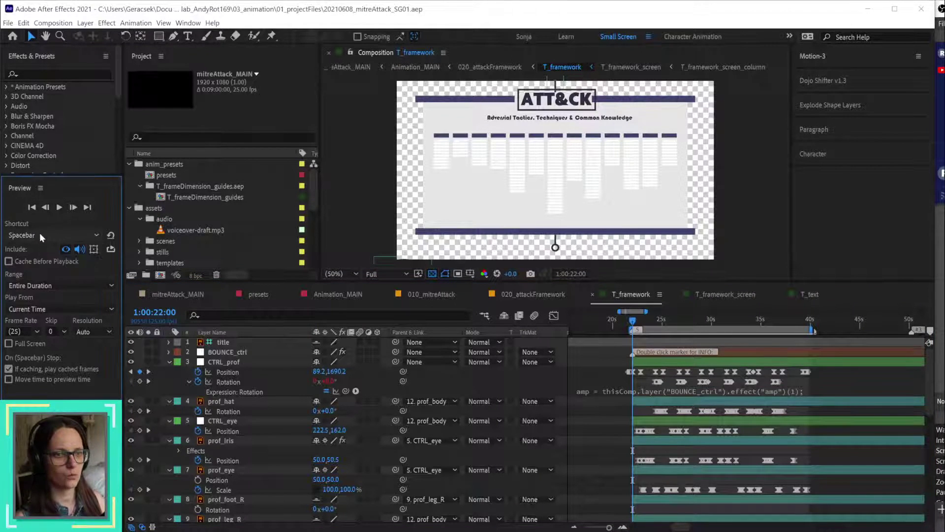
left_click(41, 237)
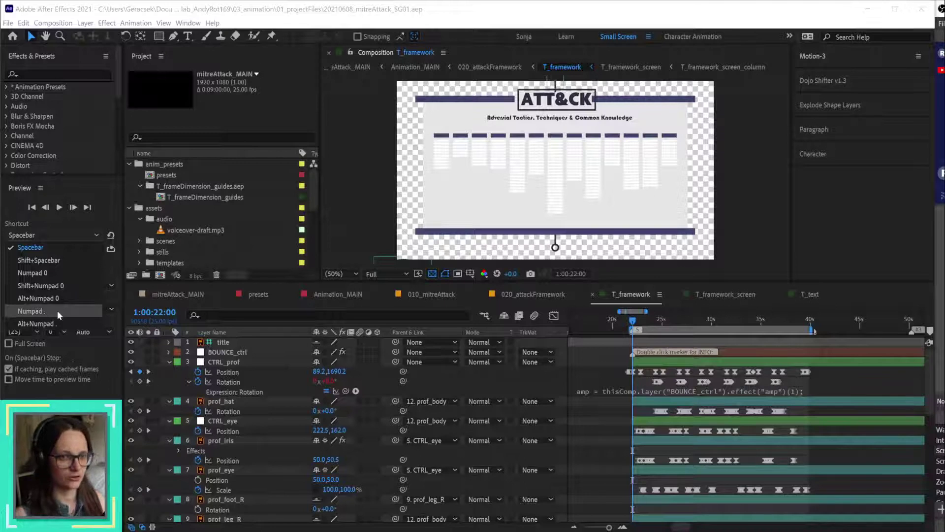
left_click(43, 335)
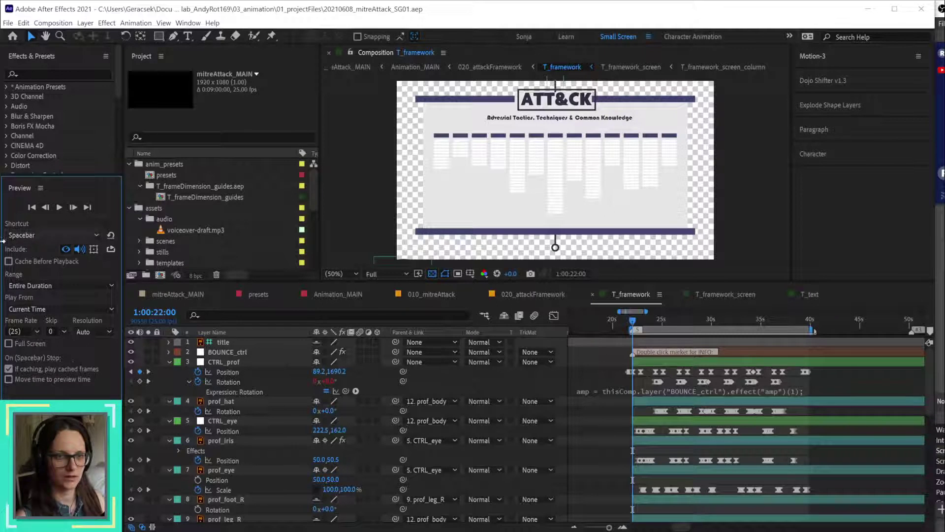
left_click(54, 234)
left_click(51, 234)
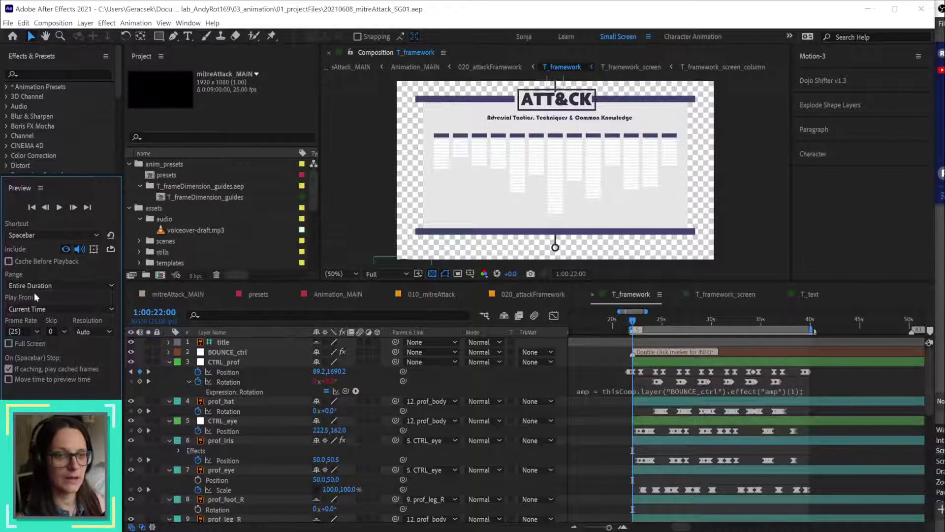
Step: Review the Range and Play From options for the Spacebar preview, keeping Entire Duration and Current Time
left_click(52, 285)
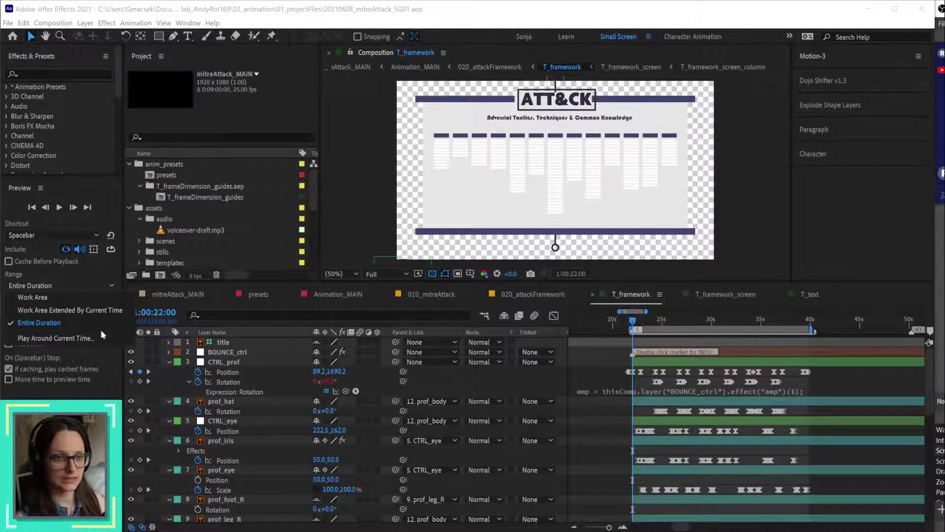
left_click(39, 322)
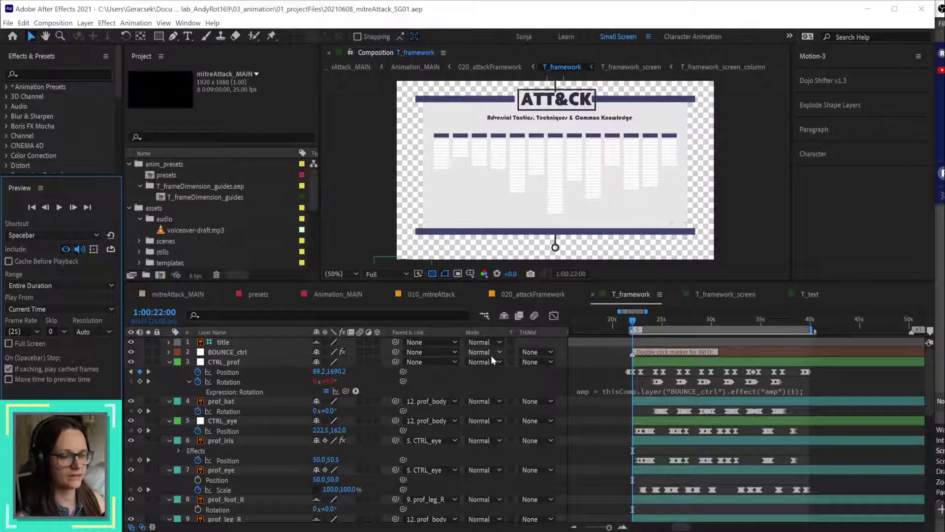
left_click(59, 312)
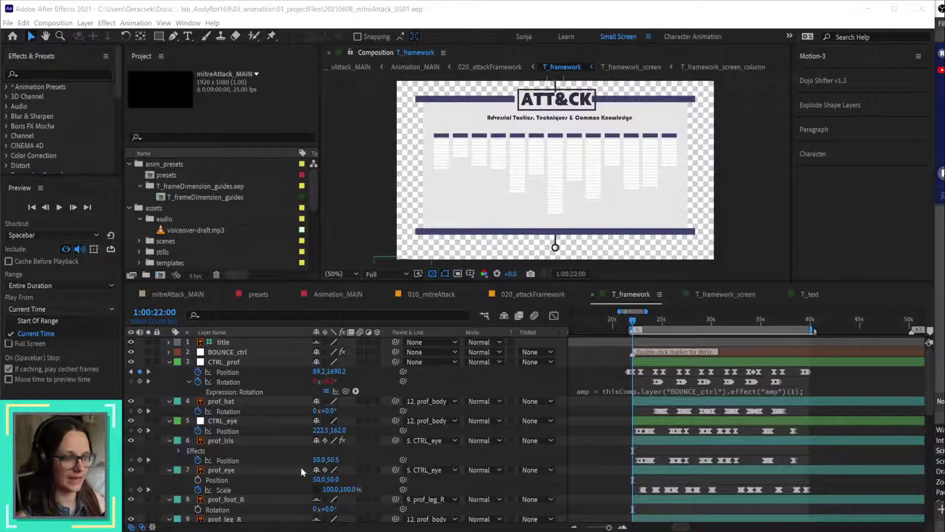
left_click(36, 333)
Step: Display the Shift+Spacebar preview settings and review the Range options, keeping Work Area
left_click(43, 235)
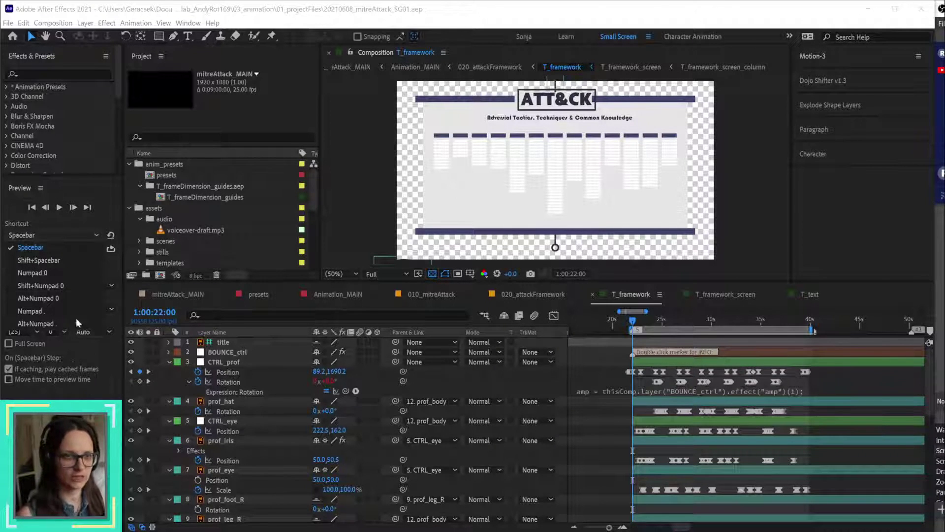
left_click(59, 259)
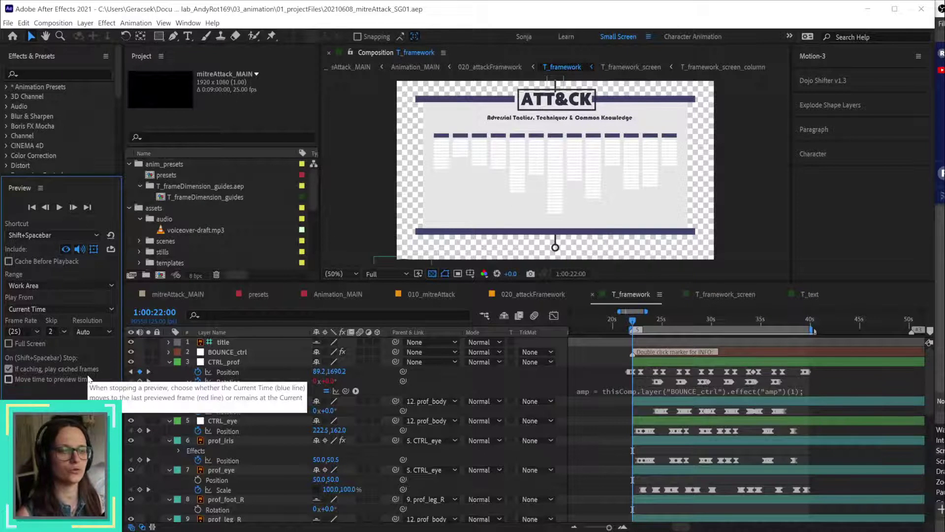
left_click(48, 285)
left_click(26, 294)
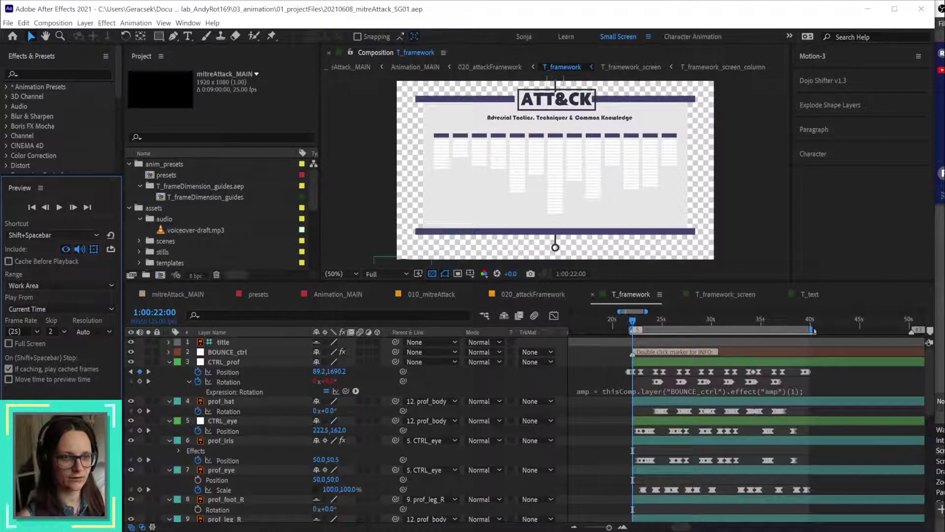
Step: Display the Numpad 0 preview settings to compare them with the other preview shortcuts
left_click(51, 235)
left_click(37, 273)
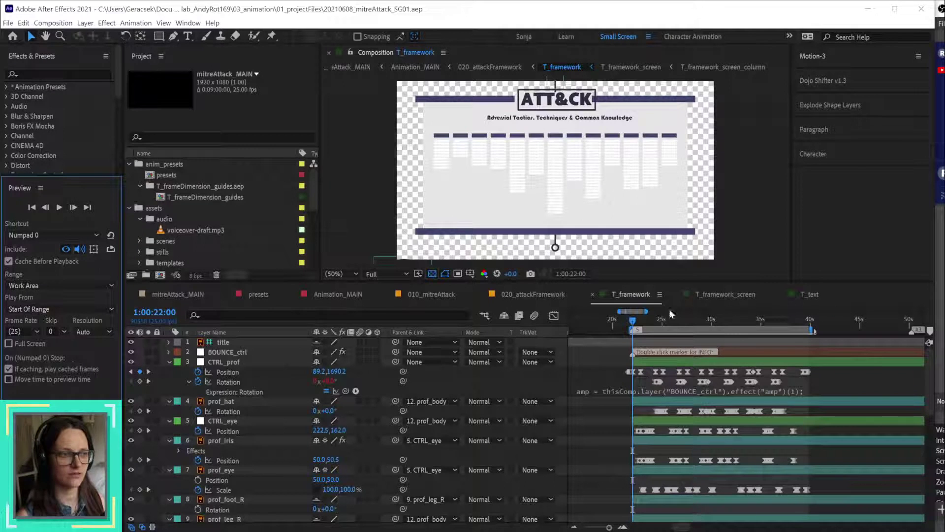
left_click(36, 235)
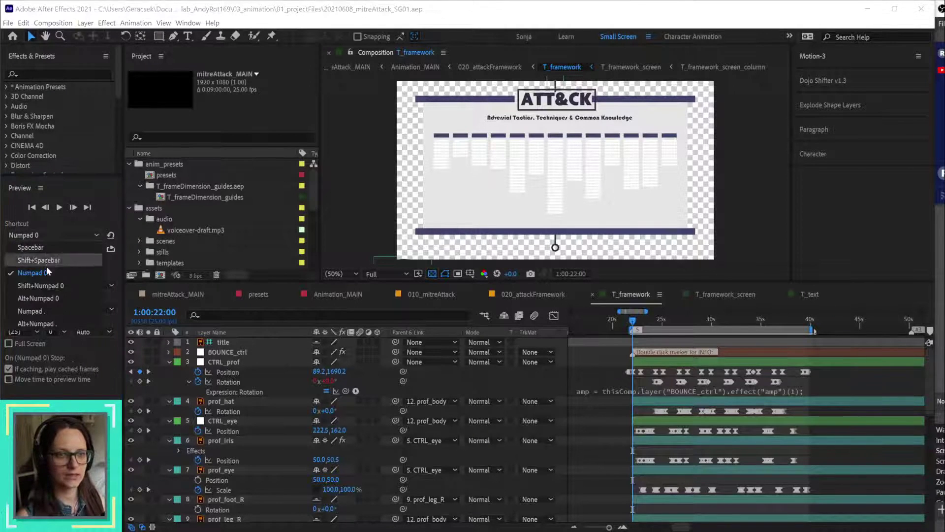
left_click(75, 335)
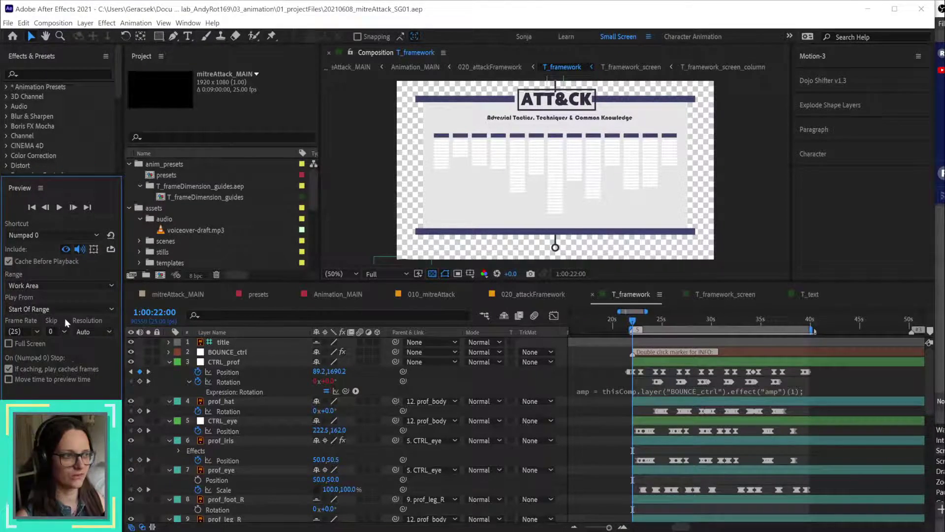
Step: Choose the Shift+Spacebar preview shortcut and set its frame Skip to 1
left_click(55, 235)
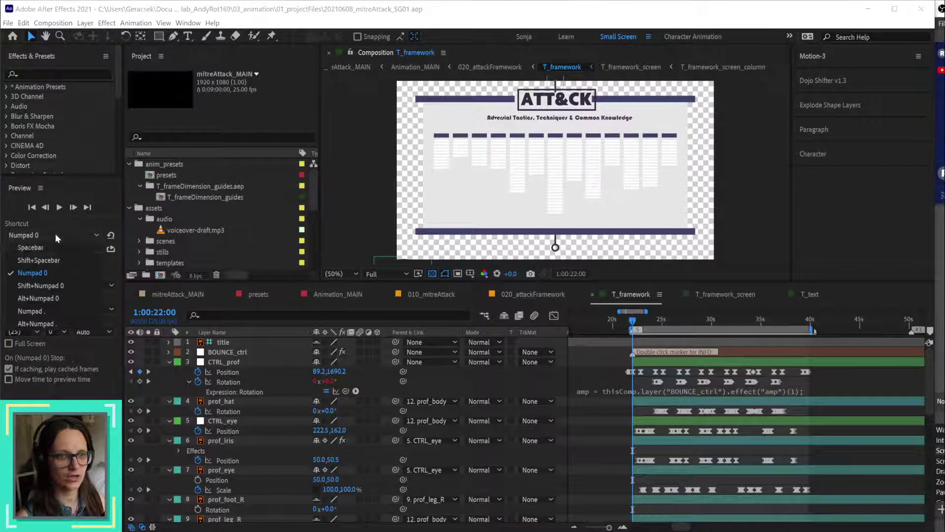
left_click(55, 260)
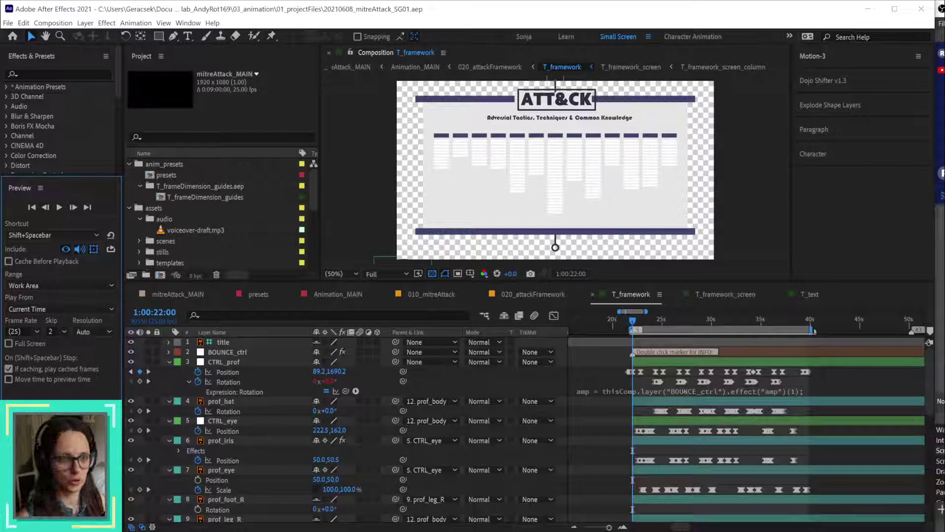
left_click(63, 333)
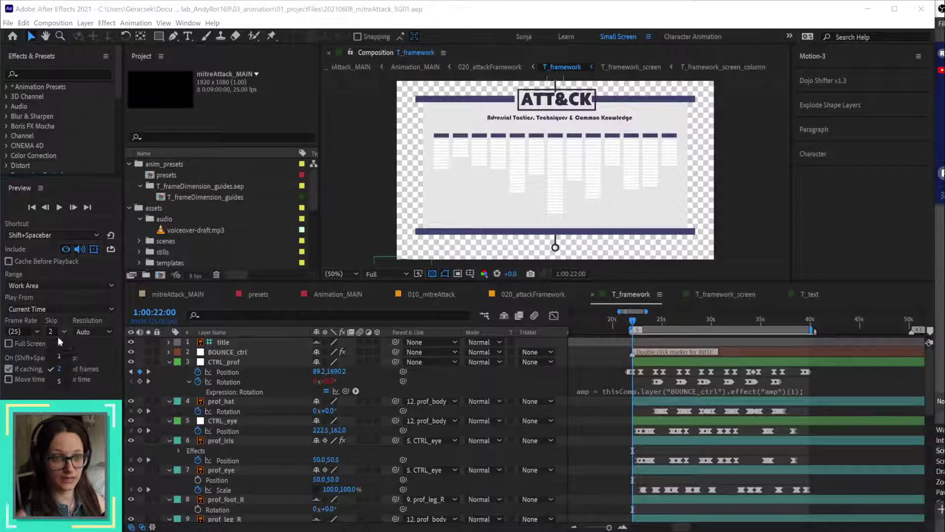
left_click(62, 356)
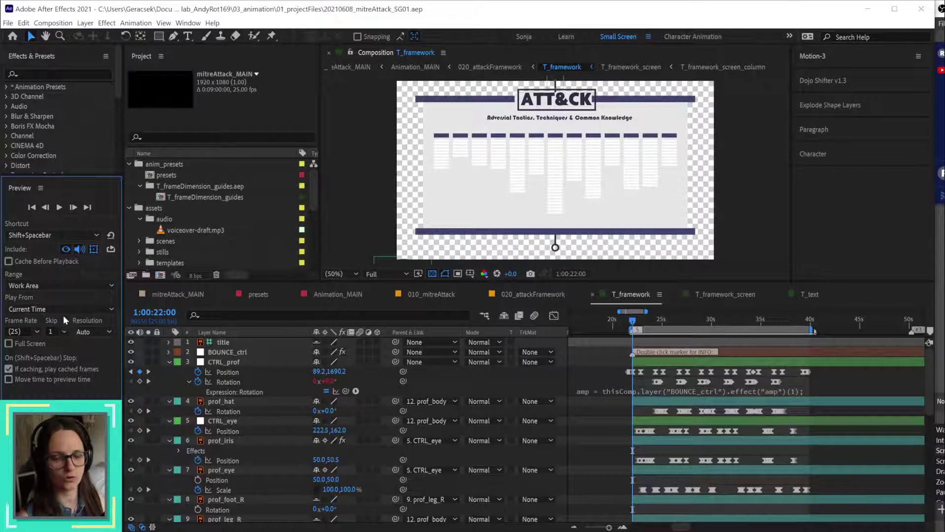
Step: Preview the T_framework work area using the Shift+Spacebar preview settings, then stop playback
left_click(596, 358)
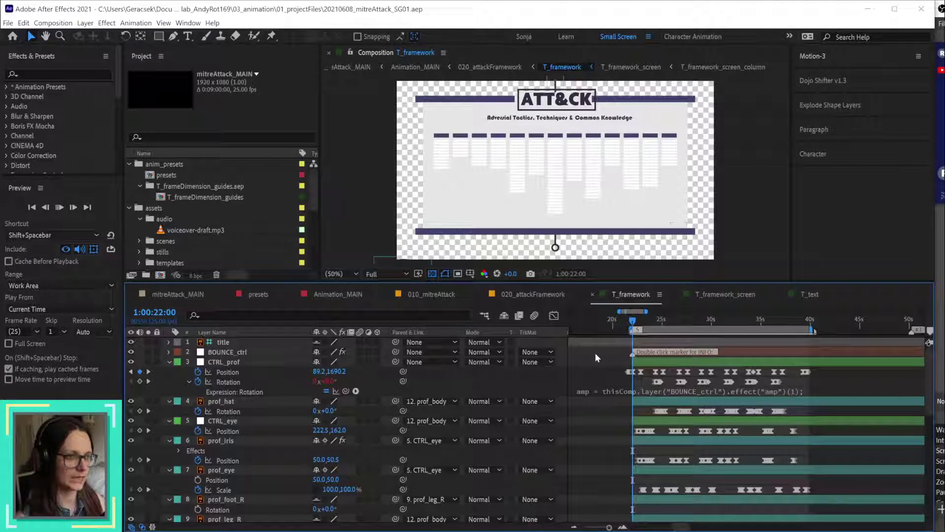
key("space")
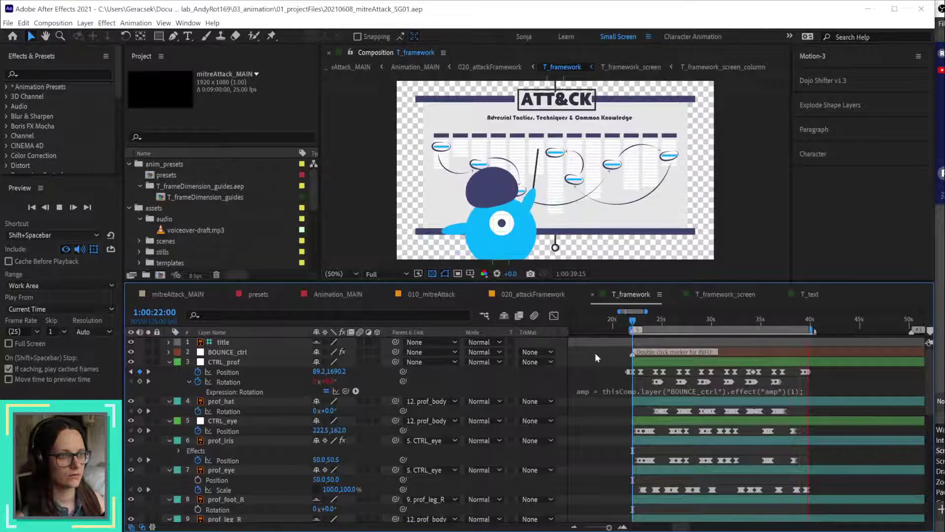
key("space")
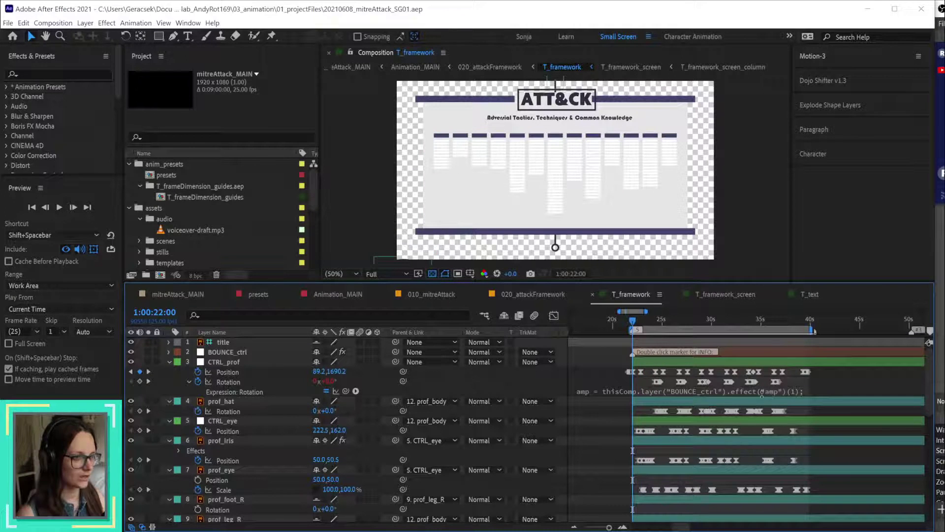
Step: Hide the shy layers in the T_framework timeline
scroll(671, 369, "up", 2)
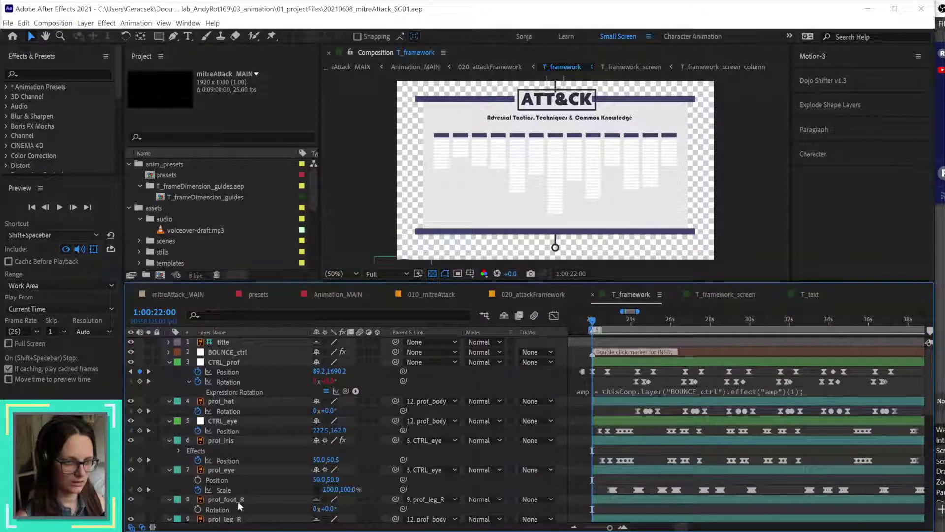
scroll(250, 491, "down", 2)
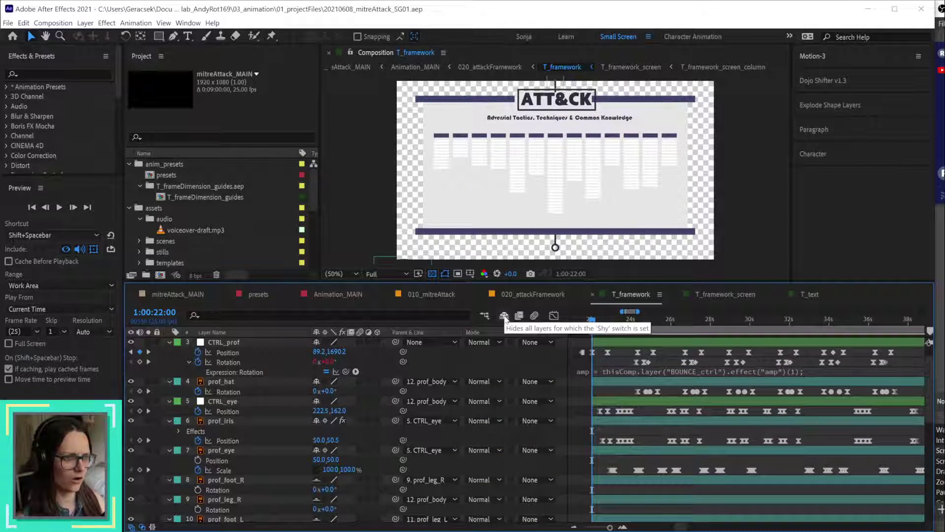
left_click(504, 316)
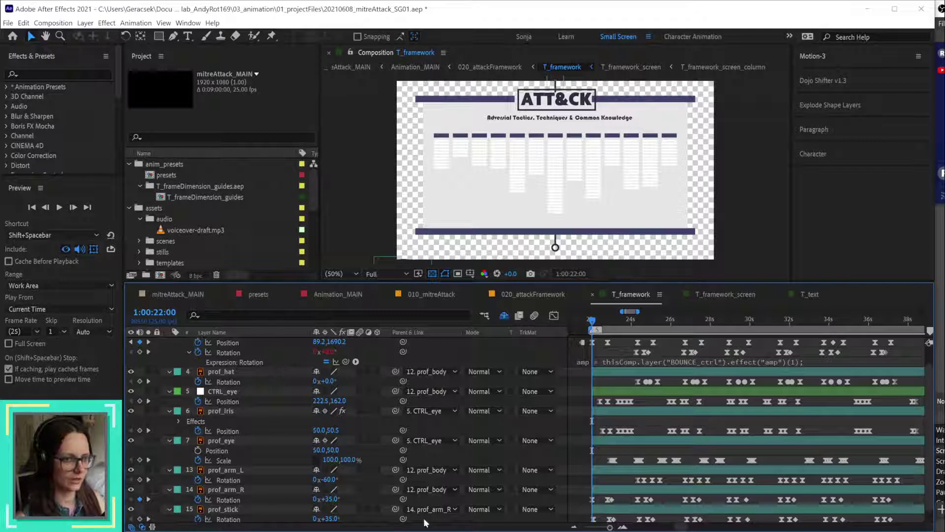
scroll(622, 448, "down", 1)
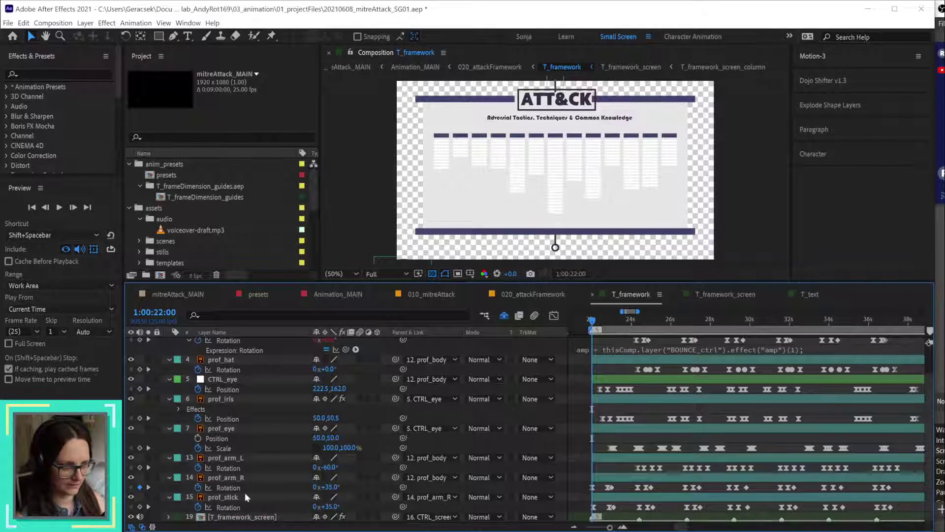
Step: Select the prof_stick layer and preview its animation from 1:00:22:22, then stop playback
left_click(610, 497)
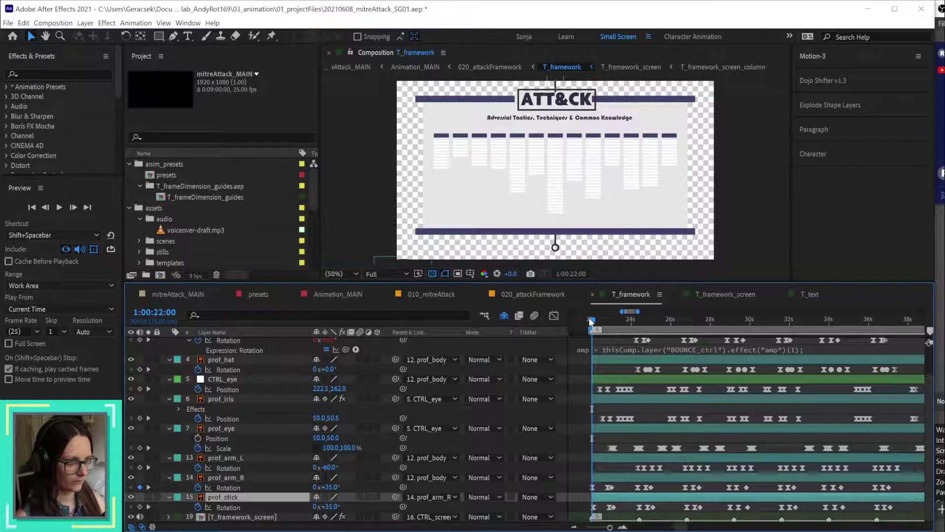
mouse_move(592, 320)
left_mouse_down()
mouse_move(621, 322)
mouse_move(609, 320)
left_mouse_up()
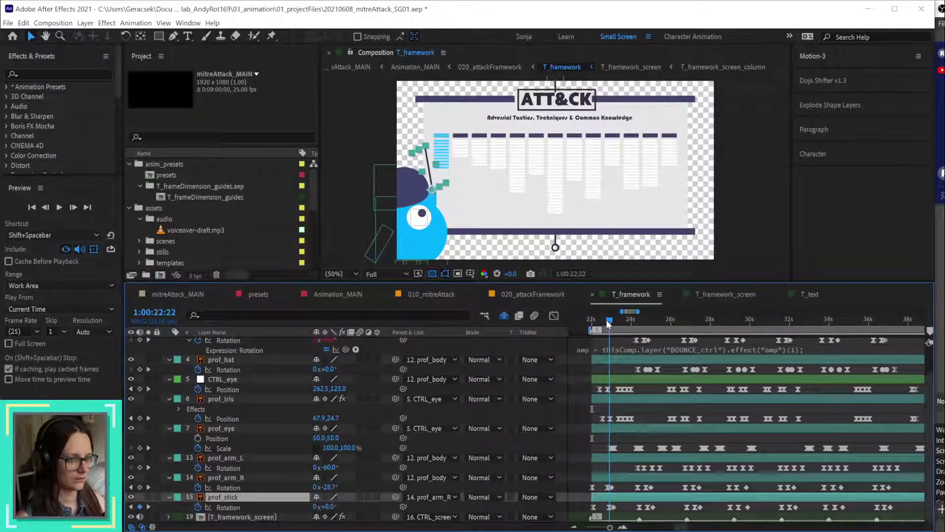
scroll(604, 473, "up", 4)
key("space")
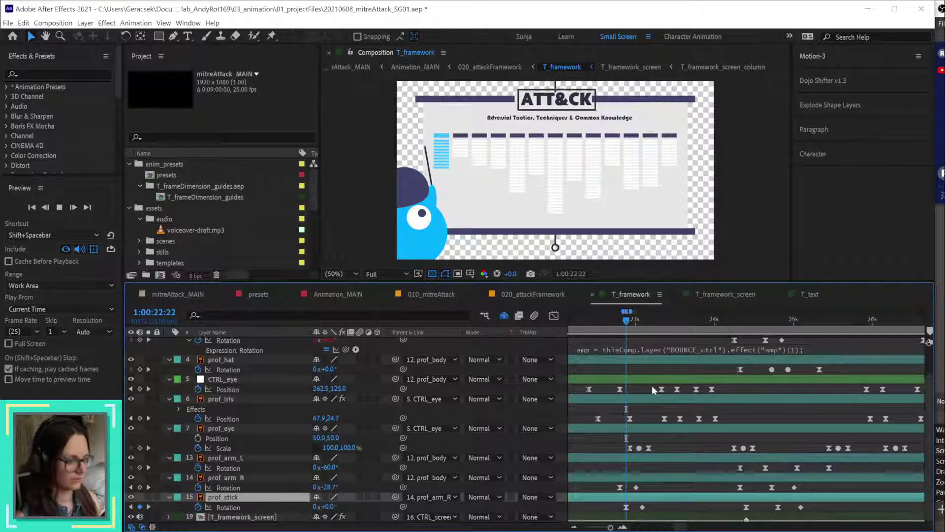
key("space")
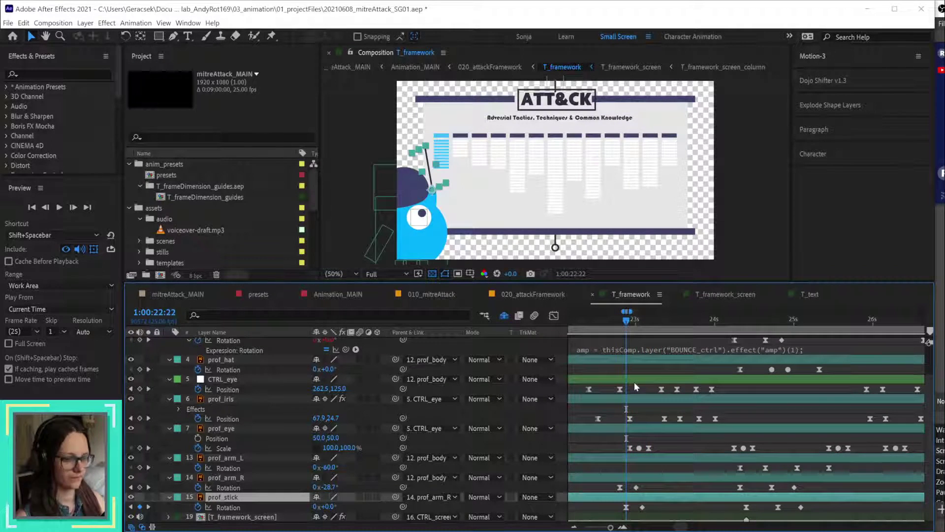
key("space")
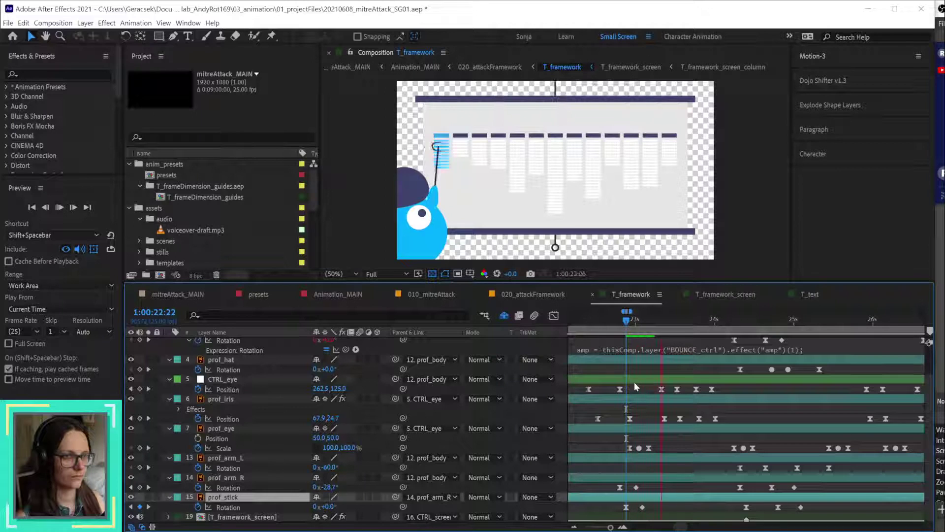
key("space")
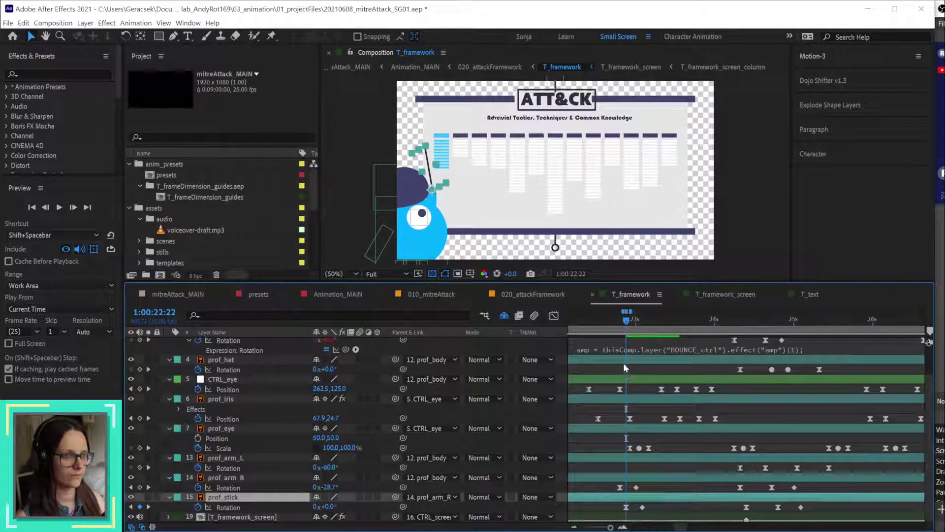
Step: Scrub to 1:00:23:01 and examine how the arm and stick Rotation keyframes are offset along the timeline
left_click_drag(600, 321, 639, 330)
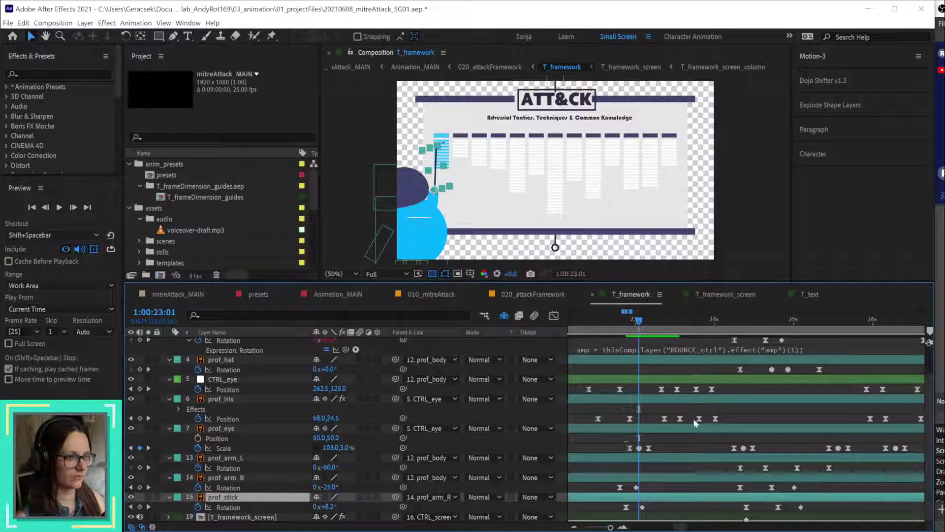
scroll(710, 423, "down", 1)
scroll(708, 422, "up", 1)
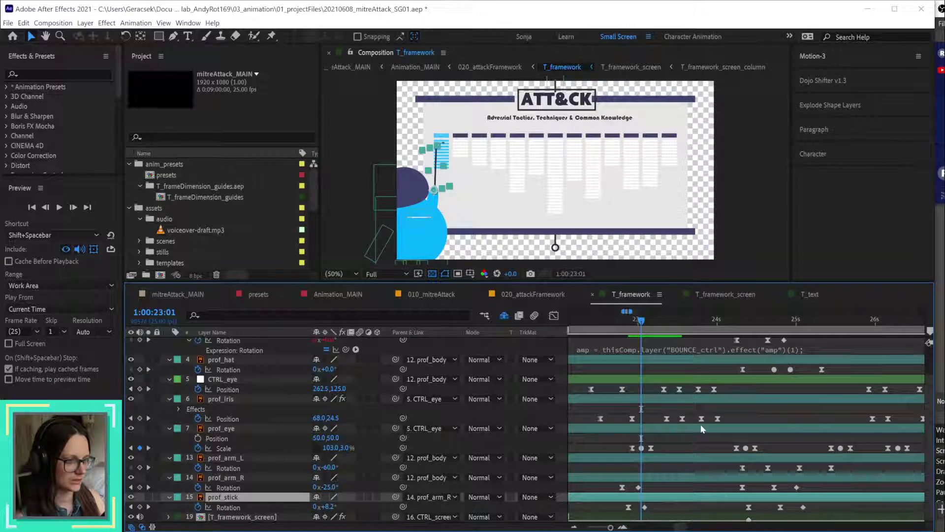
scroll(699, 495, "down", 1)
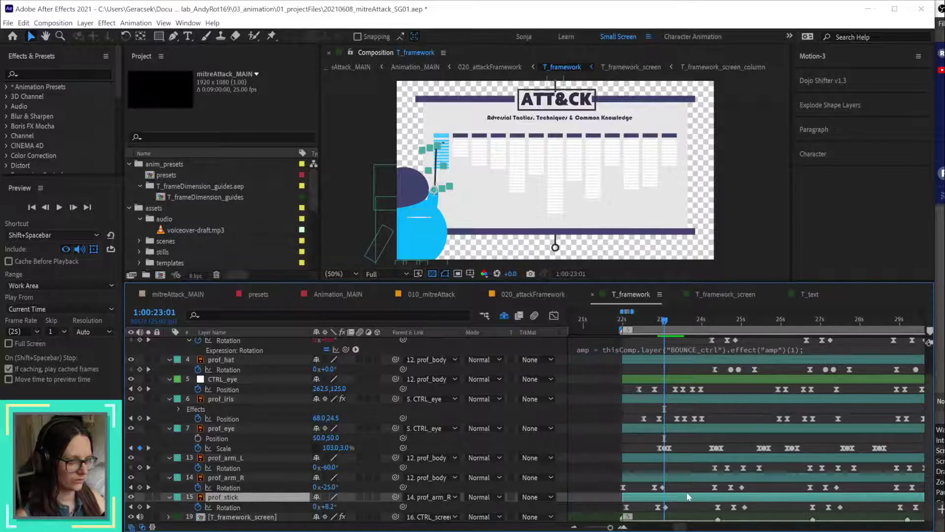
scroll(696, 495, "up", 1)
scroll(694, 496, "down", 1)
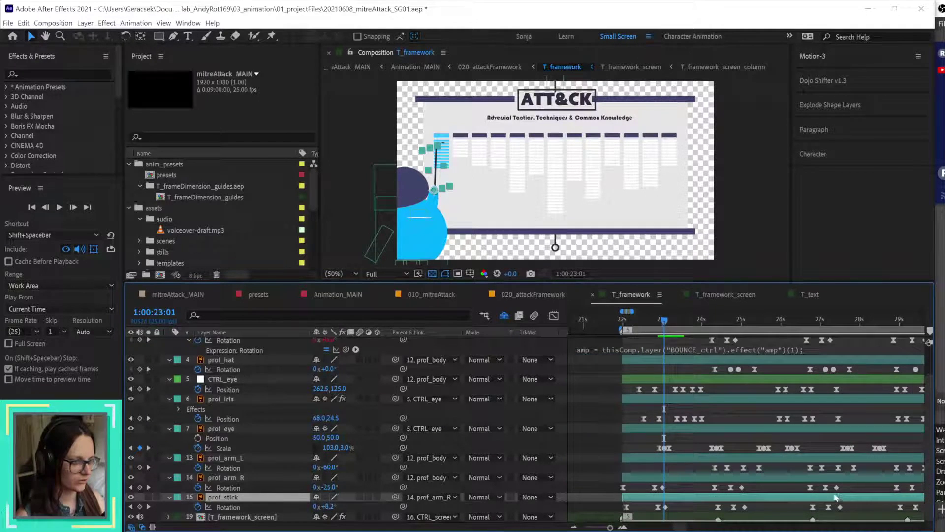
scroll(715, 490, "up", 3)
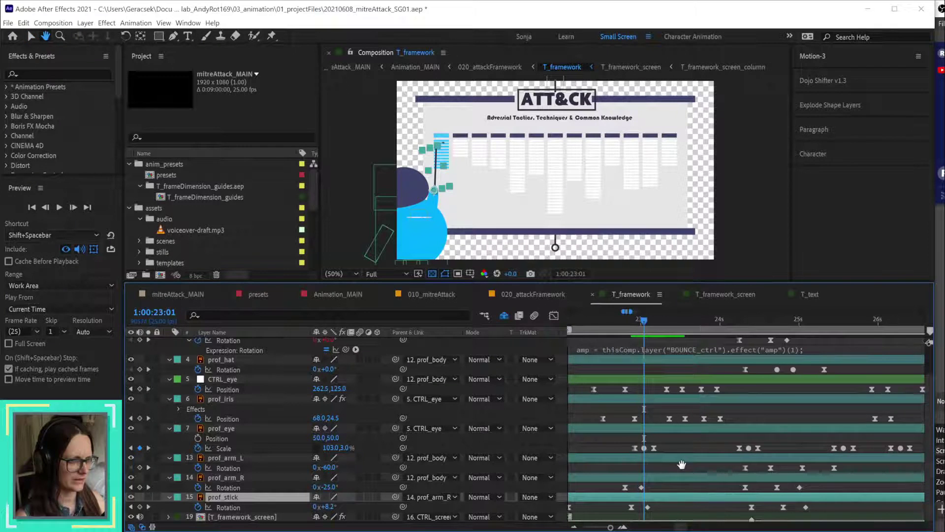
scroll(662, 482, "left", 2)
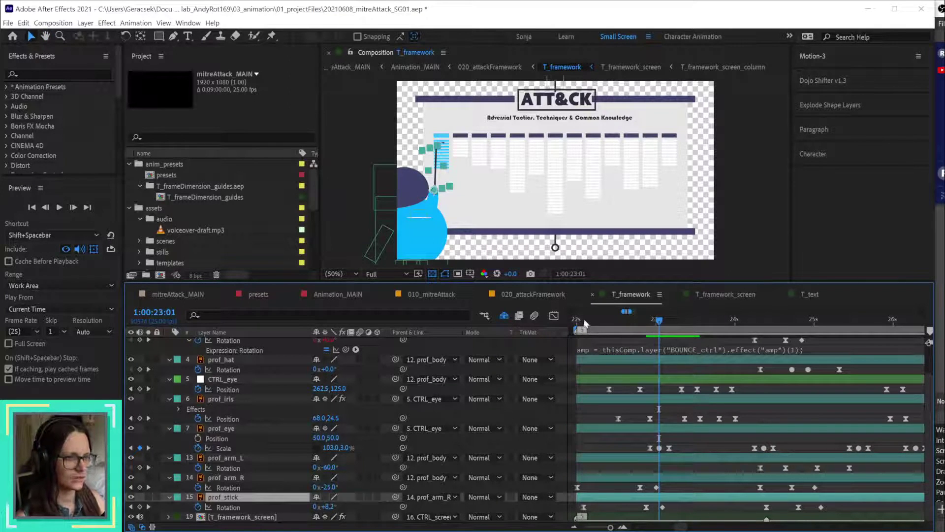
Step: Review the first pointing motion from 1:00:22:20, stepping frame by frame up to 1:00:23:00
left_click_drag(584, 323, 639, 350)
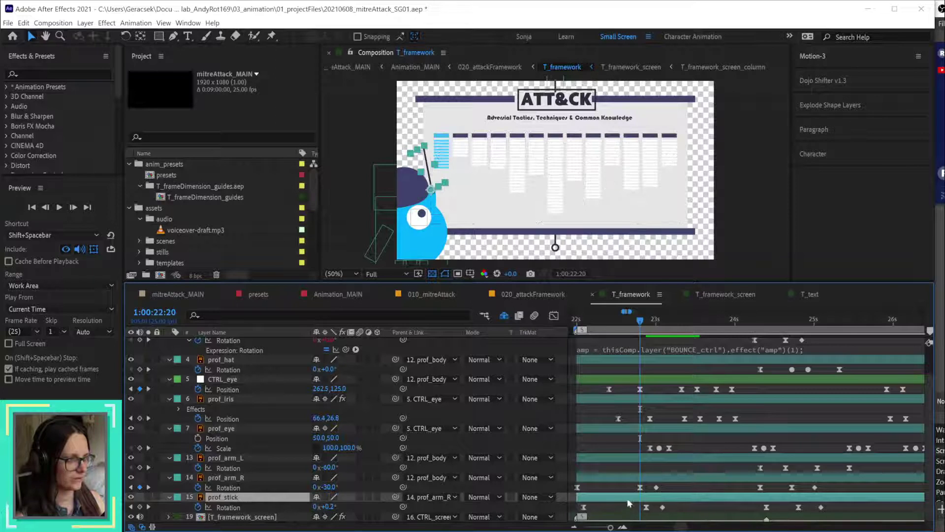
key("space")
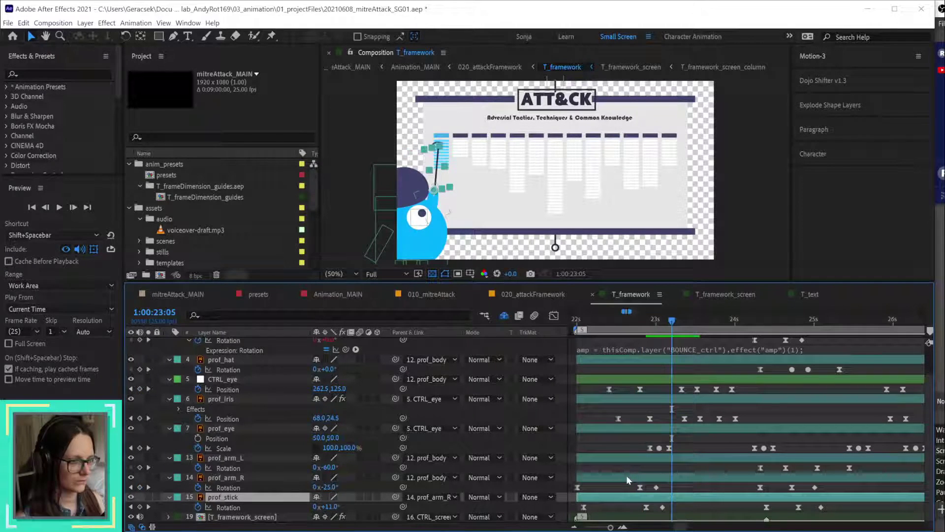
key("space")
key("Page_Down")
key("Page_Down")
key("Page_Down")
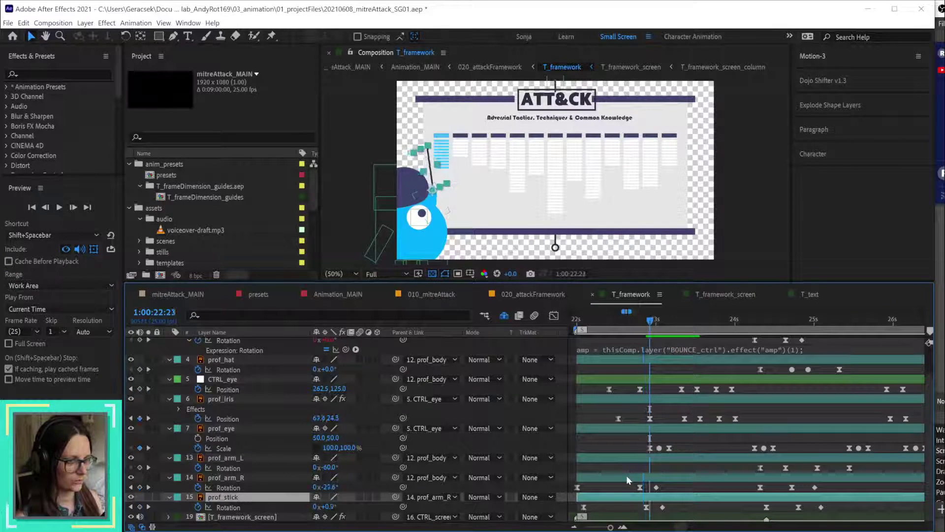
key("Page_Down")
Step: Move the prof_arm_R and prof_stick Rotation keyframes that end the second pointing motion near 1:00:25:00 two frames earlier
left_click(786, 319)
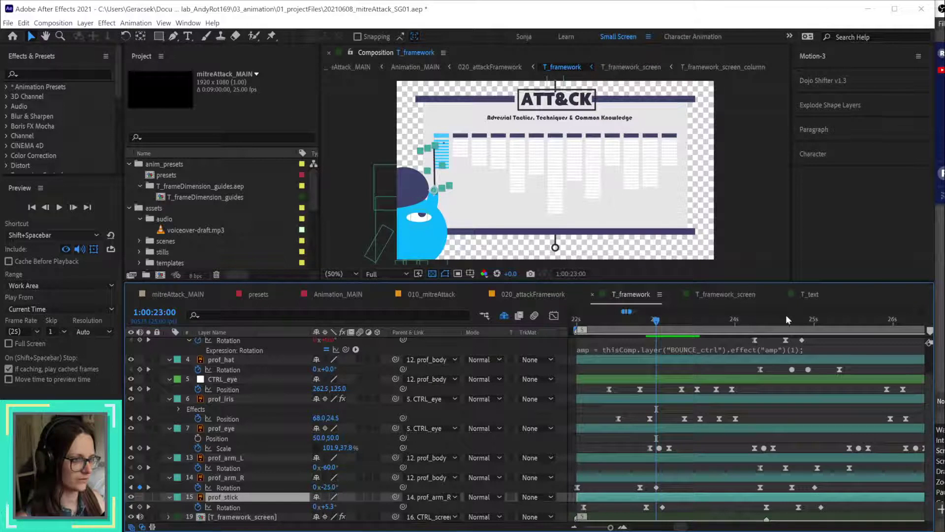
left_click_drag(790, 322, 815, 338)
key("j")
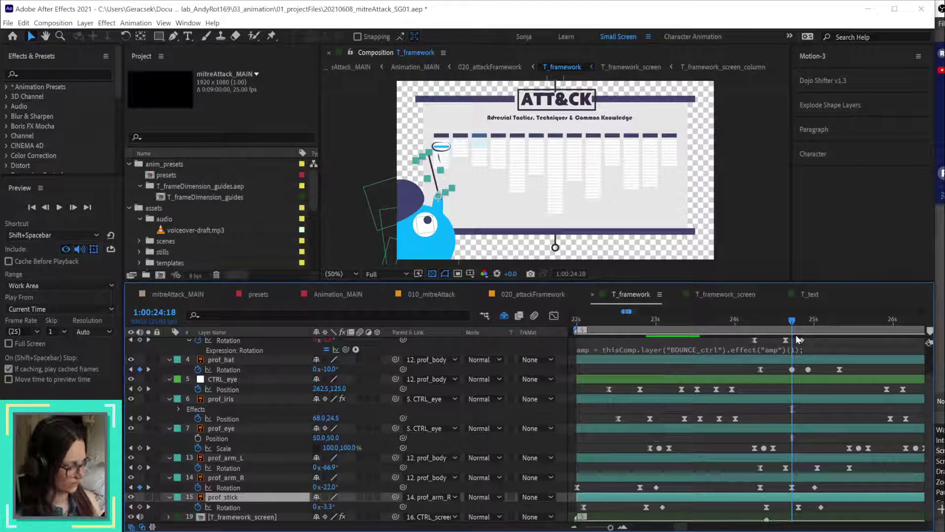
key("Page_Down")
key("Page_Down")
key("Page_Down")
key("Page_Down")
key("Page_Down")
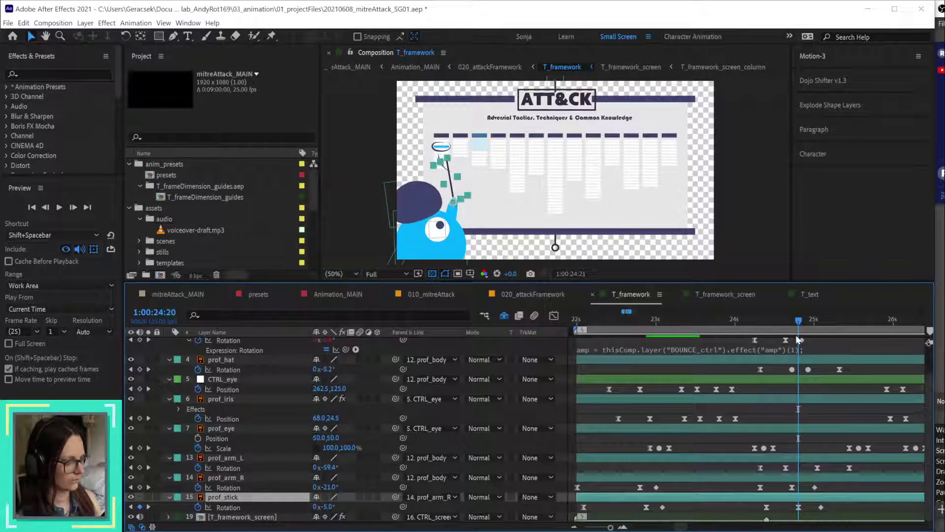
left_click_drag(840, 484, 808, 488)
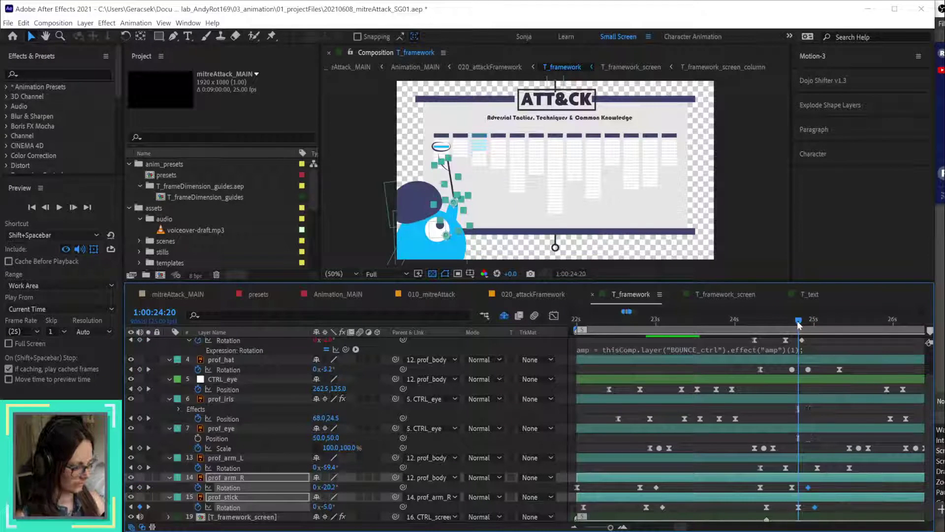
key("Page_Down")
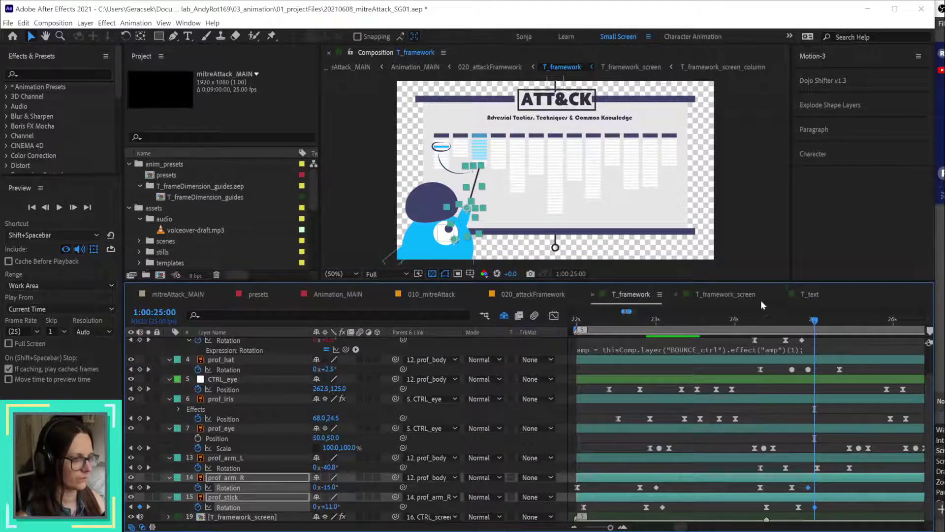
Step: Preview the retimed pointing motion from 1:00:24:06, then stop playback
left_click(752, 321)
key("space")
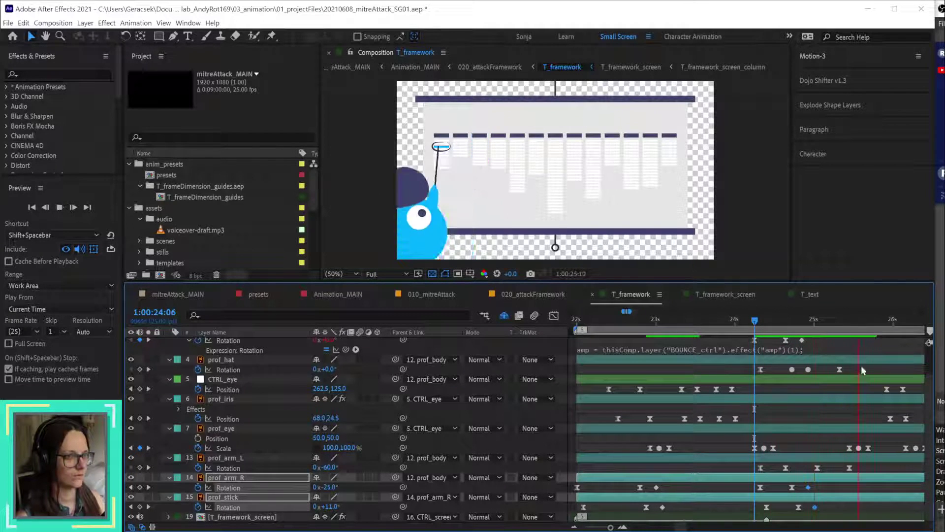
key("space")
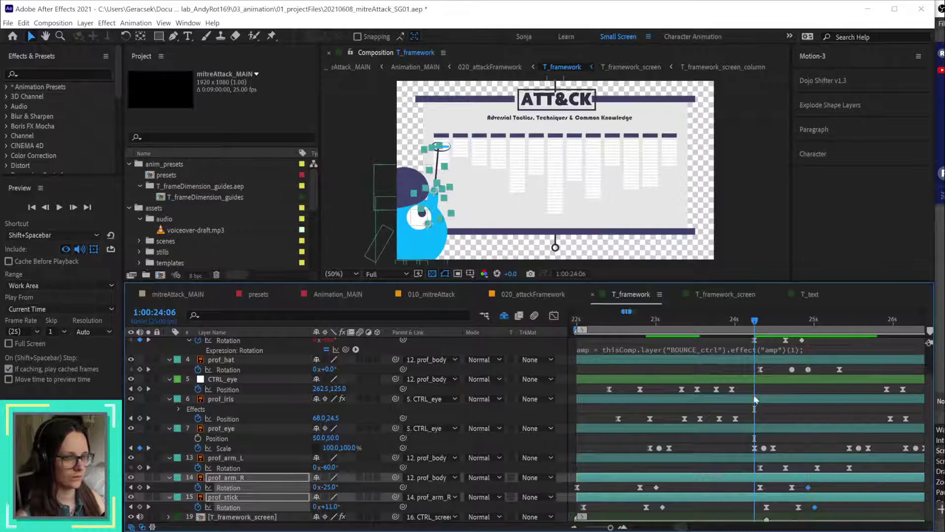
Step: Select the two CTRL_prof Position keyframes that span the body's move between about 1:00:24:08 and 1:00:25:03
left_click(765, 456)
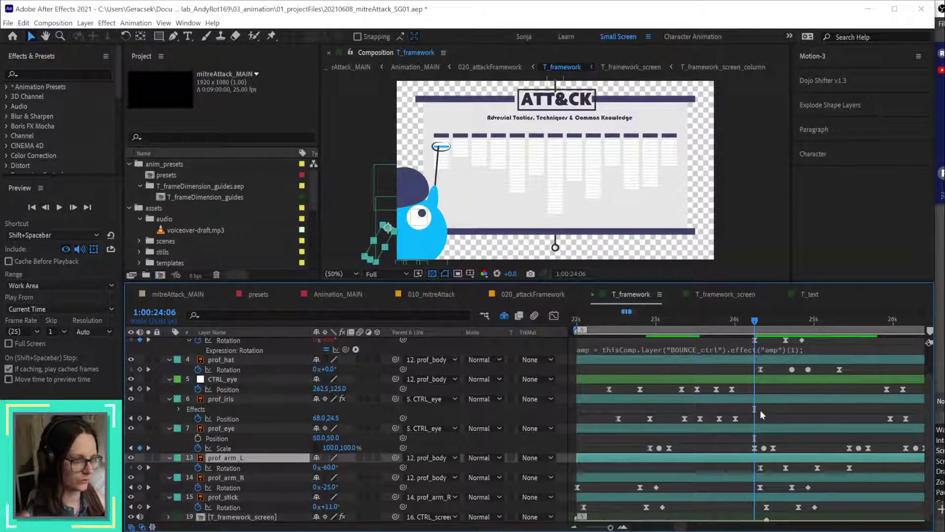
scroll(761, 415, "up", 1)
scroll(760, 411, "up", 2)
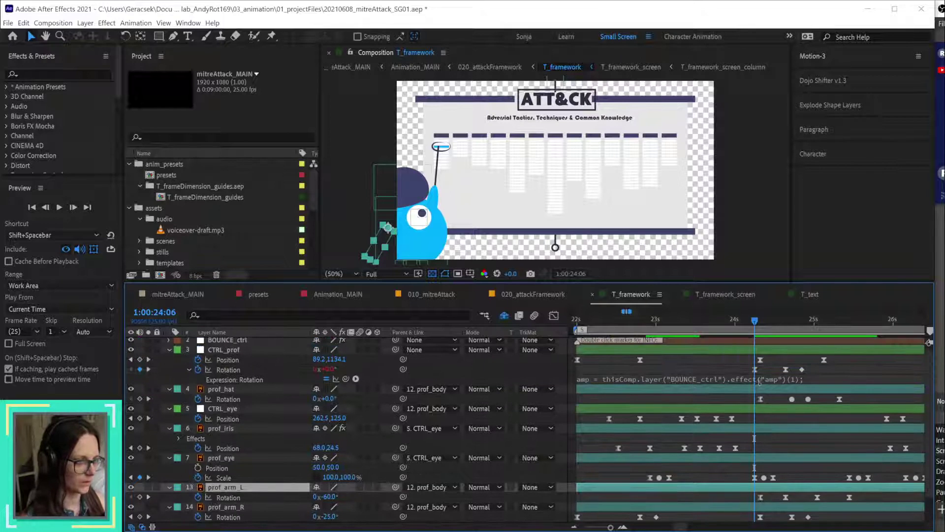
left_click(764, 348)
left_click_drag(737, 367, 872, 356)
scroll(863, 379, "down", 1)
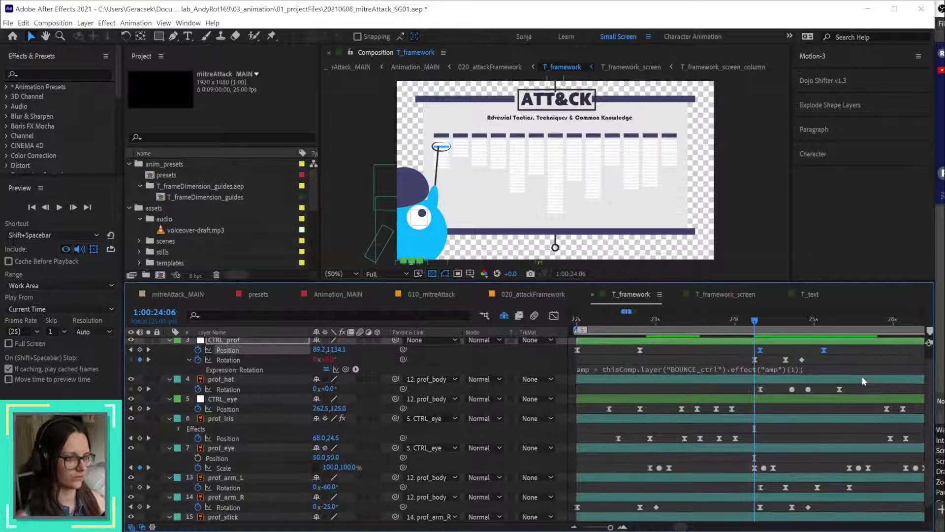
Step: Step through the body, hat and arm motion frame by frame from 1:00:24:16 to 1:00:24:23
left_click_drag(756, 322, 786, 319)
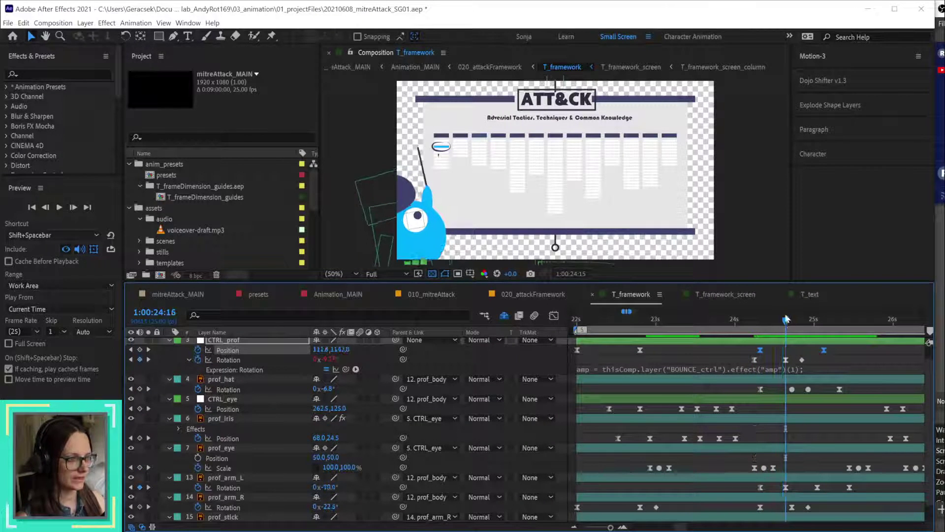
key("Page_Down")
key("Page_Down")
key("Page_Down")
key("Page_Down")
key("Page_Down")
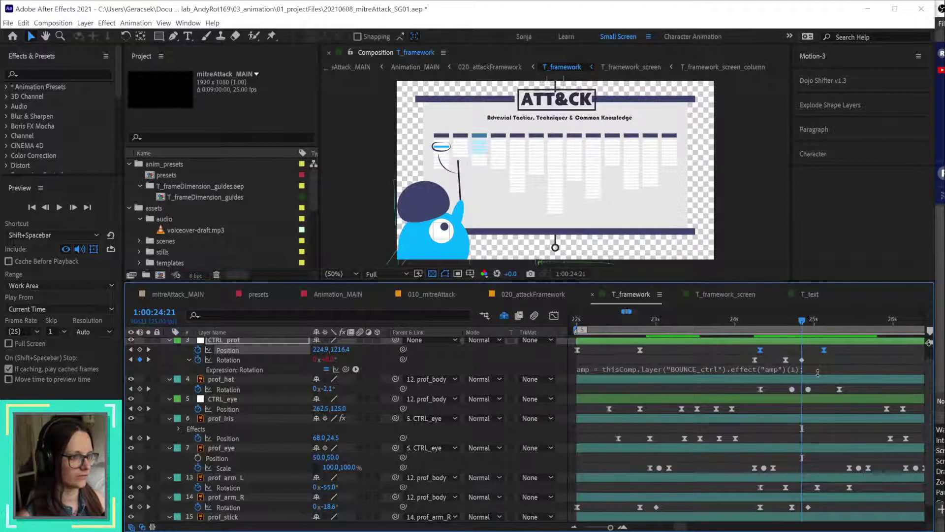
scroll(817, 372, "down", 1)
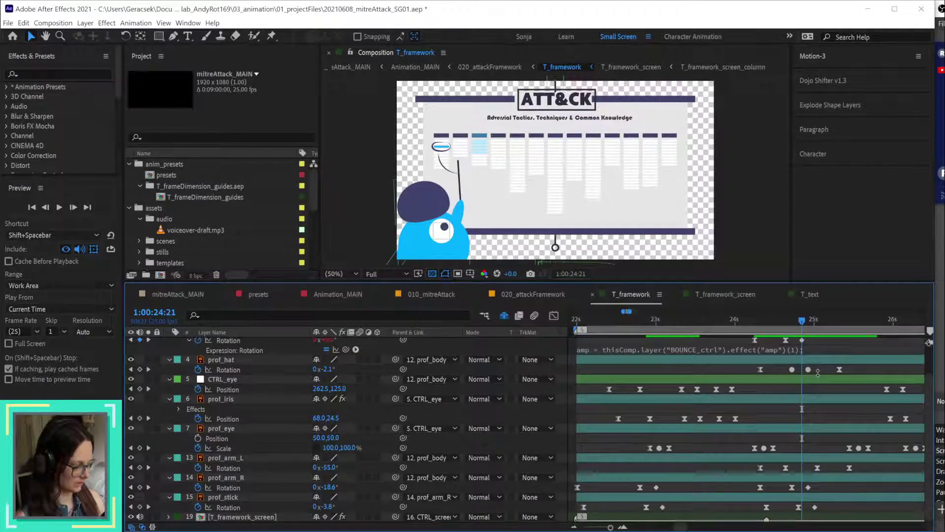
key("Page_Down")
key("Page_Down")
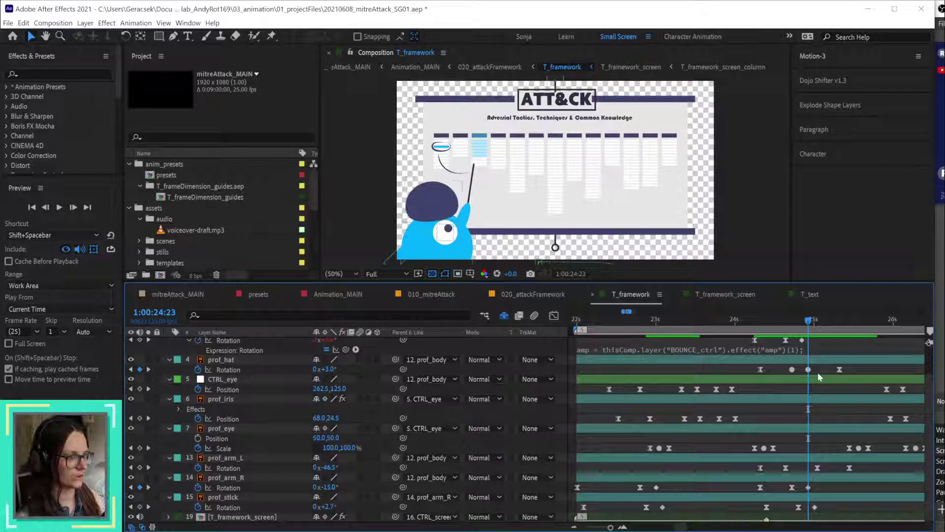
Step: Select the prof_arm_R Rotation keyframes of the second pointing motion and scrub through them to 1:00:25:02
left_click(791, 488)
left_click_drag(753, 491, 821, 495)
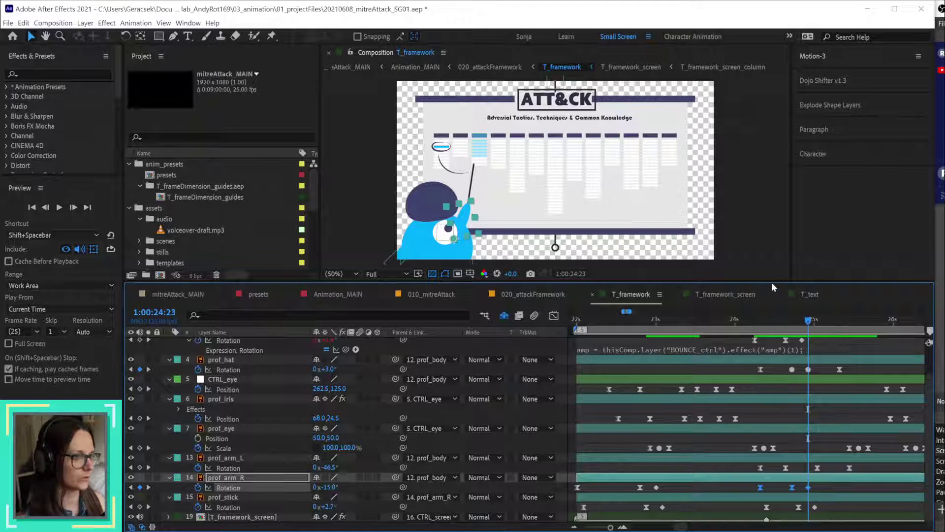
left_click_drag(752, 320, 822, 321)
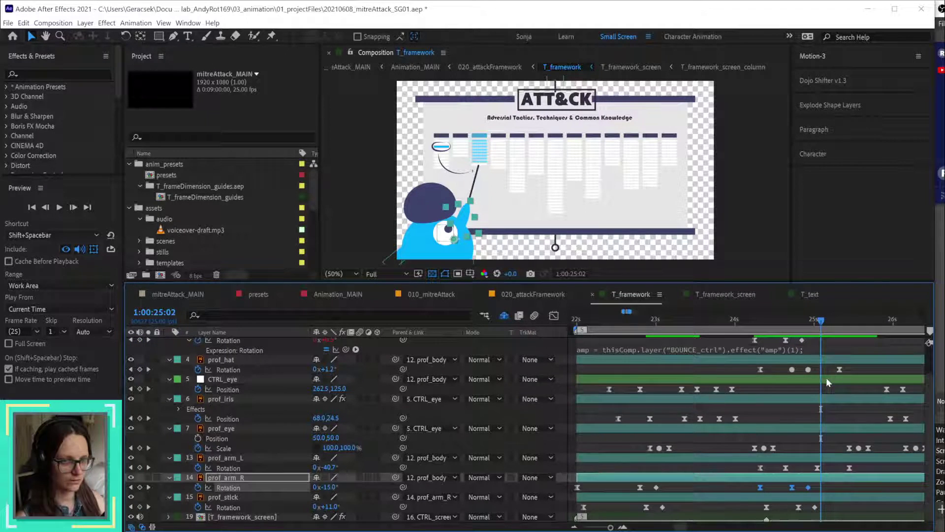
Step: Scrub through the second pointing motion to 1:00:24:22 and compare the body, arm and stick poses
scroll(826, 378, "up", 2)
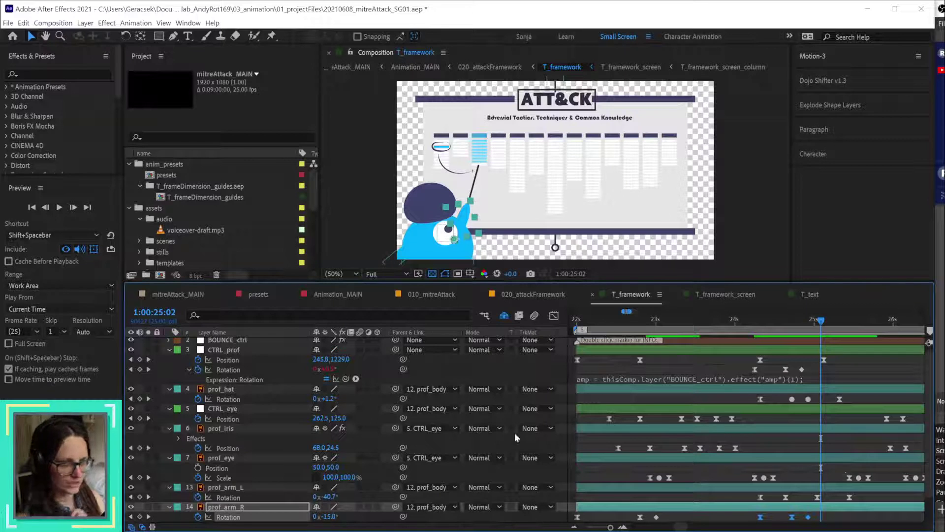
scroll(403, 445, "up", 1)
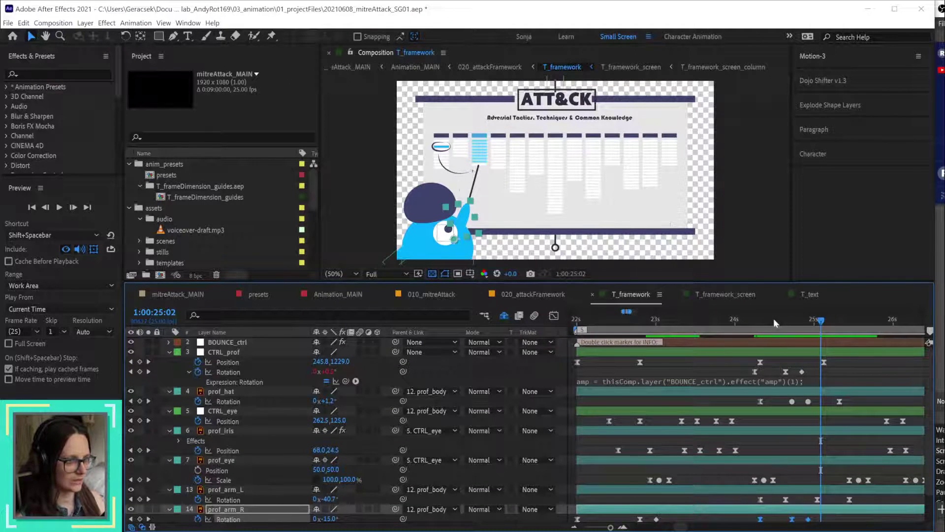
left_click_drag(775, 318, 803, 318)
mouse_move(804, 318)
left_mouse_down()
mouse_move(821, 320)
mouse_move(787, 320)
mouse_move(804, 323)
left_mouse_up()
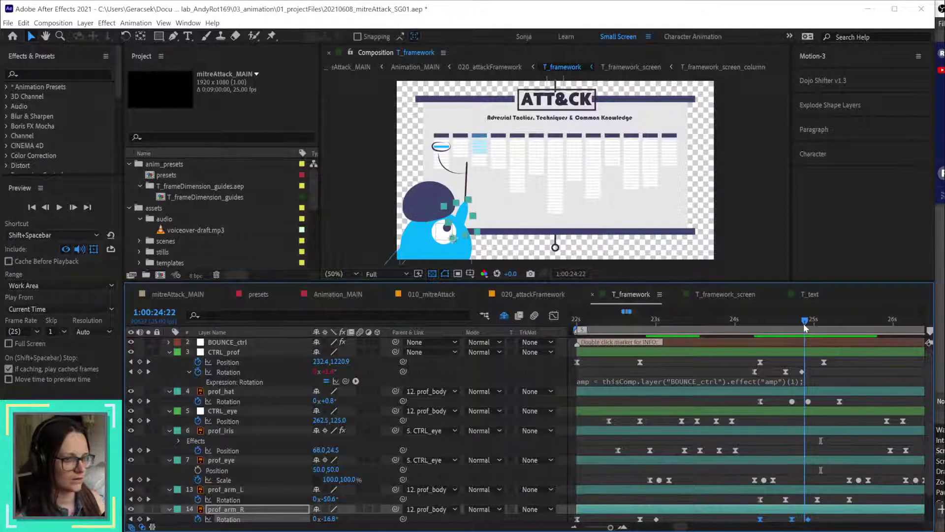
scroll(814, 387, "down", 2)
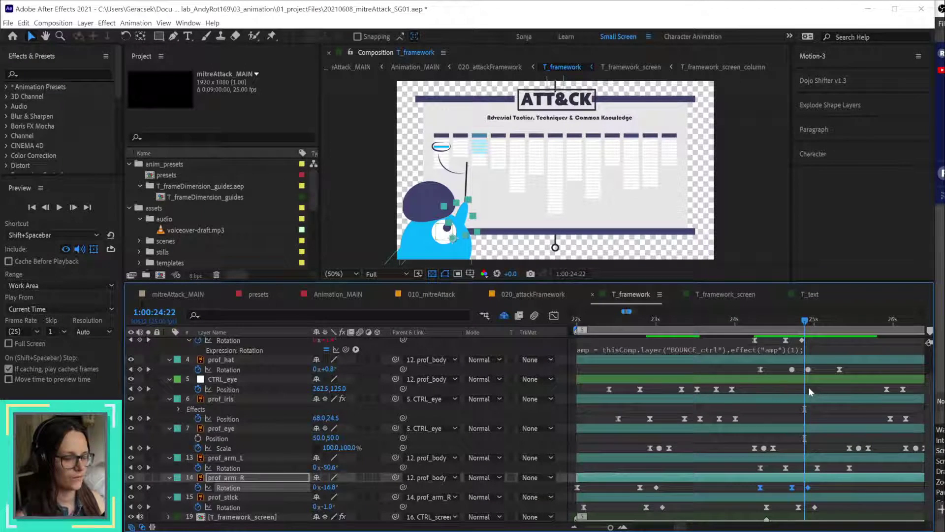
Step: Copy only the expression from CTRL_prof's Rotation and paste it onto the Rotation of prof_arm_R and prof_stick
scroll(693, 389, "up", 3)
right_click(234, 377)
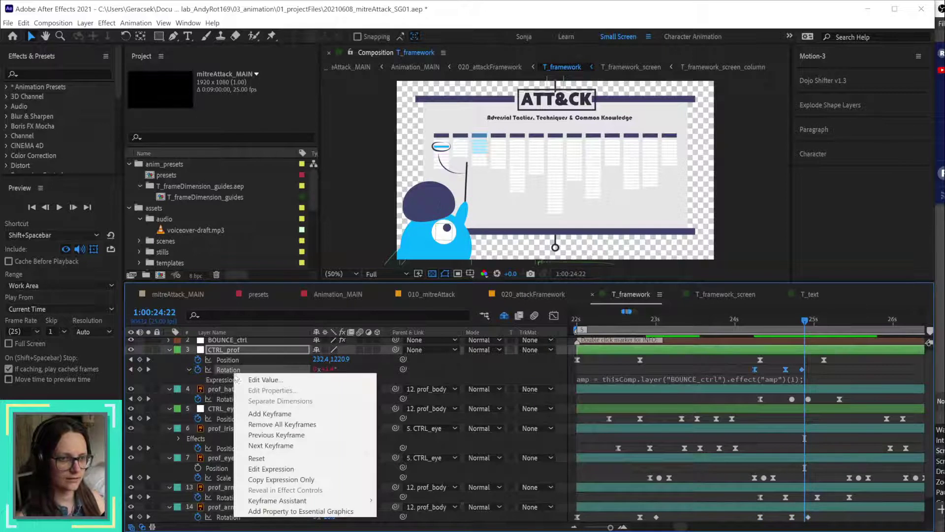
scroll(460, 460, "down", 3)
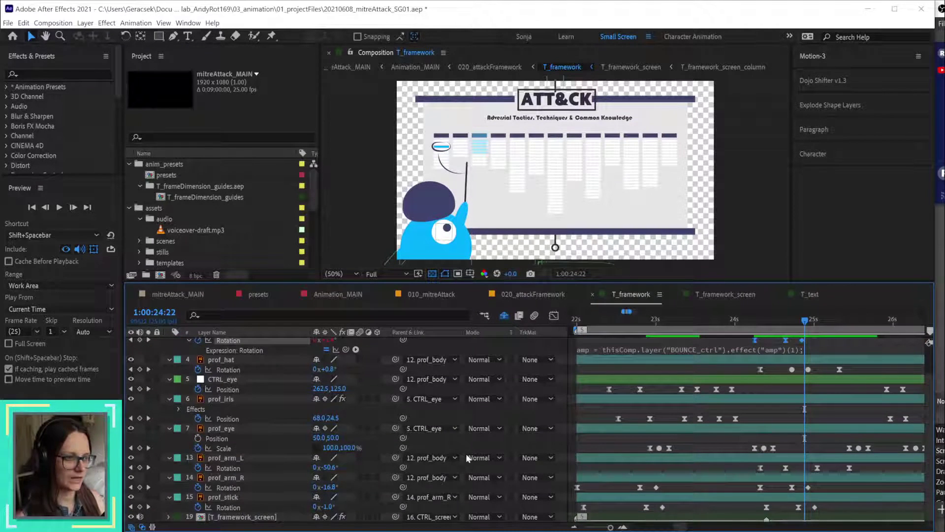
left_click(232, 486)
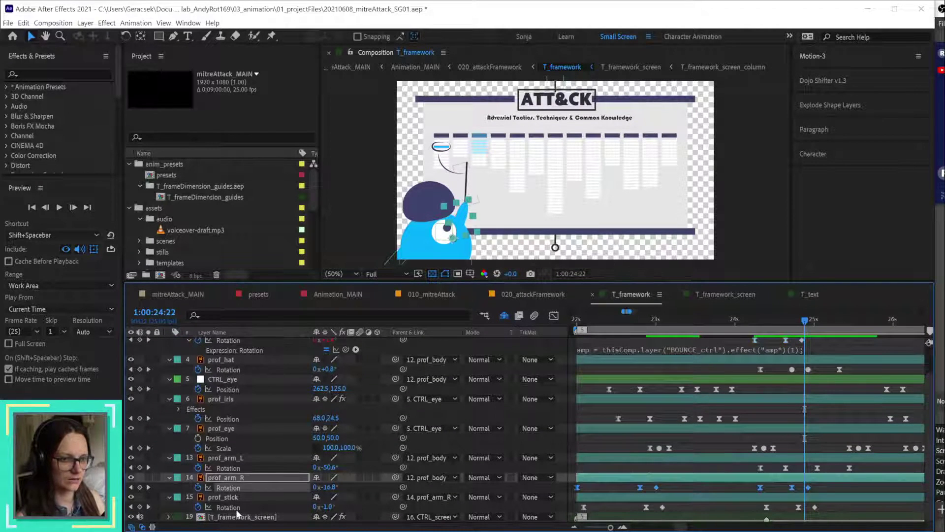
left_click(233, 505, "shift")
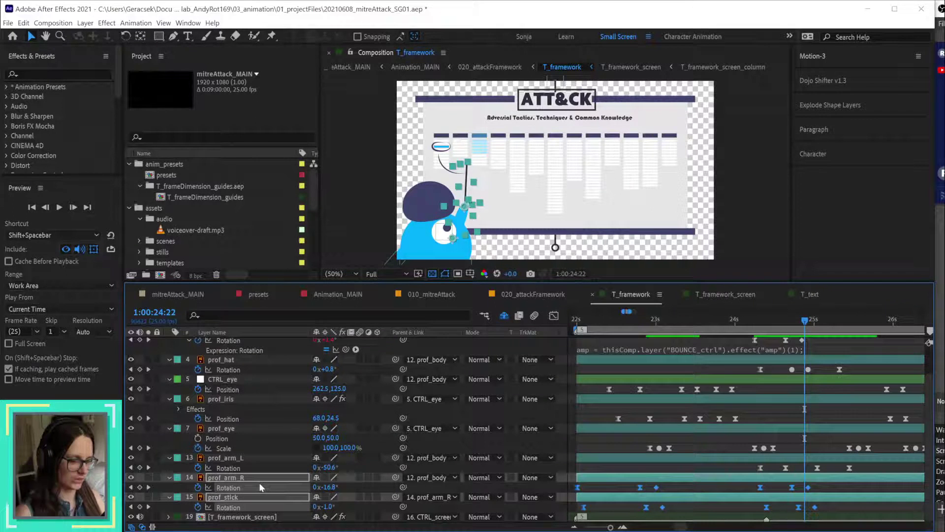
key("ctrl+v")
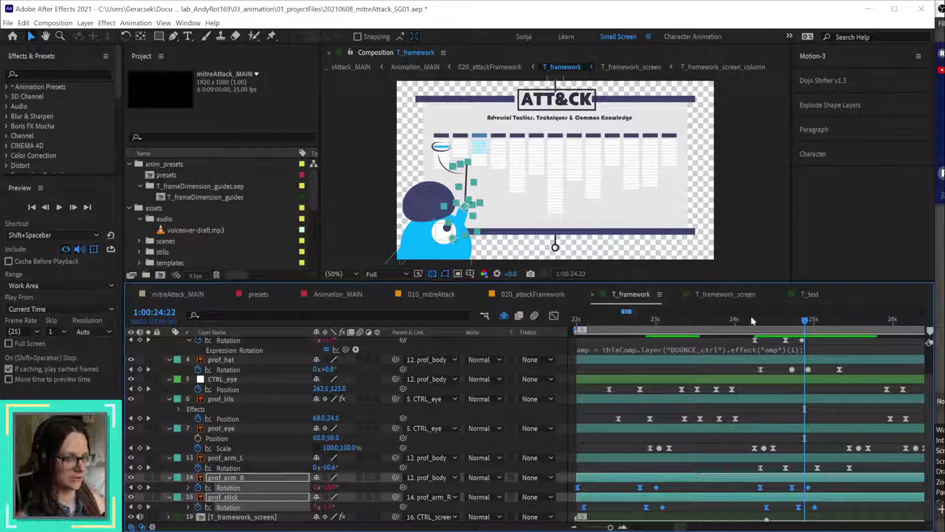
Step: Preview the pointing motion with the arm and stick expressions from 1:00:24:03, then scrub through it to 1:00:25:12
left_click(745, 319)
left_click(775, 420)
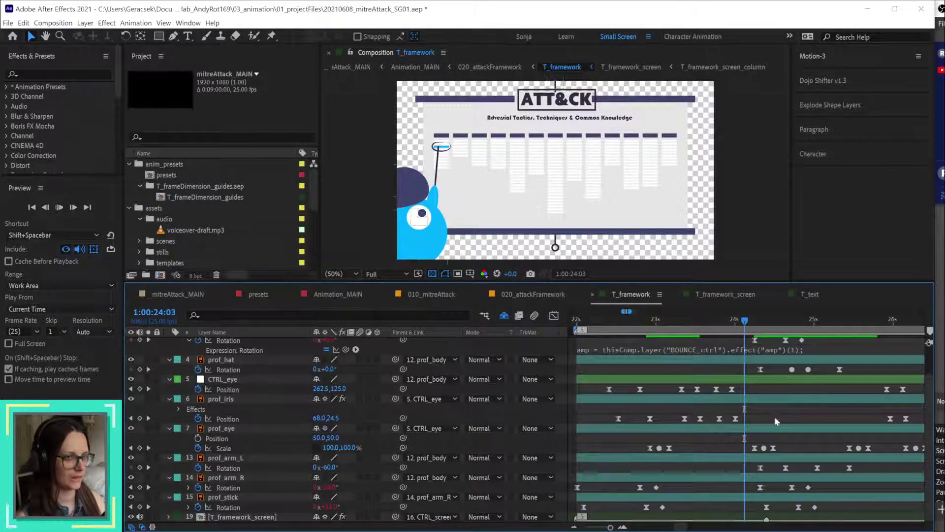
key("space")
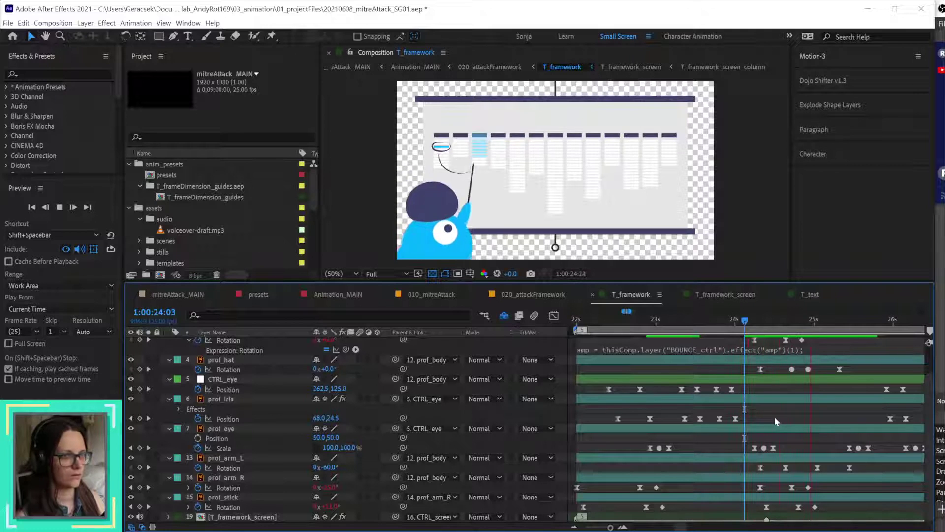
key("space")
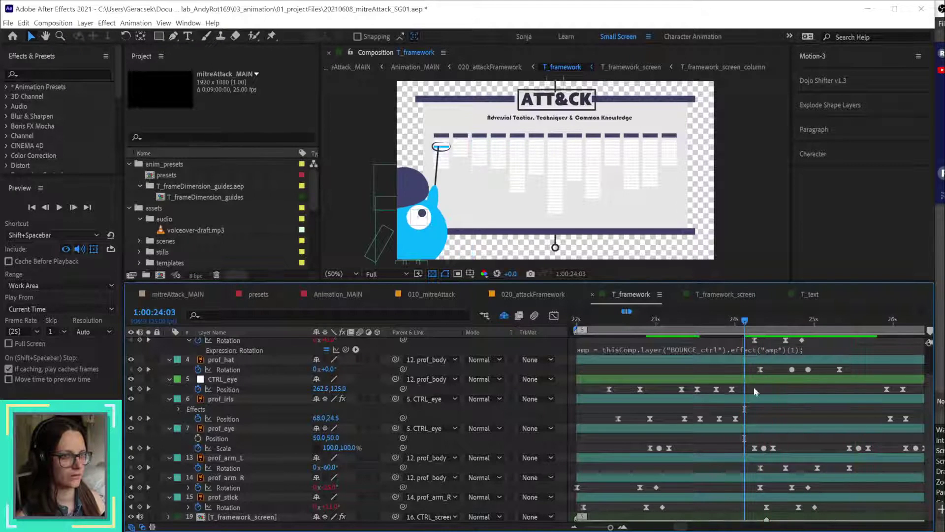
left_click(750, 319)
left_click_drag(752, 318, 850, 325)
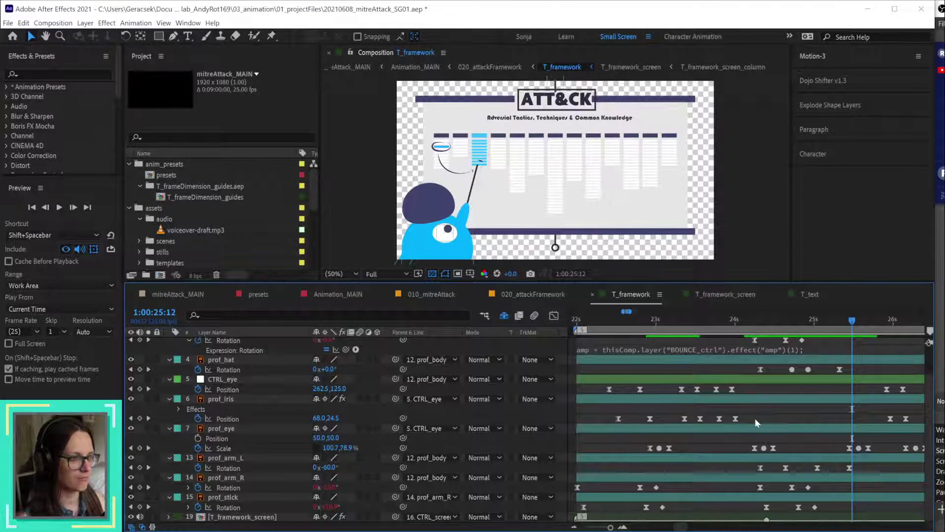
Step: Remove the pasted expressions from the Rotation of prof_arm_R and prof_stick
scroll(769, 418, "up", 3)
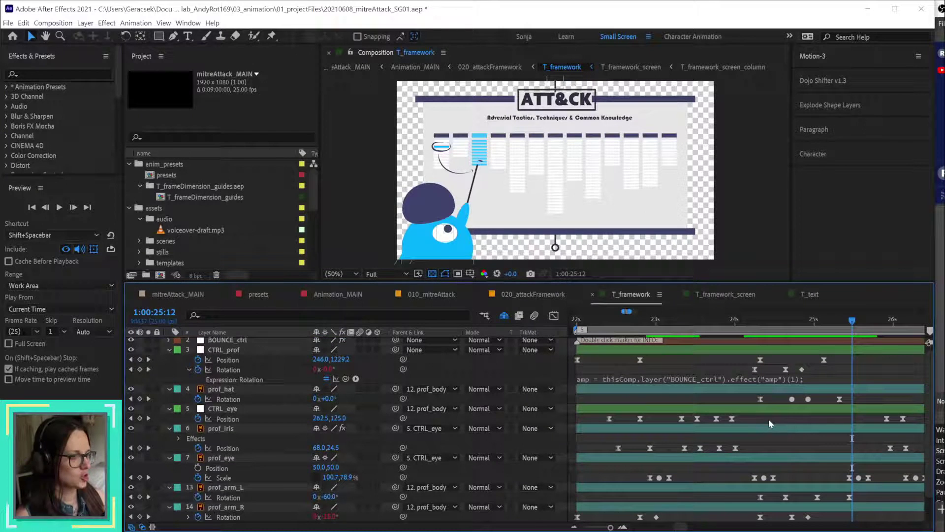
scroll(241, 476, "down", 1)
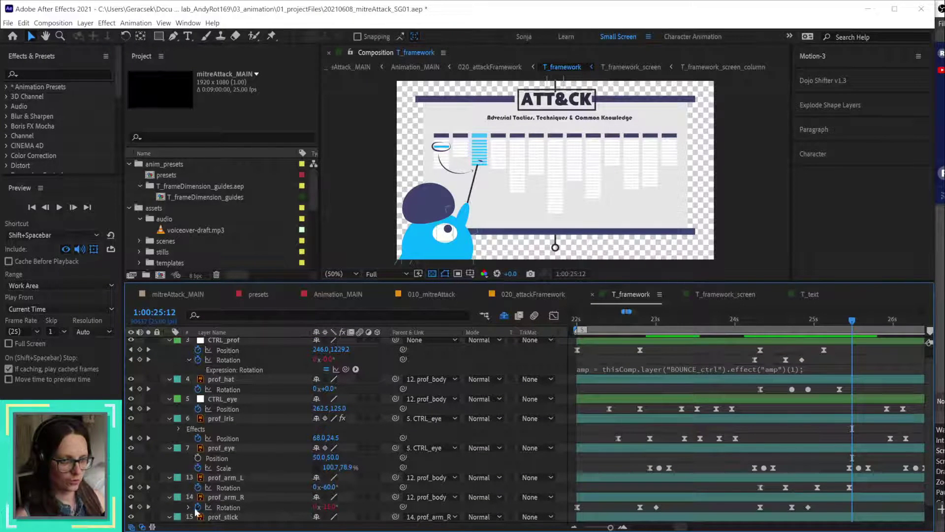
left_click(224, 496)
scroll(231, 492, "down", 1)
left_click(227, 497)
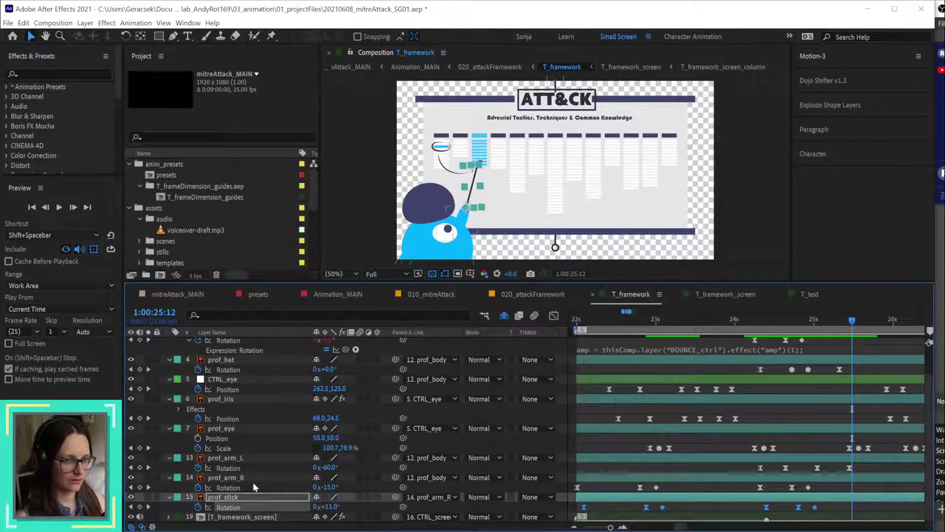
Step: Remove the bounce expression from CTRL_prof's Rotation, keeping its keyframes
left_click(756, 319)
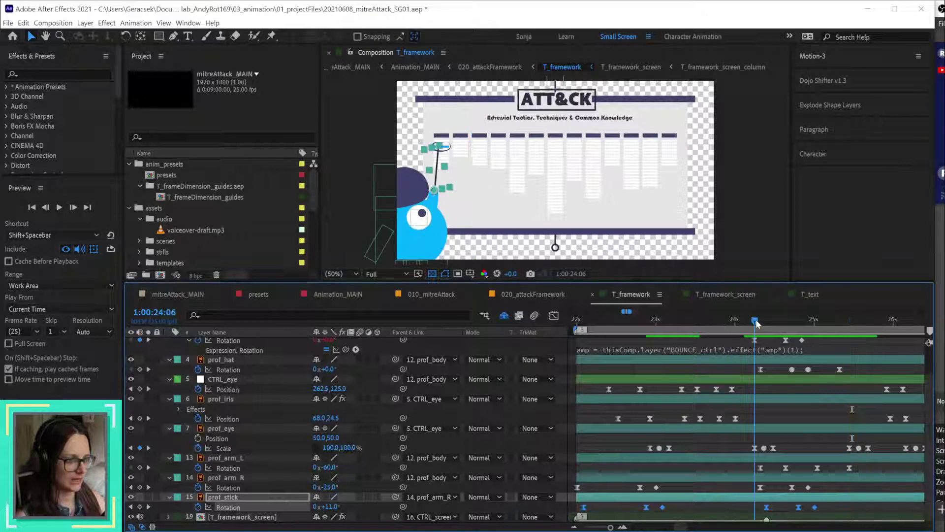
scroll(798, 374, "up", 3)
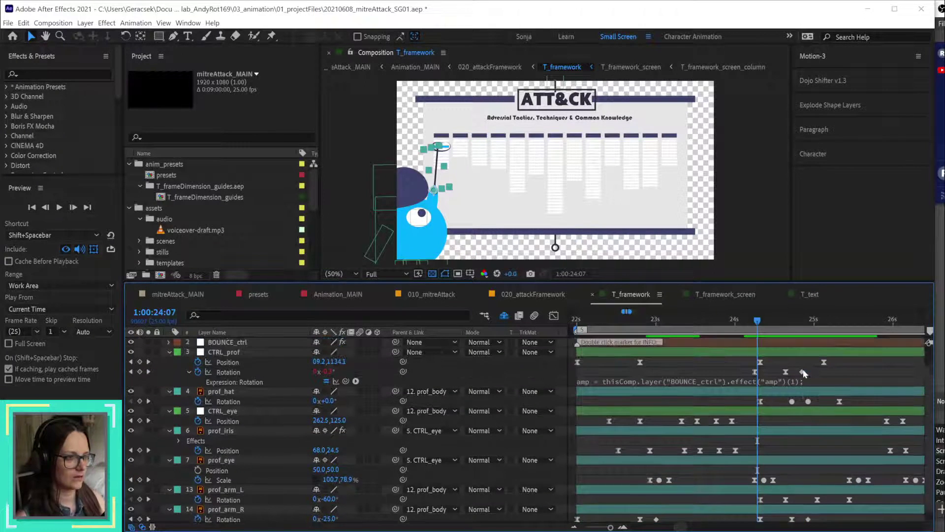
left_click(198, 372, "alt")
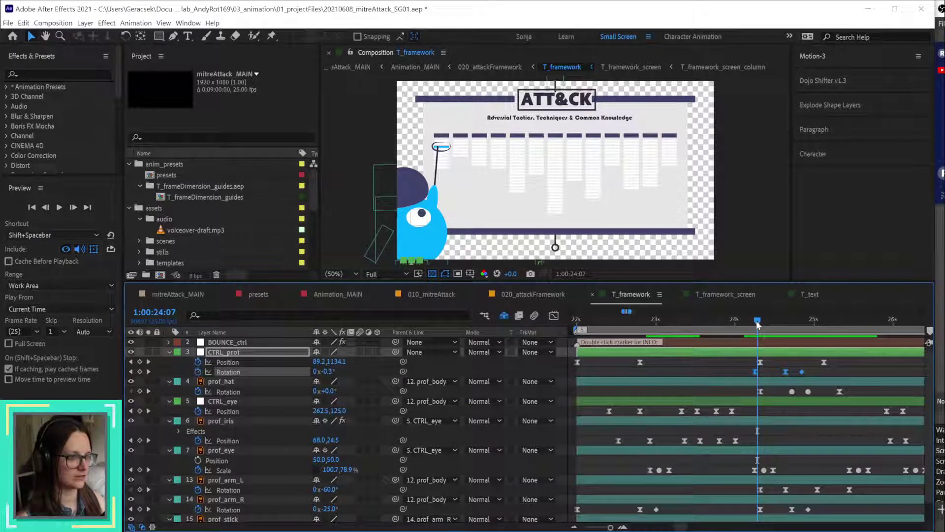
Step: Set CTRL_prof's Rotation to 3° on its keyframe at 1:00:24:21 as a manual overshoot
left_click_drag(757, 320, 783, 323)
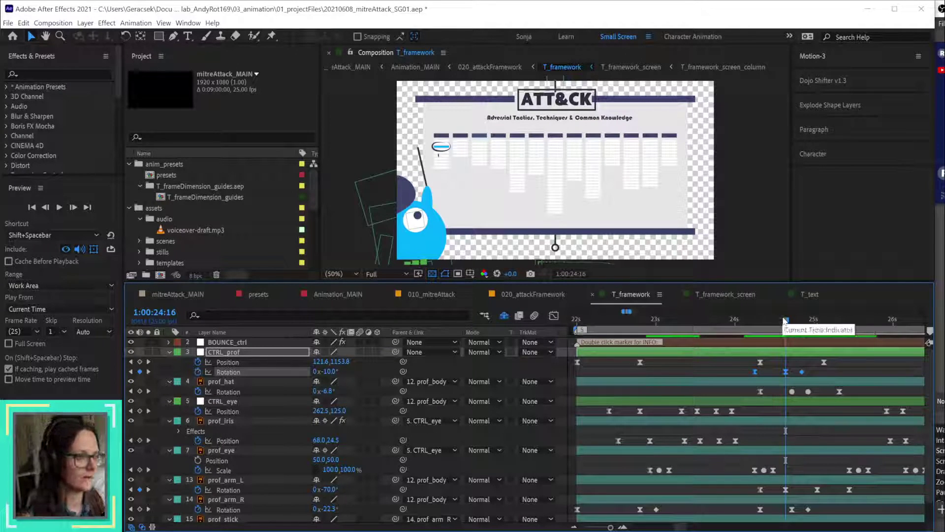
mouse_move(784, 320)
left_mouse_down()
mouse_move(821, 323)
mouse_move(800, 321)
left_mouse_up()
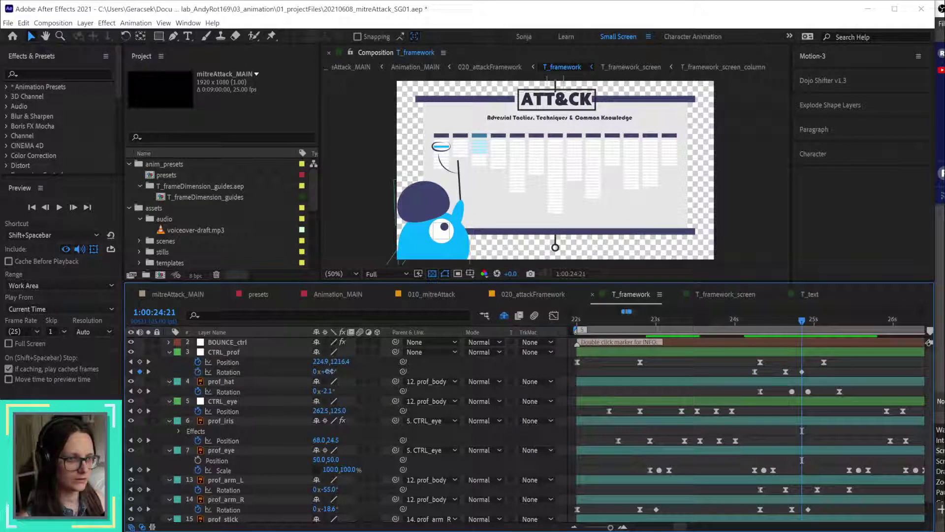
left_click_drag(335, 372, 332, 370)
left_click(331, 371)
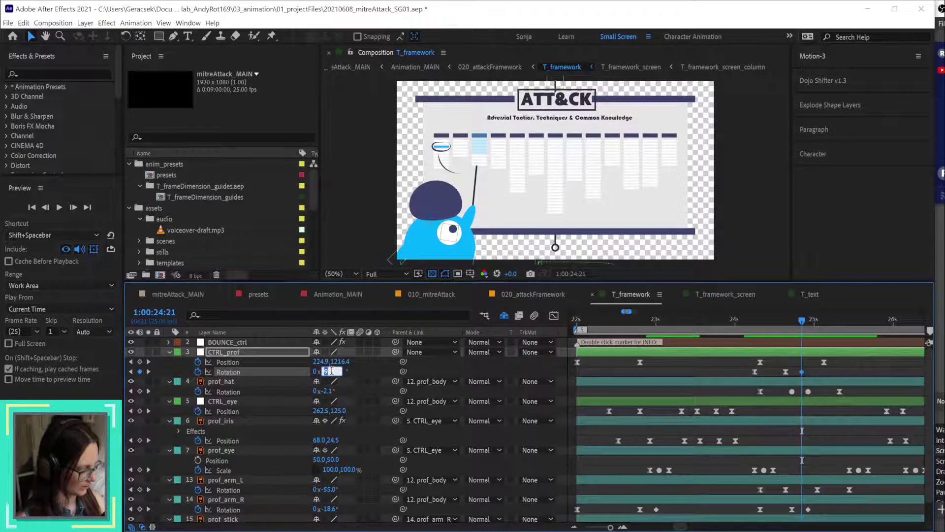
type("3")
key("Return")
Step: Add a 0° Rotation keyframe to CTRL_prof at 1:00:25:06 and convert its 1:00:24:21 keyframe to Auto Bezier
key("shift+Page_Down")
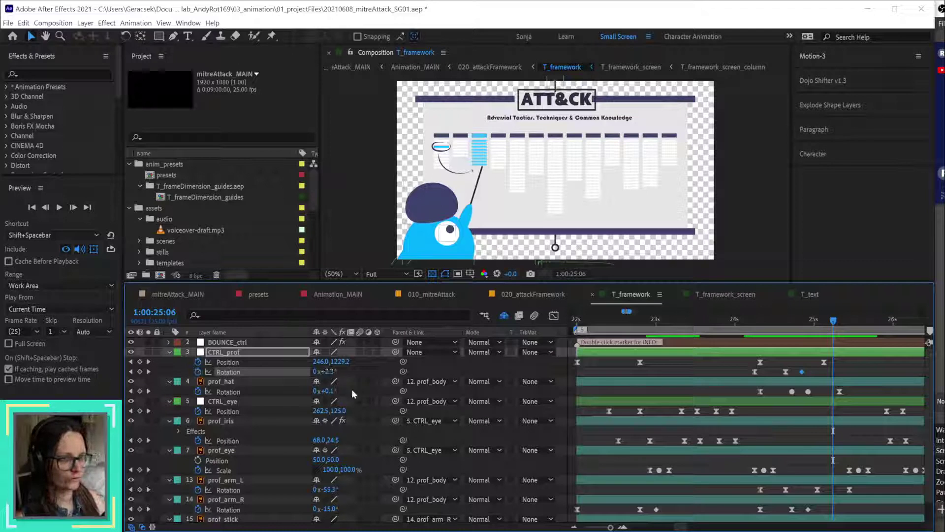
left_click(329, 371)
type("0")
key("Return")
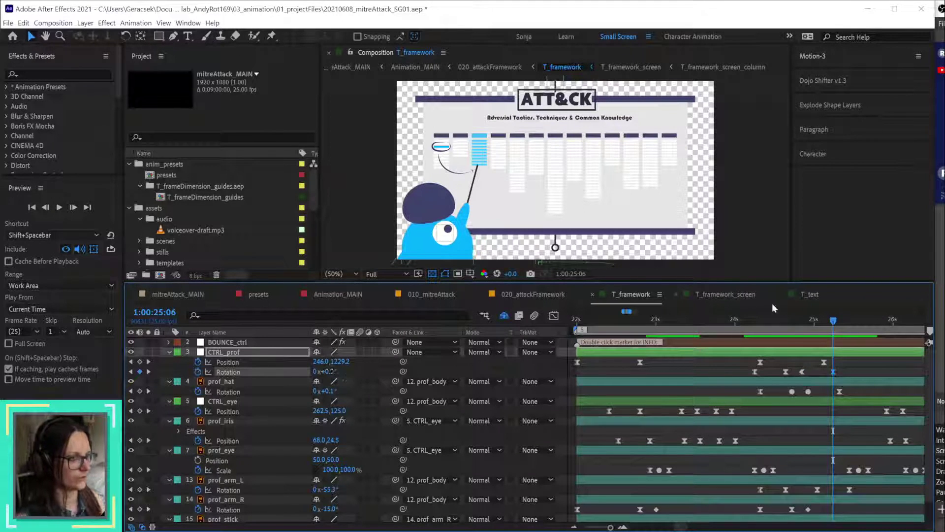
left_click(802, 372)
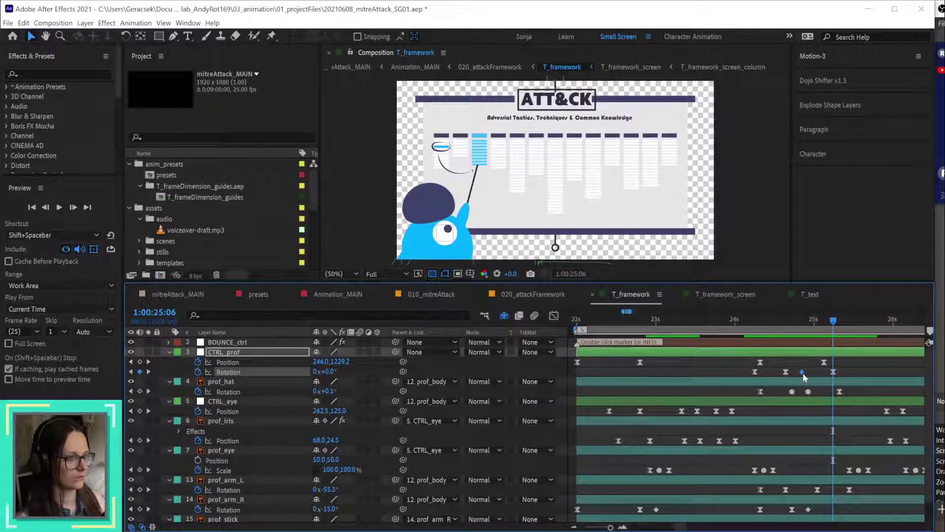
Step: Preview the body's manual overshoot from 1:00:24:03, then stop playback
left_click_drag(799, 320, 745, 324)
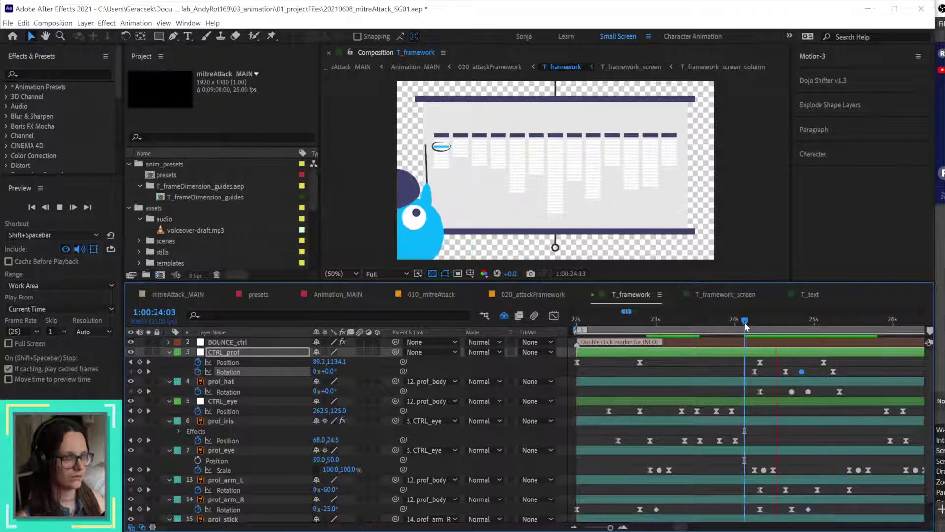
key("space")
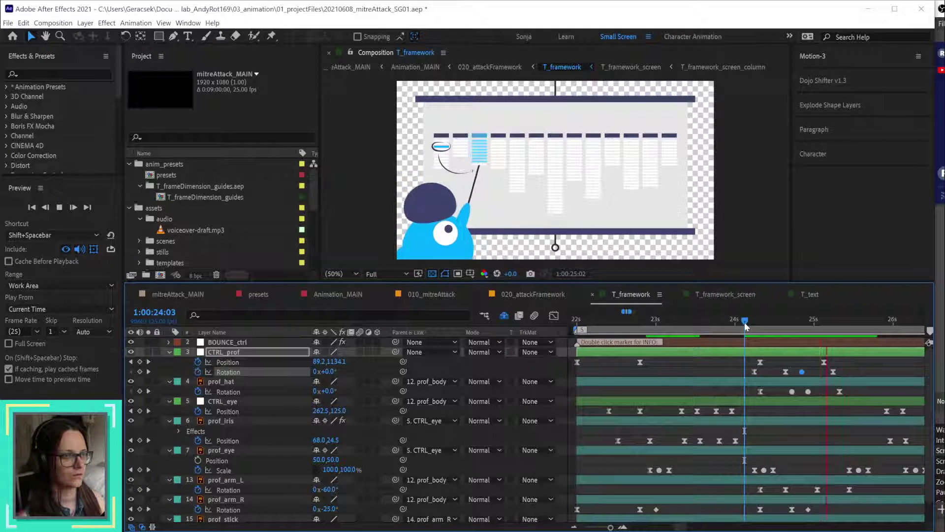
key("space")
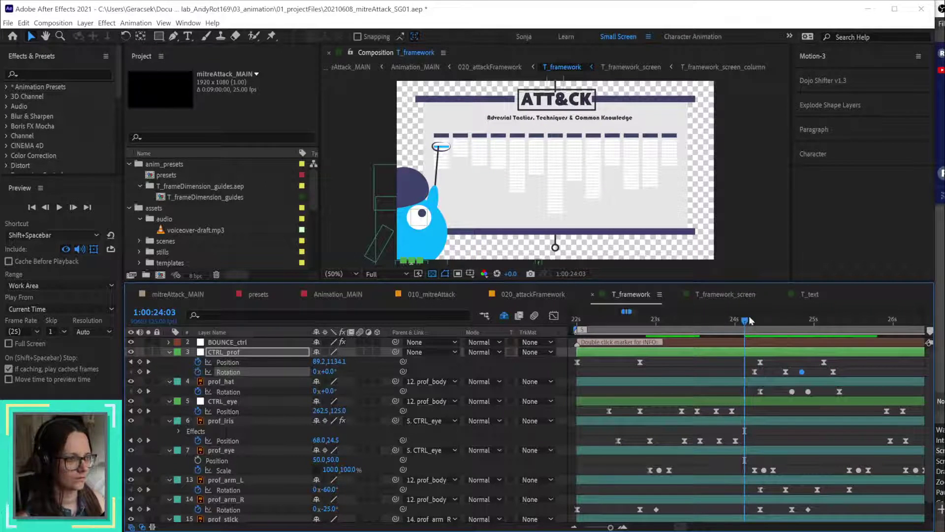
Step: Increase CTRL_prof's Rotation at 1:00:24:21 to 5° and scrub through the overshoot to check it
left_click_drag(749, 320, 802, 320)
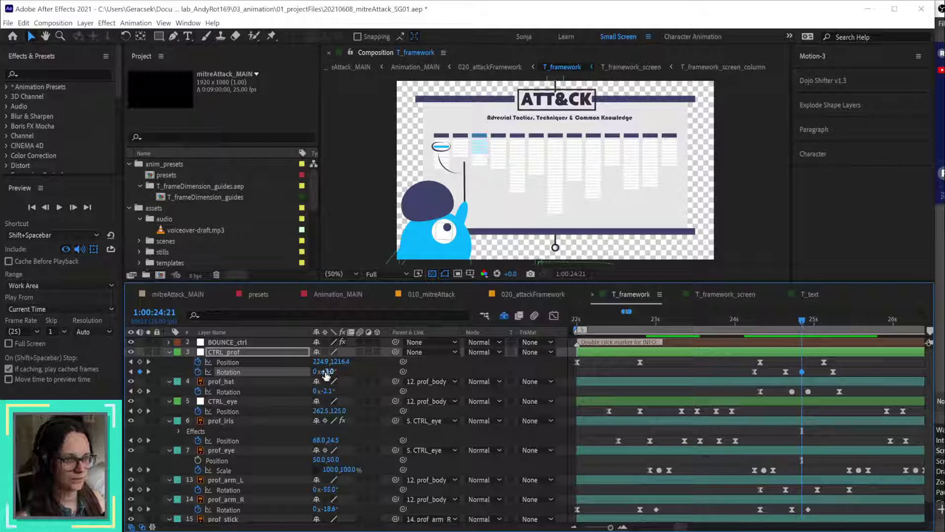
left_click_drag(326, 375, 388, 350)
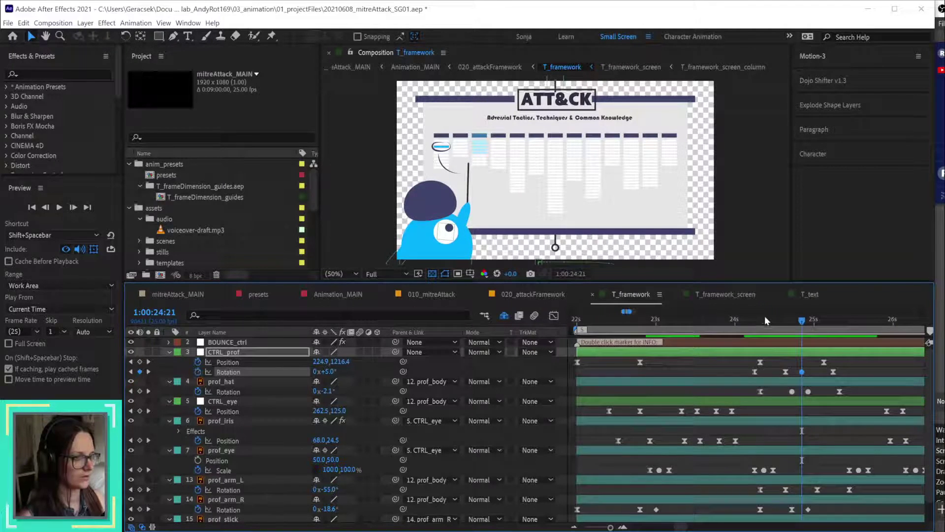
left_click_drag(766, 320, 843, 320)
left_click_drag(811, 321, 804, 321)
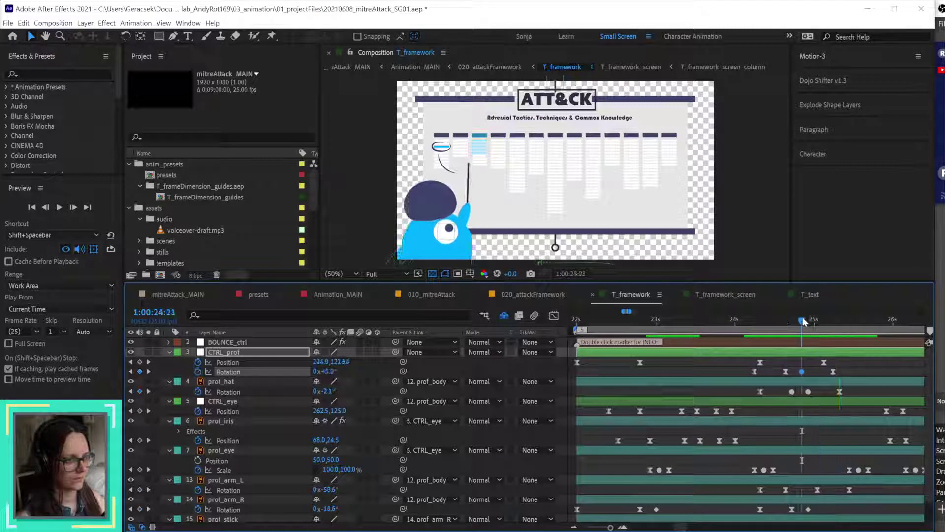
Step: Shift prof_arm_R's overshoot and final Rotation keyframes to 1:00:24:23 and 1:00:25:03, keeping prof_stick's matching keyframes two frames behind
scroll(789, 426, "down", 2)
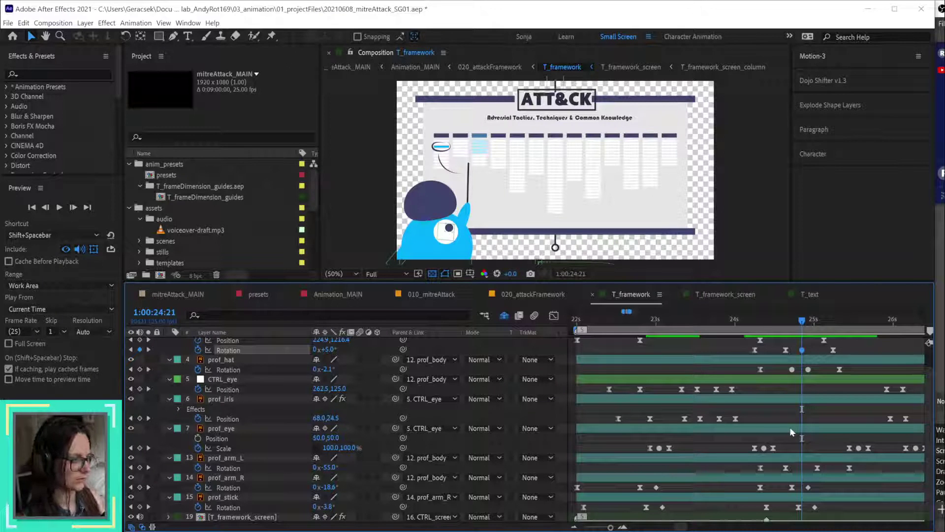
key("Page_Down")
key("Page_Down")
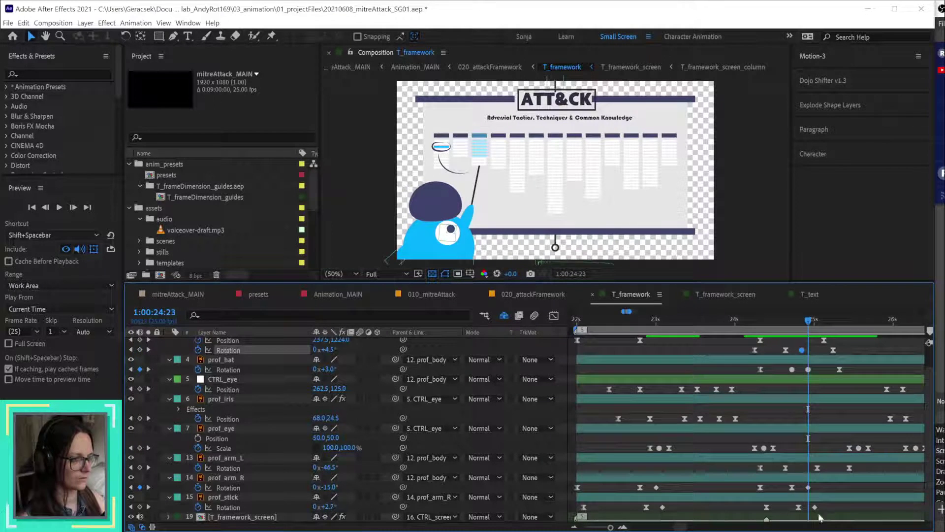
left_click_drag(780, 486, 820, 516)
left_click(752, 319)
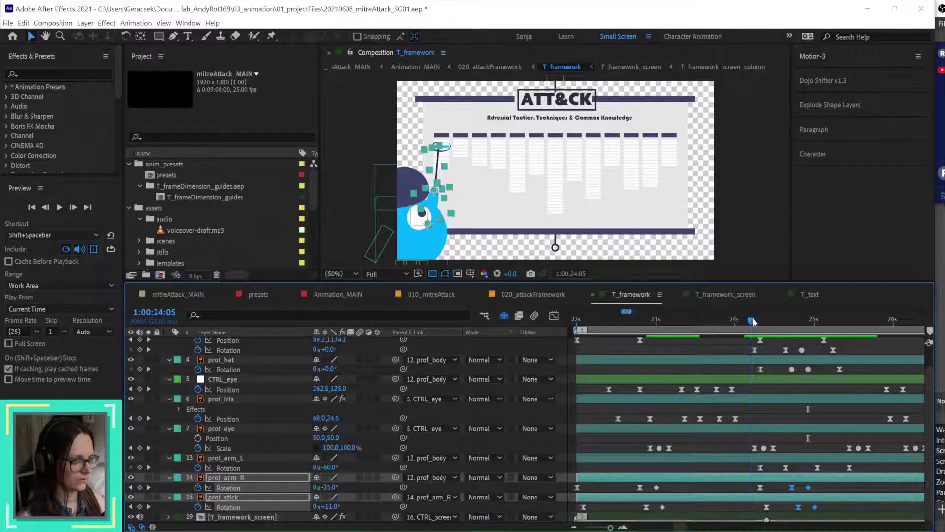
left_click_drag(752, 319, 808, 321)
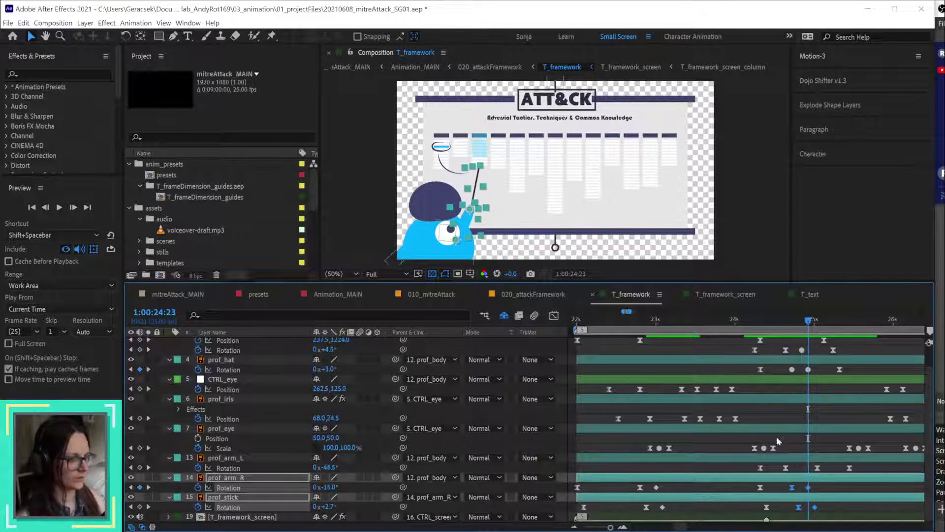
left_click_drag(788, 492, 805, 492)
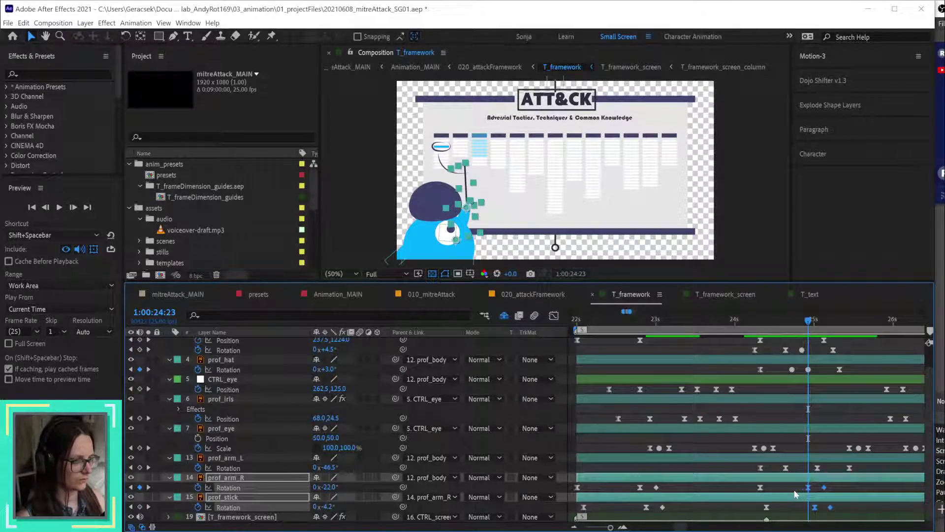
Step: Move prof_arm_R's overshoot Rotation keyframe to 1:00:24:18, with prof_stick's matching keyframe two frames behind
left_click(735, 339)
left_click_drag(742, 318, 787, 350)
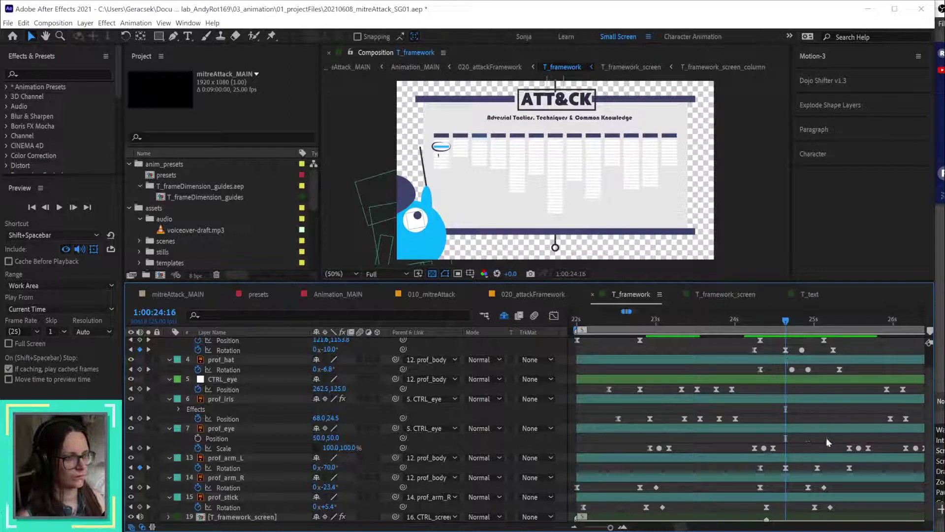
mouse_move(796, 484)
left_mouse_down()
mouse_move(818, 512)
mouse_move(786, 489)
left_mouse_up()
mouse_move(787, 490)
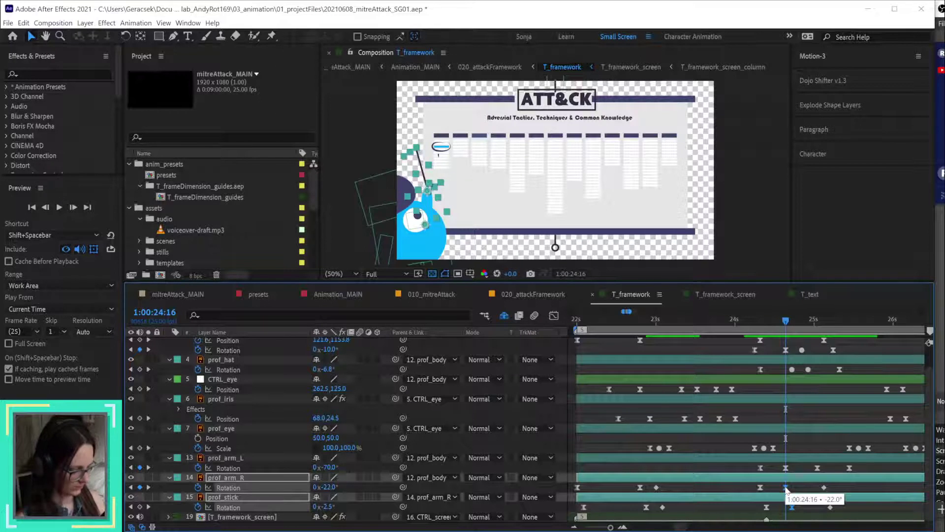
left_click_drag(787, 489, 792, 488)
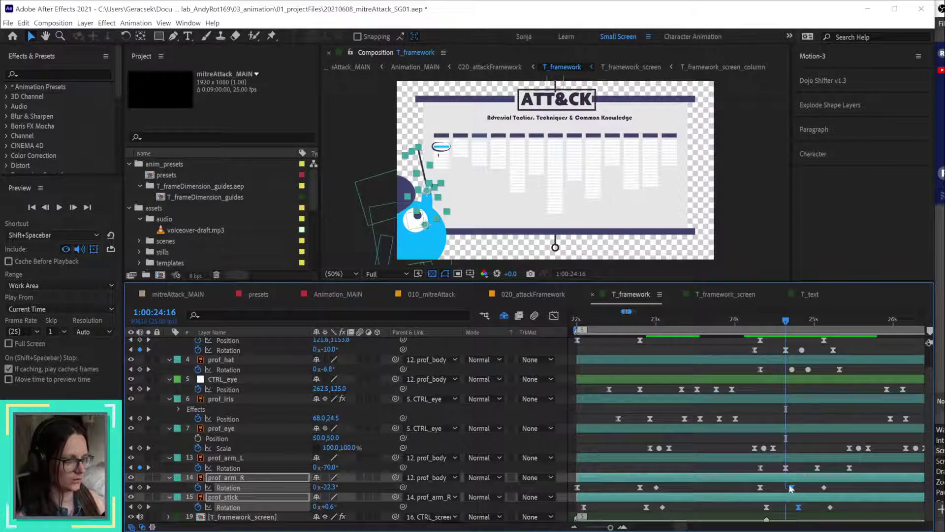
left_click_drag(785, 322, 791, 322)
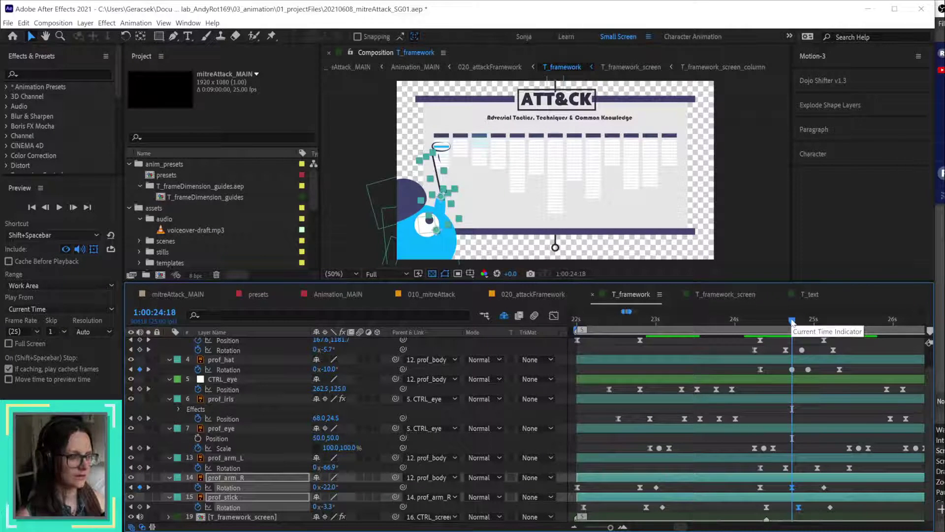
Step: Scrub through the pointing motion and move prof_arm_R's final Rotation keyframe to 1:00:25:08, with prof_stick's final keyframe two frames behind
left_click_drag(792, 322, 811, 321)
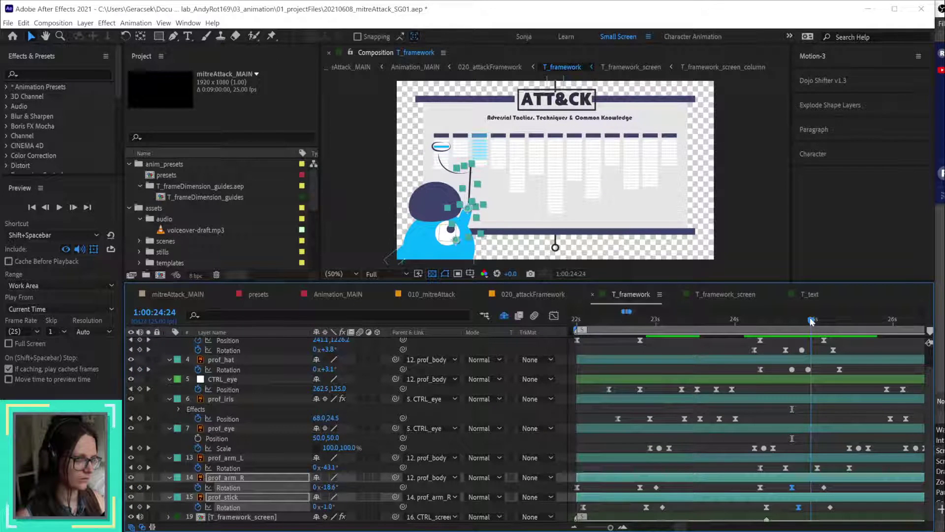
left_click_drag(811, 321, 821, 320)
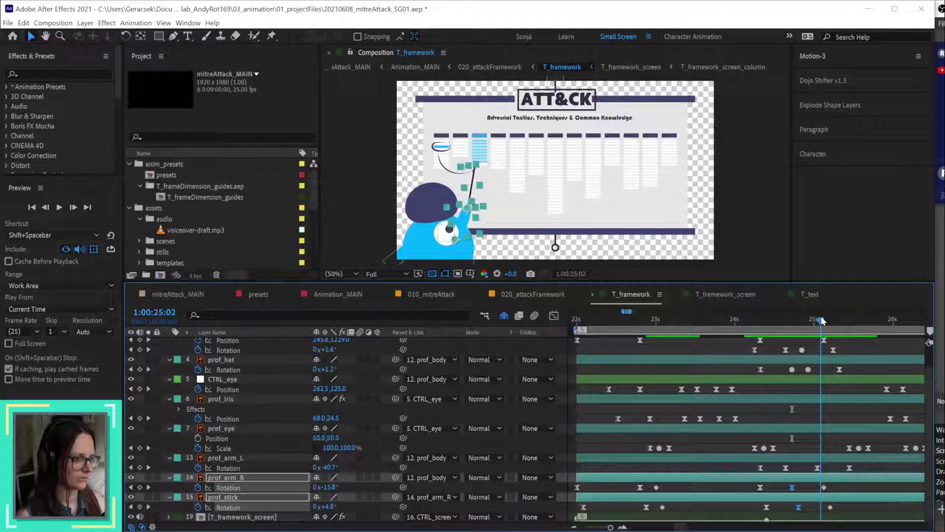
left_click_drag(821, 320, 840, 320)
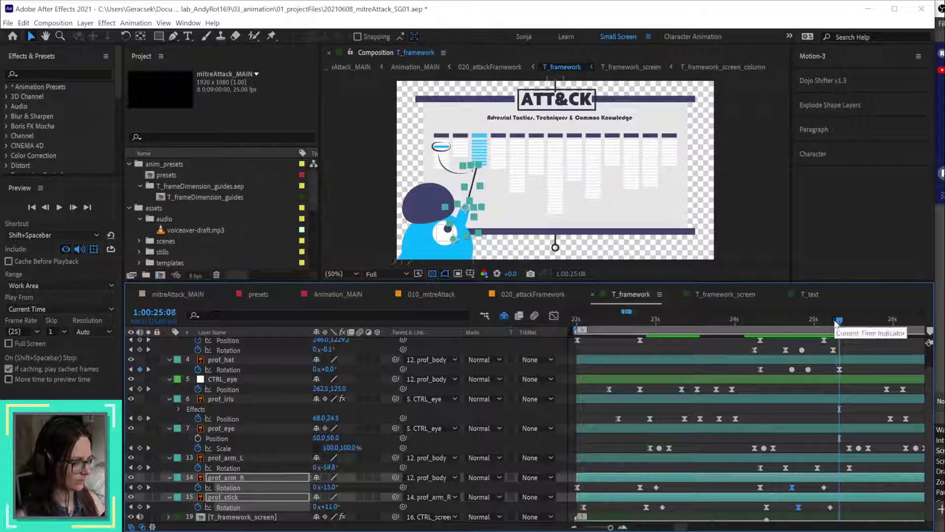
left_click(824, 487)
left_click_drag(839, 493, 840, 493)
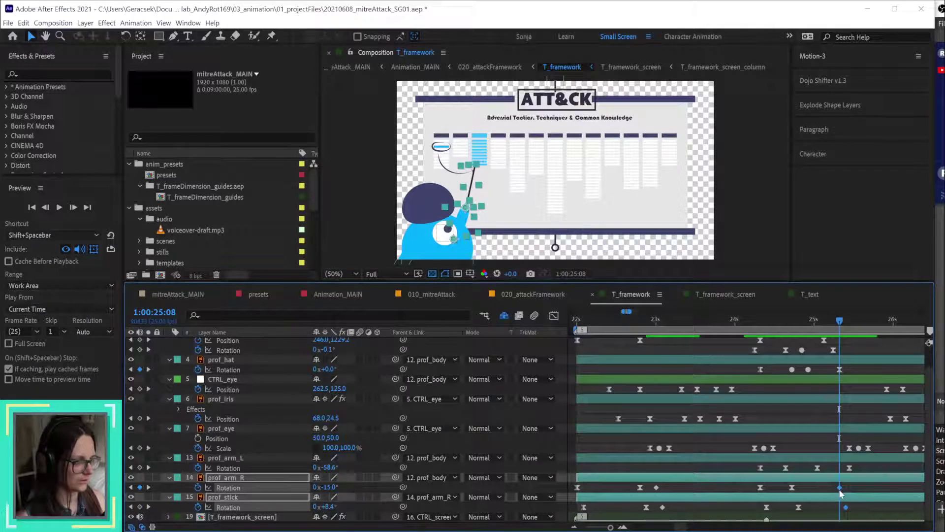
Step: Inspect the Keyframe Velocity settings of CTRL_prof's Rotation keyframes at 1:00:25:06, 1:00:24:06 and 1:00:24:16
right_click(840, 369)
right_click(833, 350)
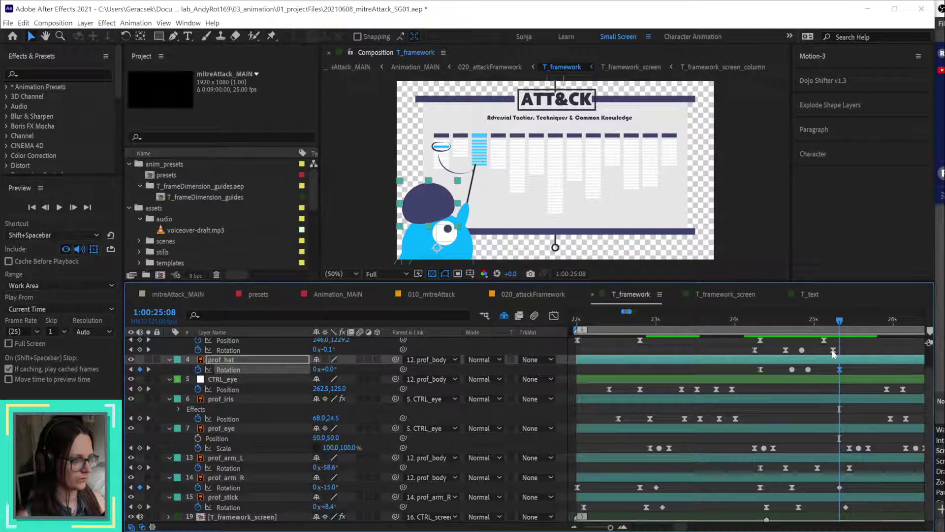
right_click(833, 350)
left_click(857, 456)
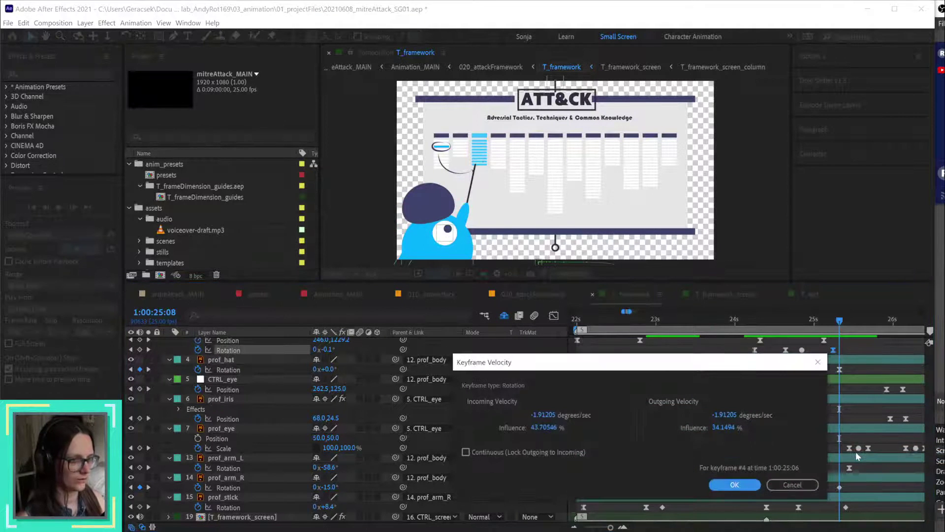
left_click(791, 485)
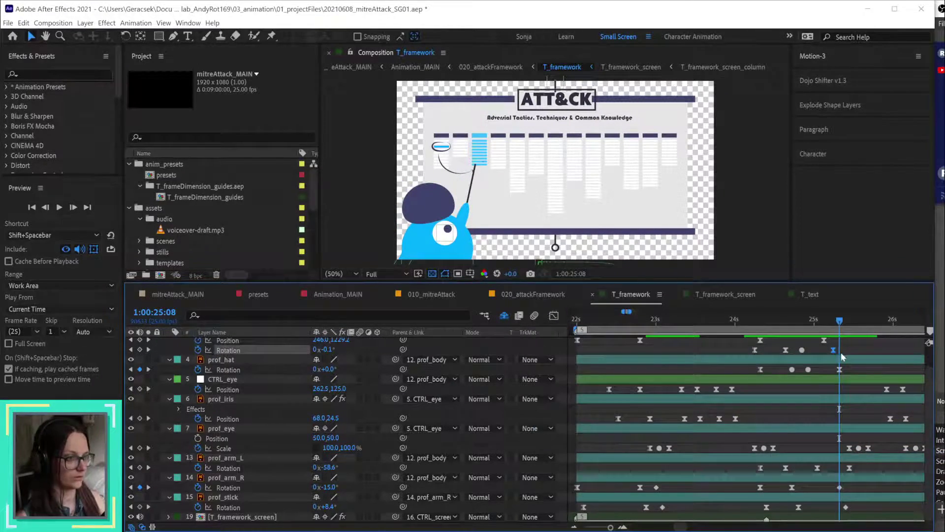
right_click(756, 350)
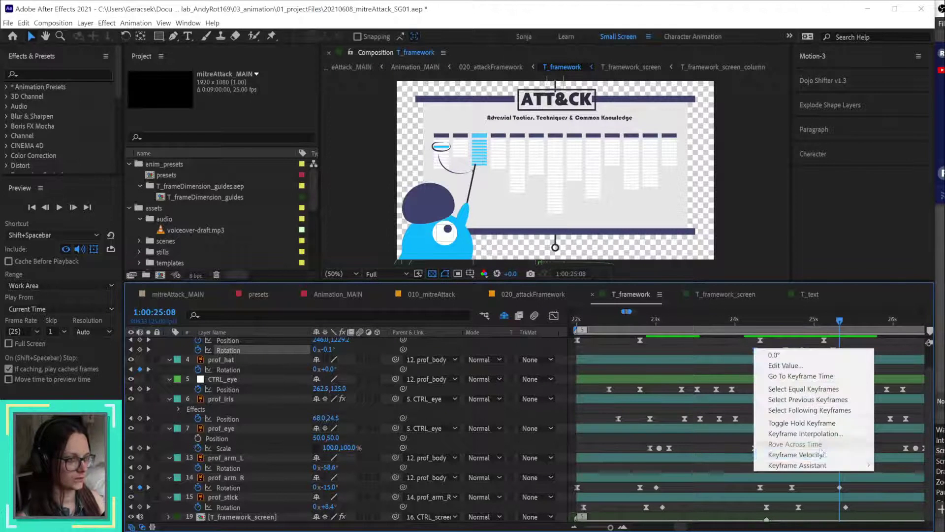
left_click(817, 452)
left_click(769, 485)
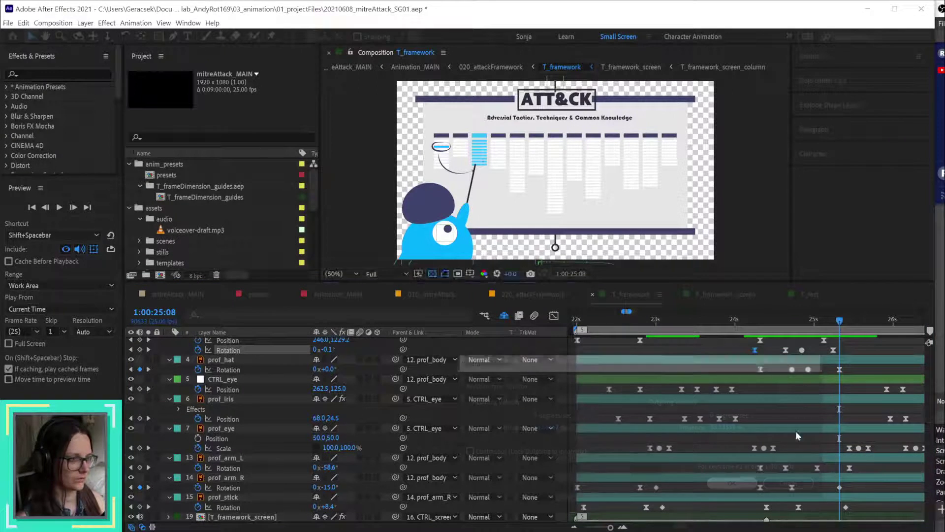
right_click(786, 350)
left_click(830, 453)
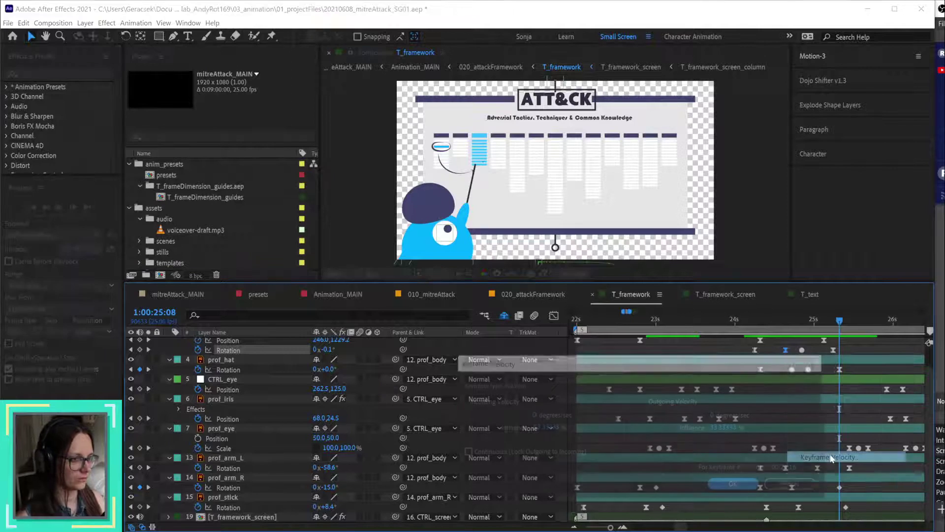
left_click(748, 486)
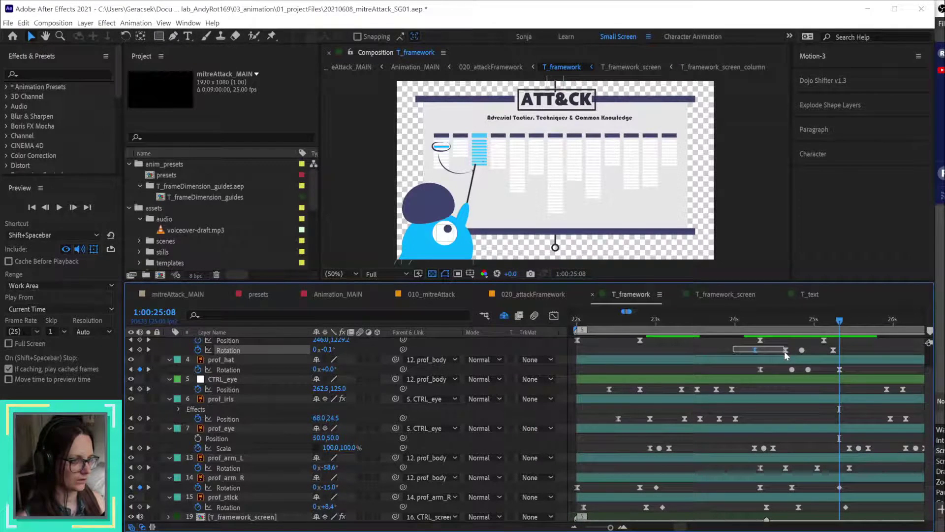
Step: Ease CTRL_prof's first, second and last Rotation keyframes of the turn, plus prof_arm_R's and prof_stick's last three Rotation keyframes
left_click_drag(841, 358, 844, 365)
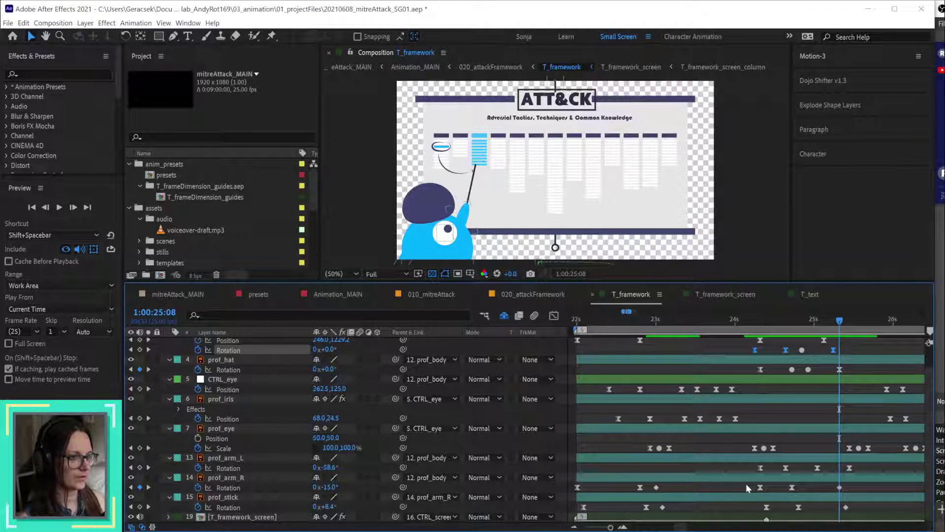
left_click_drag(745, 483, 881, 522)
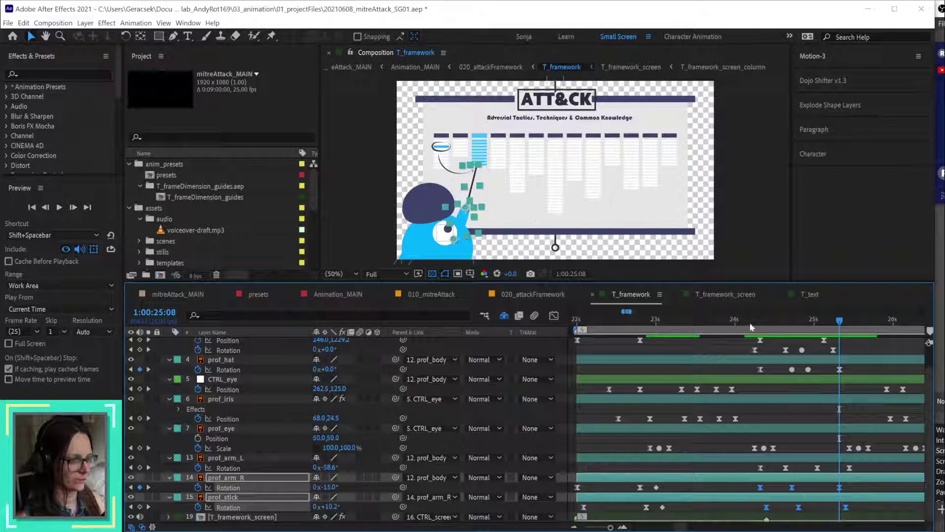
Step: Preview the eased pointing animation from 1:00:24:05, then stop playback
left_click(751, 327)
left_click(724, 438)
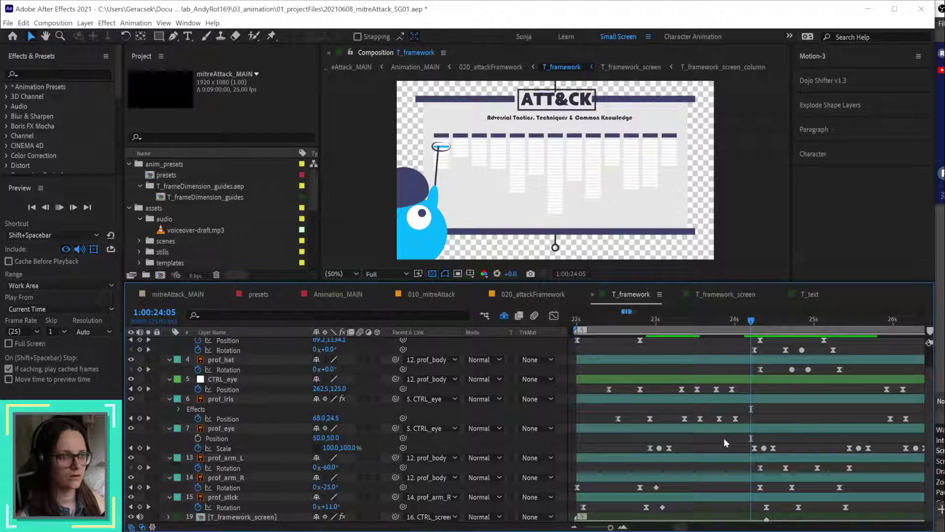
key("space")
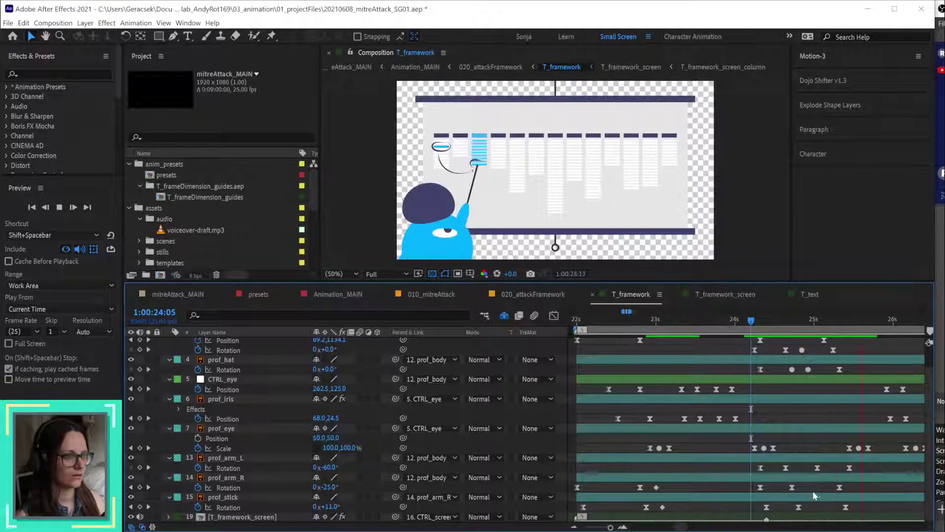
key("space")
Step: Return the final Rotation keyframes of prof_arm_R and prof_stick to linear and preview the motion again
left_click_drag(821, 481, 846, 511)
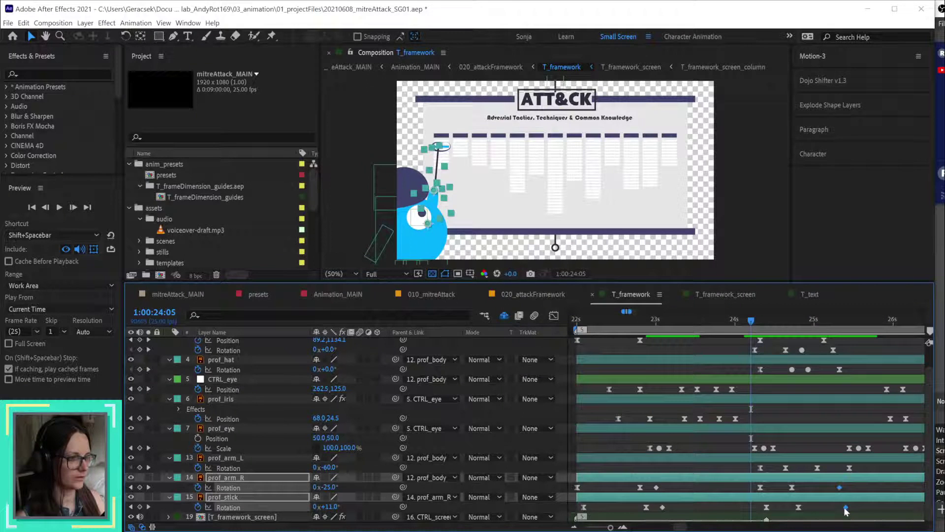
left_click(743, 483)
key("space")
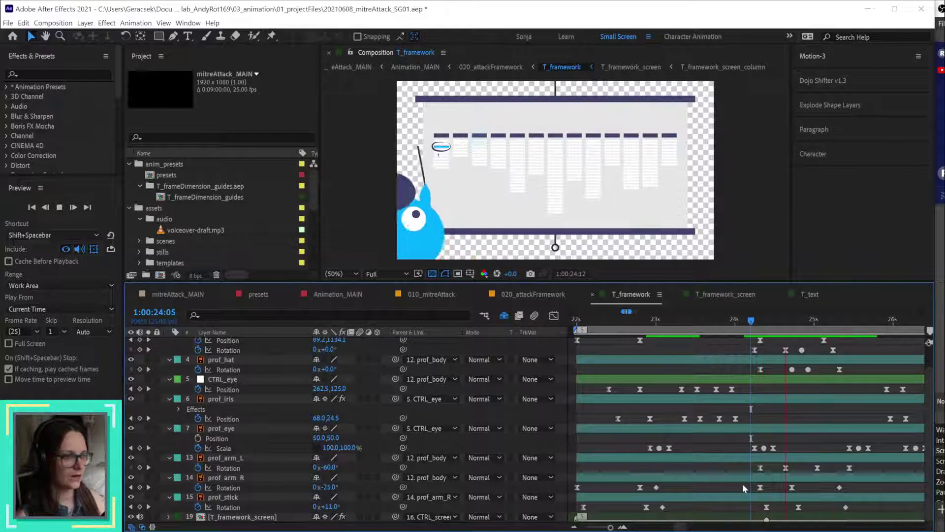
key("space")
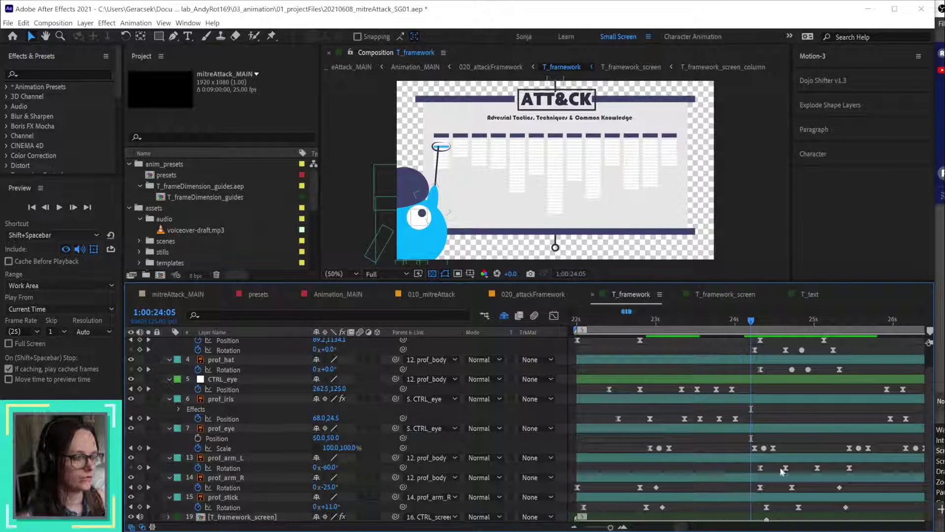
Step: Set Motion-3 easing of 75 on prof_arm_R's and prof_stick's overshoot Rotation keyframes and scrub through the result
left_click_drag(750, 322, 805, 328)
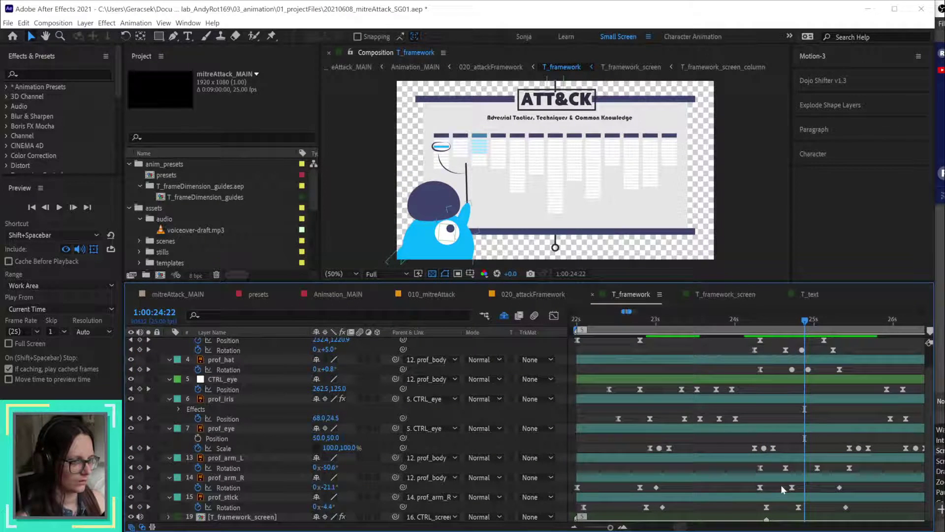
left_click_drag(780, 484, 803, 512)
left_click(812, 57)
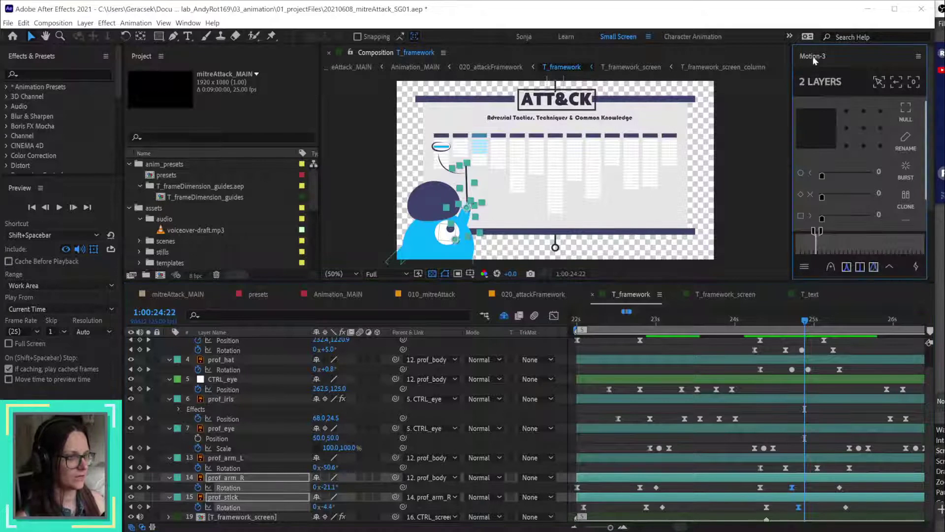
left_click(632, 426)
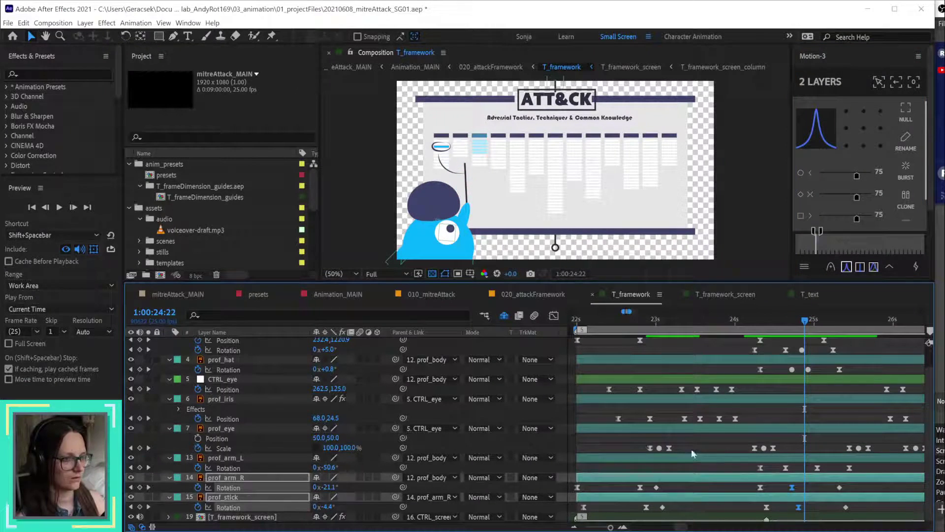
left_click(779, 321)
left_click_drag(781, 320, 796, 354)
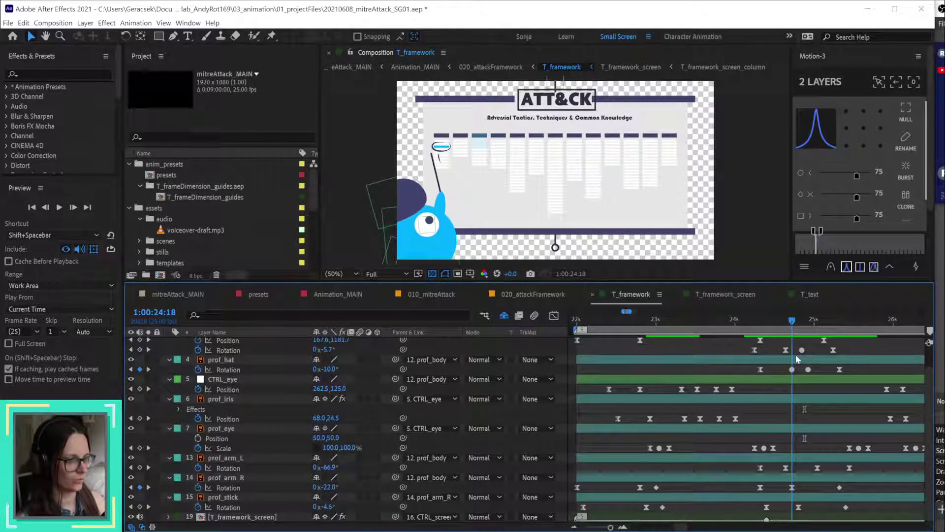
key("k")
key("k")
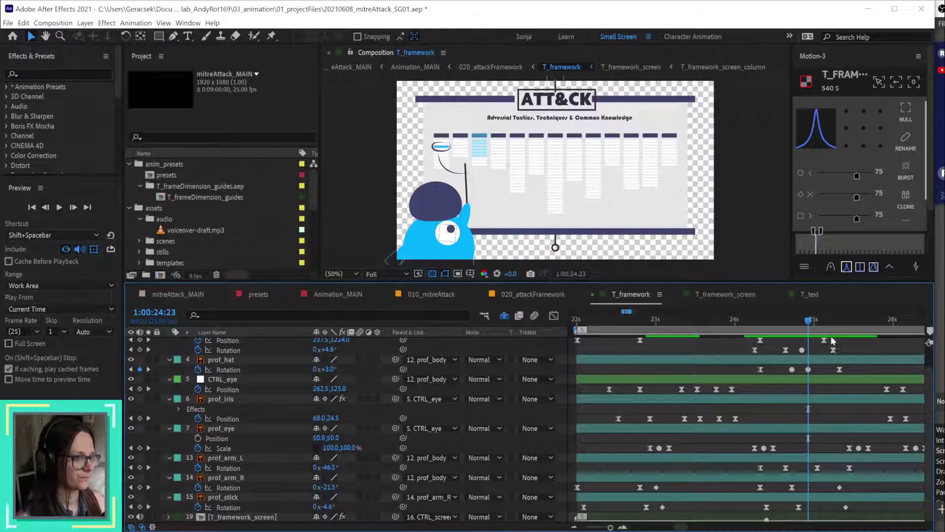
Step: Delay prof_arm_R's overshoot Rotation keyframe to 1:00:25:03, with prof_stick's matching keyframe two frames behind
left_click(840, 324)
key("Page_Up")
key("Page_Up")
key("Page_Up")
key("Page_Up")
key("Page_Up")
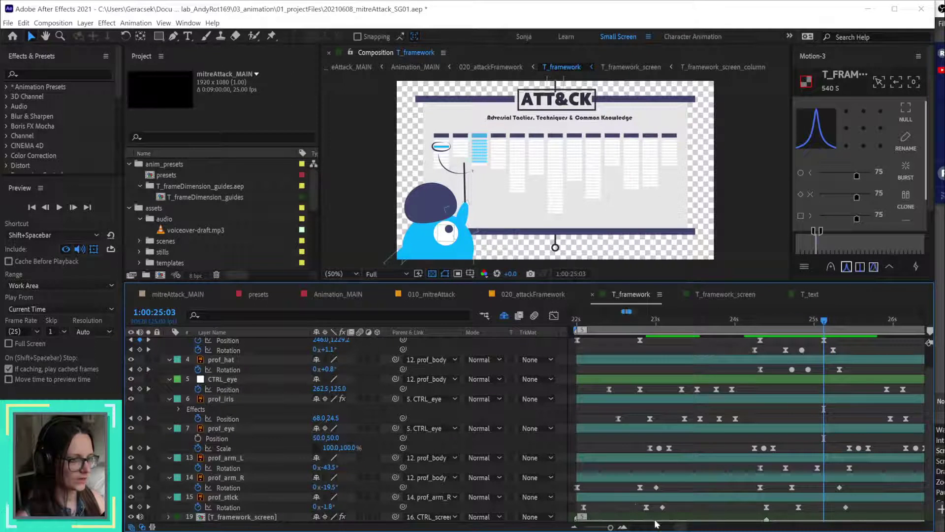
left_click_drag(784, 486, 823, 493)
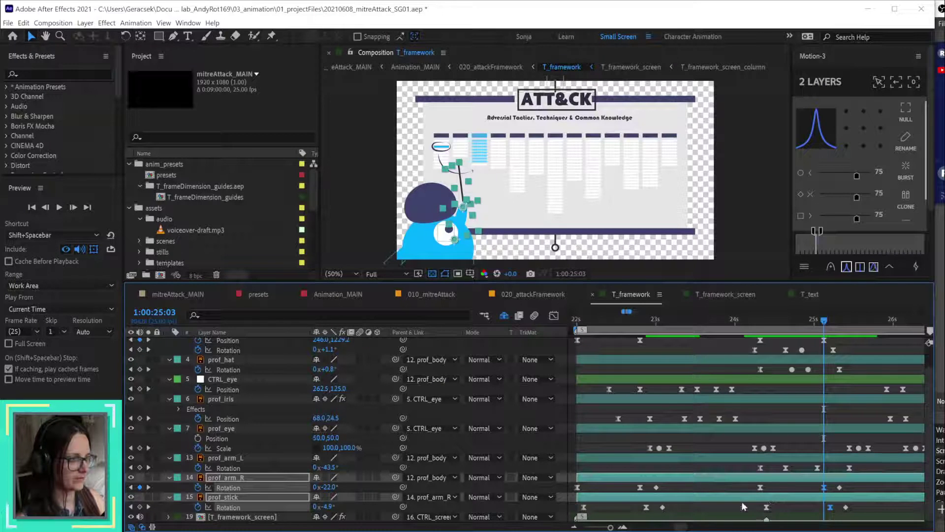
scroll(672, 427, "up", 2)
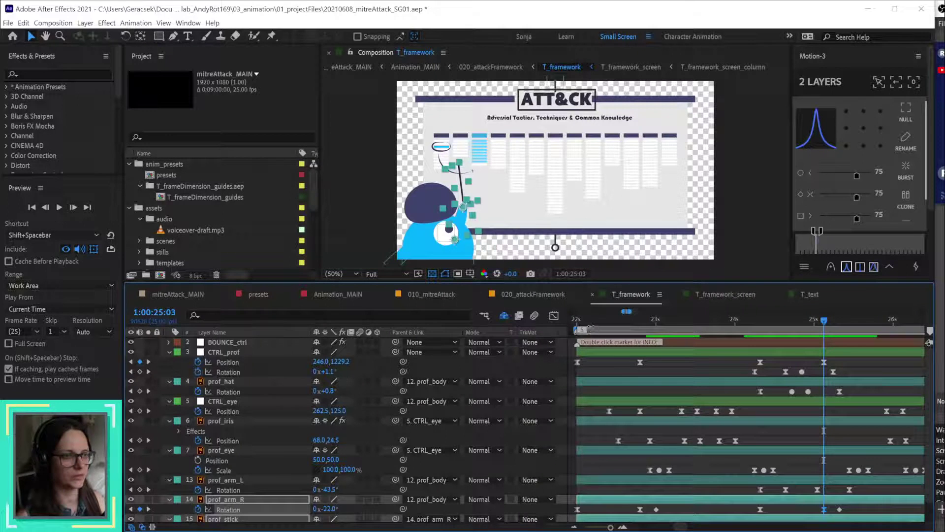
Step: Set prof_arm_R's overshoot Rotation keyframe at 1:00:25:03 to -34°, shifting prof_stick's selected keyframe with it, and scrub through the motion
left_click_drag(589, 320, 677, 320)
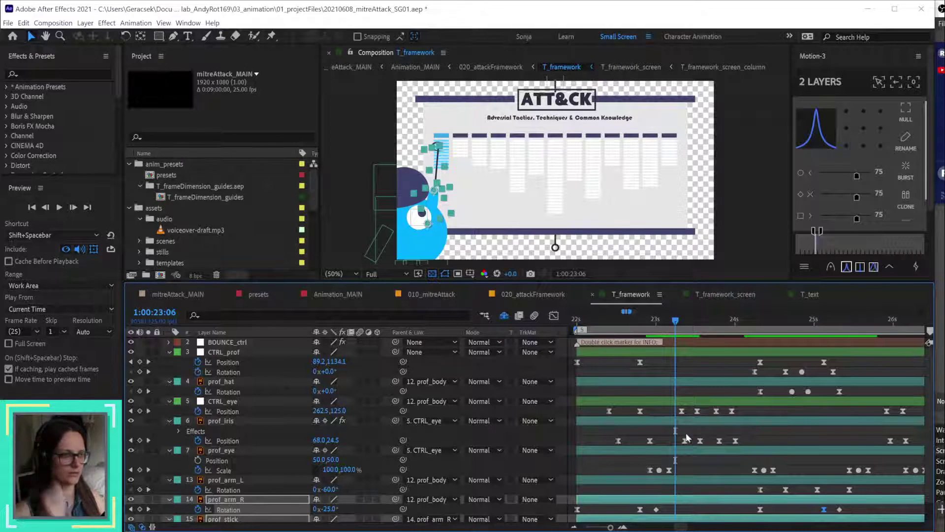
scroll(686, 428, "down", 2)
left_click_drag(750, 320, 825, 338)
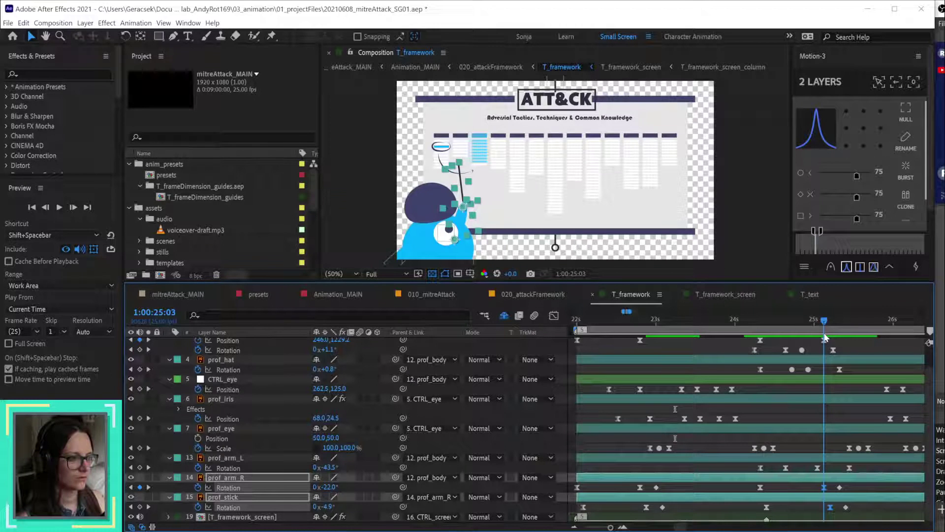
left_click_drag(825, 337, 758, 339)
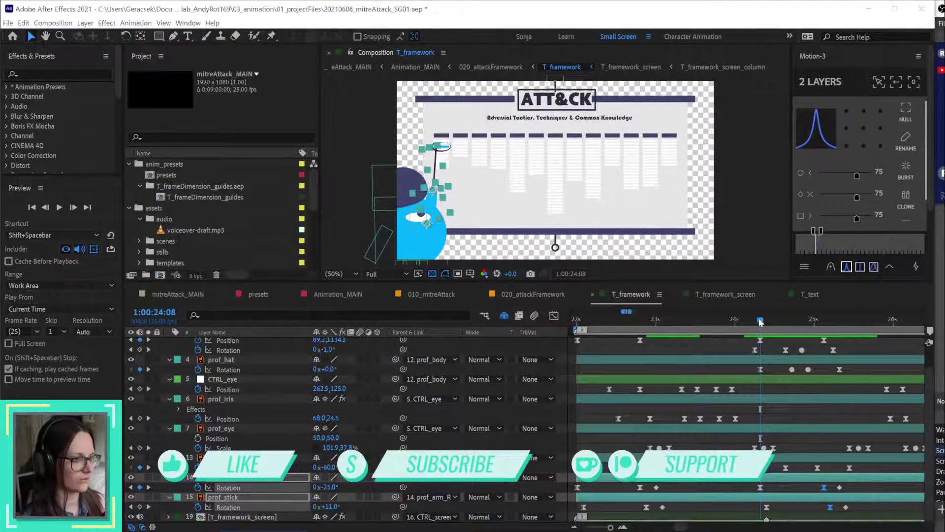
left_click(776, 320)
left_click_drag(799, 320, 820, 322)
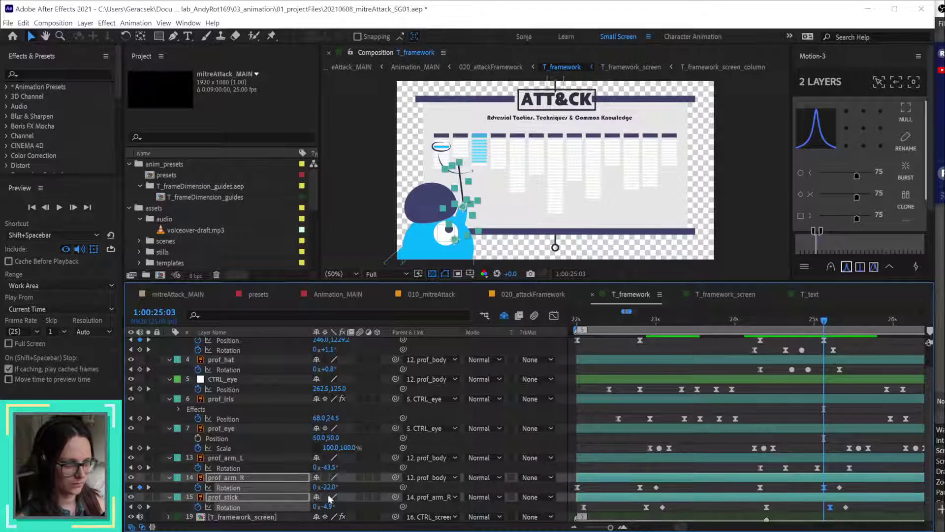
left_click_drag(327, 486, 326, 487)
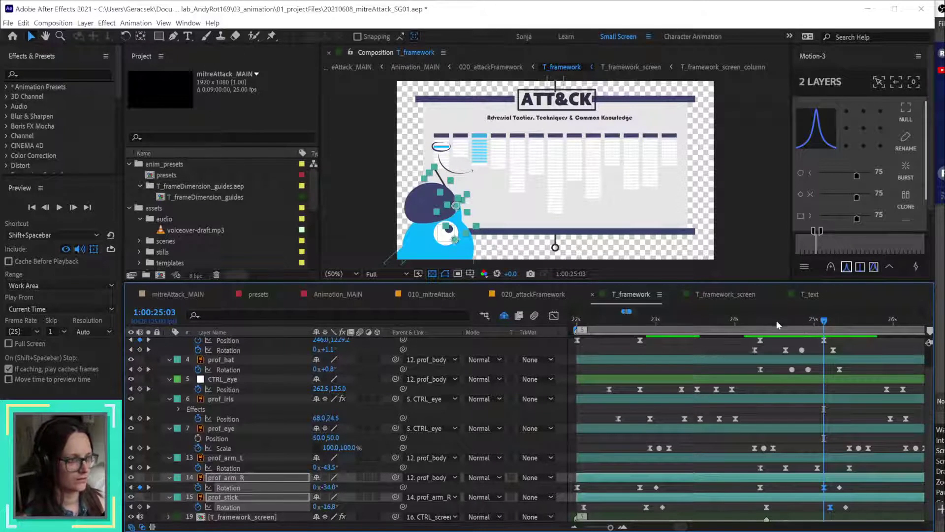
left_click_drag(761, 318, 791, 344)
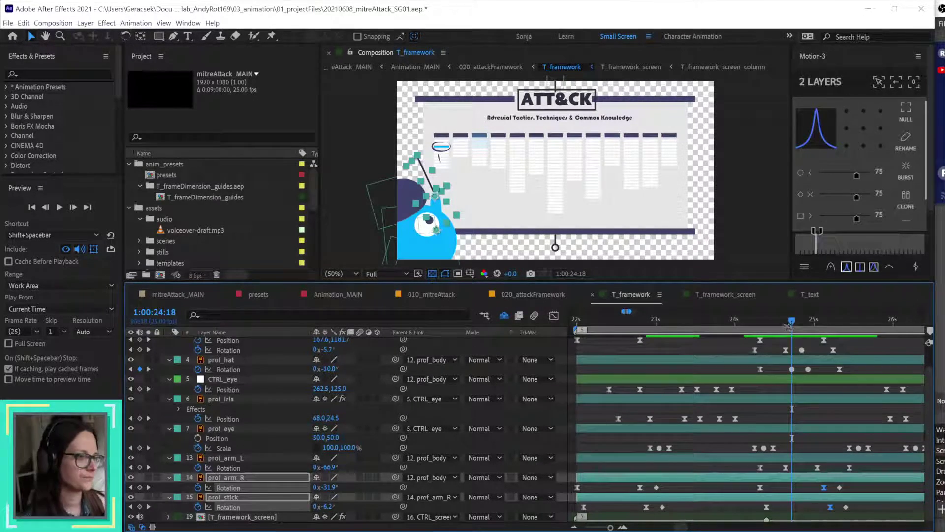
Step: Move prof_arm_R's last two Rotation keyframes to 1:00:24:18 and 1:00:24:23, keeping prof_stick's matching keyframes two frames behind
left_click_drag(794, 320, 786, 318)
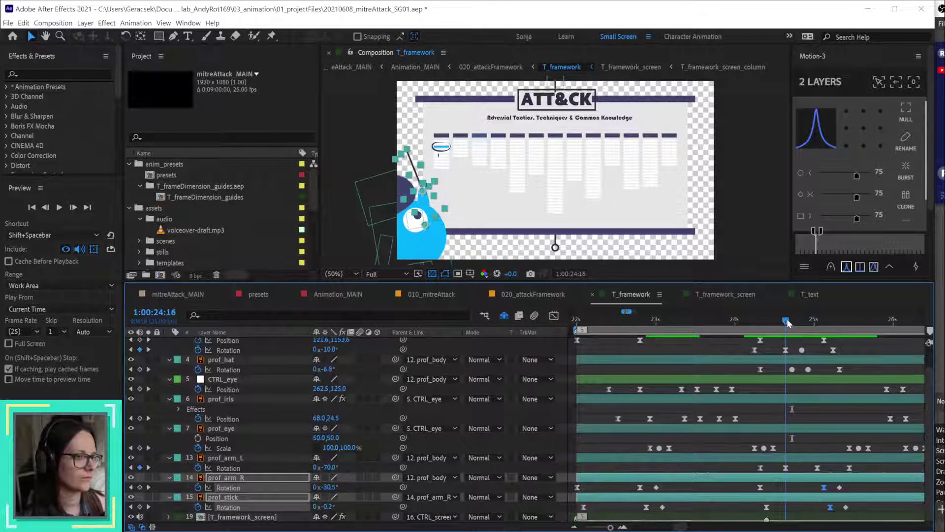
left_click_drag(823, 487, 804, 489)
left_click(801, 320)
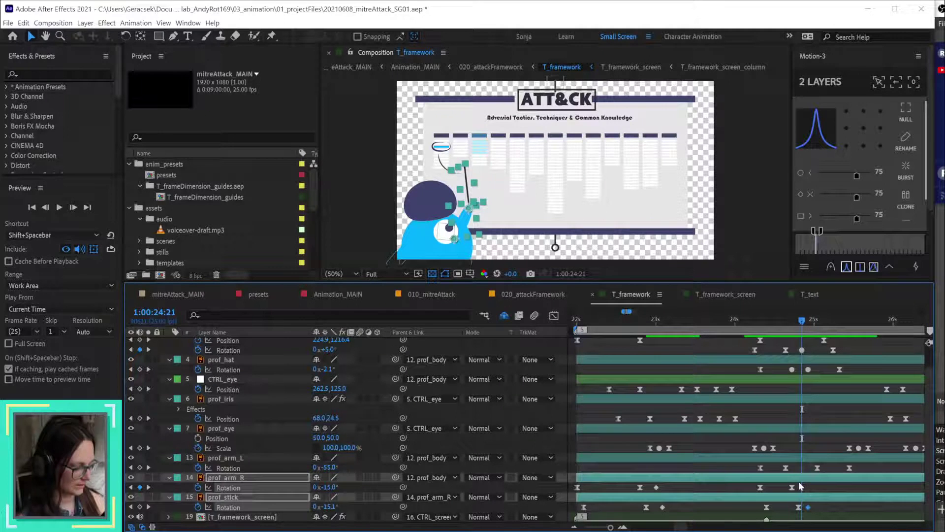
key("alt+Right")
key("alt+Right")
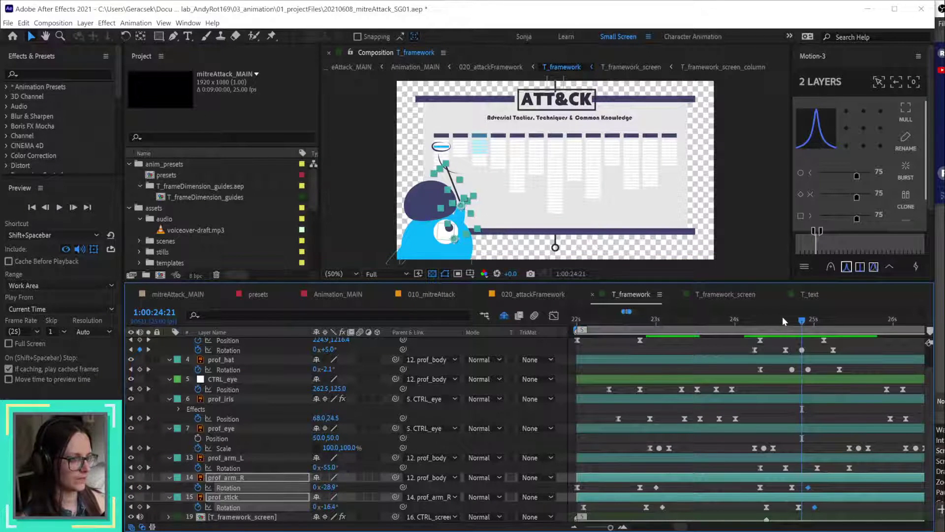
Step: Clone the selected prof_arm_R and prof_stick Rotation keyframes to 1:00:25:06 with Motion-3 and scrub through the result
left_click_drag(786, 319, 835, 327)
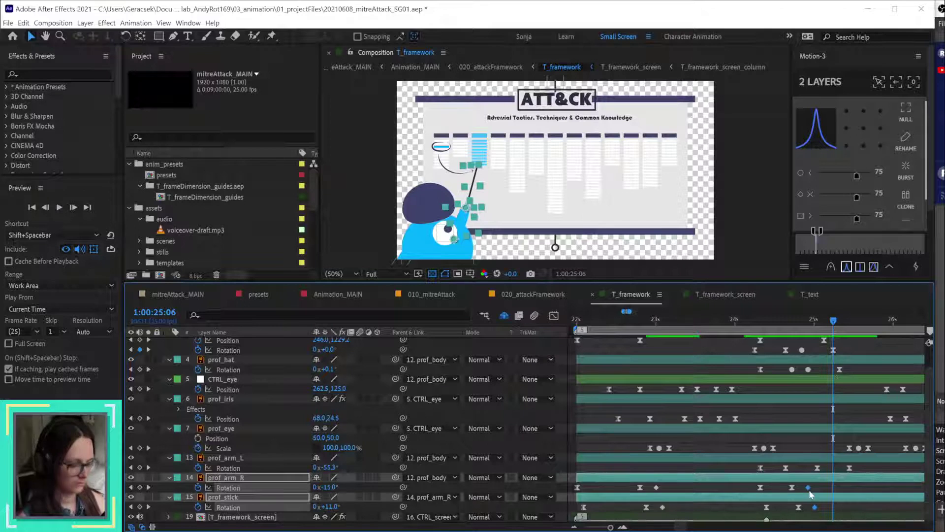
left_click(905, 196)
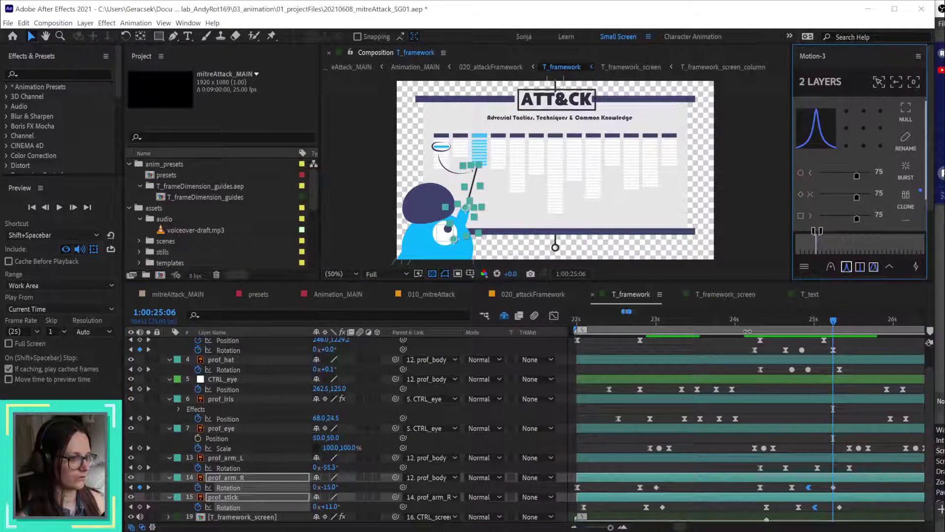
left_click_drag(795, 321, 808, 321)
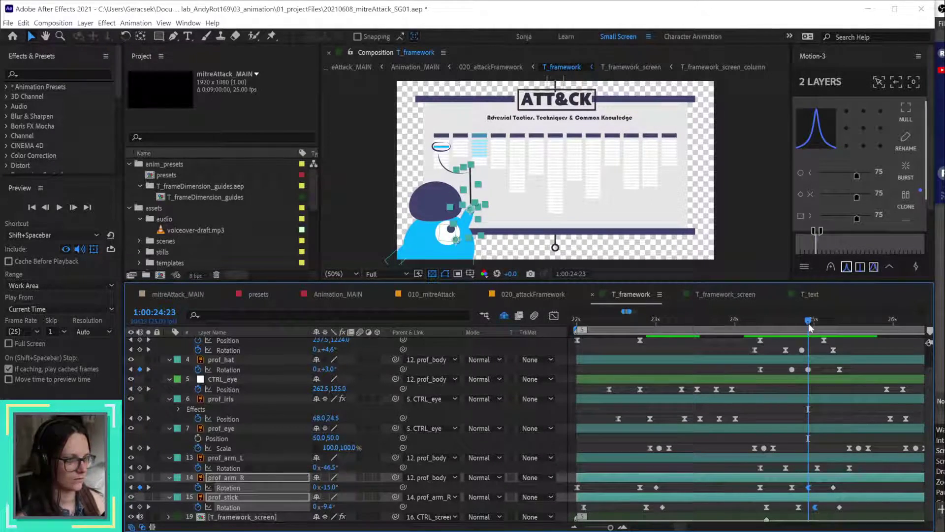
left_click_drag(815, 322, 833, 323)
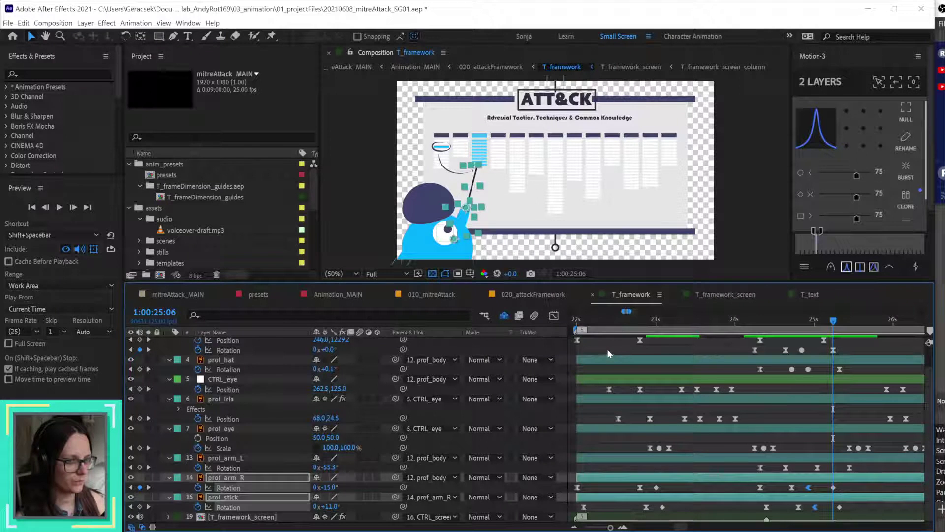
Step: Take a snapshot of the pose at 1:00:25:06 and compare it with the pose at 1:00:24:23
key("F2")
left_click(531, 276)
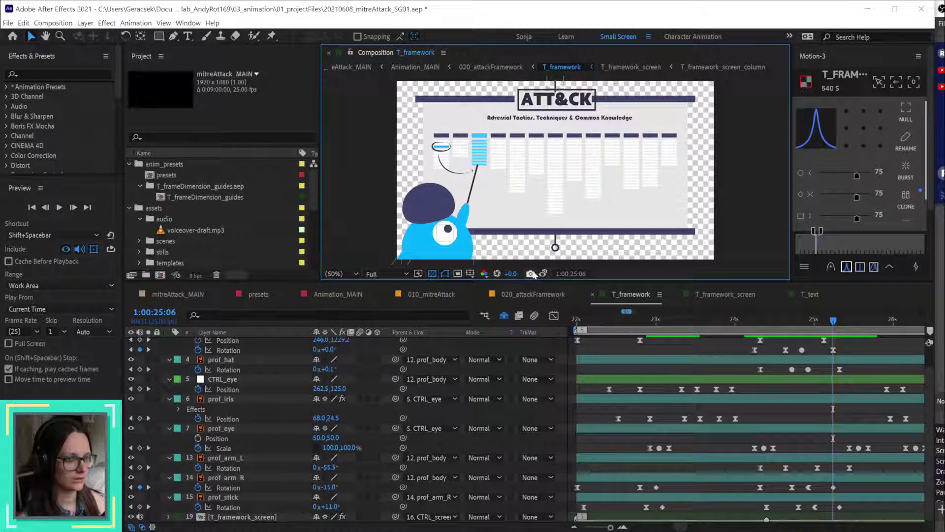
left_click_drag(818, 319, 808, 324)
left_click(543, 273)
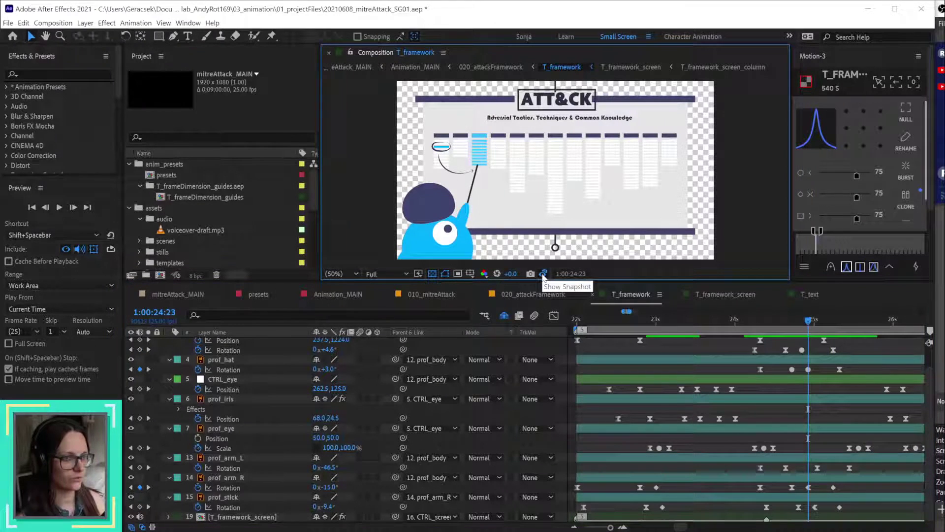
left_click(544, 275)
left_click(544, 274)
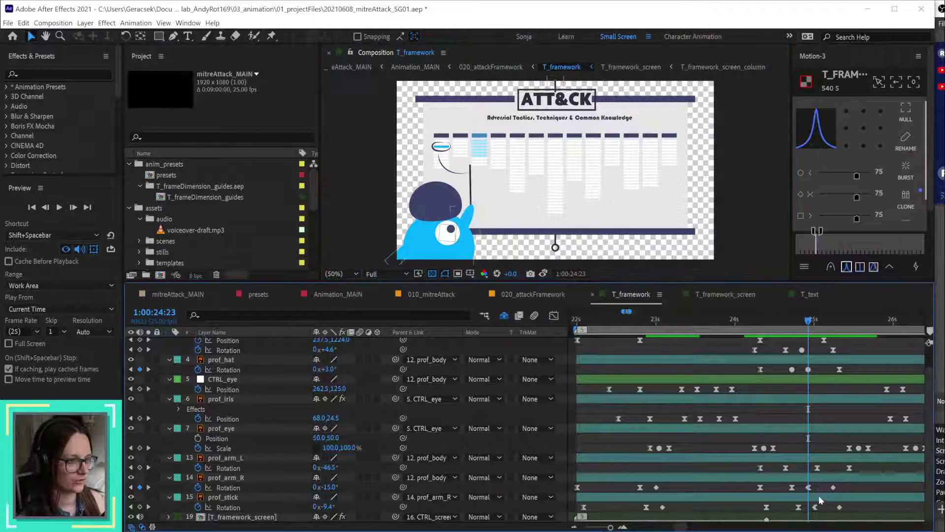
Step: Set prof_arm_R's Rotation keyframe at 1:00:24:23 to -10°, shifting prof_stick's matching keyframe along with it
left_click_drag(818, 481, 803, 513)
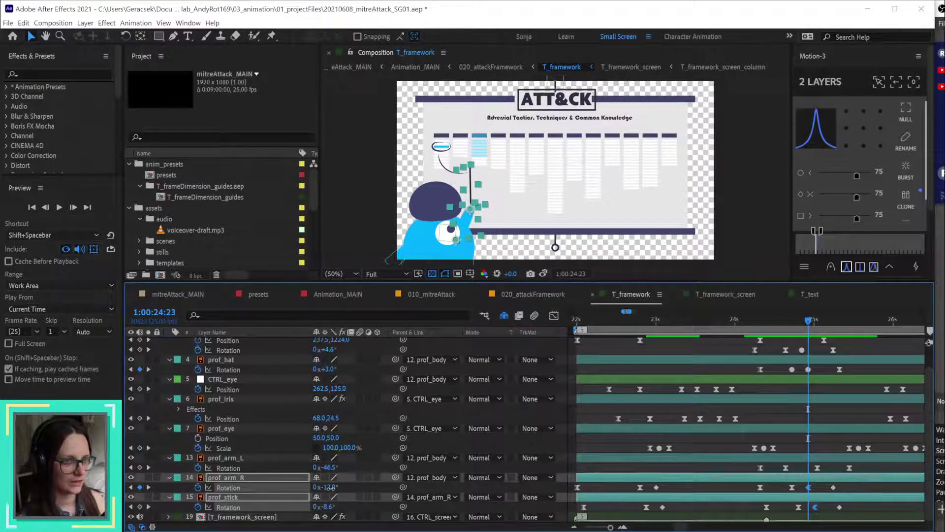
left_click_drag(330, 492, 331, 488)
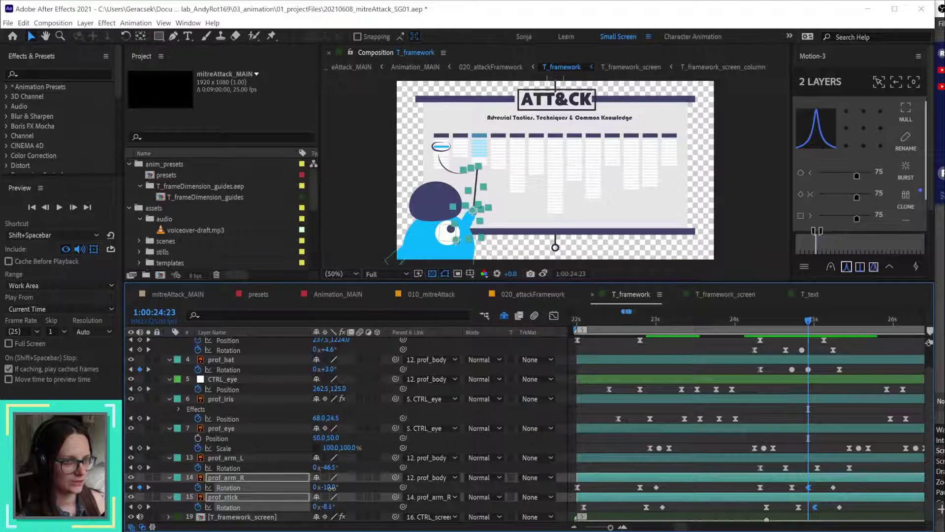
Step: Compare the adjusted arm and stick pose at 1:00:24:23 repeatedly against the stored snapshot
left_click(544, 273)
left_click(544, 274)
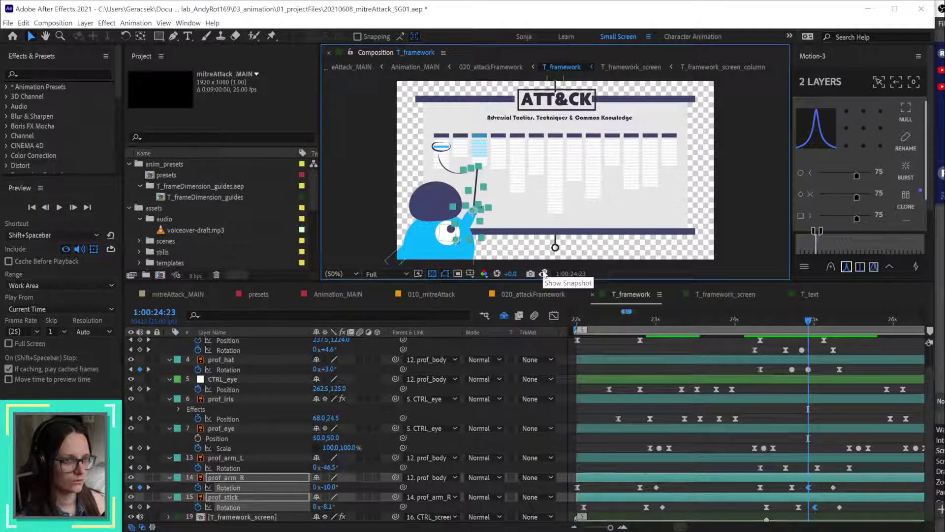
left_click(543, 273)
left_click(544, 273)
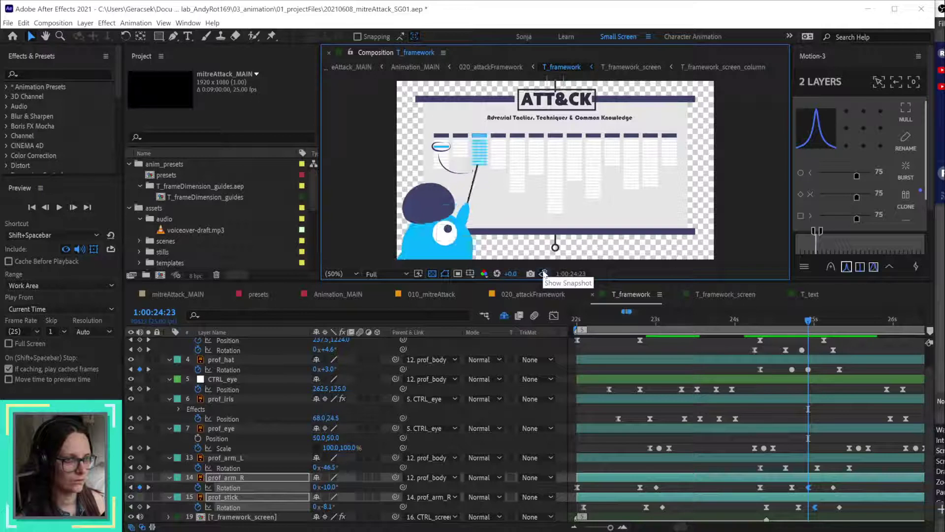
left_click(544, 274)
left_click(607, 340)
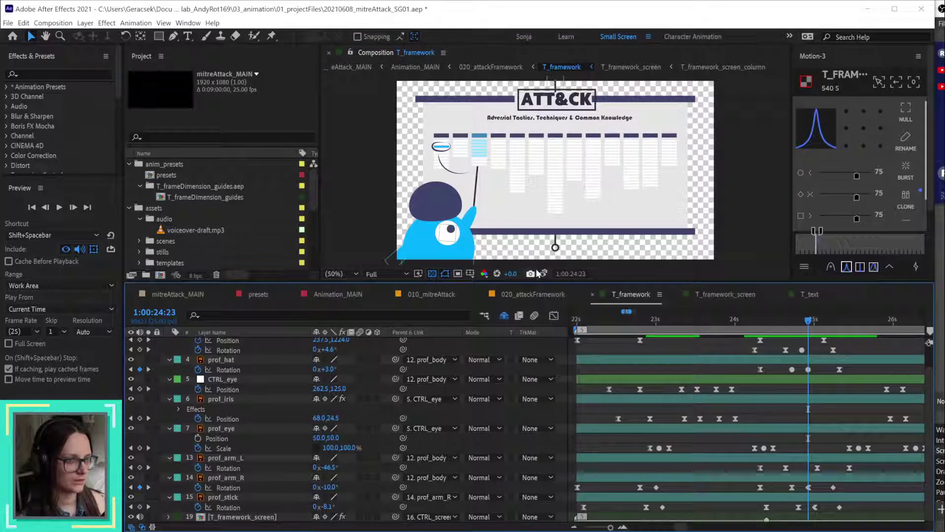
left_click(543, 273)
left_click(543, 273)
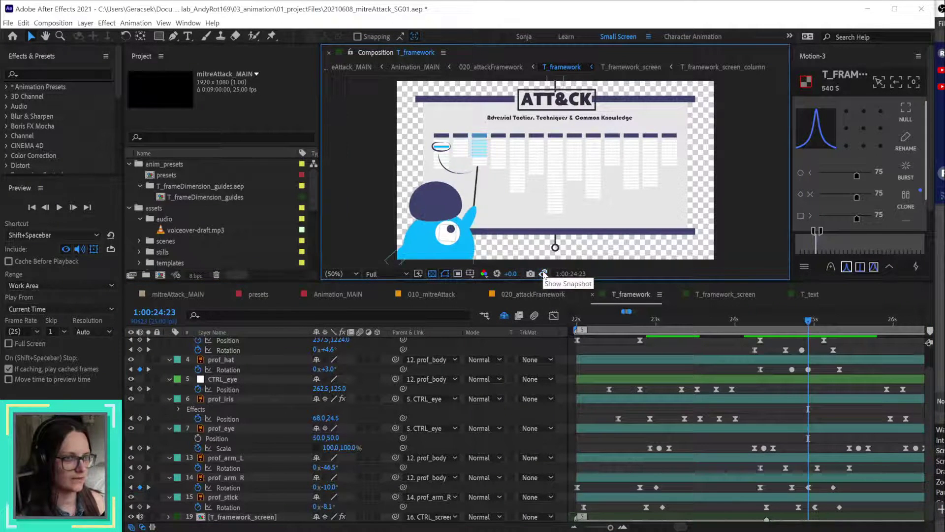
left_click(544, 273)
left_click(543, 274)
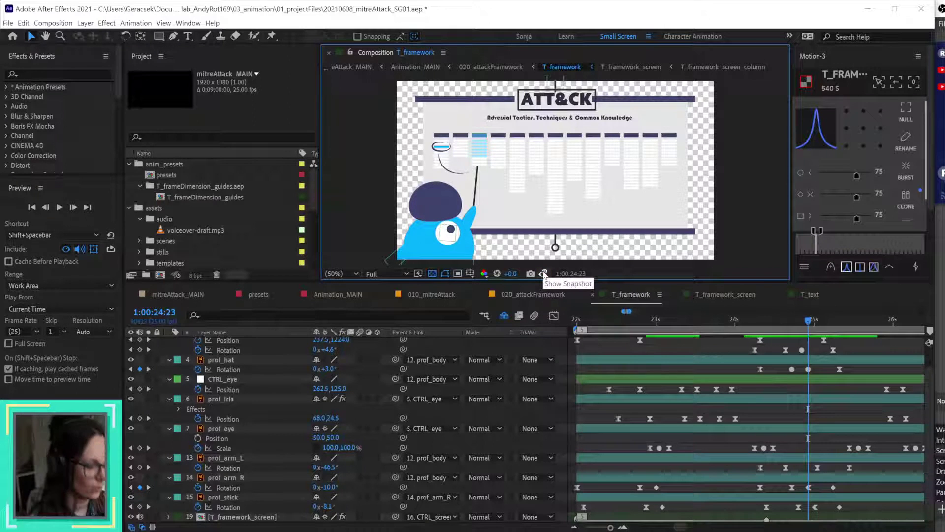
left_click(544, 273)
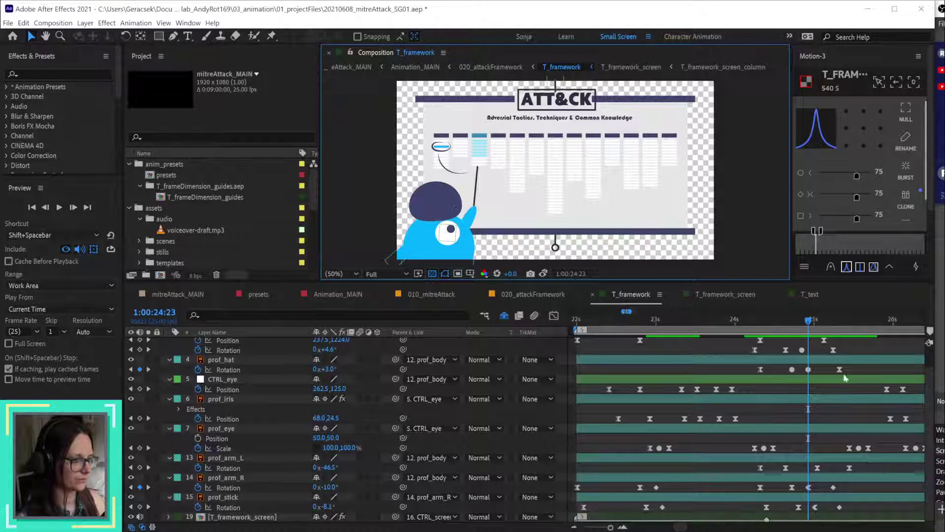
Step: Try auto Bezier interpolation on prof_arm_R's 1:00:24:23 and prof_stick's 1:00:25:00 Rotation keyframes and preview from 1:00:24:05
left_click_drag(804, 482, 816, 512)
left_click(751, 323)
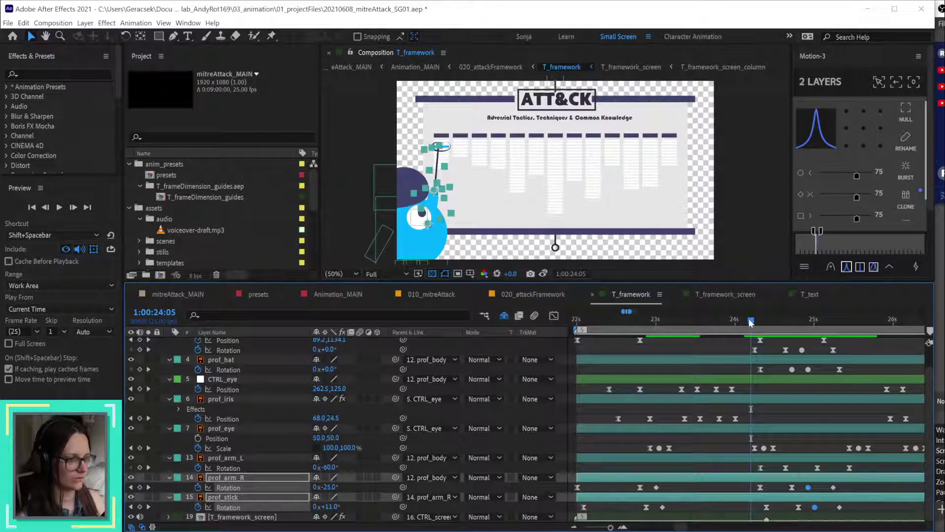
key("space")
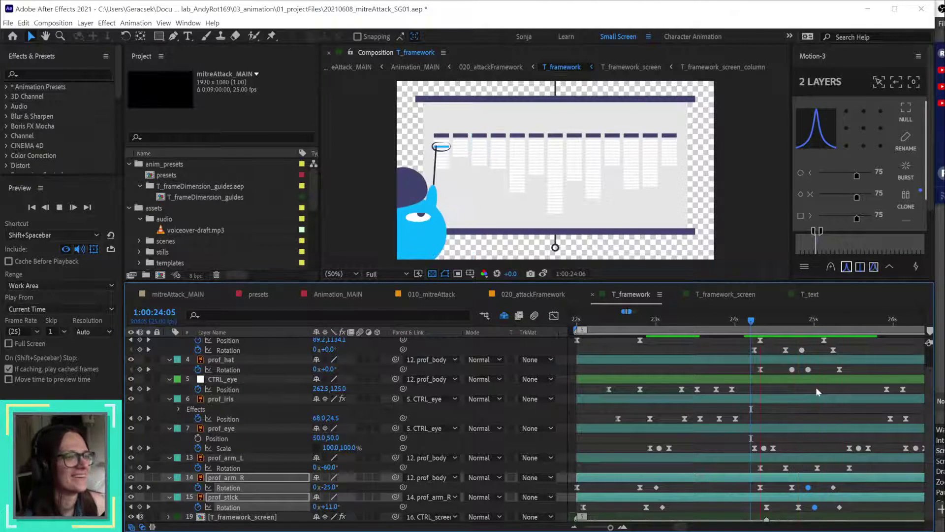
Step: Make the selected arm and stick Rotation keyframes linear, preview again from 1:00:24:05 and scrub to 1:00:25:00
key("space")
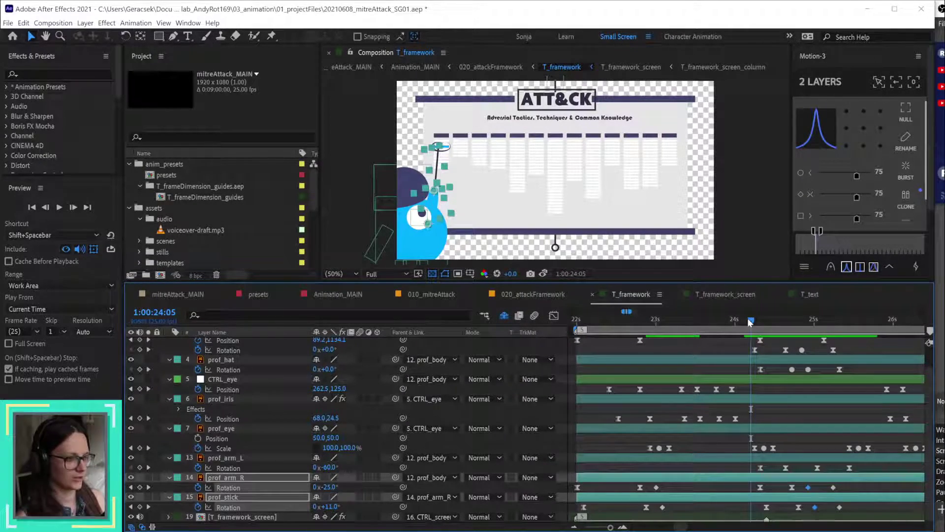
key("space")
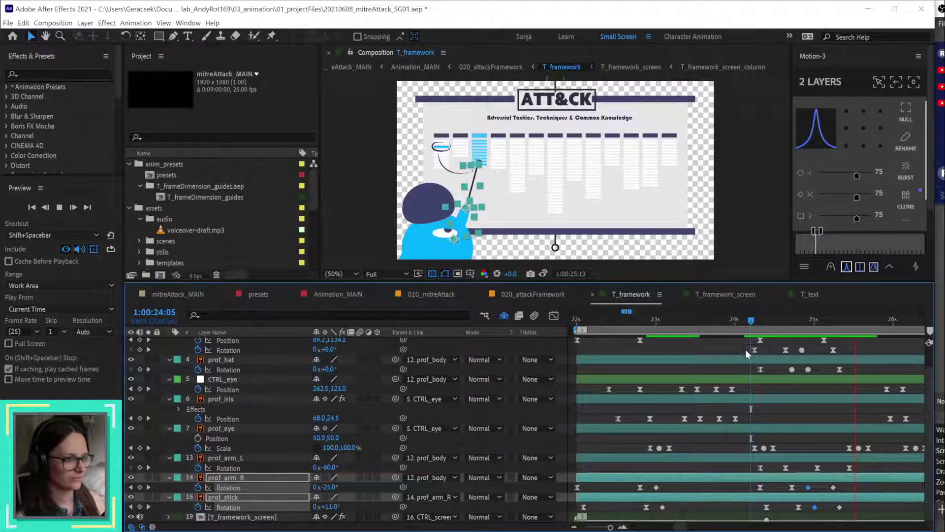
left_click(786, 320)
left_click_drag(791, 322, 814, 324)
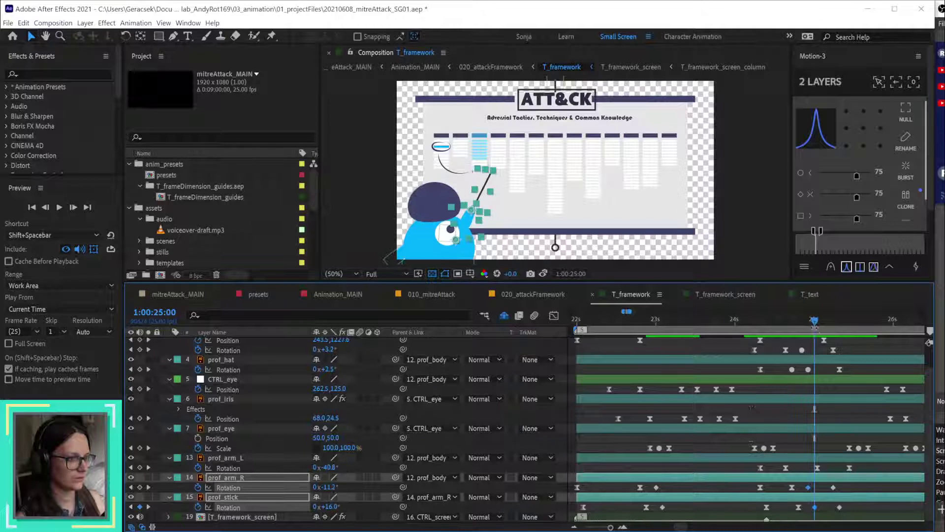
Step: Try auto Bezier on the selected arm and stick Rotation keyframes in the Graph Editor, and convert them back to linear
left_click(554, 315)
scroll(819, 432, "up", 5)
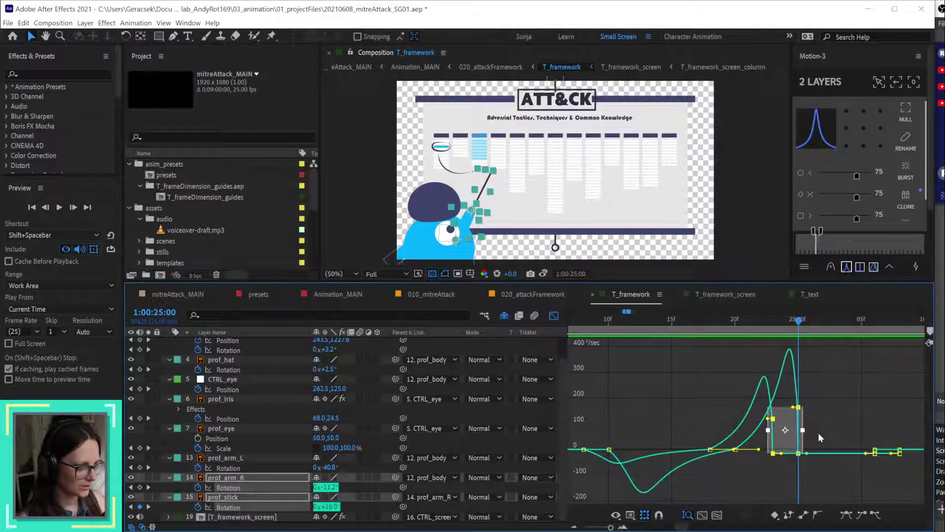
left_click_drag(789, 403, 713, 478)
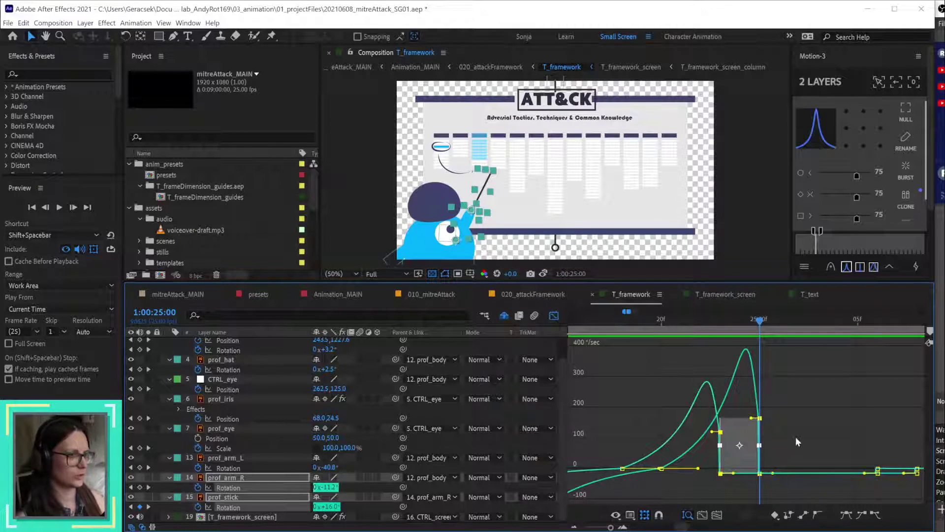
left_click(817, 515)
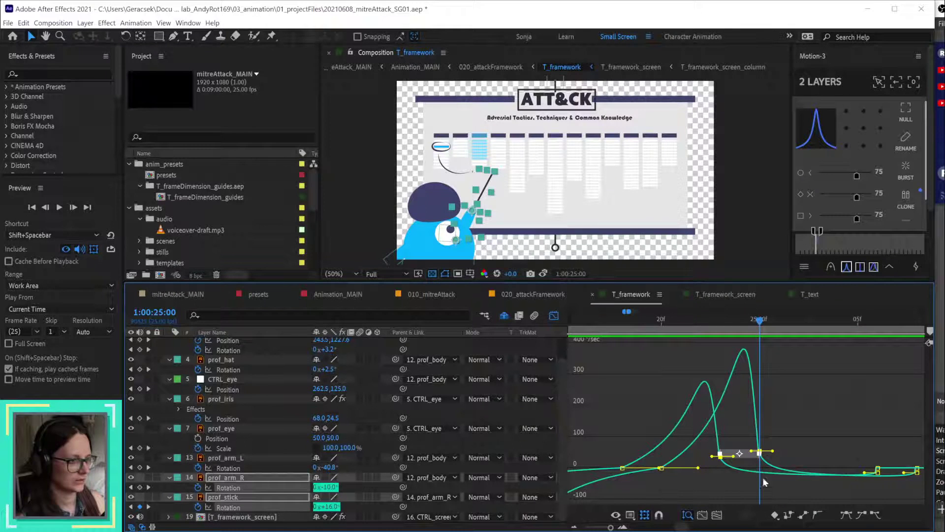
left_click(803, 515)
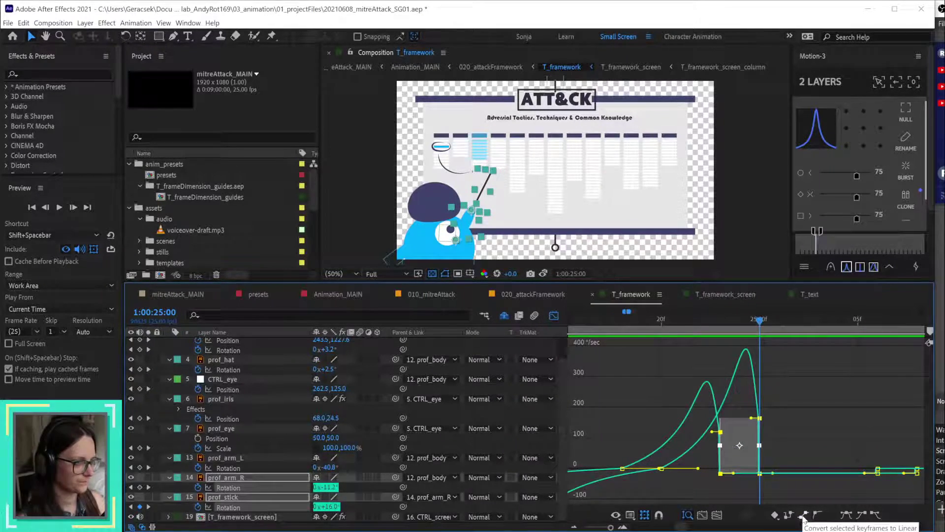
Step: Close the Graph Editor and scrub through the pointing motion up to 1:00:25:08
key("minus")
key("shift+F3")
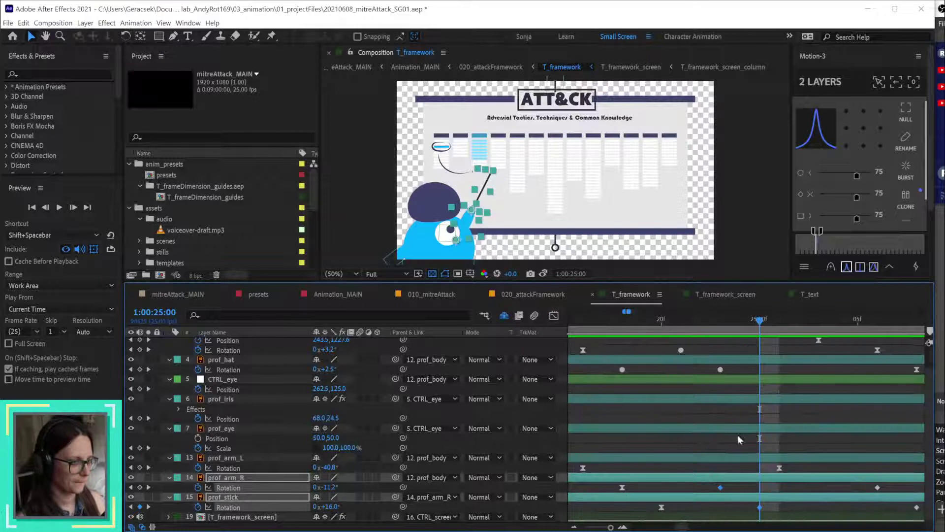
key("equal")
left_click_drag(769, 320, 815, 321)
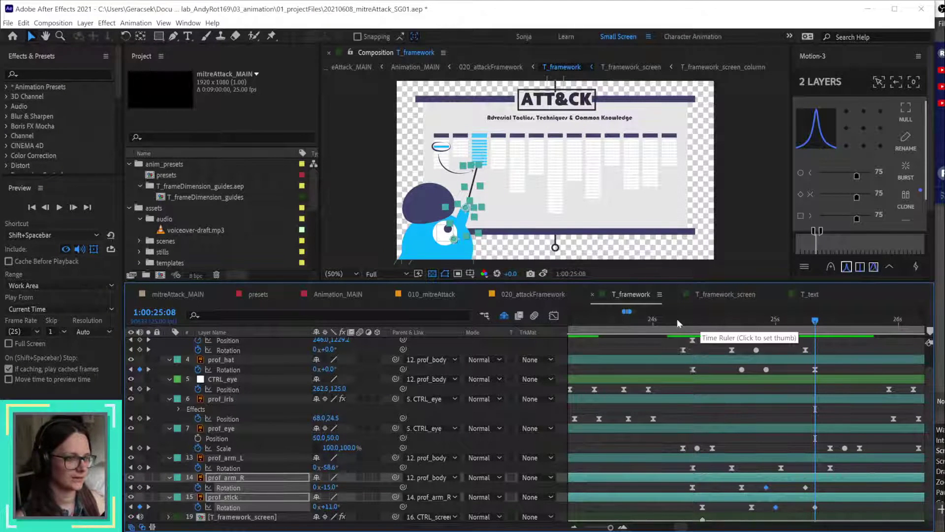
Step: Delete the selected Rotation keyframes of prof_arm_R at 1:00:24:23 and prof_stick at 1:00:25:00, and scrub the motion to 1:00:25:01
left_click_drag(677, 320, 811, 321)
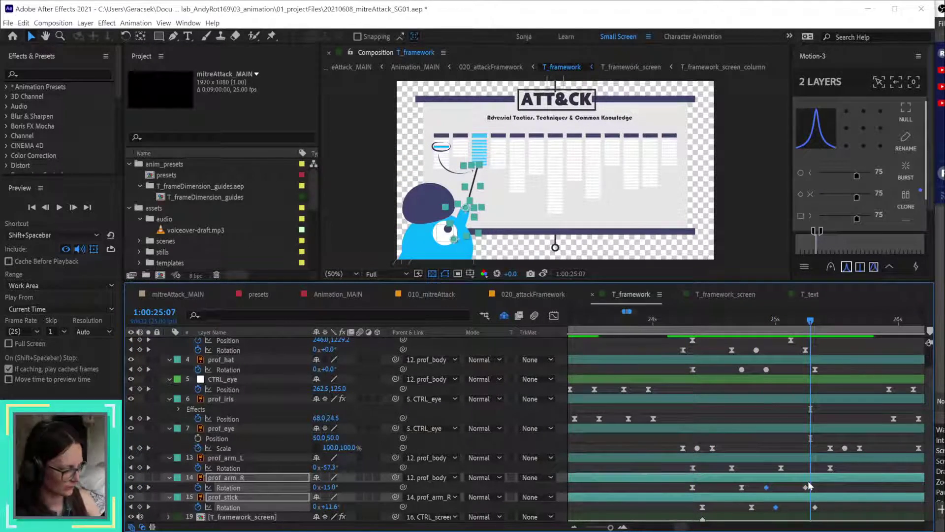
key("Delete")
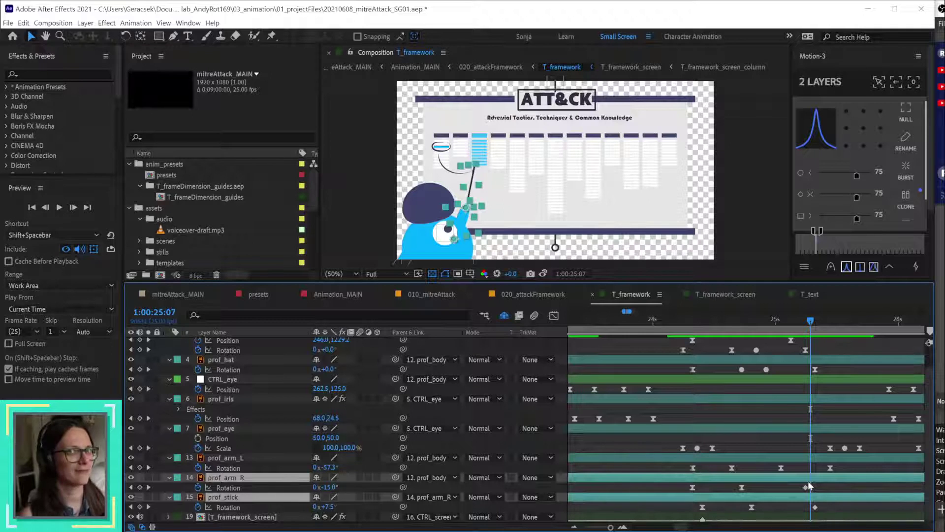
scroll(814, 430, "down", 2)
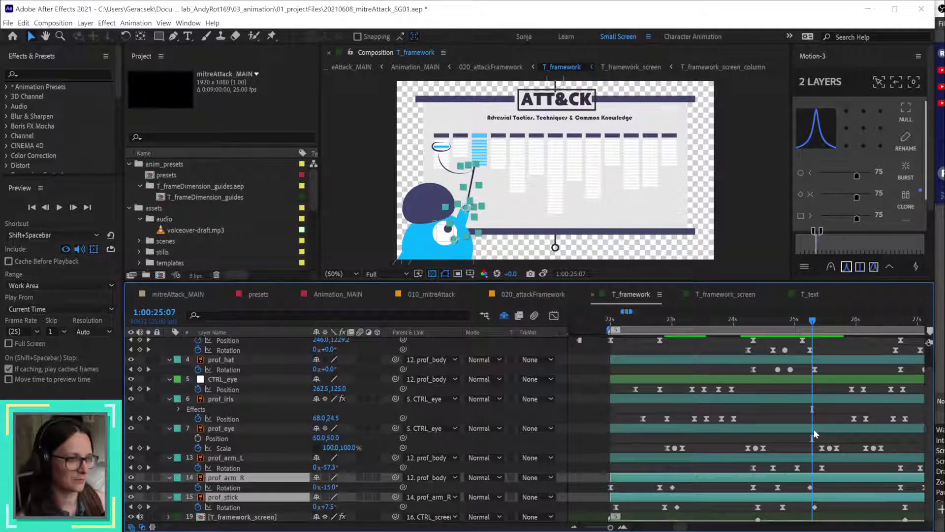
scroll(814, 430, "up", 1)
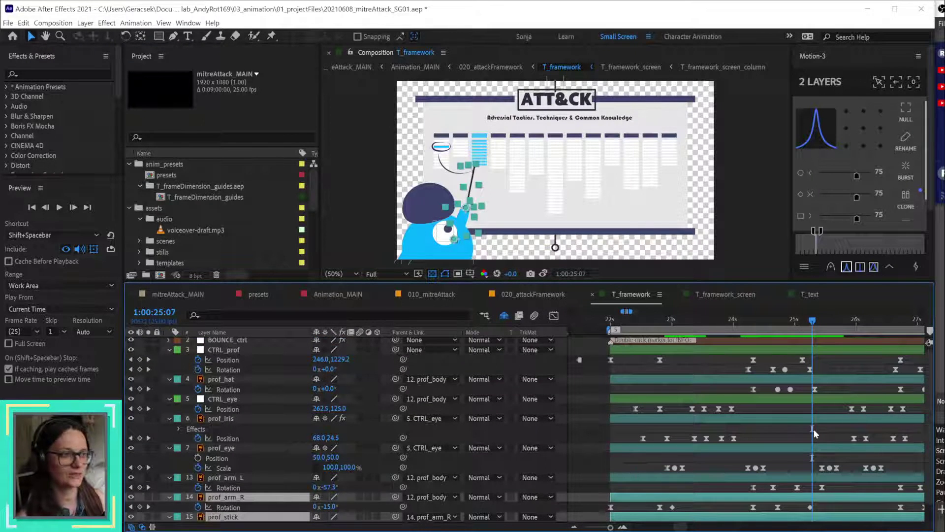
left_click_drag(741, 321, 802, 323)
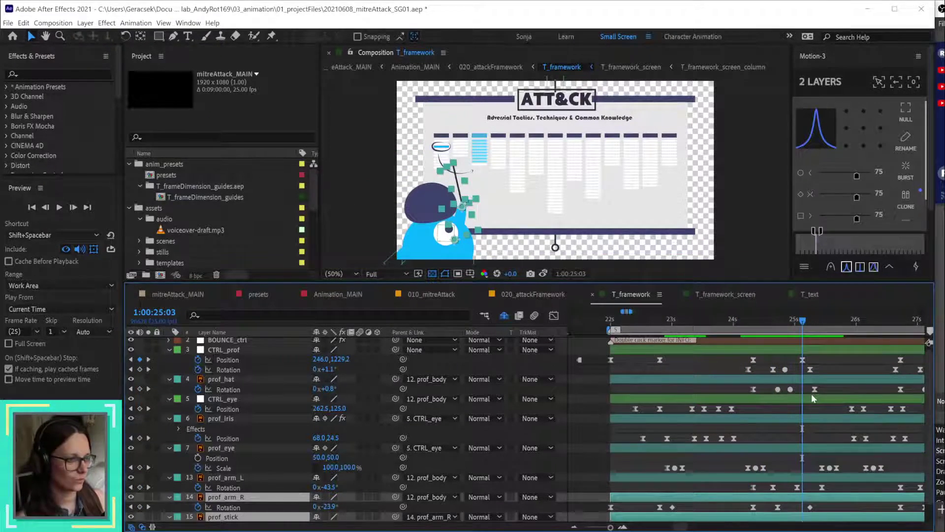
scroll(811, 394, "down", 1)
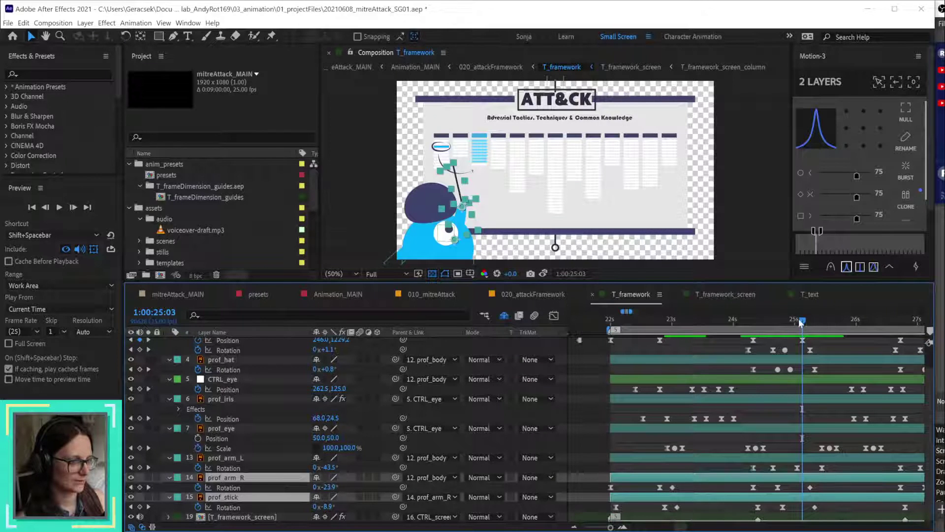
mouse_move(804, 321)
left_mouse_down()
mouse_move(817, 322)
mouse_move(797, 322)
left_mouse_up()
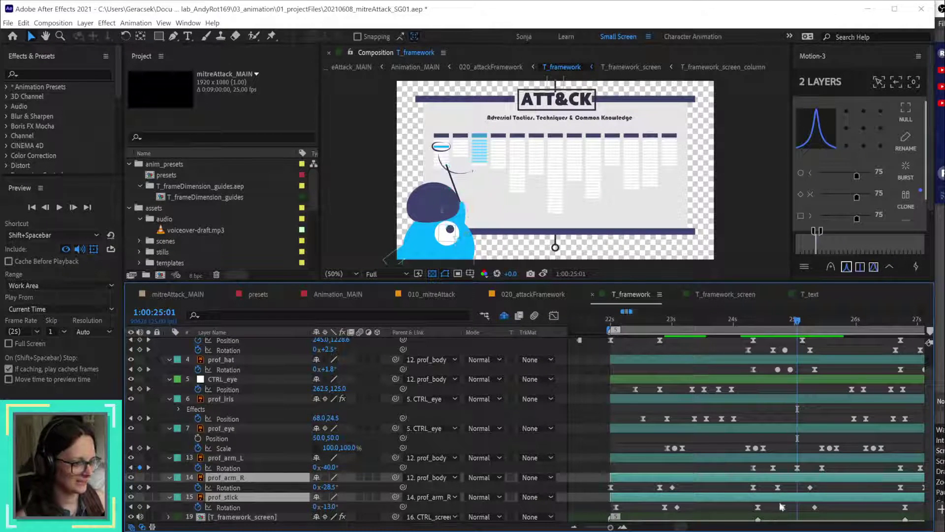
Step: Try delaying the anticipation Rotation keyframes, placing prof_arm_R's at 1:00:24:23 and prof_stick's at 1:00:25:00
left_click_drag(789, 515, 800, 483)
left_click_drag(797, 322, 783, 343)
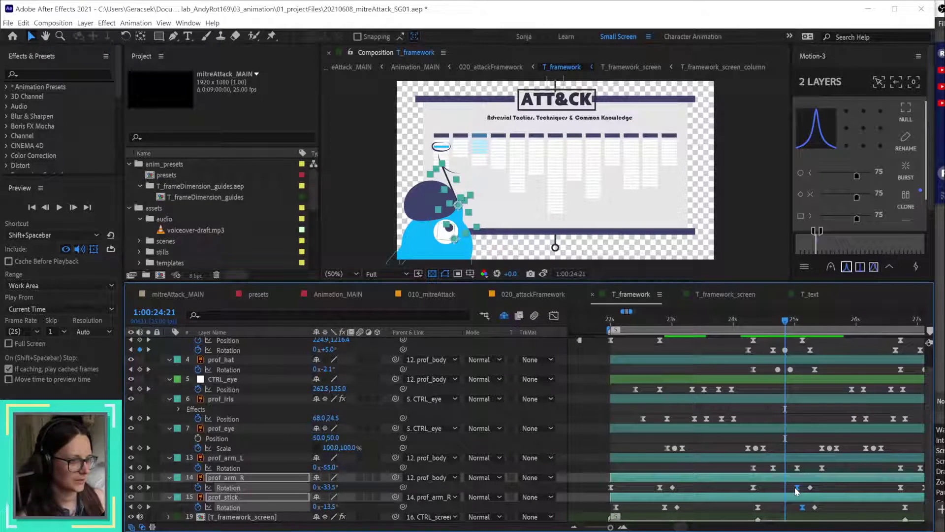
key("Page_Down")
key("Page_Down")
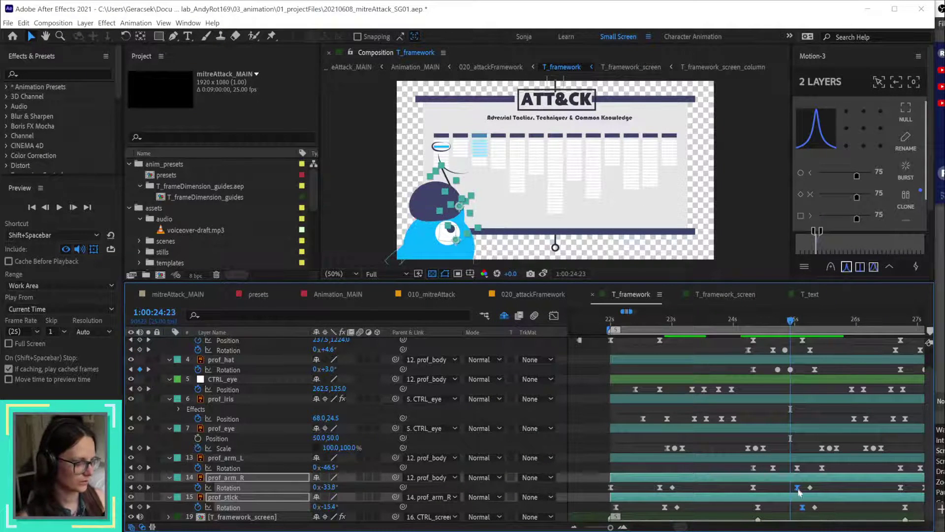
left_click_drag(798, 491, 790, 490)
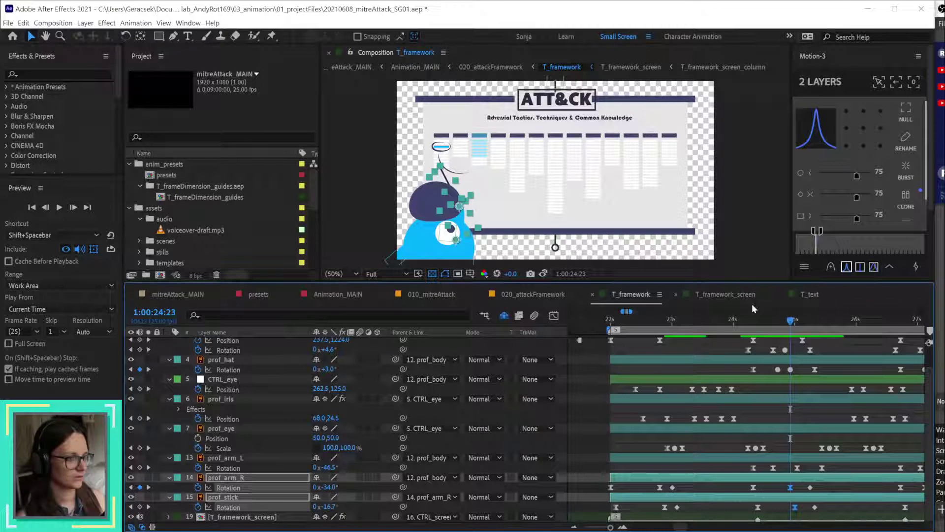
Step: Move the selected anticipation Rotation keyframes back to 1:00:24:18 for prof_arm_R and 1:00:24:20 for prof_stick
left_click_drag(743, 320, 769, 338)
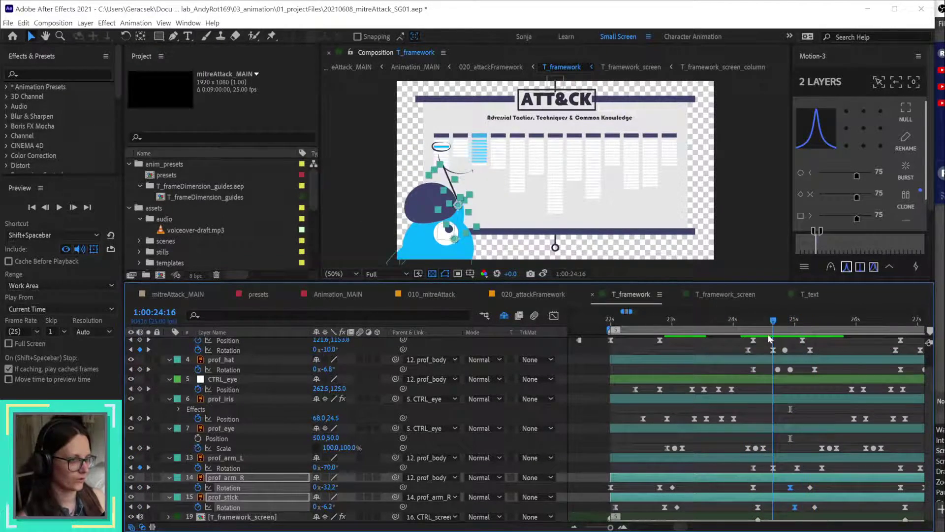
key("Page_Down")
key("Page_Down")
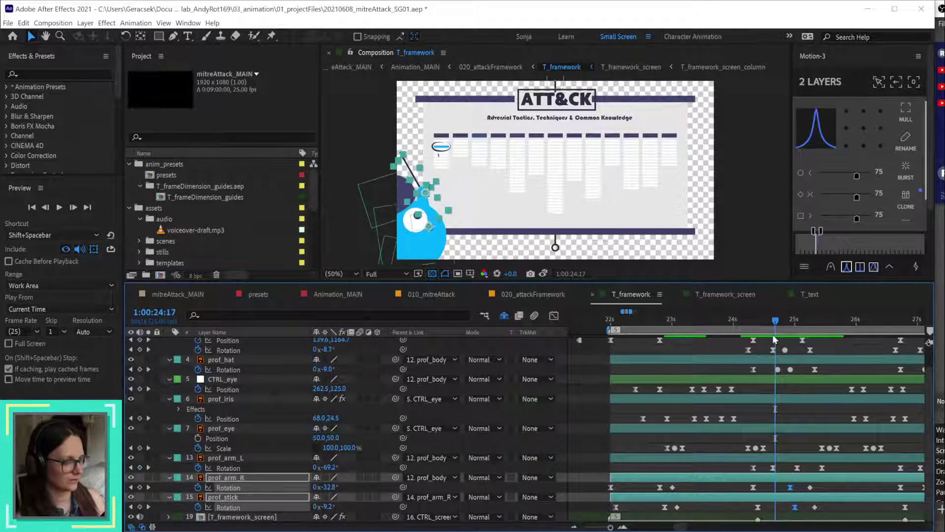
left_click_drag(785, 488, 779, 488)
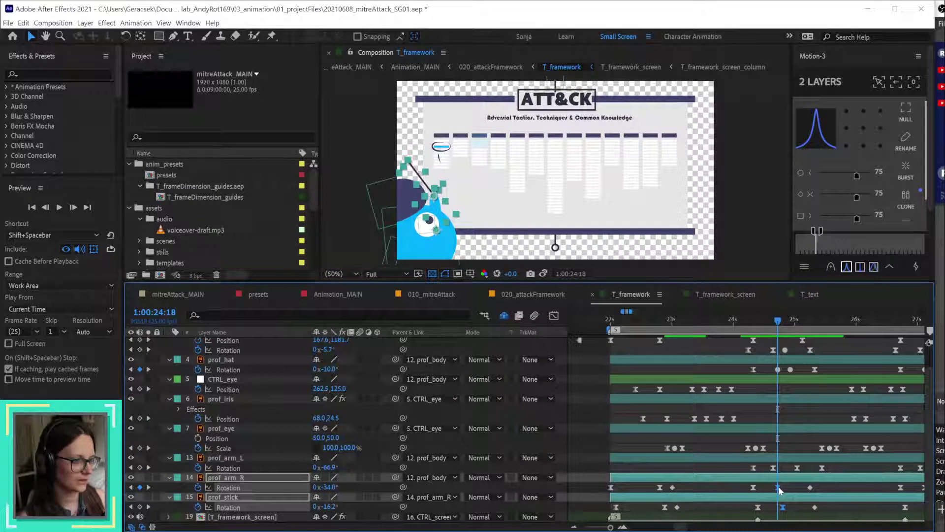
Step: Move the linear end-pose Rotation keyframes earlier, prof_arm_R's to 1:00:24:23 and prof_stick's to 1:00:25:00
scroll(842, 394, "up", 2)
scroll(836, 388, "right", 3)
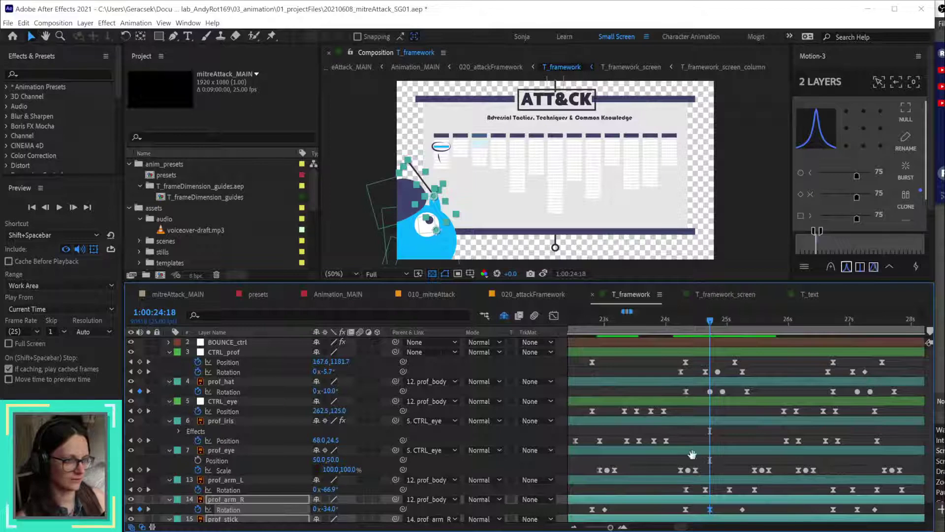
scroll(692, 453, "down", 2)
scroll(692, 453, "left", 2)
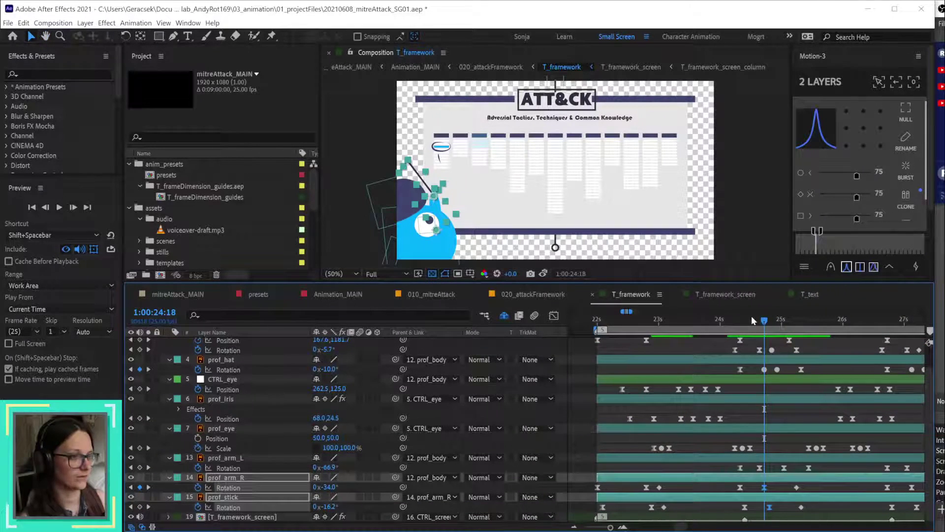
left_click_drag(726, 319, 773, 321)
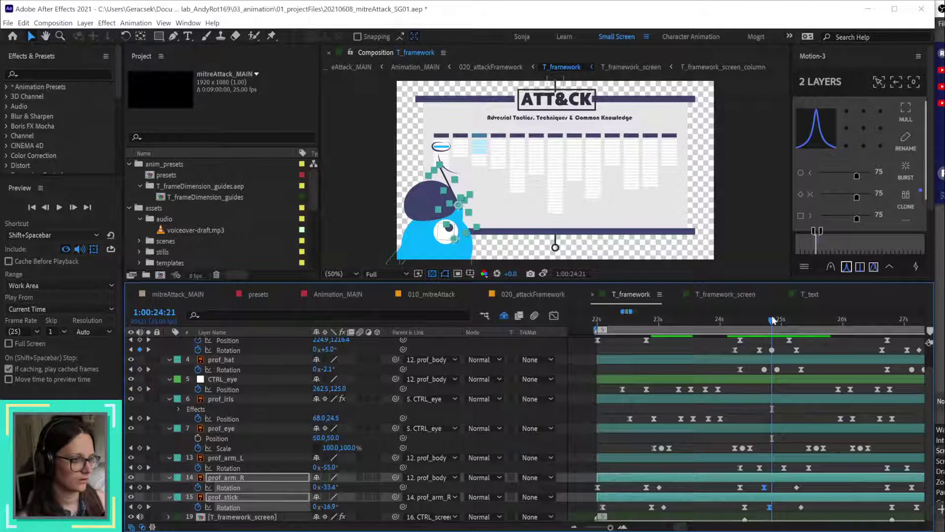
left_click(776, 320)
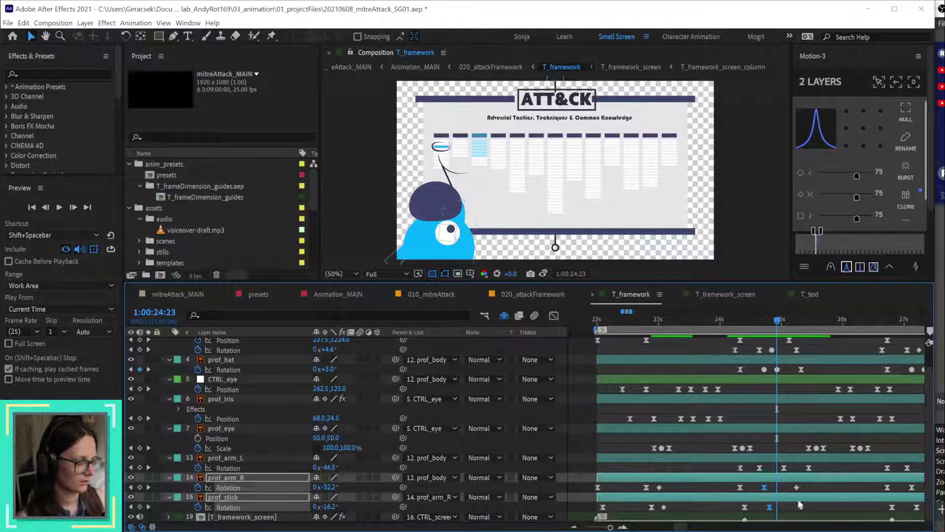
left_click_drag(810, 518, 774, 494)
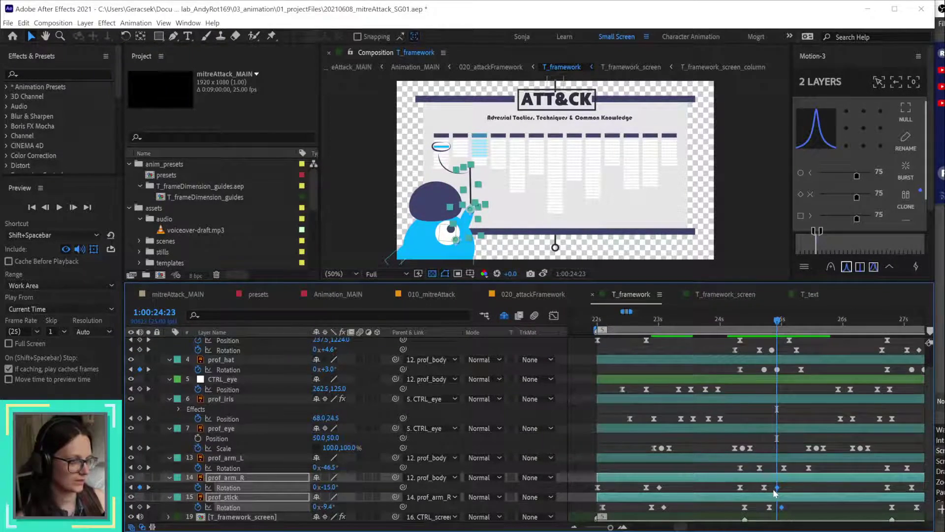
Step: Preview the retimed pointing motion from 1:00:24:04 and scrub back to 1:00:24:08
left_click(729, 320)
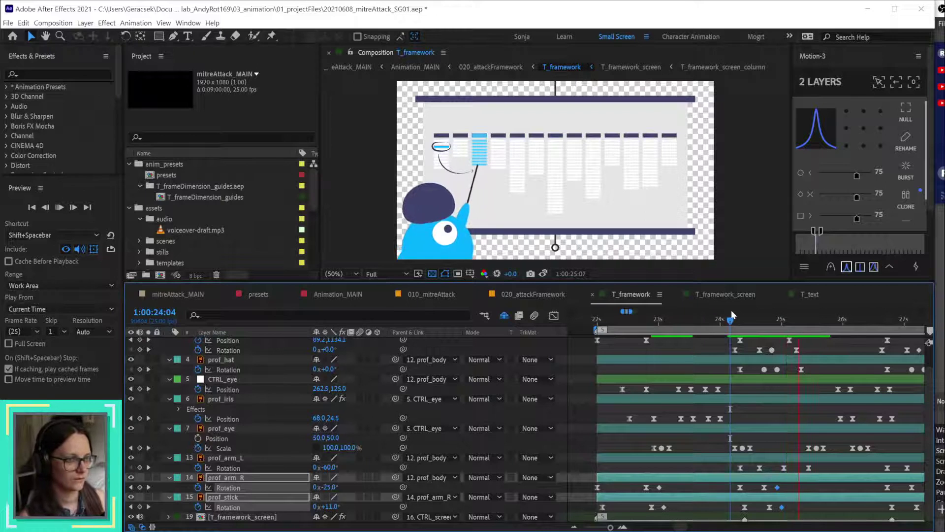
left_click_drag(733, 320, 764, 324)
key("space")
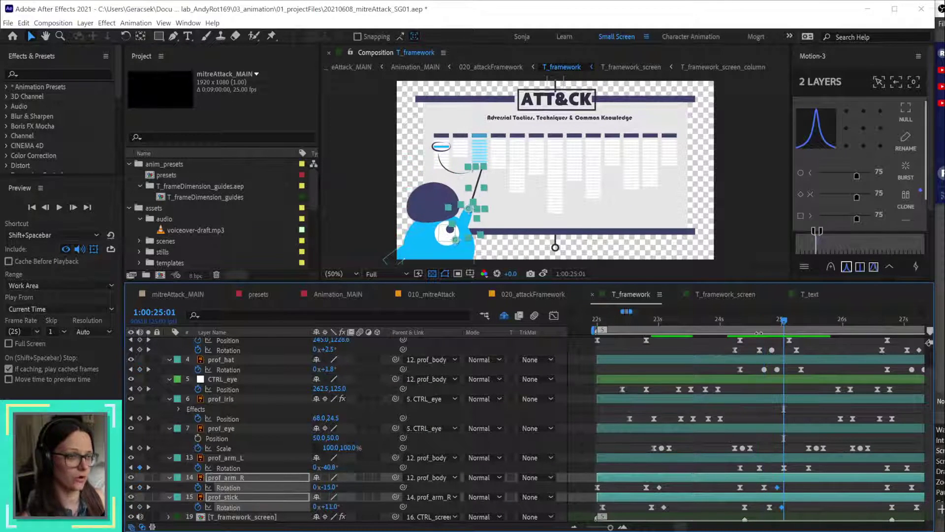
mouse_move(758, 325)
left_mouse_down()
mouse_move(795, 323)
mouse_move(740, 321)
left_mouse_up()
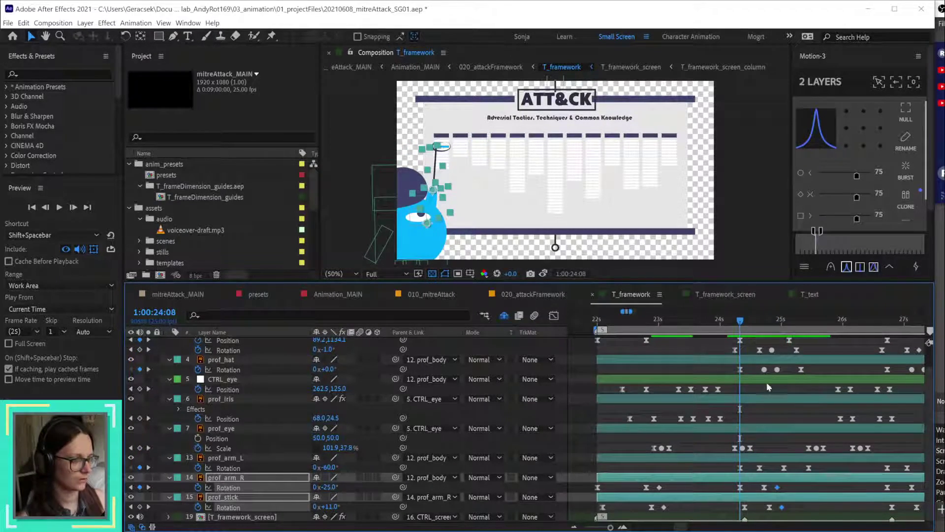
Step: Move prof_arm_L's -70° Rotation keyframe to 1:00:24:18 and its -40° keyframe to 1:00:24:23, making the latter auto Bezier
left_click(237, 459)
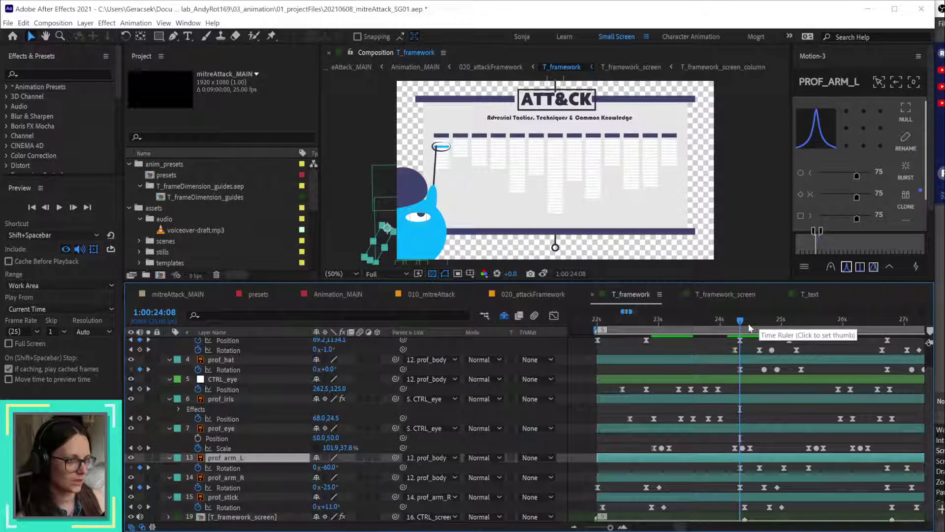
left_click_drag(743, 322, 764, 320)
left_click(760, 468)
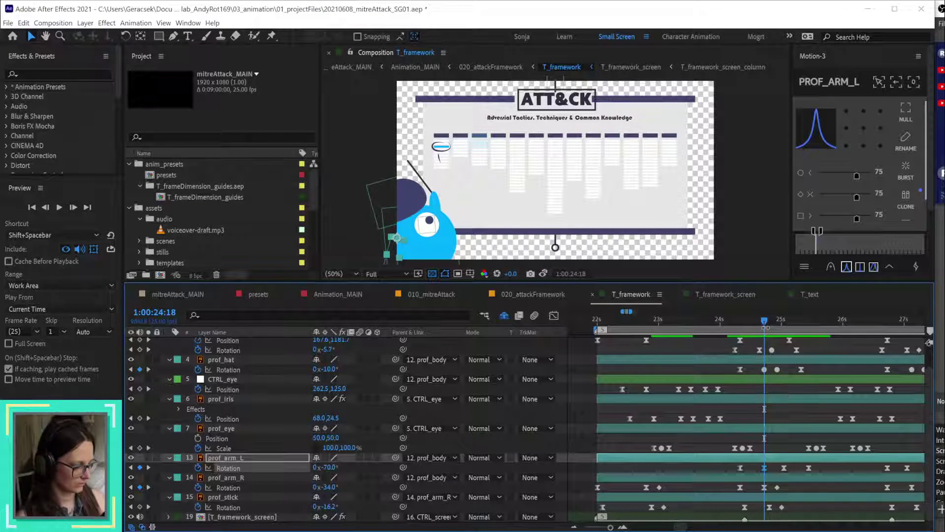
left_click(770, 319)
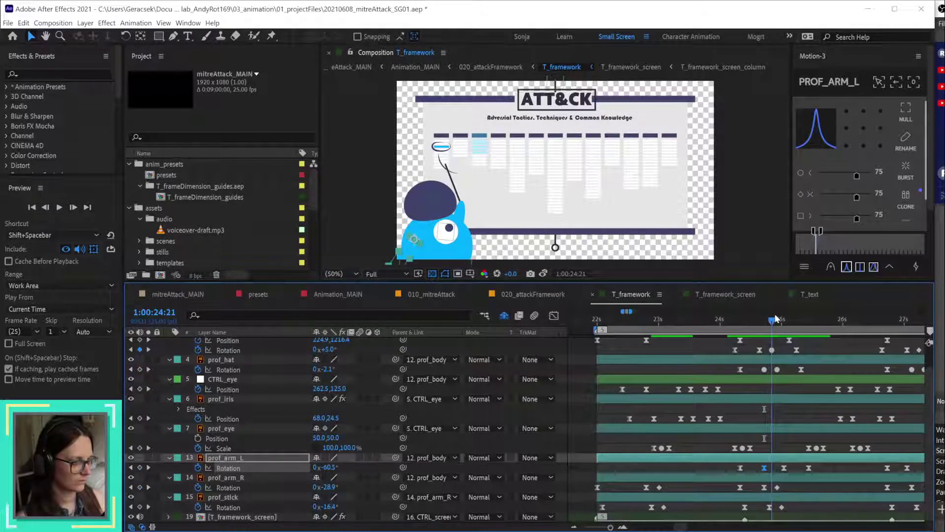
left_click(775, 319)
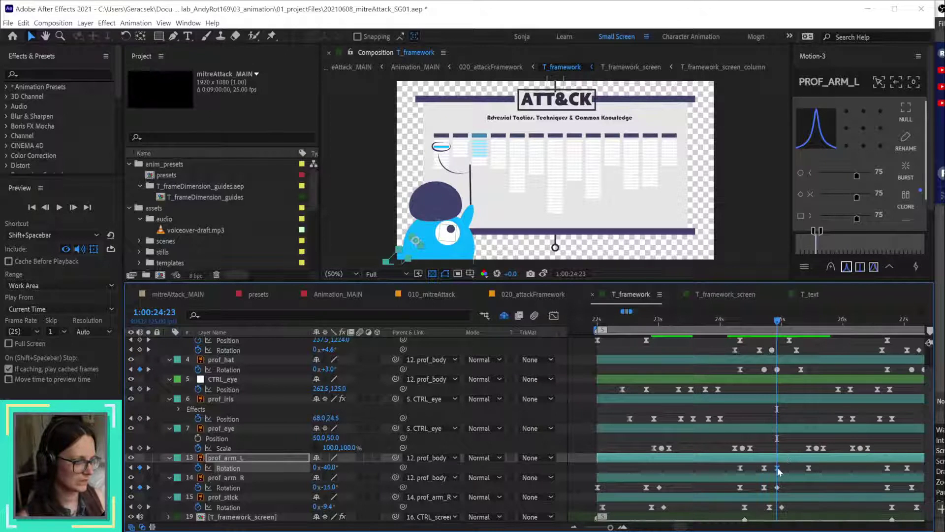
left_click(777, 468)
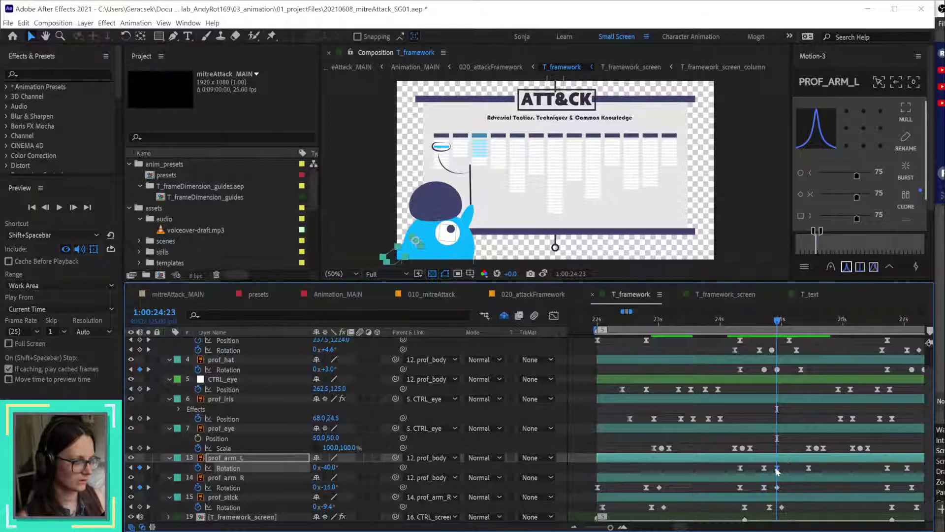
Step: Move prof_arm_L's settling -60° Rotation keyframe to 1:00:25:08 and add the keyframes at 1:00:24:18 and 1:00:24:08 to the selection
left_click(796, 319)
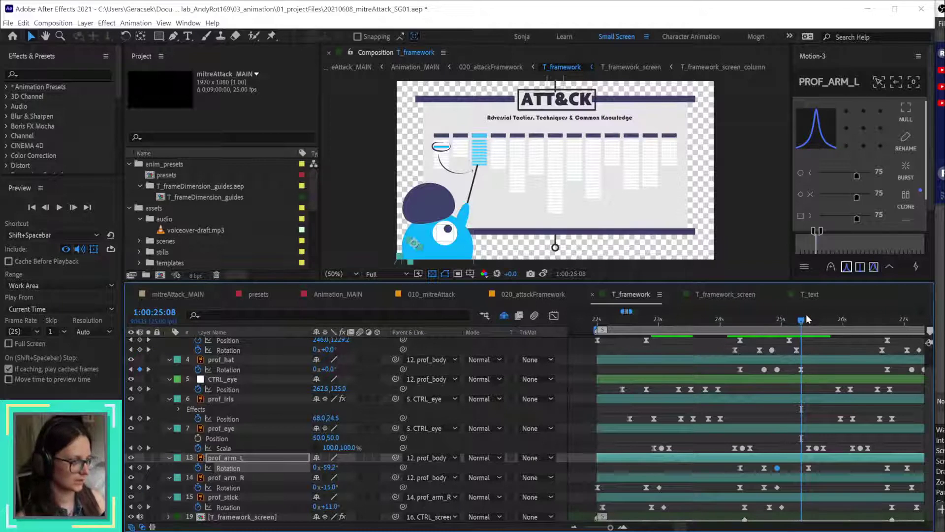
key("Page_Down")
key("Page_Down")
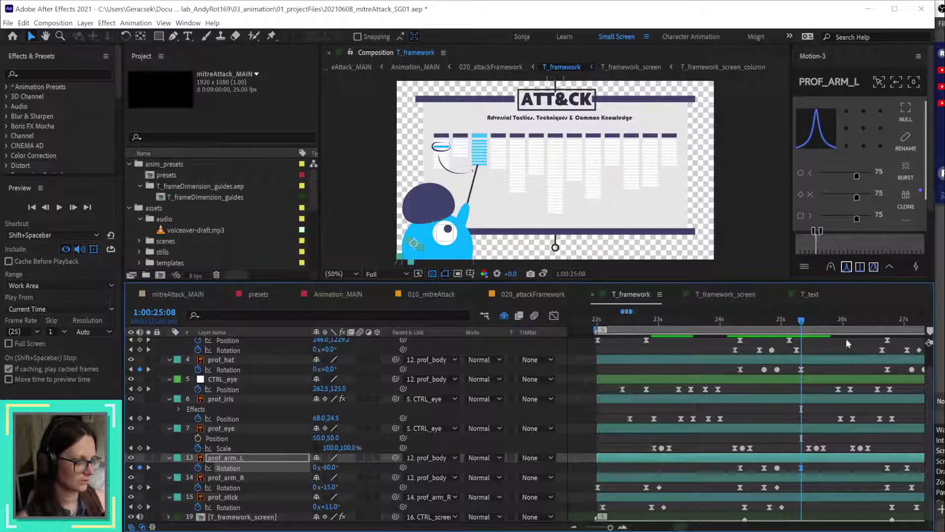
left_click(763, 467, "shift")
left_click(740, 467, "shift")
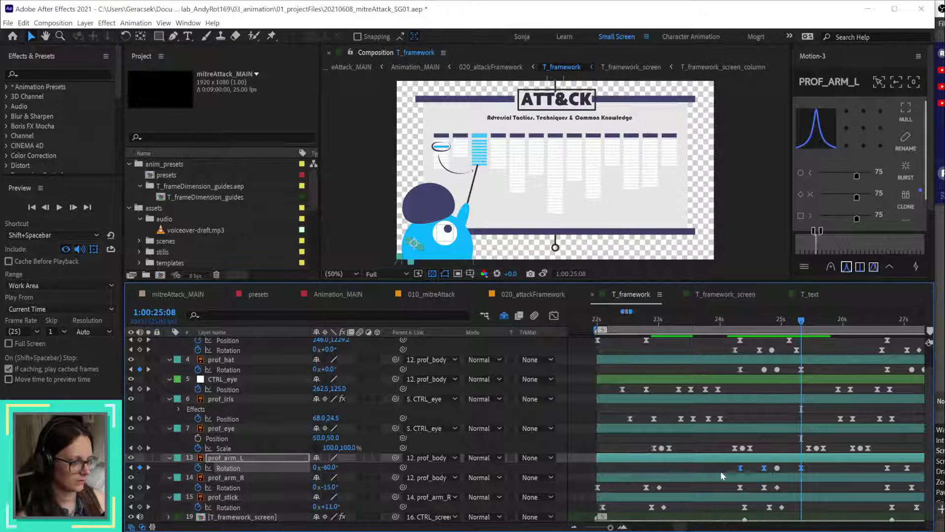
Step: Preview the overlapping arm motion from 1:00:24:05
left_click(733, 321)
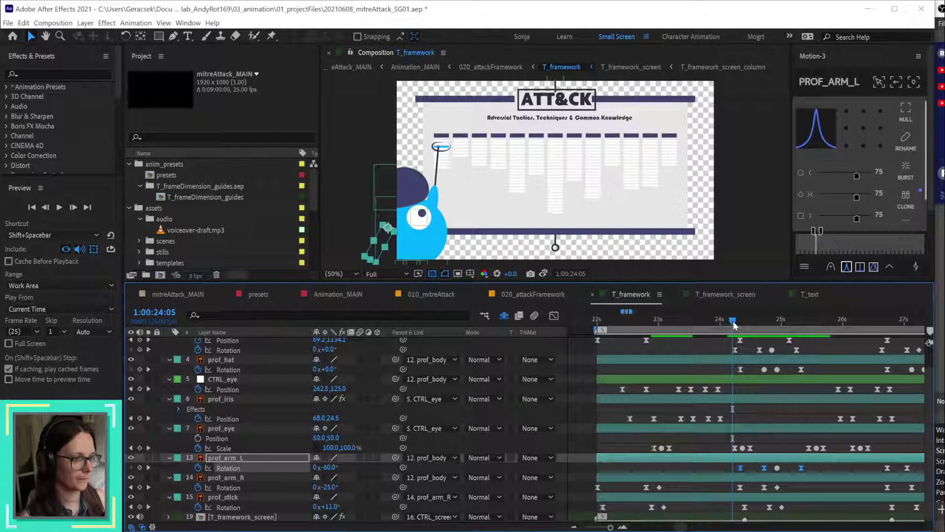
key("space")
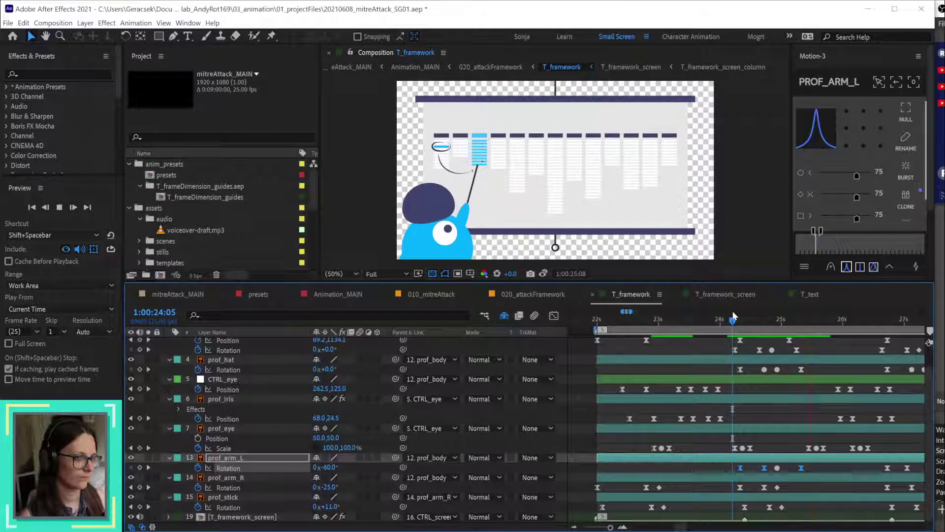
key("space")
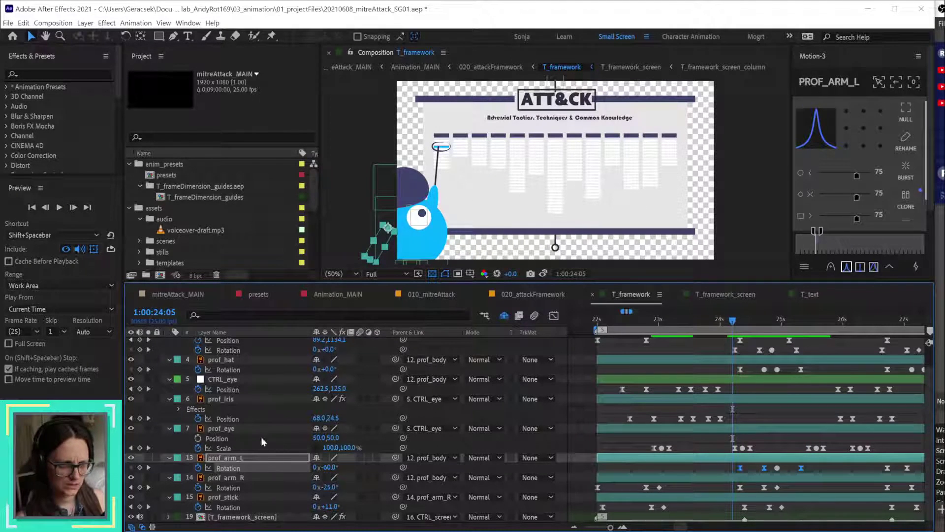
Step: Easy-ease prof_hat's Rotation keyframes at 1:00:24:08, 1:00:24:18 and 1:00:25:08, and scrub the hat's motion up to 1:00:25:09
scroll(247, 396, "up", 1)
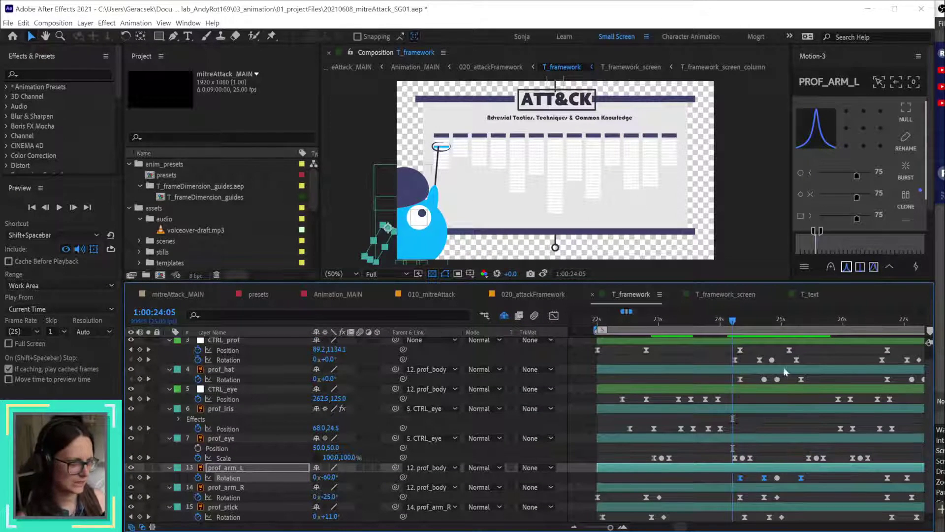
left_click(784, 370)
left_click_drag(736, 320, 752, 320)
left_click_drag(733, 386, 802, 386)
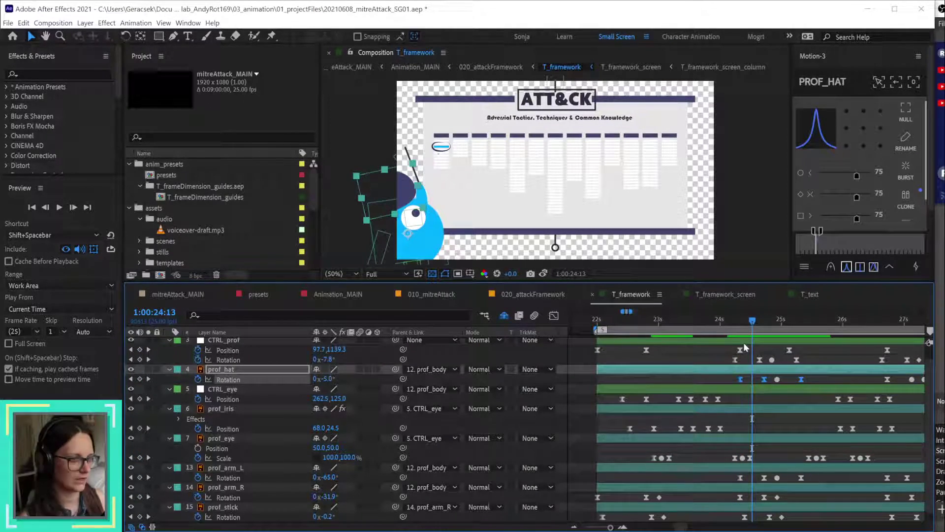
left_click(739, 325)
left_click_drag(739, 327, 806, 332)
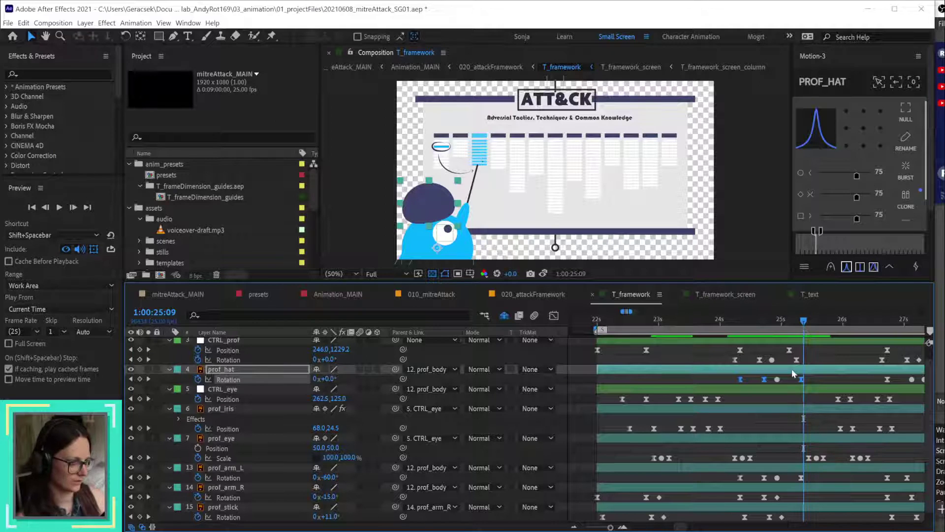
Step: Set the work area from 1:00:24:06 to 1:00:25:08 and preview the professor's pointing motion
scroll(778, 440, "down", 1)
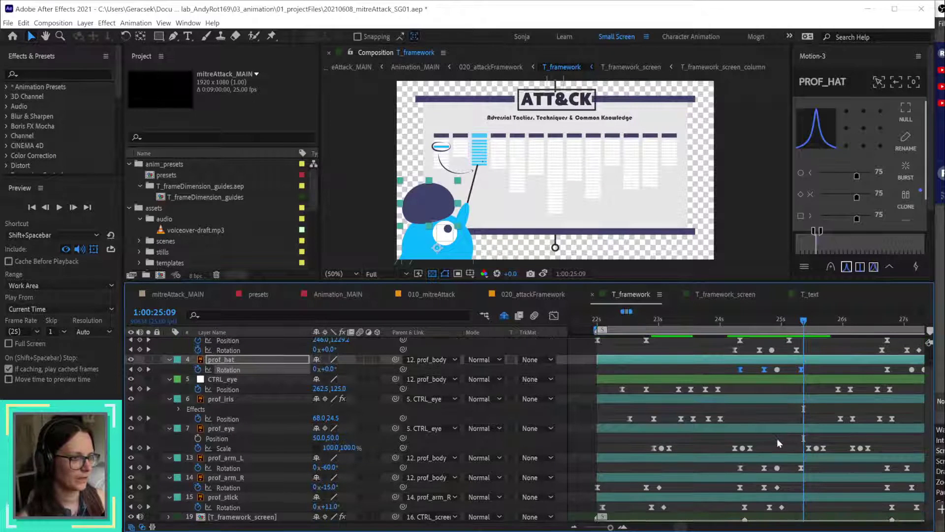
left_click(729, 319)
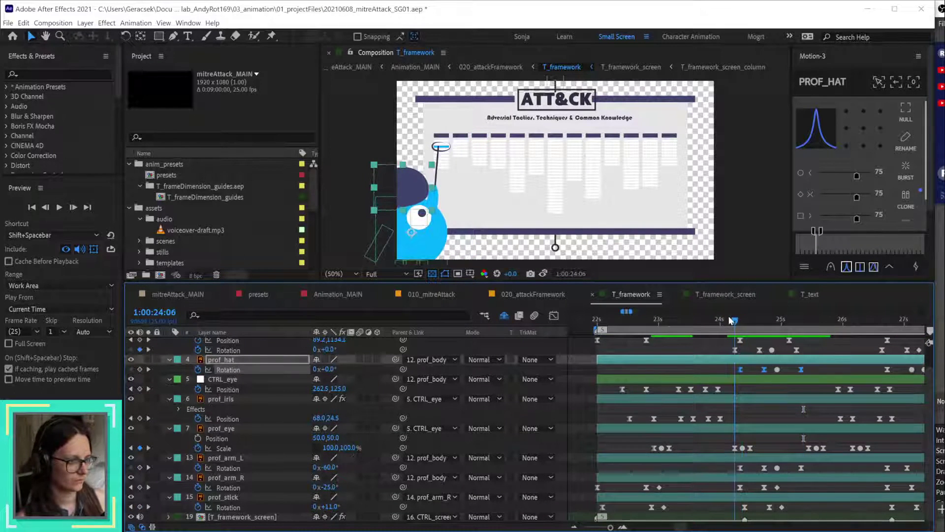
key("b")
left_click(801, 324)
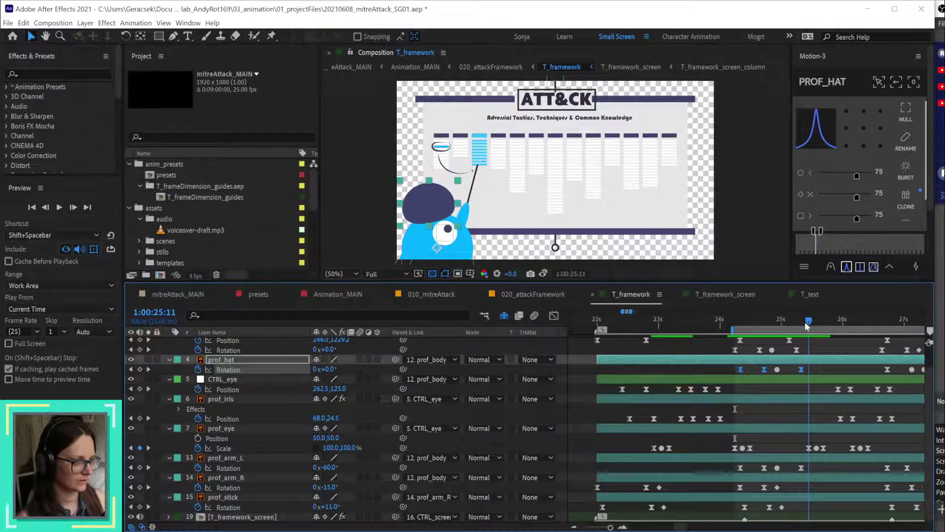
key("n")
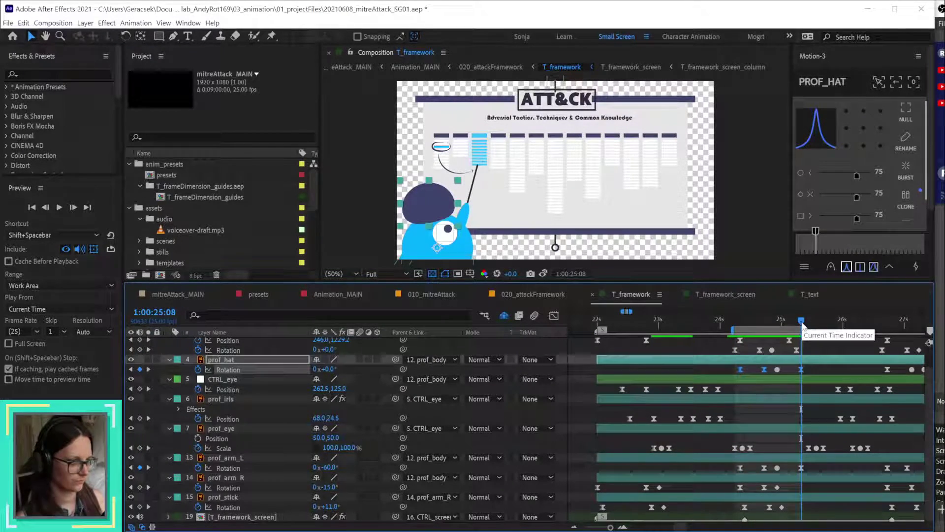
key("shift+space")
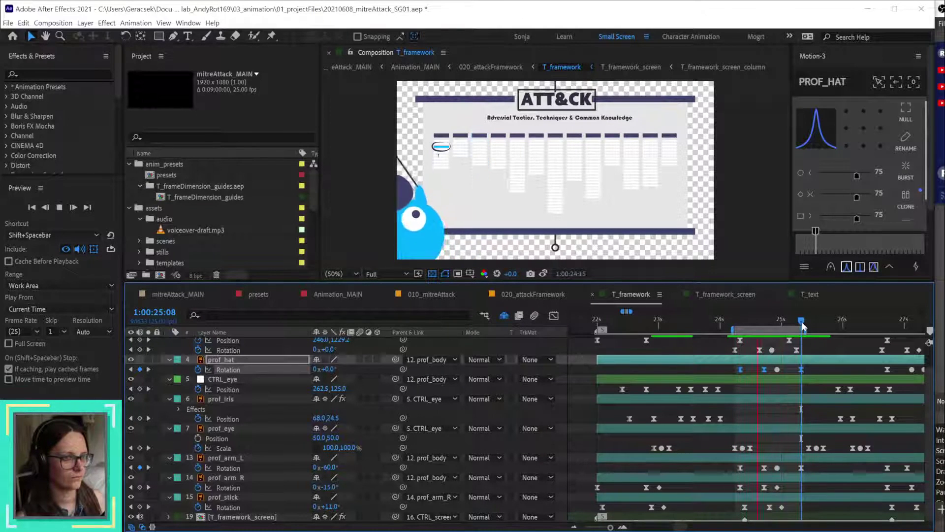
key("space")
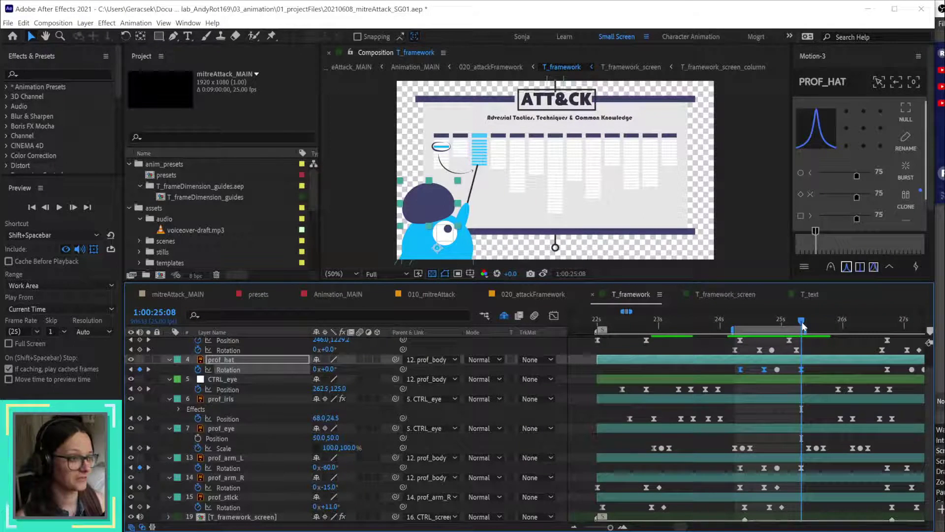
Step: Copy CTRL_prof's four Rotation keyframes between 1:00:24 and 1:00:25:10 and paste them over the next move at 1:00:26:16
scroll(911, 412, "down", 2)
scroll(762, 420, "right", 5)
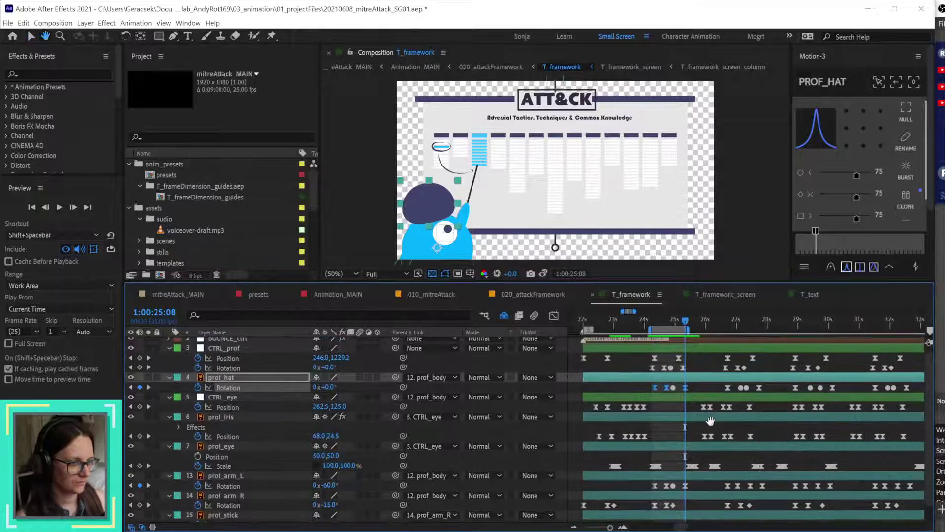
left_click_drag(707, 394, 705, 394)
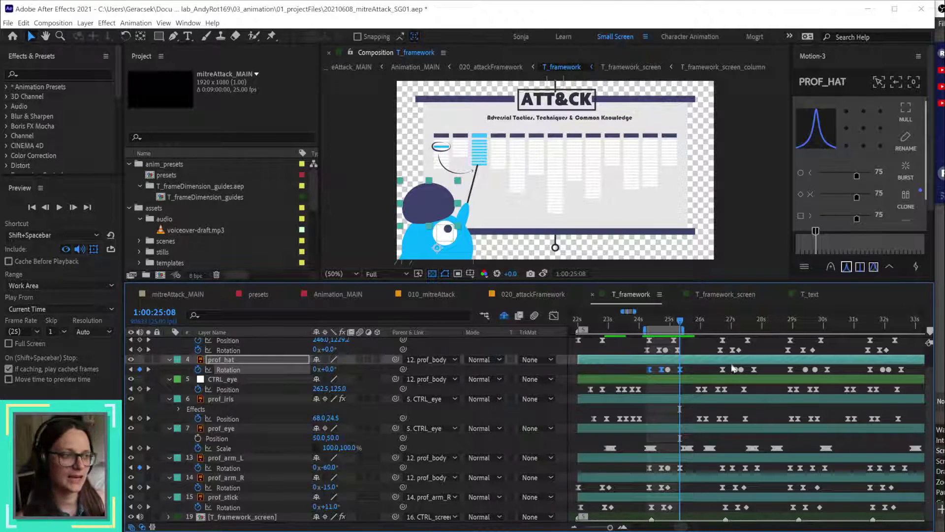
left_click(715, 324)
key("equal")
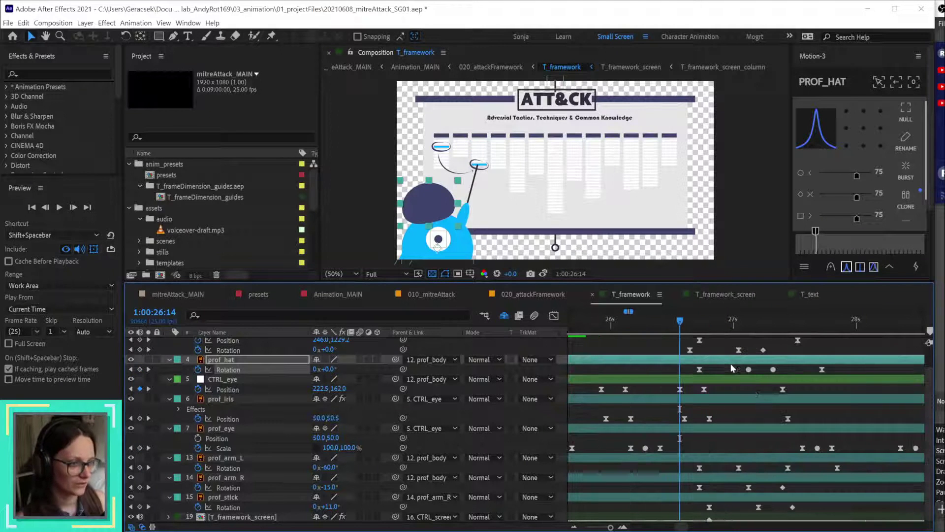
scroll(730, 362, "up", 2)
scroll(777, 389, "left", 3)
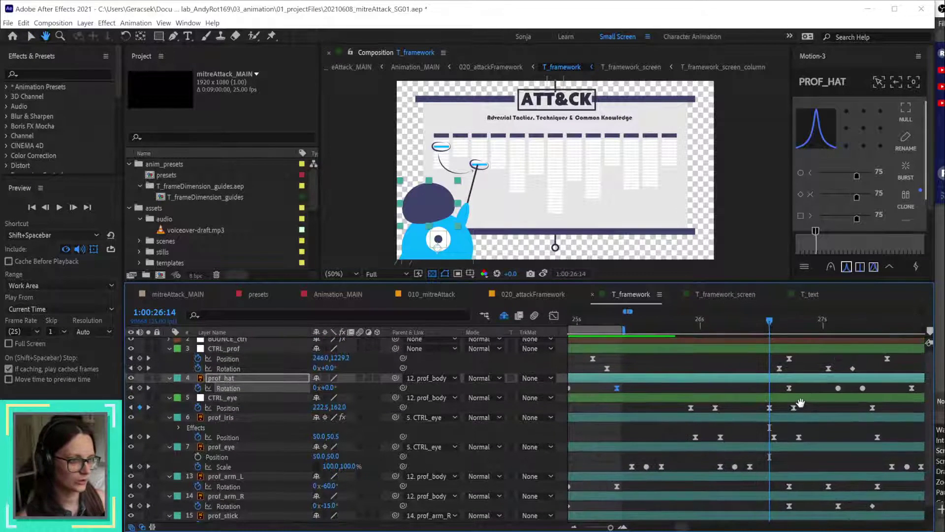
key("minus")
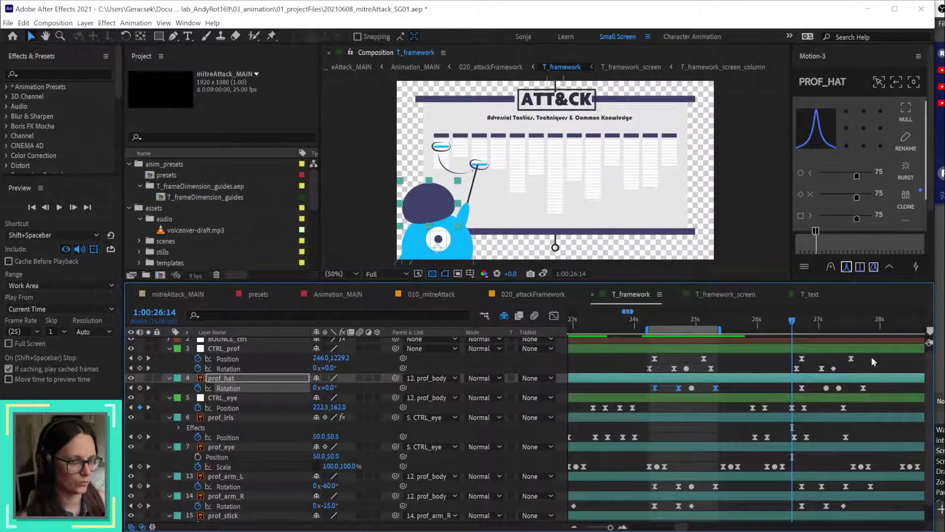
left_click_drag(793, 322, 796, 322)
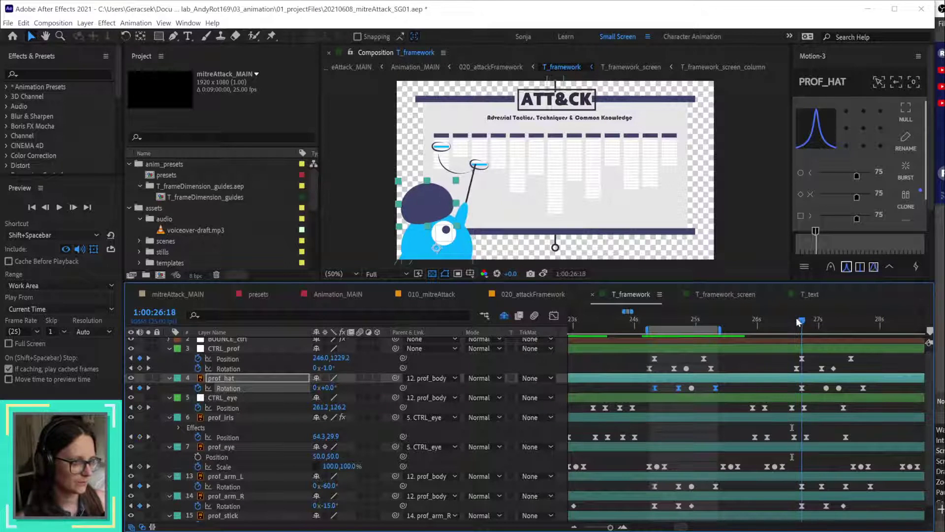
left_click_drag(717, 374, 633, 371)
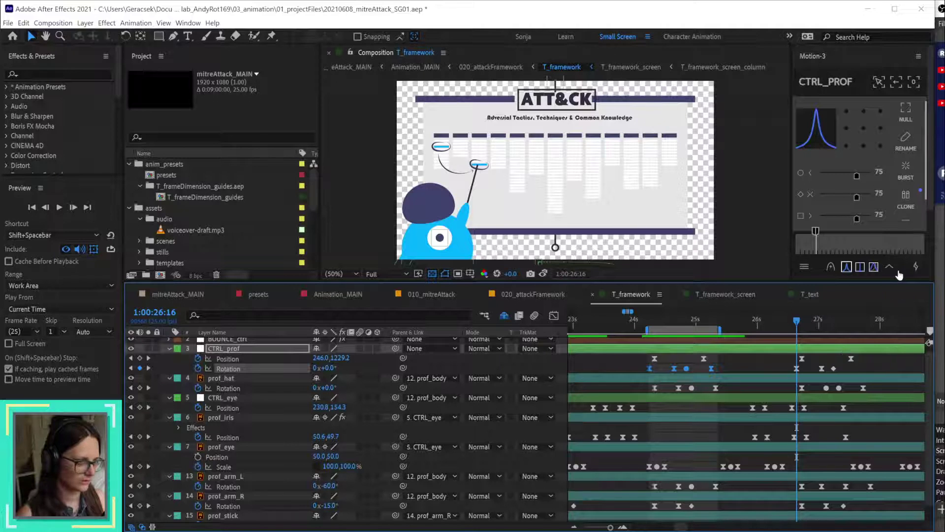
key("ctrl+v")
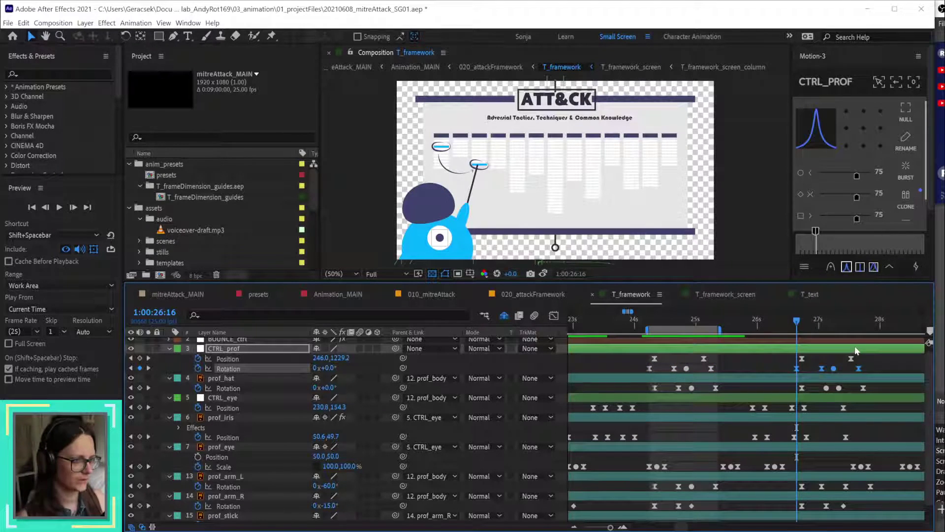
Step: Copy prof_hat's four Rotation keyframes from 1:00:24:08 to 1:00:25:08 and paste them at 1:00:26:18
left_click_drag(797, 320, 802, 321)
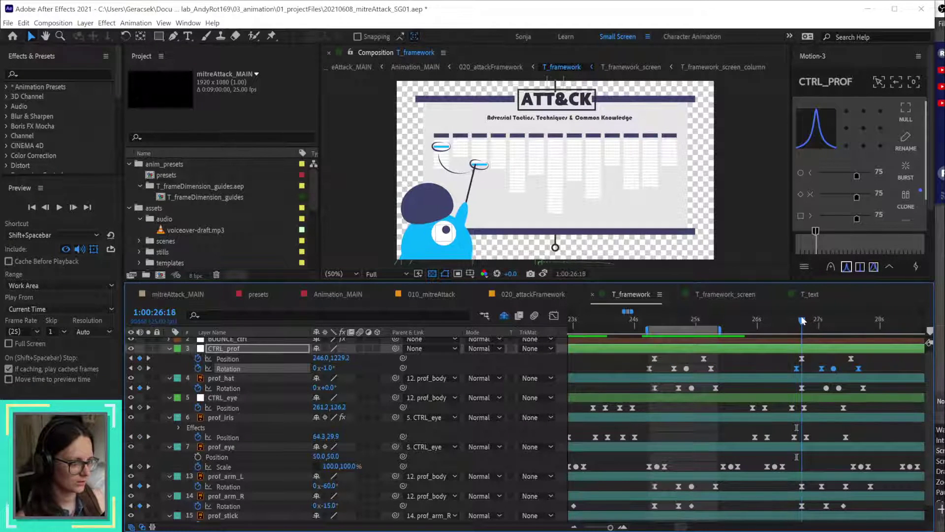
left_click_drag(728, 386, 642, 389)
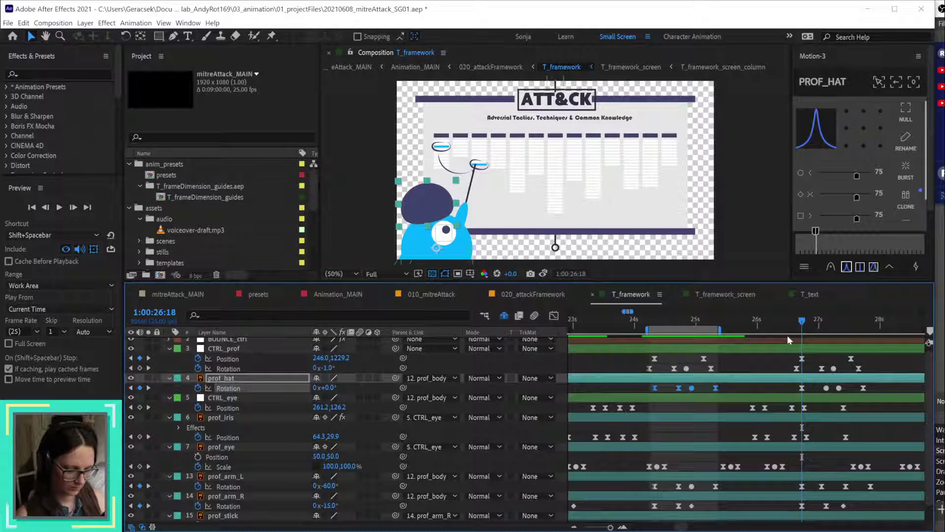
key("ctrl+c")
key("ctrl+v")
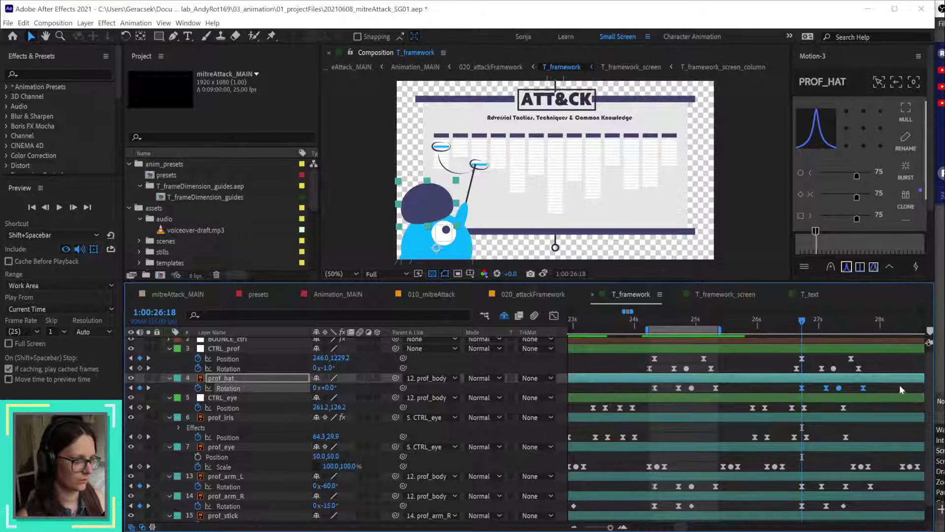
Step: Replace CTRL_prof's Rotation keyframes from 1:00:28:21 onward with copies of the four that start at 1:00:26:16
scroll(900, 385, "right", 5)
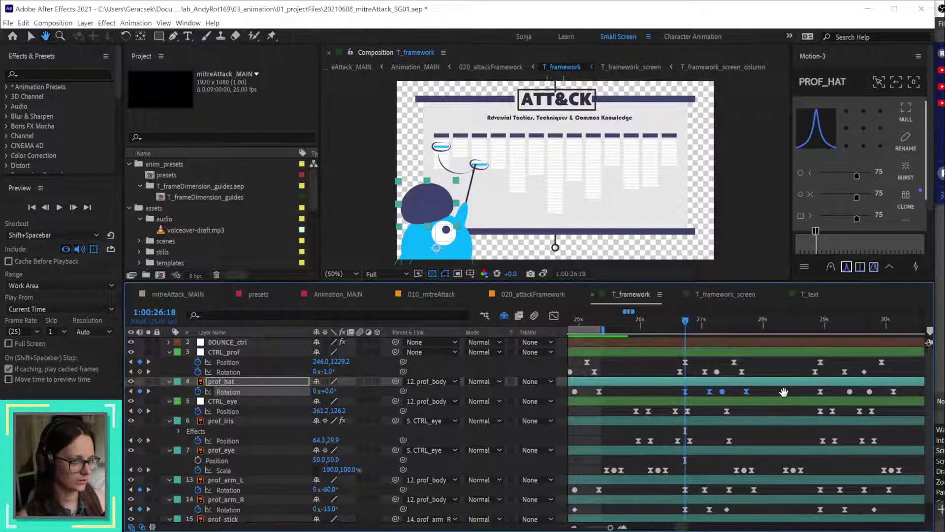
left_click(812, 322)
left_click_drag(755, 368, 658, 374)
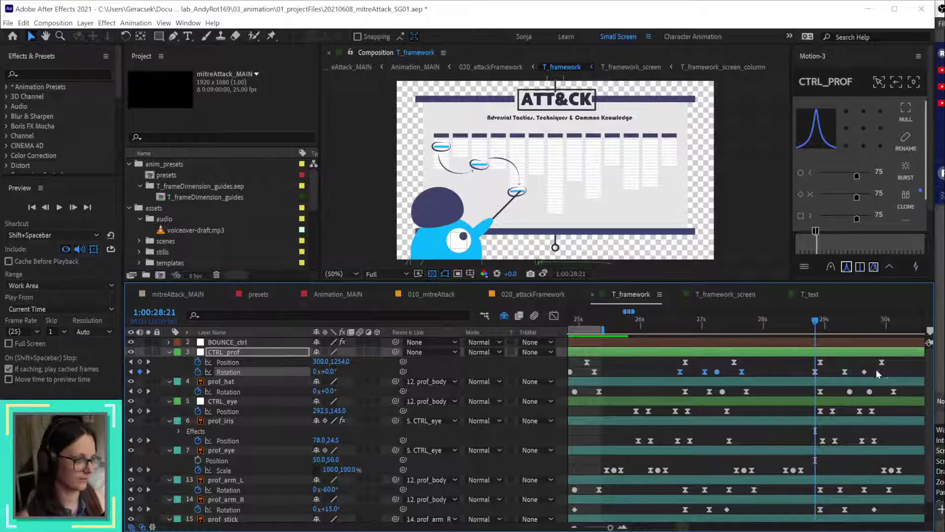
key("ctrl+v")
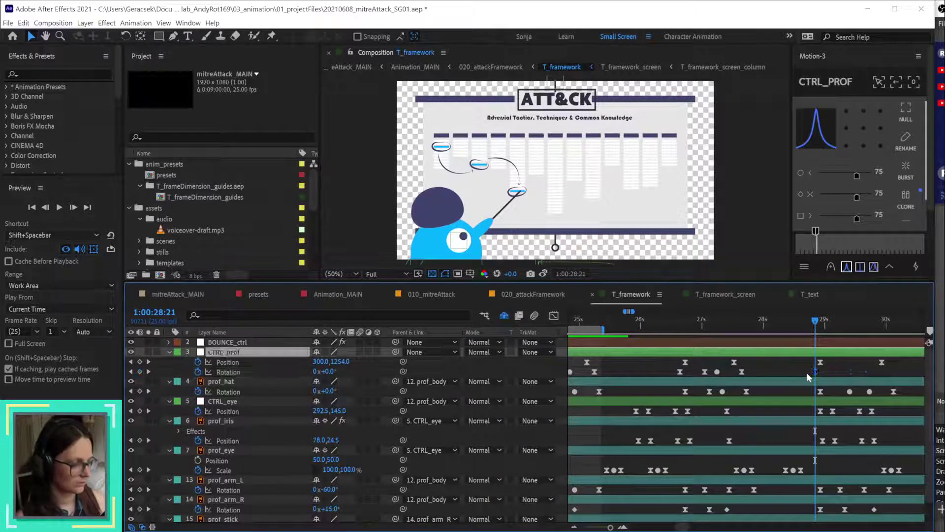
key("ctrl+z")
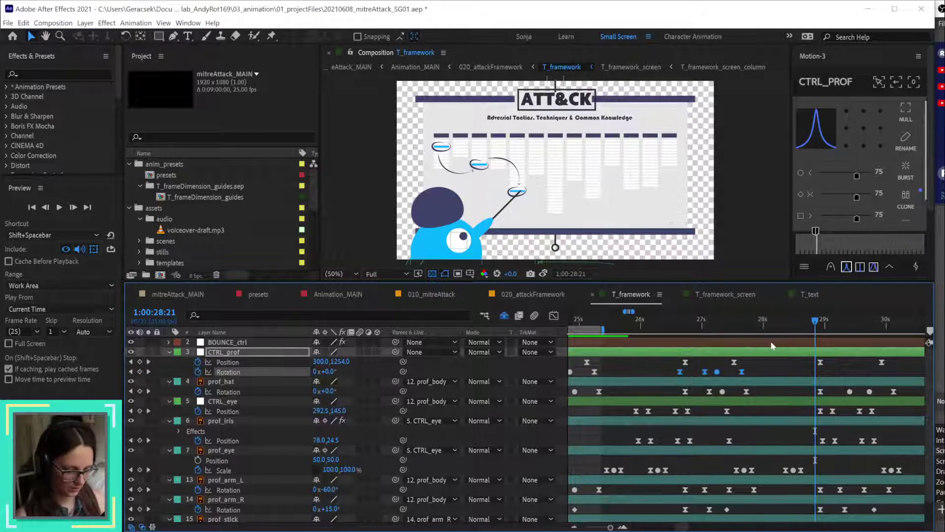
key("ctrl+v")
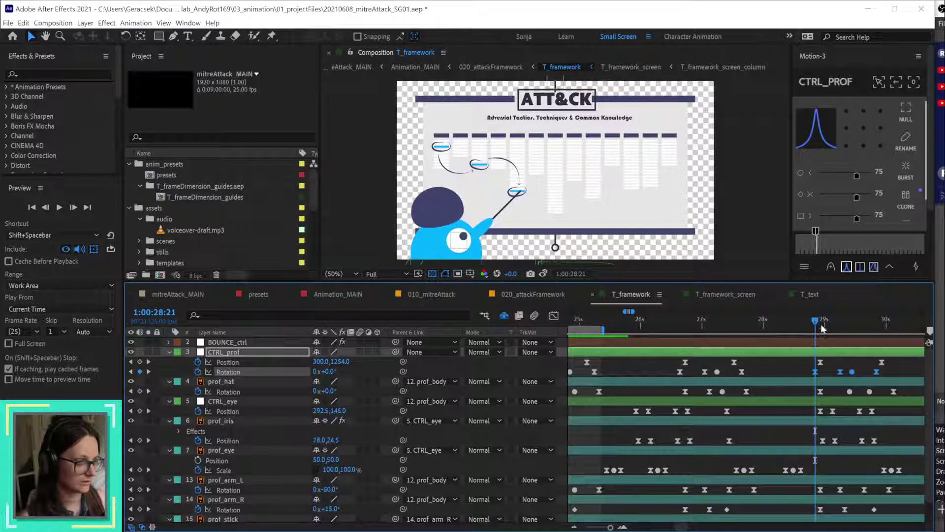
Step: Retime CTRL_prof's pasted Rotation keyframes, placing the last at 1:00:30:00 and the two middle ones at 1:00:29:08 and 1:00:29:13
left_click_drag(817, 320, 886, 322)
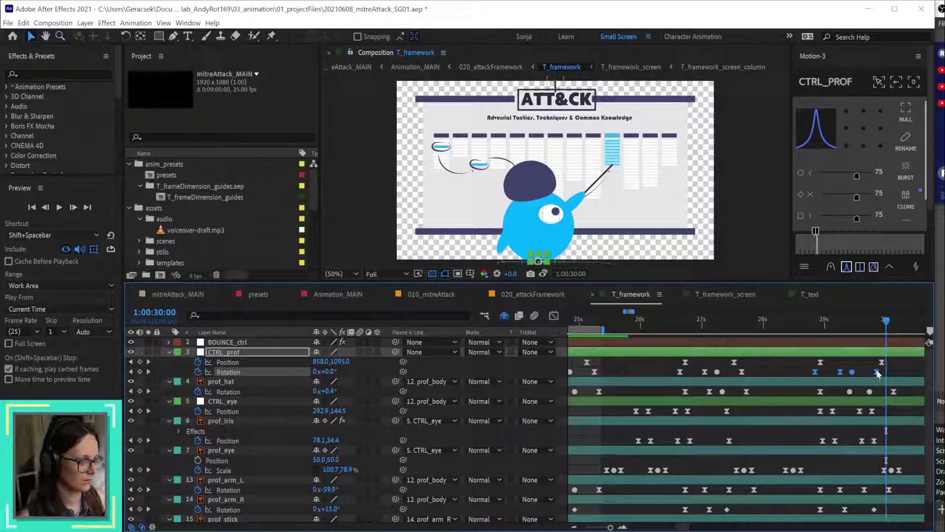
left_click_drag(877, 371, 884, 373)
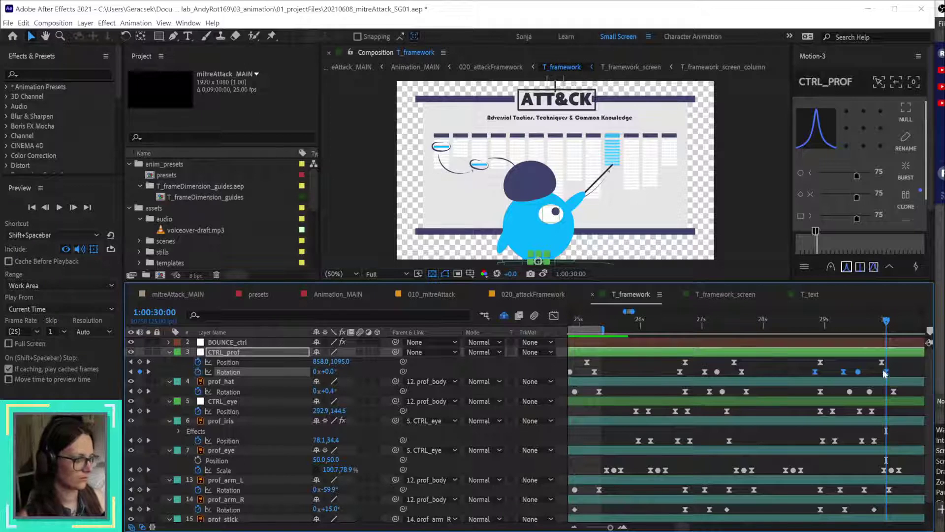
left_click(845, 319)
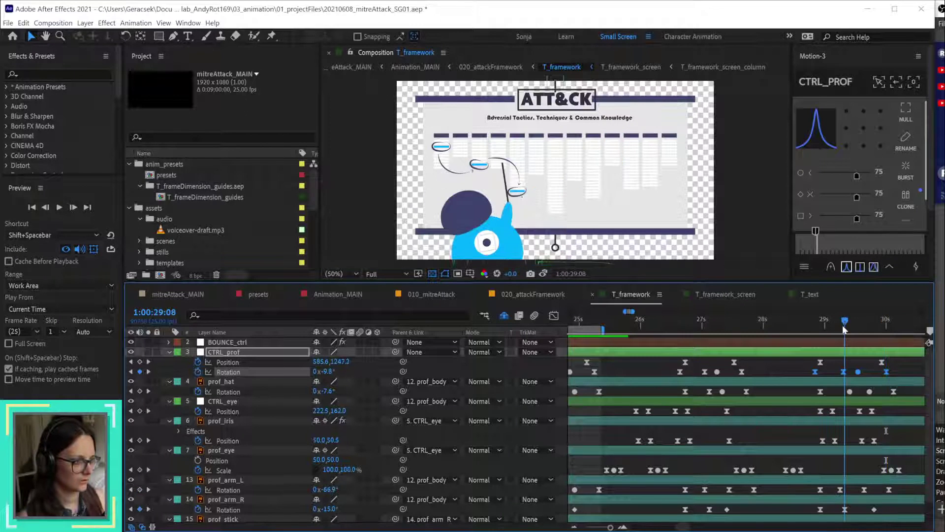
left_click(850, 375)
left_click_drag(843, 373, 857, 373)
key("Page_Down")
key("Page_Down")
key("Page_Down")
key("Page_Down")
key("Page_Down")
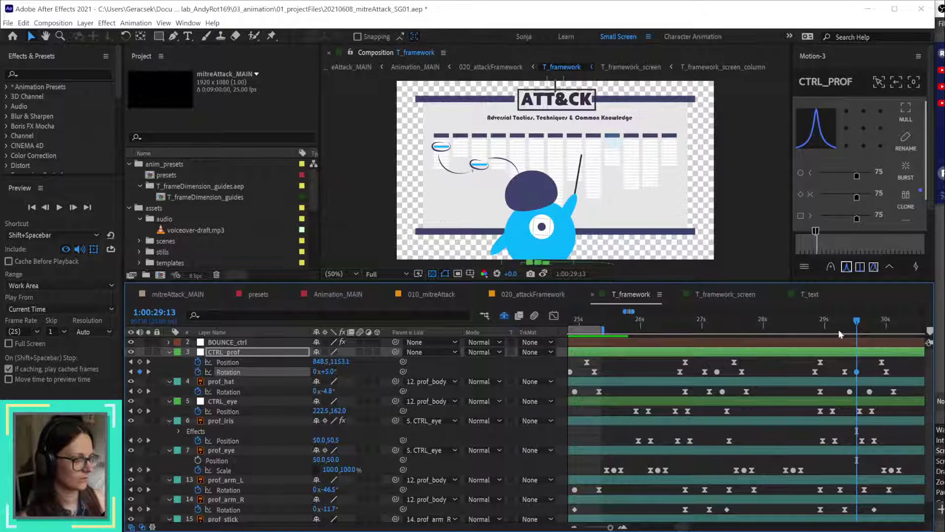
Step: Set the work area from 1:00:28:19 to just past 1:00:30:00 and preview the body's move
left_click(811, 319)
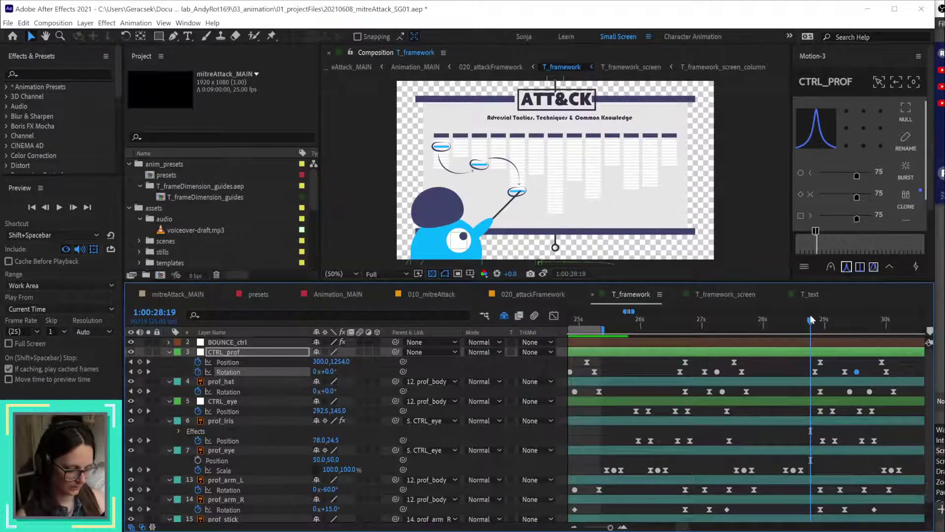
key("b")
mouse_move(908, 328)
left_mouse_down()
mouse_move(881, 328)
mouse_move(906, 328)
left_mouse_up()
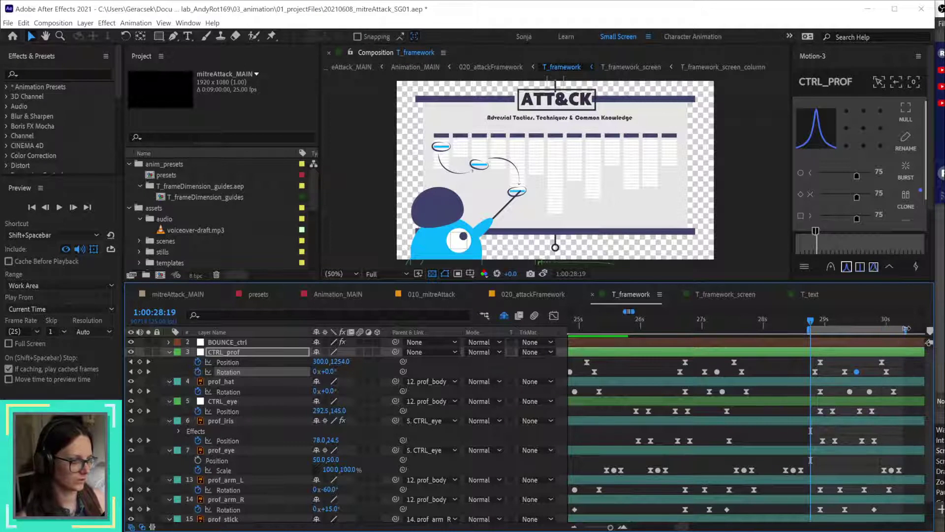
key("space")
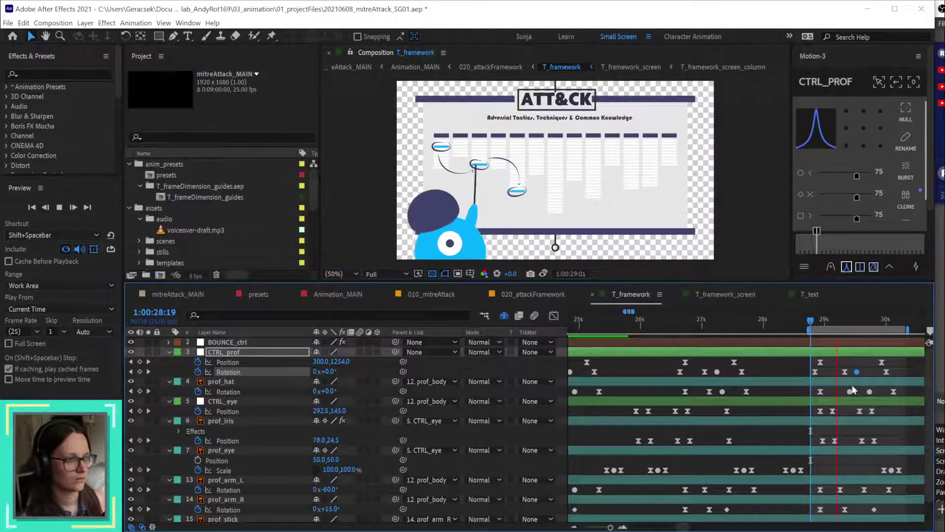
Step: Replace prof_hat's Rotation keyframes from 1:00:28:23 onward with copies of the four that start at 1:00:26:18
left_click(816, 320)
key("Page_Down")
key("Page_Down")
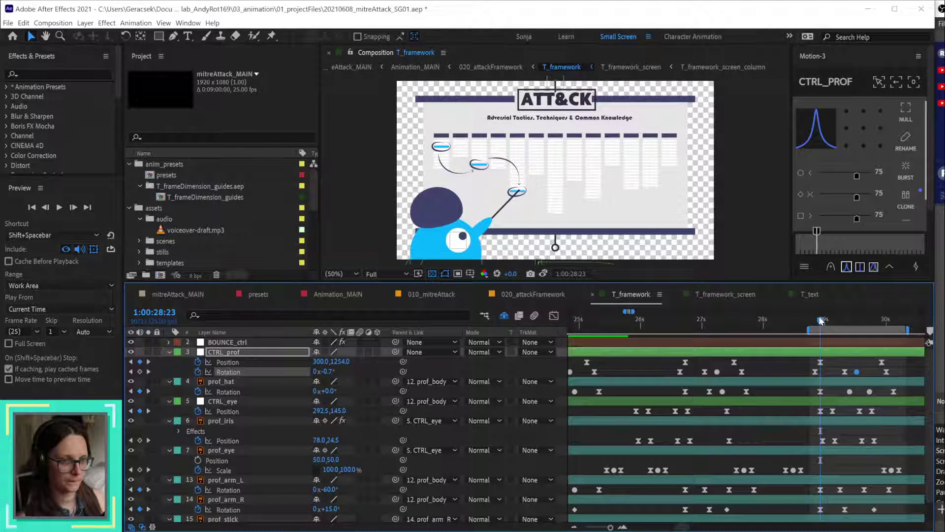
left_click_drag(762, 391, 673, 398)
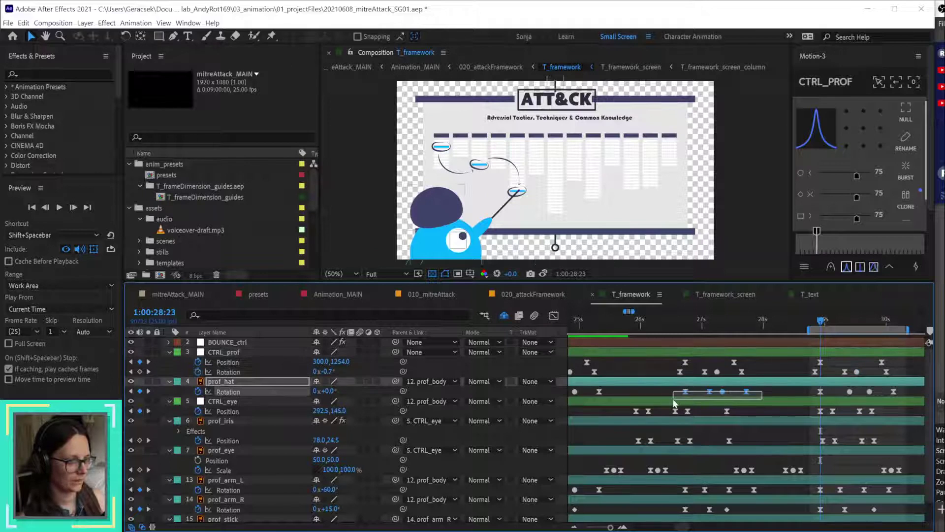
key("ctrl+c")
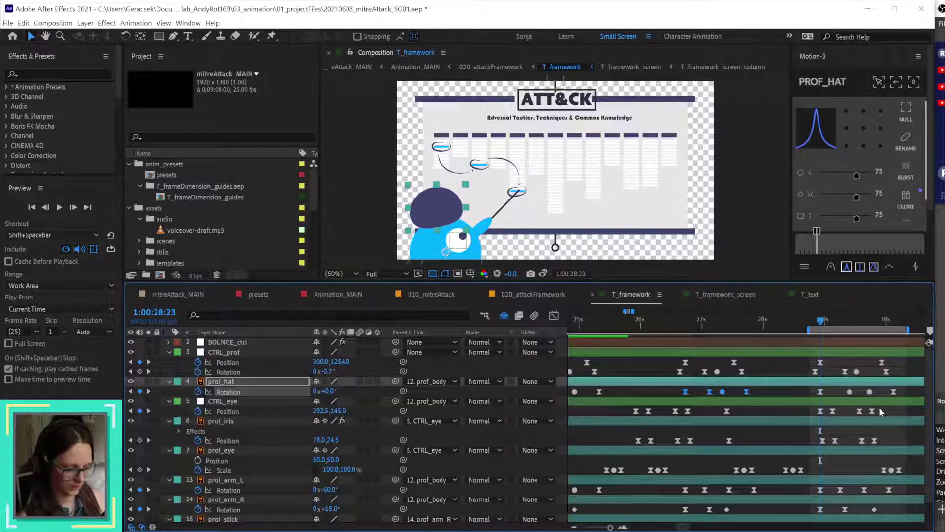
key("ctrl+v")
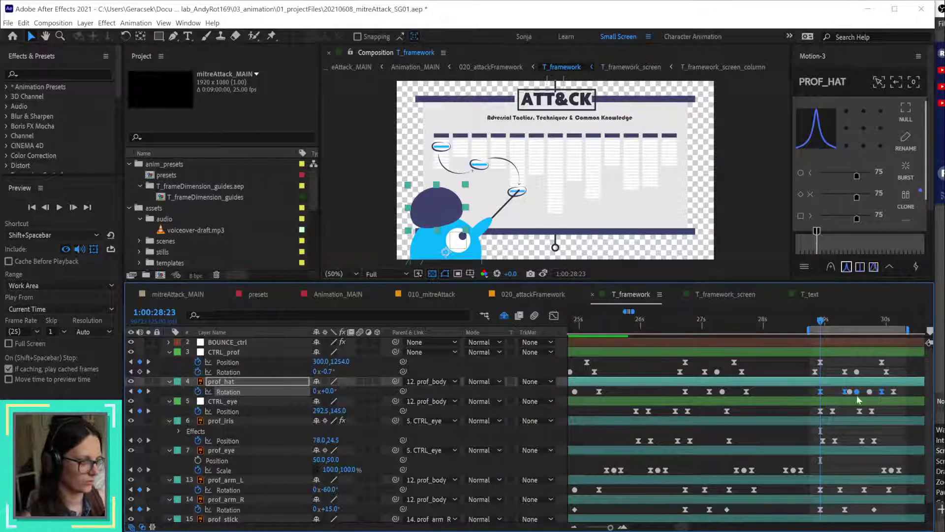
left_click_drag(857, 391, 869, 392)
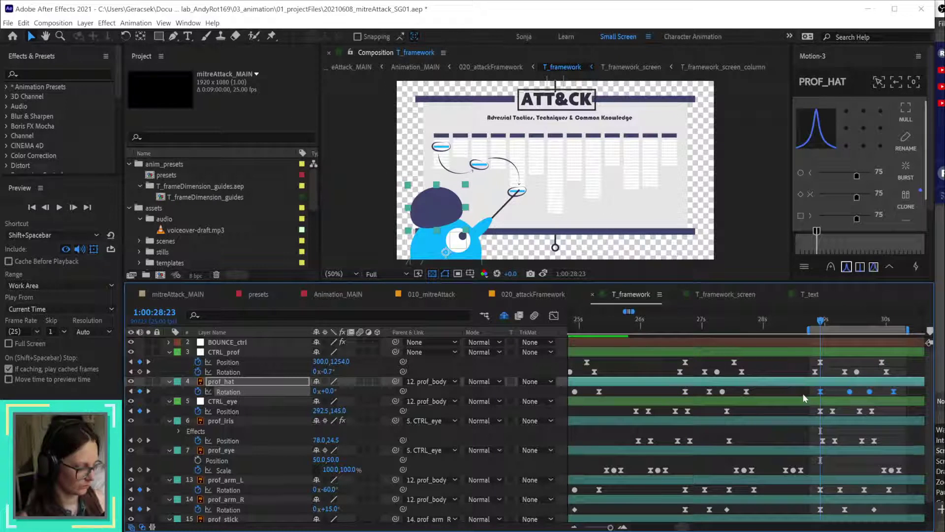
key("ctrl+z")
key("ctrl+z")
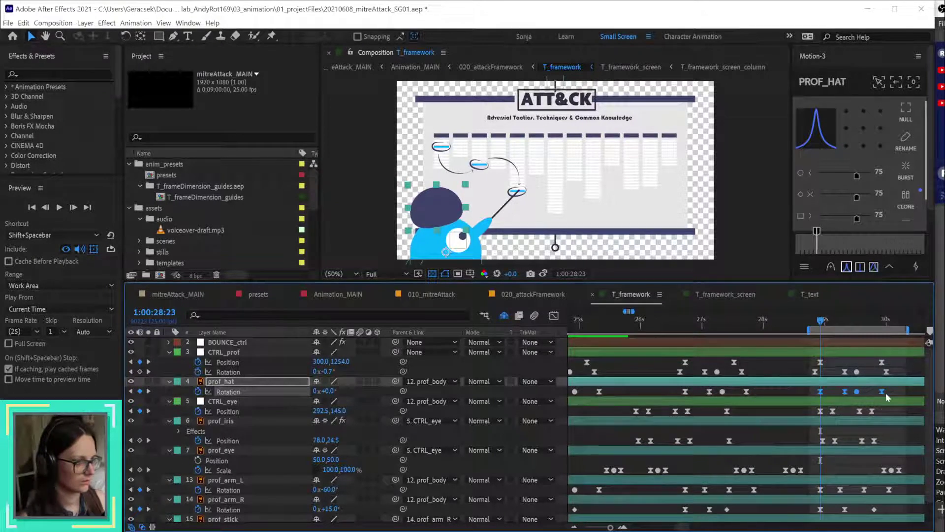
Step: Delay prof_hat's last three pasted Rotation keyframes after 1:00:28:23 so they trail CTRL_prof's by two frames
left_click_drag(896, 392, 828, 393)
key("alt+Right")
key("alt+Right")
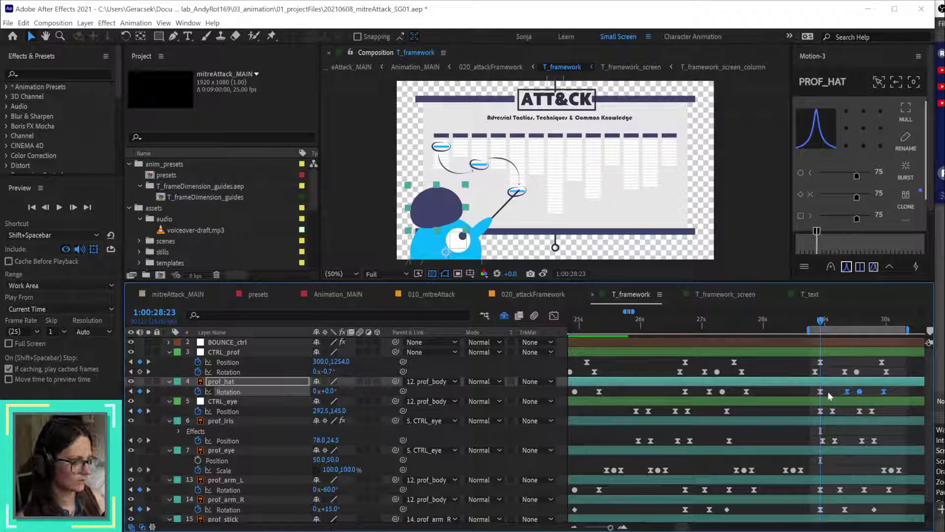
left_click(886, 391)
key("alt+Right")
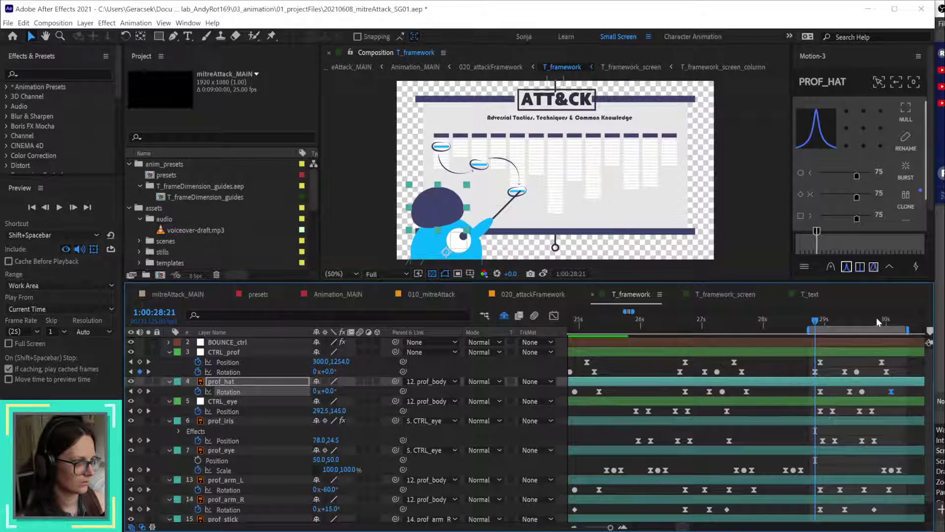
Step: Examine the hat's pose between 1:00:28:23 and 1:00:30:00 and the other parts' keyframes around the neighbouring pointing moves
left_click(881, 320)
key("Page_Down")
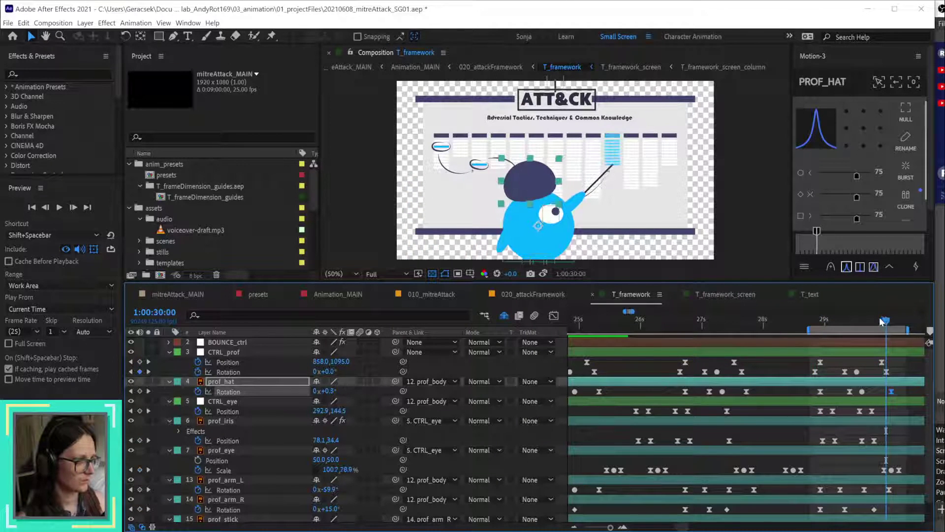
left_click(813, 320)
left_click_drag(816, 324, 820, 323)
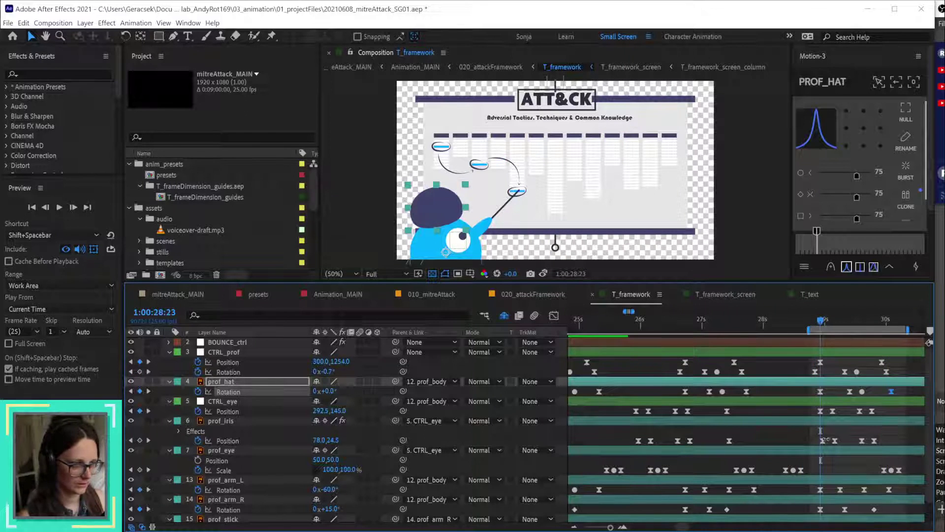
scroll(786, 492, "down", 1)
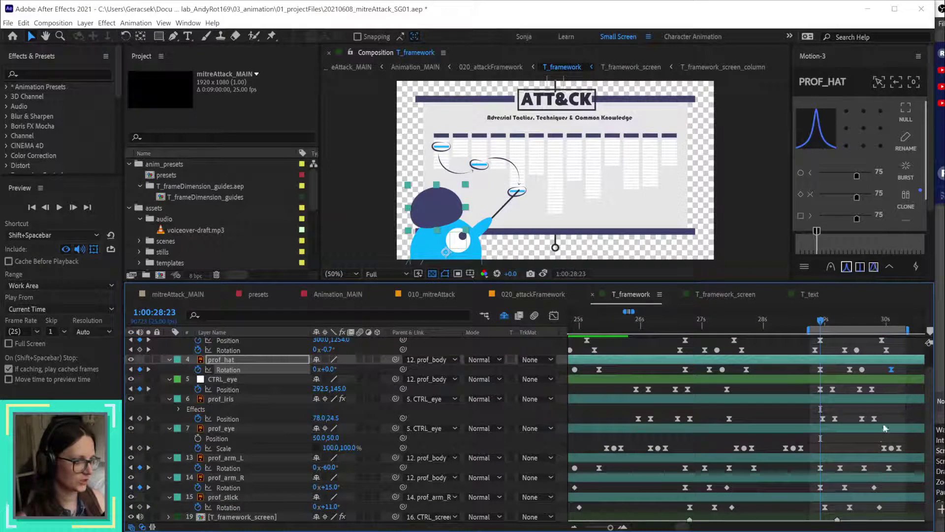
scroll(808, 467, "down", 1)
scroll(808, 466, "up", 1)
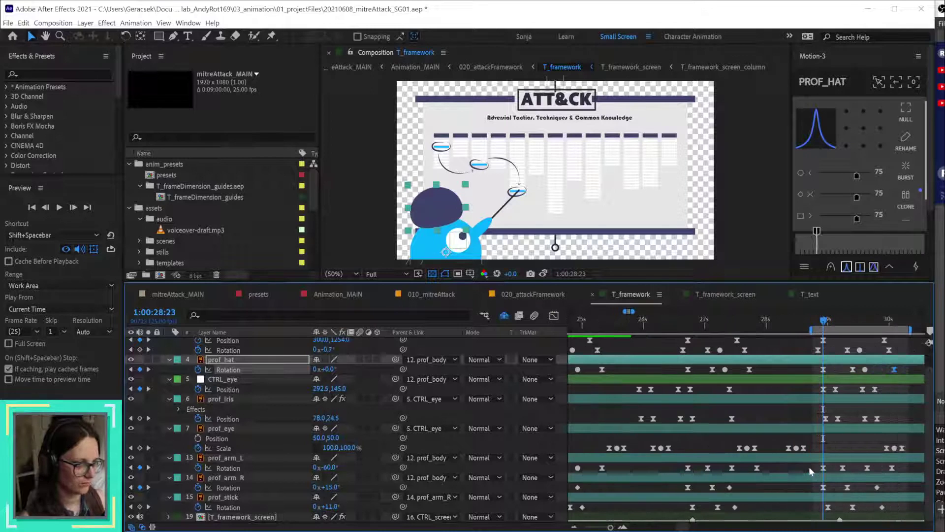
left_click_drag(733, 486, 792, 490)
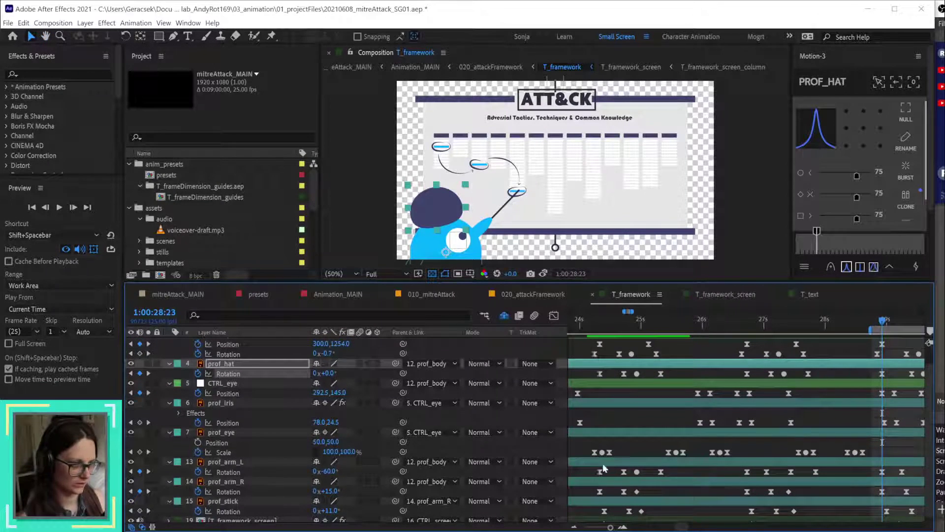
left_click_drag(883, 413, 678, 431)
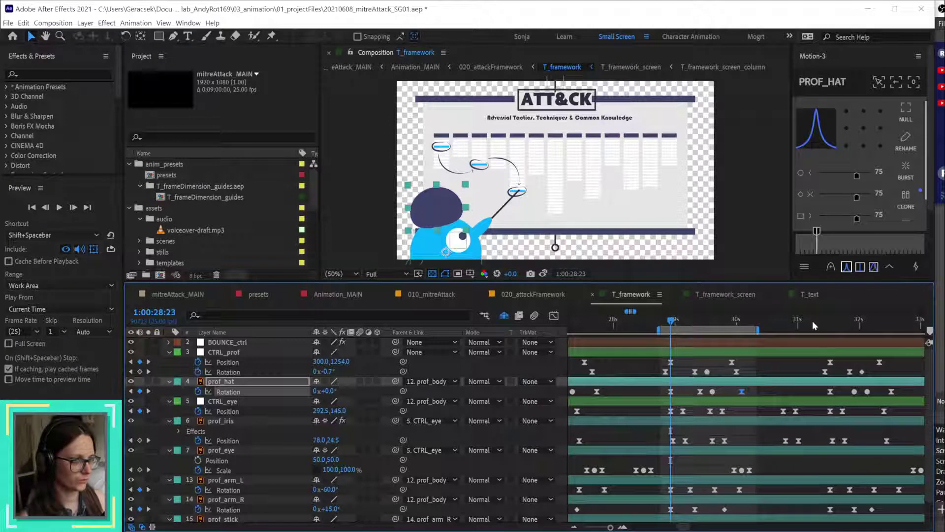
left_click(230, 352)
left_click(226, 383)
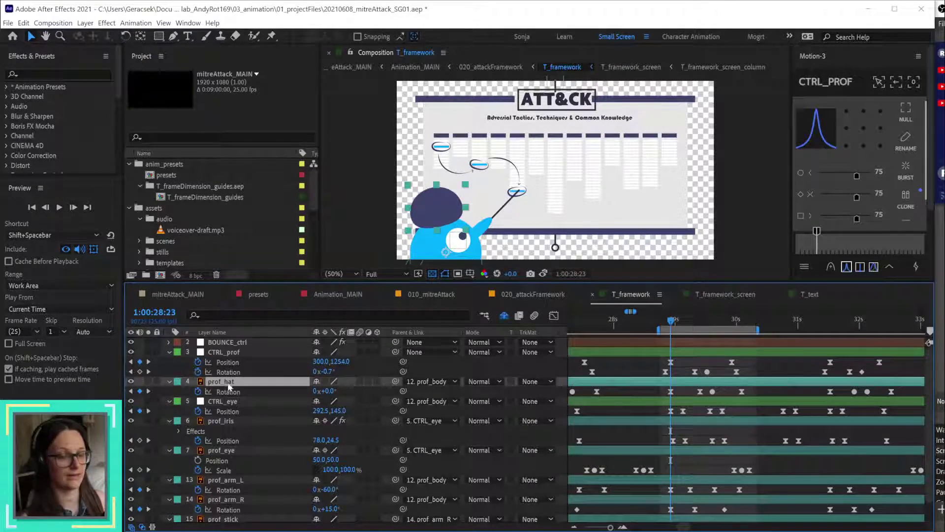
Step: Try to replace CTRL_prof's Rotation keyframes from 1:00:31:11 onward with copies of the four that start at 1:00:28:21
left_click(825, 323)
left_click_drag(881, 366, 798, 375)
key("Delete")
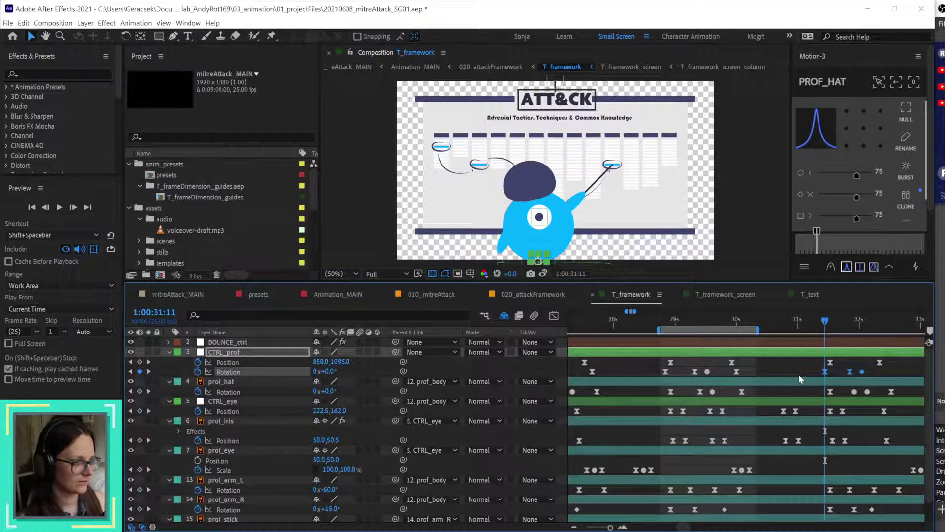
left_click(746, 369)
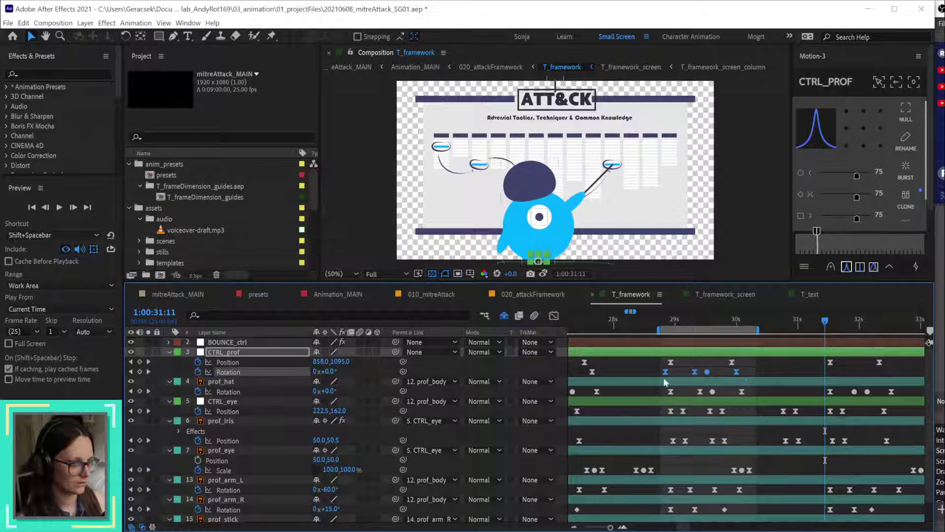
key("ctrl+v")
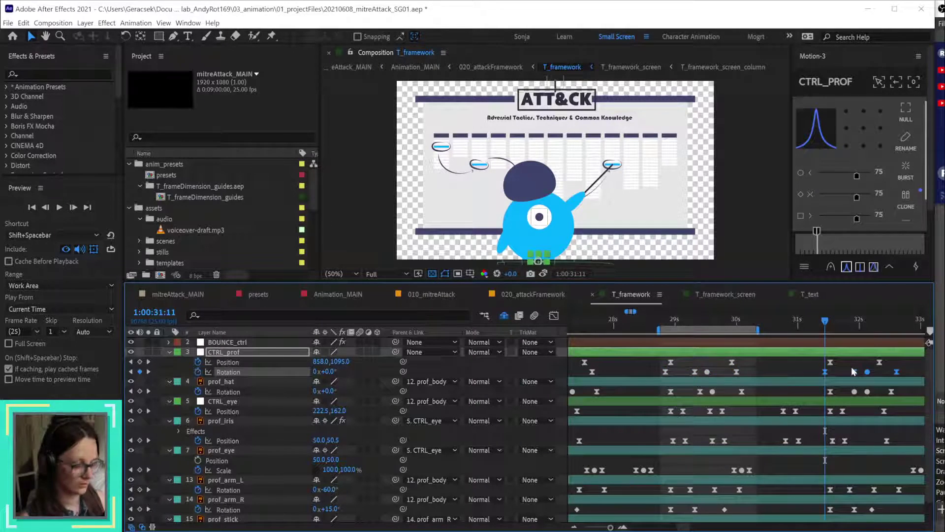
left_click_drag(897, 371, 862, 371)
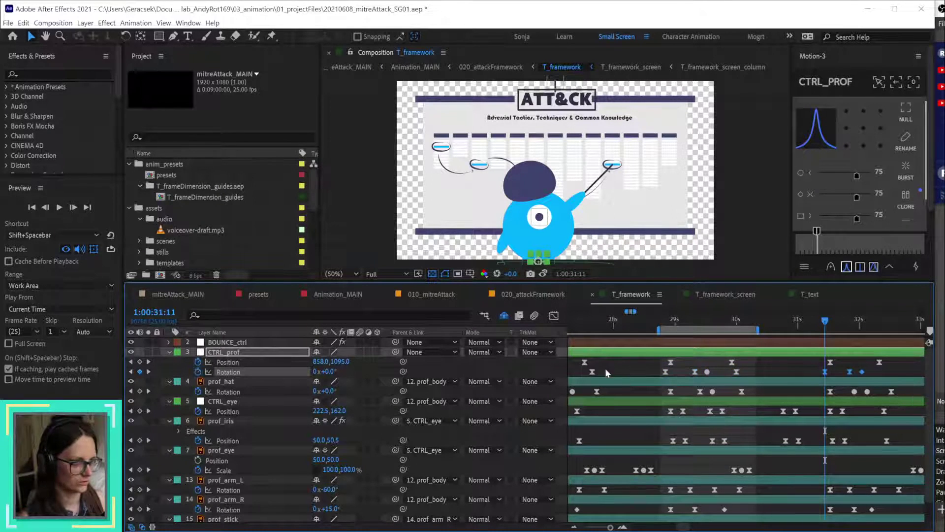
Step: Hide the timeline's Modes column and narrow the Layer Name column to give the keyframe area more room
scroll(650, 377, "left", 3)
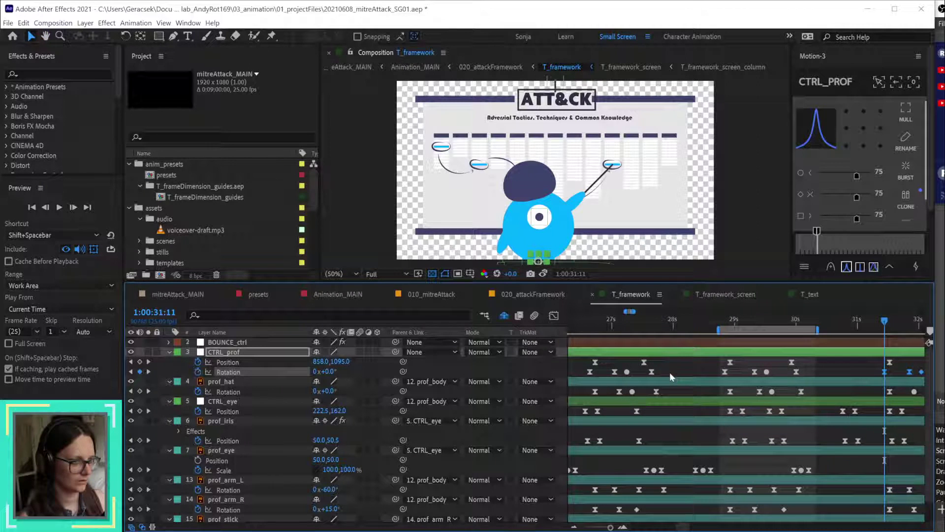
right_click(475, 330)
mouse_move(512, 361)
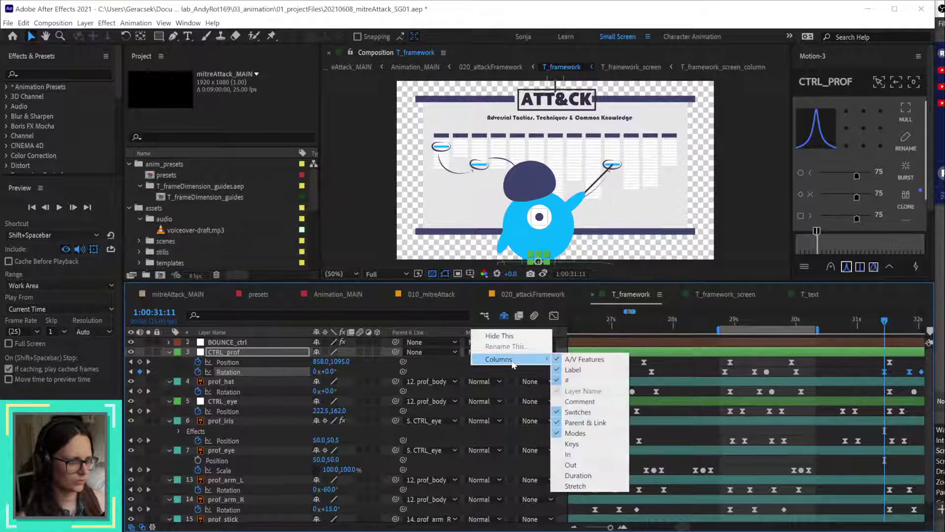
left_click(594, 437)
right_click(411, 332)
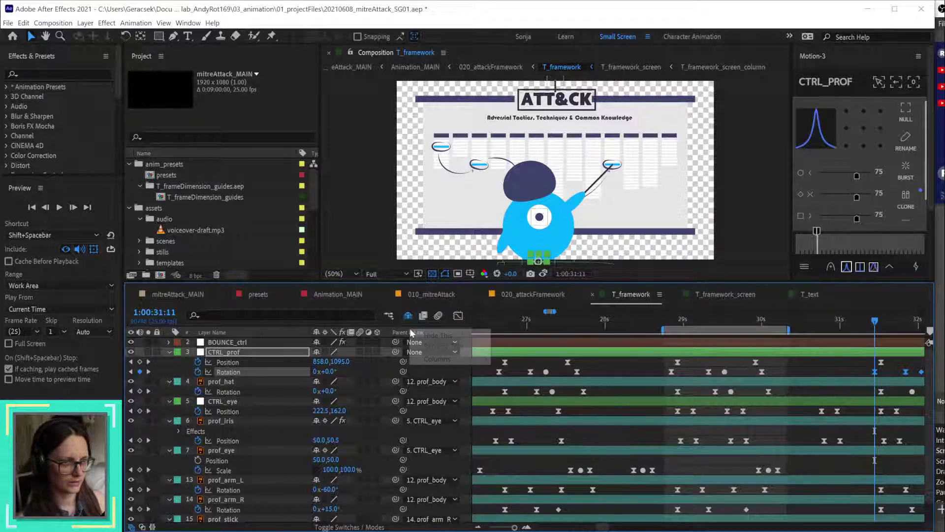
left_click(309, 332)
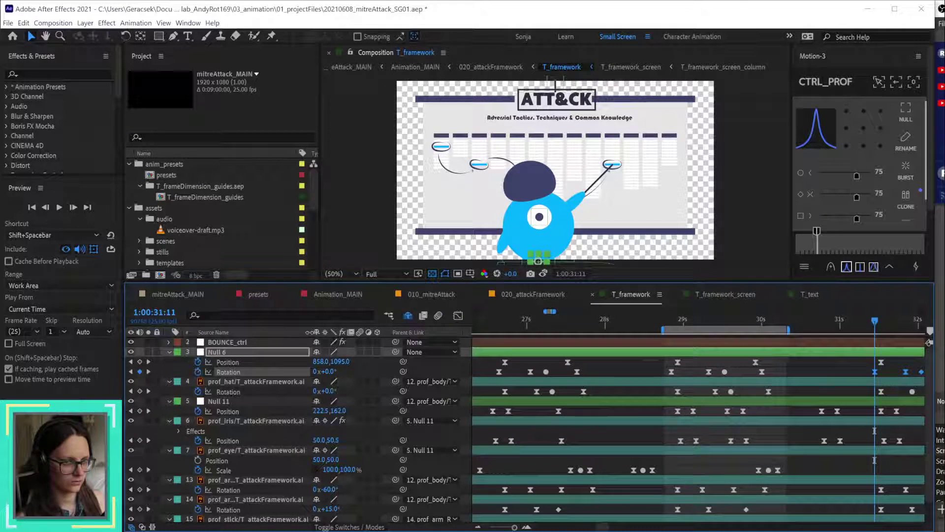
left_click(293, 333)
left_click_drag(310, 332, 268, 334)
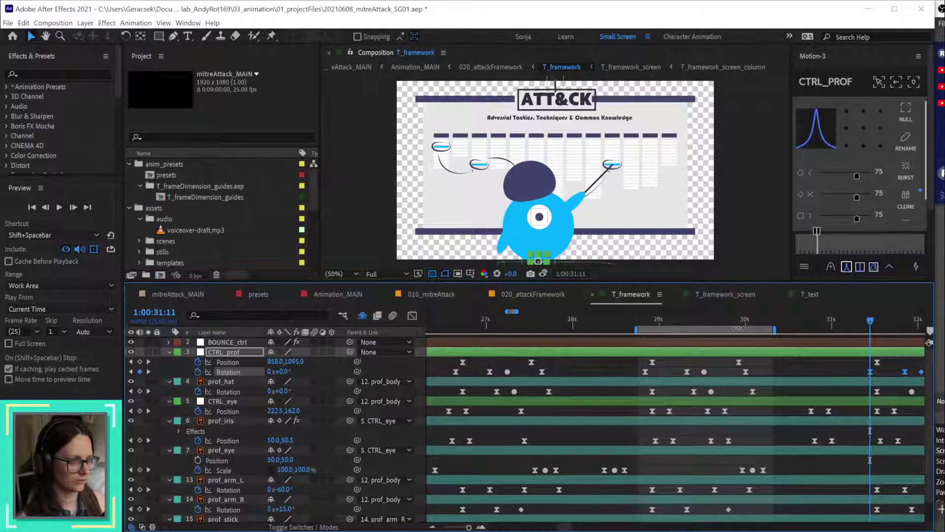
Step: Replace CTRL_prof's Rotation keyframes from 1:00:31:11 onward with copies of the four that start at 1:00:26:16
scroll(781, 385, "down", 4)
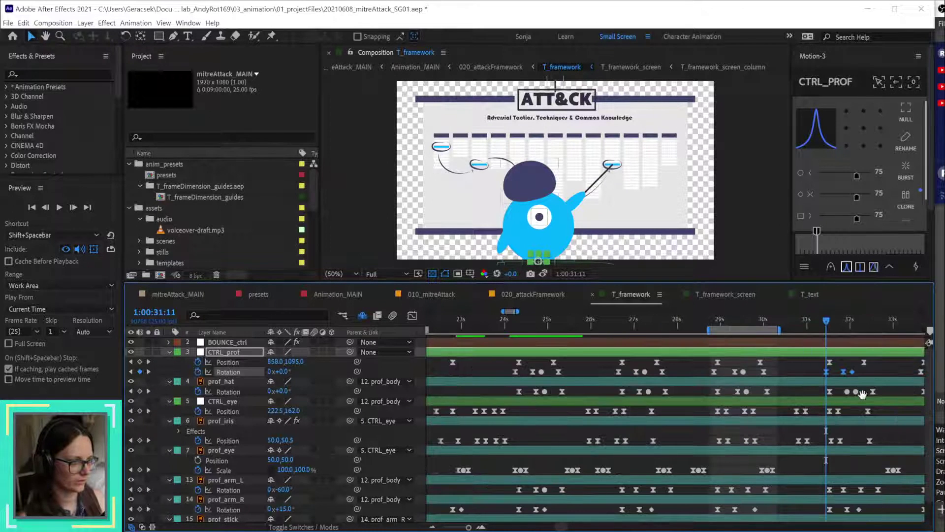
left_click_drag(604, 374, 539, 384)
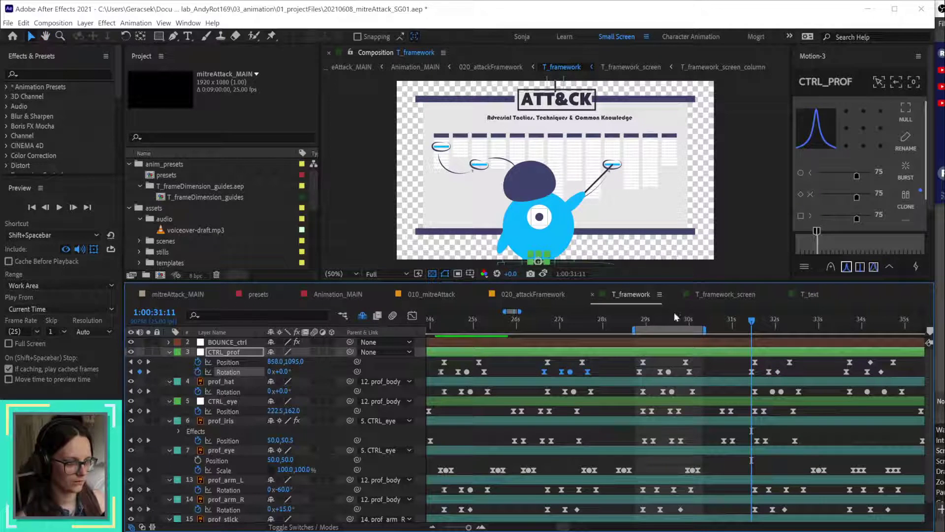
key("ctrl+c")
key("ctrl+v")
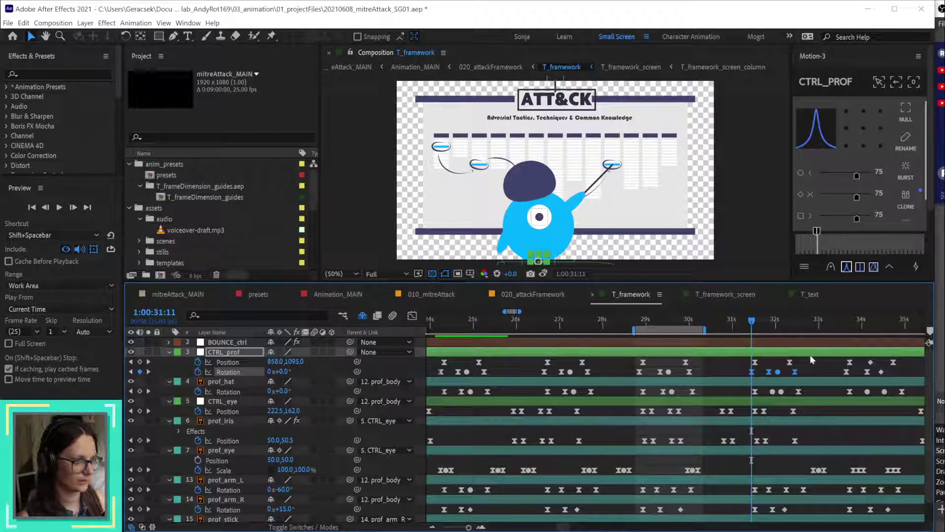
Step: Replace CTRL_prof's Rotation keyframes from 1:00:33:16 onward with copies of the four that start at 1:00:28:21
left_click(839, 324)
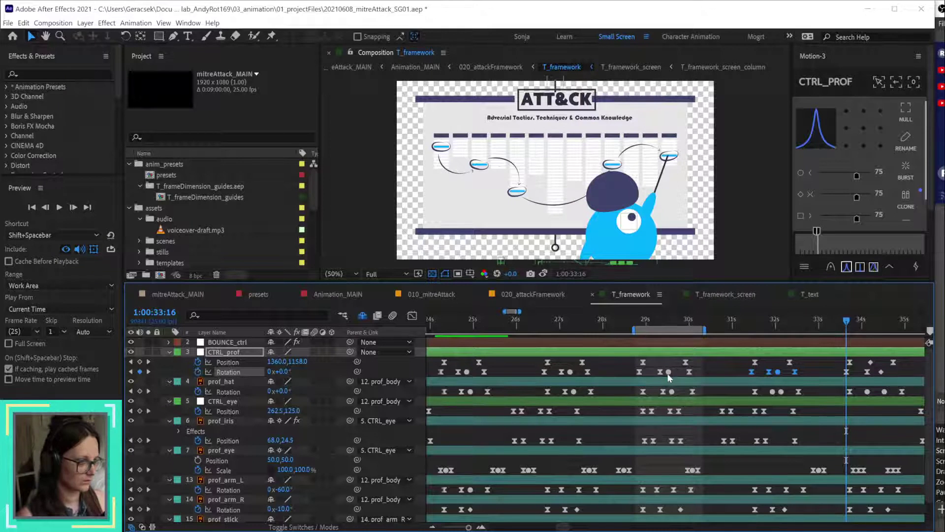
key("ctrl+v")
key("ctrl+z")
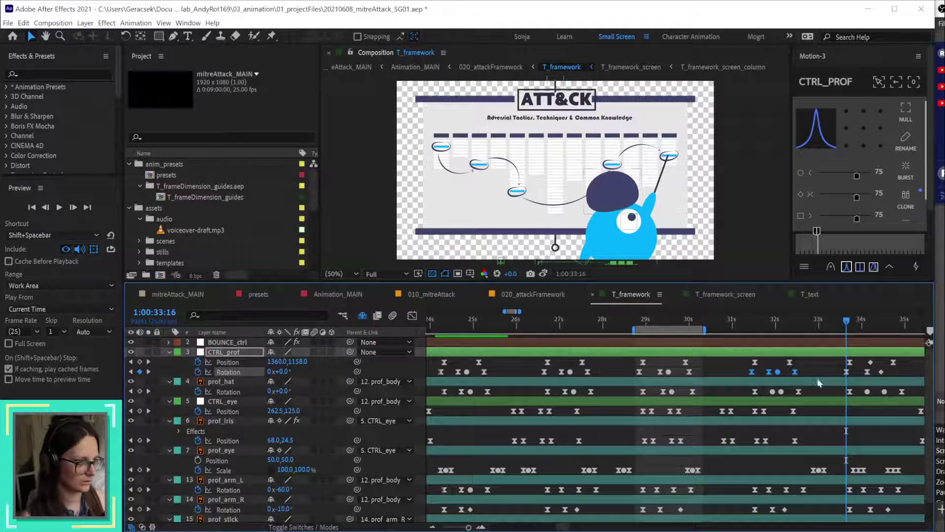
left_click(823, 374)
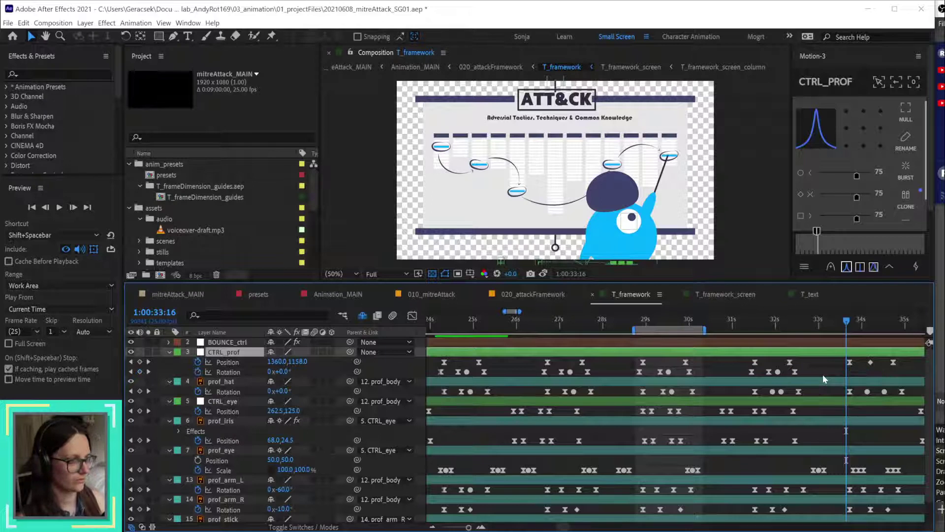
left_click_drag(632, 380, 694, 367)
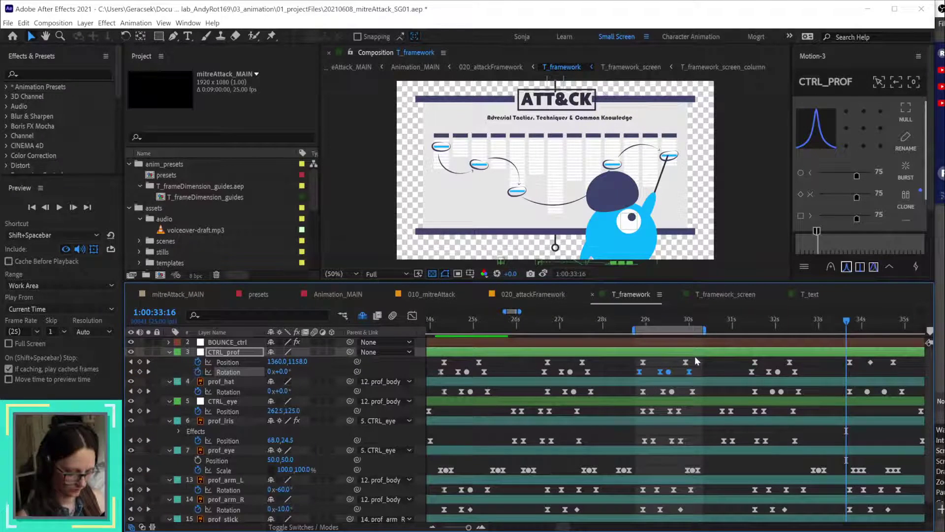
key("ctrl+c")
key("ctrl+v")
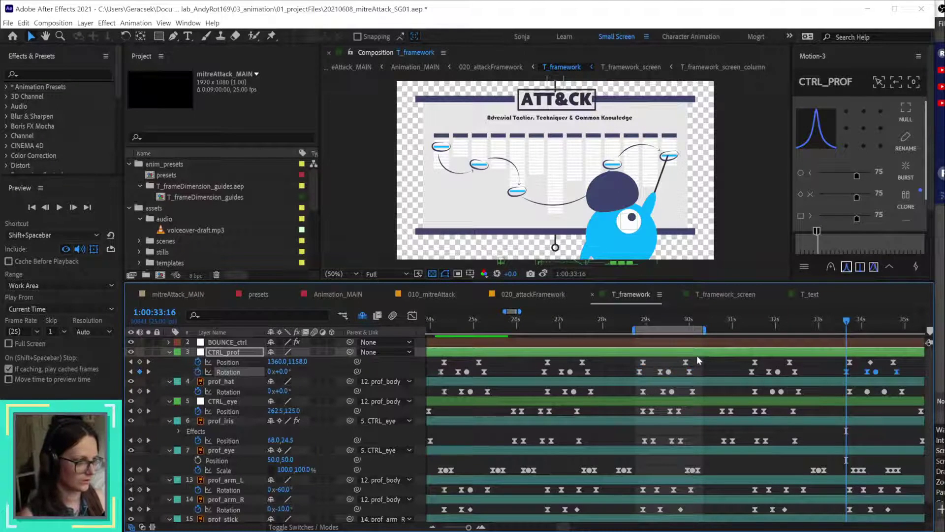
left_click(891, 323)
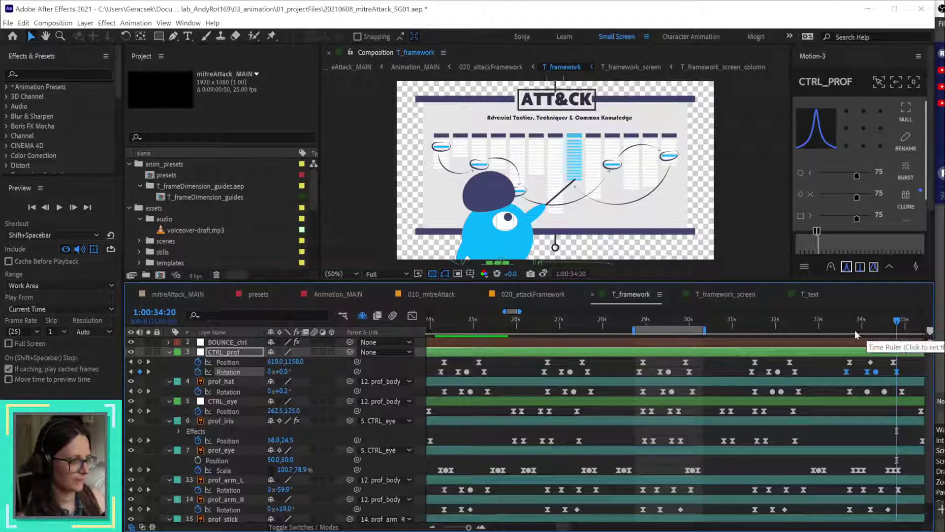
Step: Replace prof_hat's Rotation keyframes from 1:00:31:13 onward with copies of the four that start at 1:00:26:18
left_click(744, 324)
left_click_drag(743, 326, 755, 329)
left_click_drag(610, 387, 530, 398)
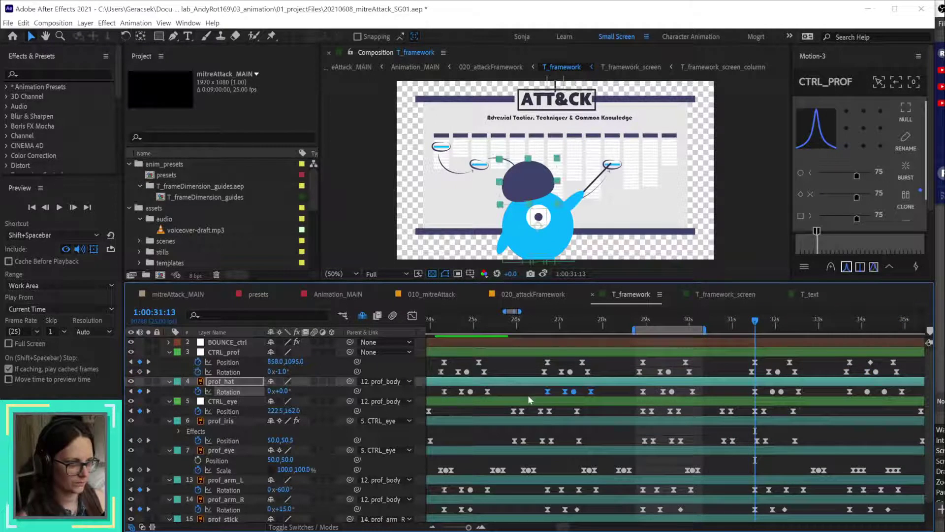
key("ctrl+c")
key("ctrl+v")
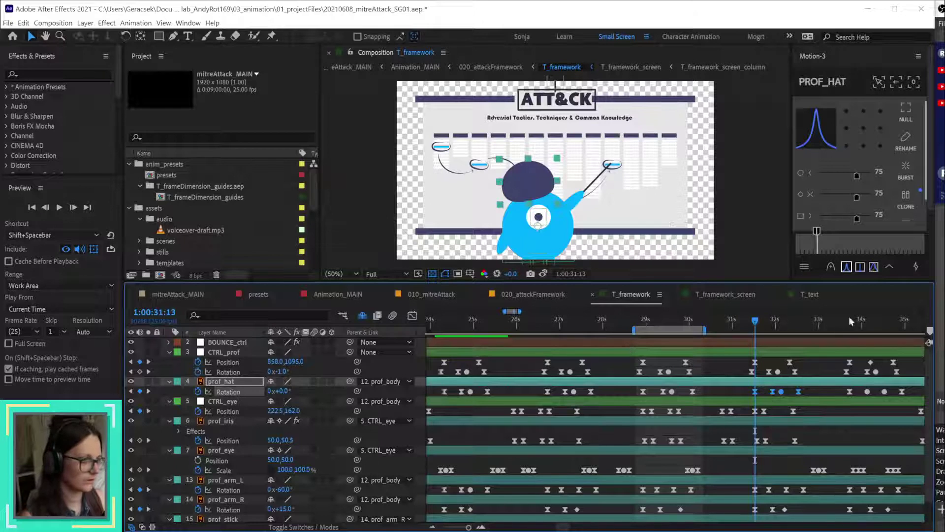
Step: Replace prof_hat's Rotation keyframes from 1:00:33:18 onward with copies of the four that start at 1:00:28:23, and scrub through the move
left_click(848, 321)
left_click_drag(721, 386, 616, 394)
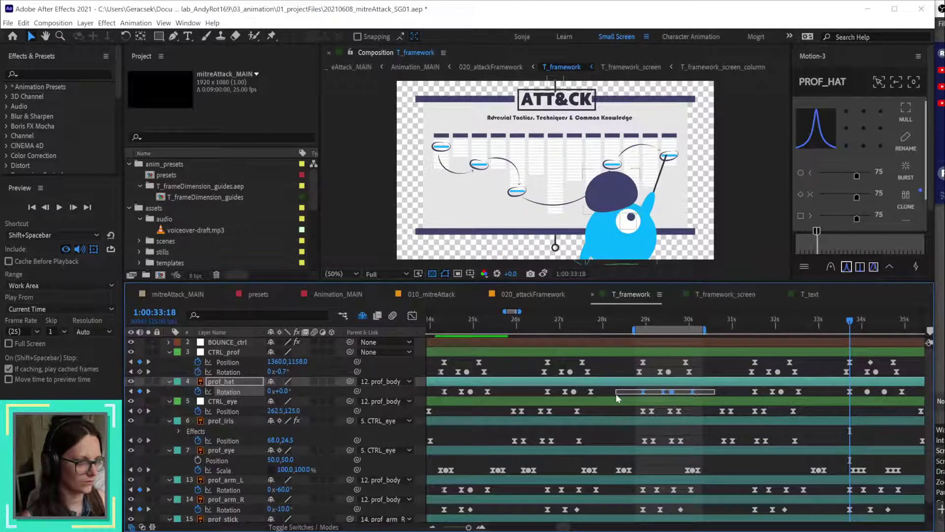
key("ctrl+c")
key("ctrl+v")
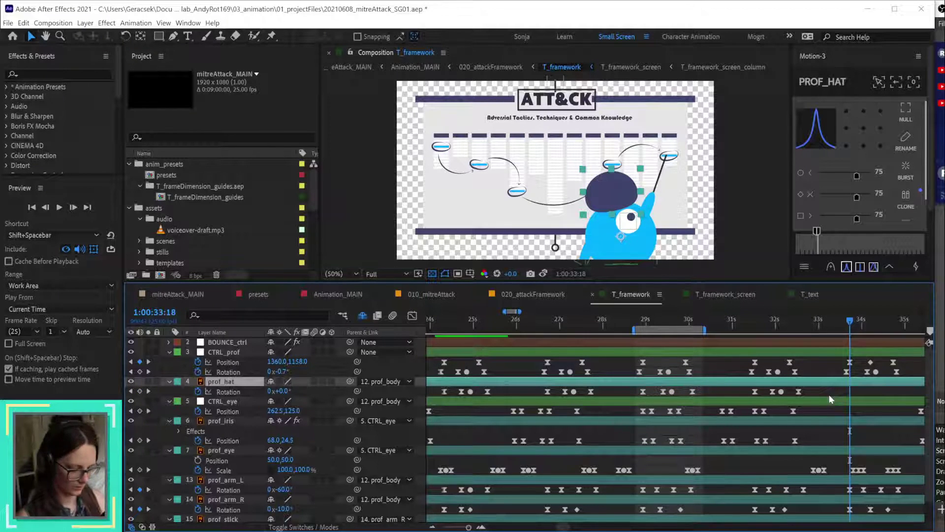
key("ctrl+v")
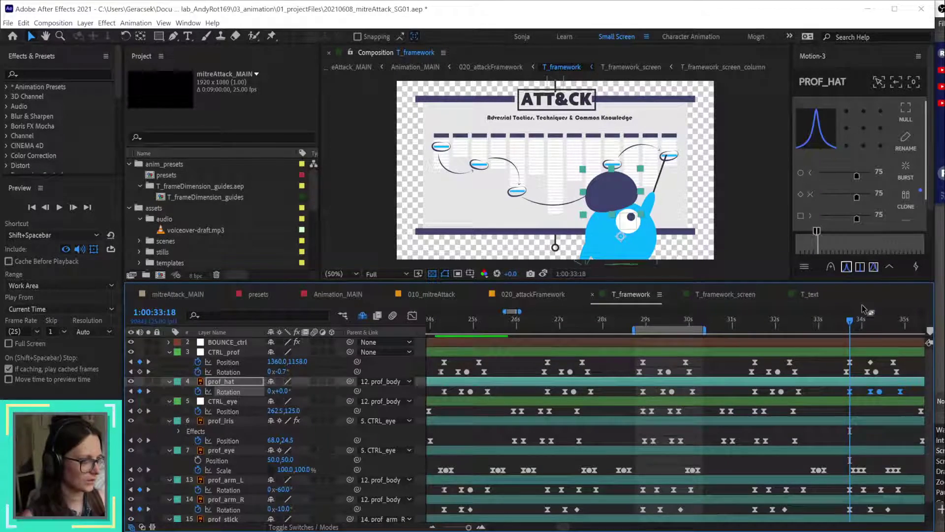
left_click_drag(852, 322, 859, 362)
Step: Replace CTRL_prof's Rotation keyframes from 1:00:36:06 onward with copies of the four that start at 1:00:31:11
scroll(593, 428, "right", 5)
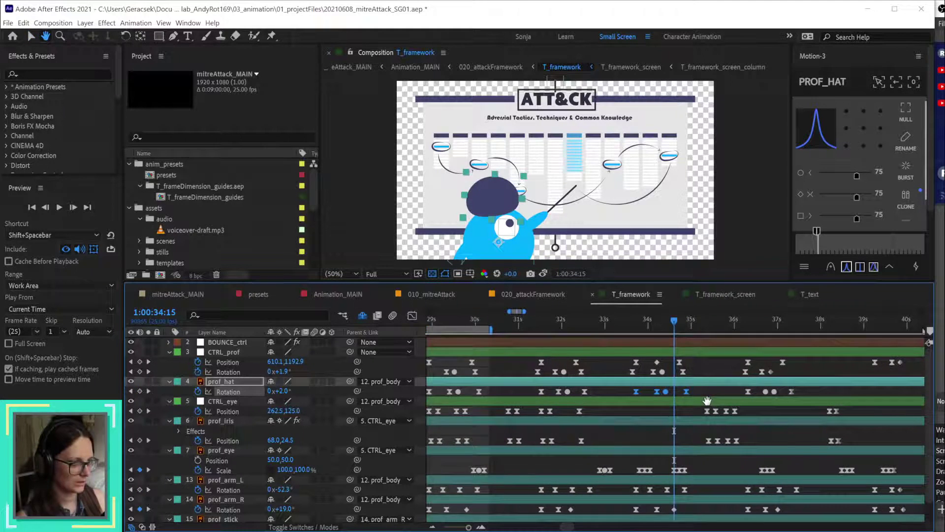
left_click_drag(672, 329, 686, 324)
left_click_drag(512, 374, 536, 376)
key("ctrl+c")
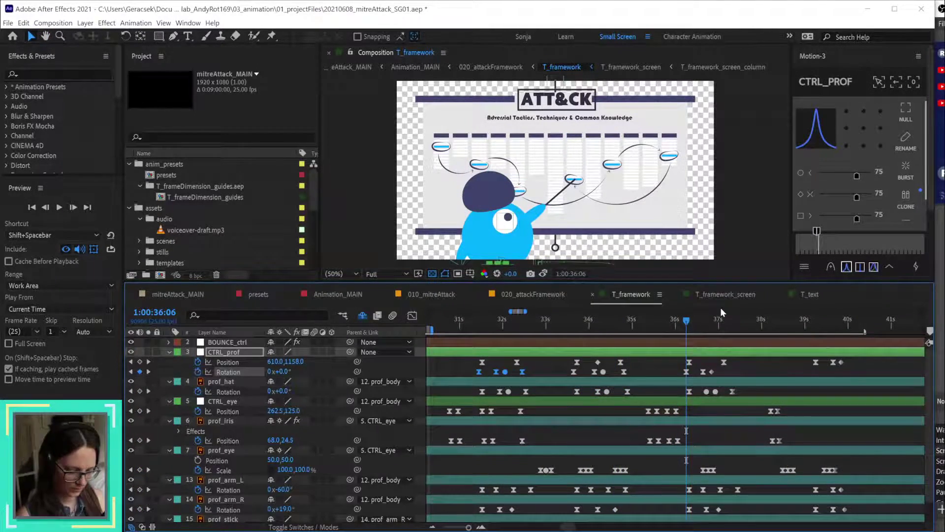
key("ctrl+v")
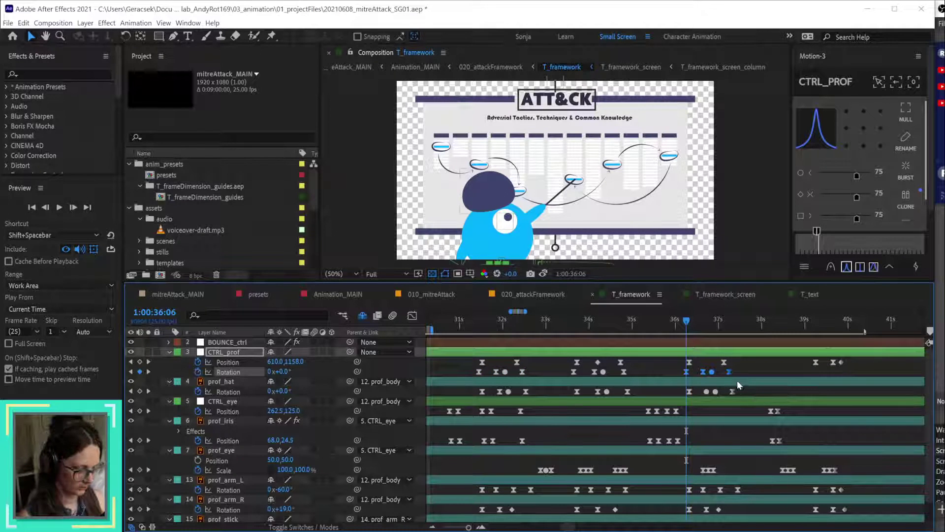
Step: Replace prof_hat's Rotation keyframes from 1:00:36:08 onward with copies of the four that start at 1:00:31:13
key("Page_Down")
key("Page_Down")
key("ctrl+Down")
key("ctrl+v")
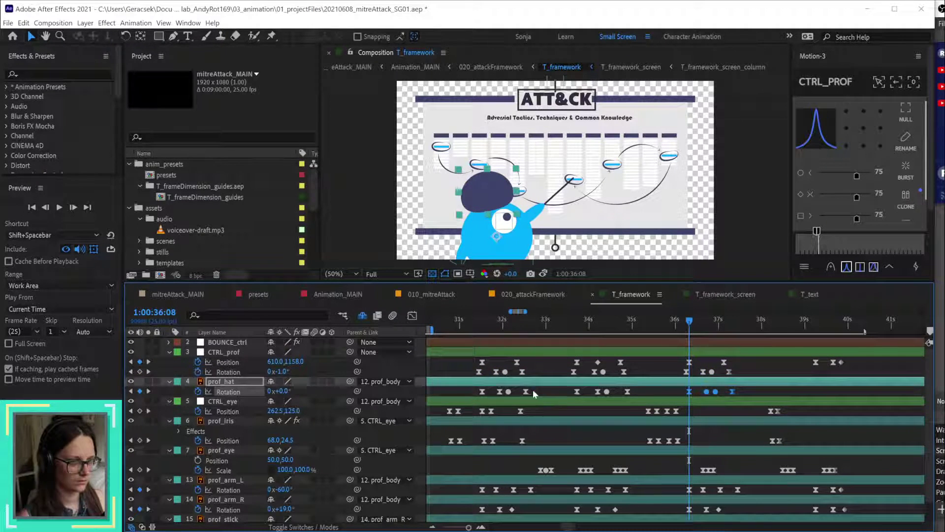
left_click_drag(533, 389, 468, 398)
key("ctrl+c")
key("ctrl+v")
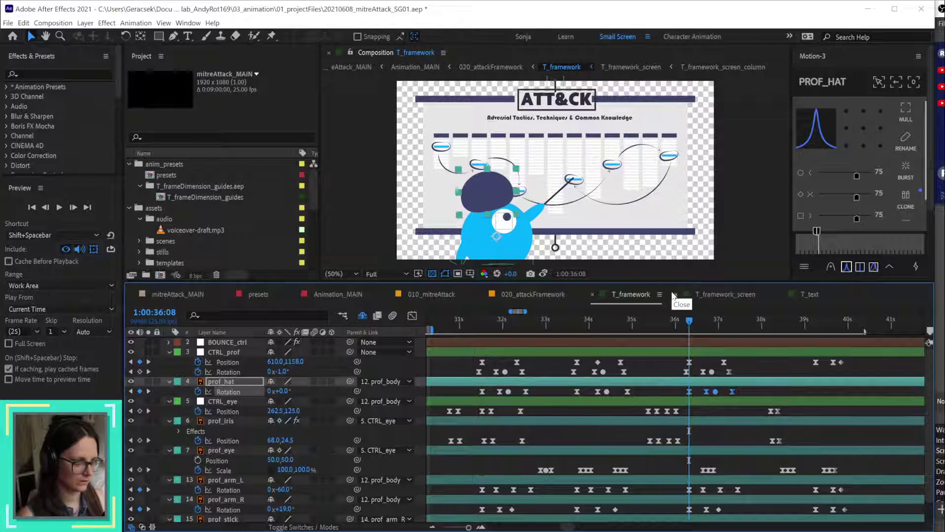
Step: Delete prof_arm_L's Rotation keyframes after 1:00:38:10 and save the project
scroll(812, 392, "right", 1)
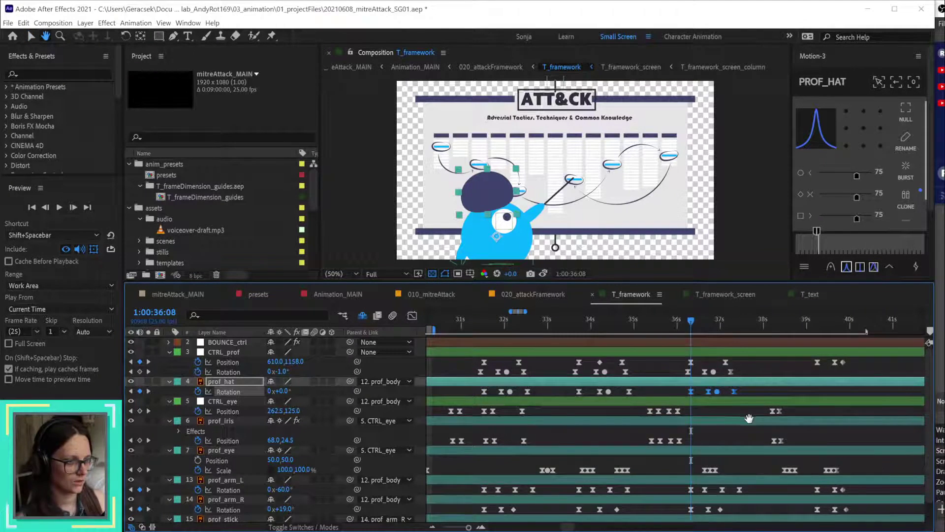
left_click(698, 320)
left_click_drag(698, 321, 751, 331)
left_click(769, 391)
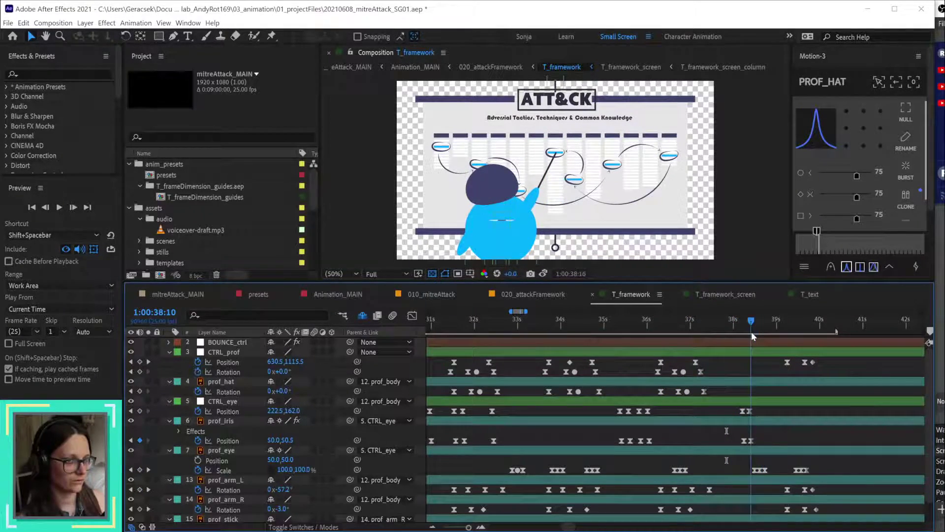
scroll(812, 361, "down", 3)
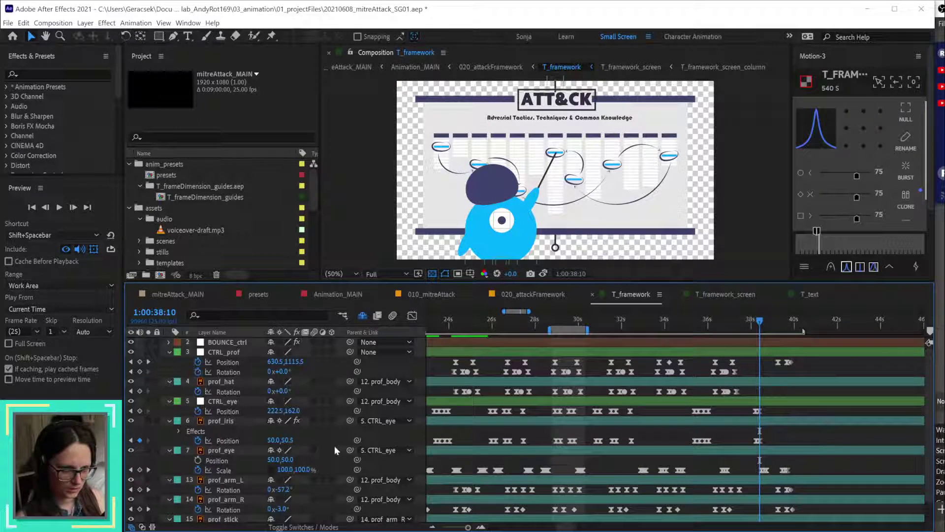
left_click(237, 481)
left_click_drag(757, 485, 854, 492)
key("Delete")
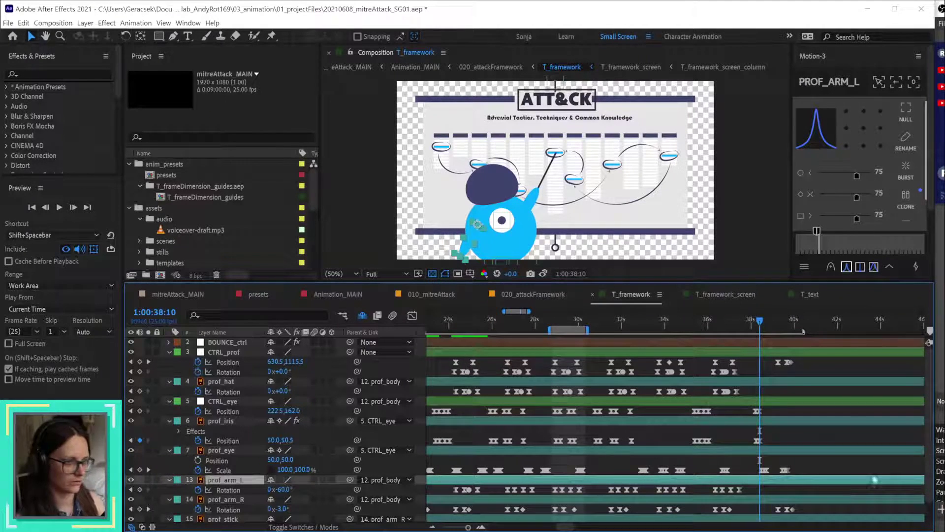
scroll(640, 398, "left", 4)
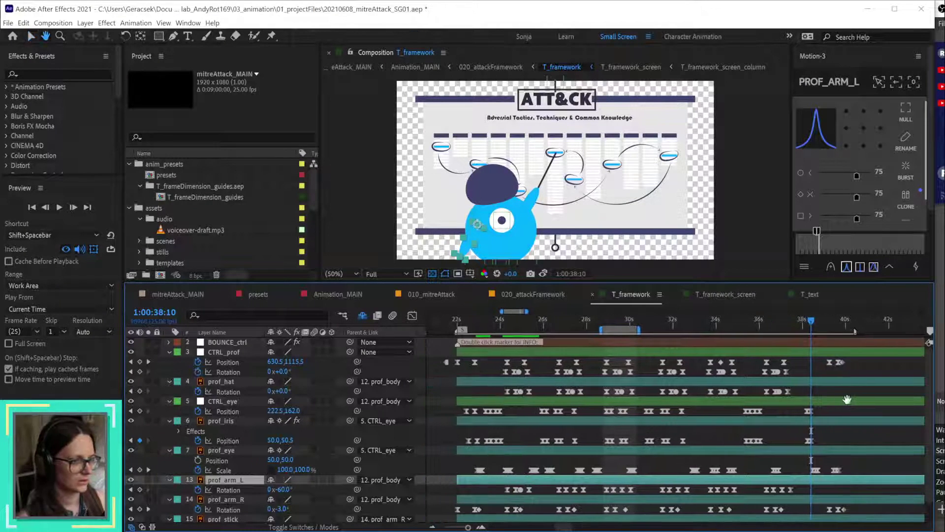
scroll(593, 400, "up", 2)
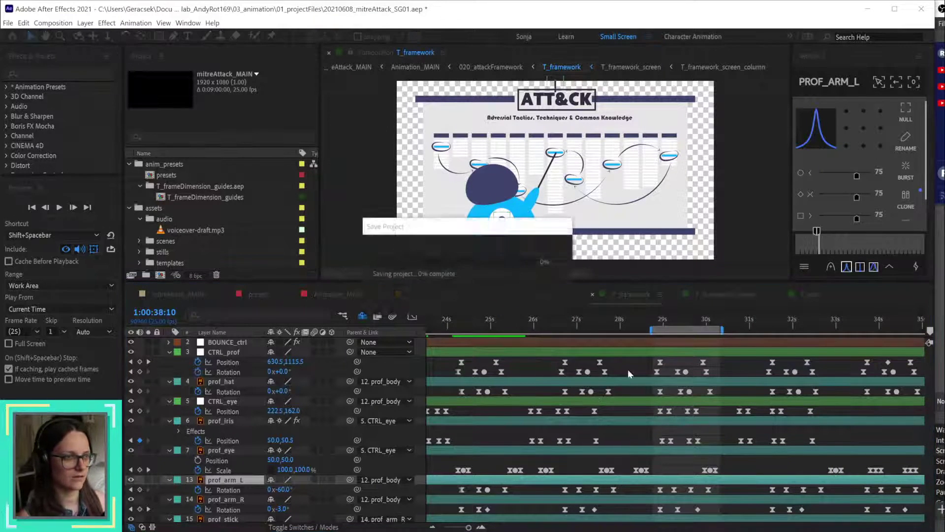
Step: Set the work area from 1:00:24:06 to about 1:00:25:11 and preview the first pointing move
key("h")
left_click_drag(671, 409, 777, 397)
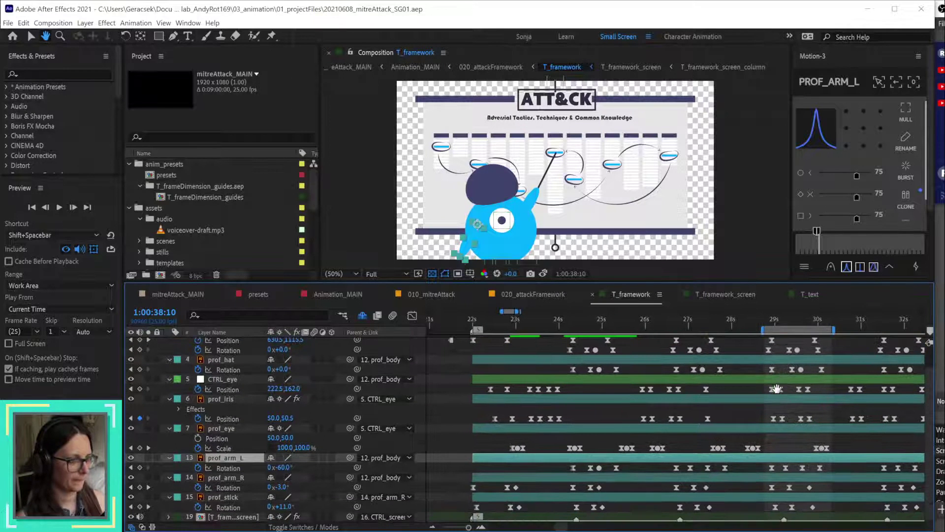
key("v")
left_click(568, 325)
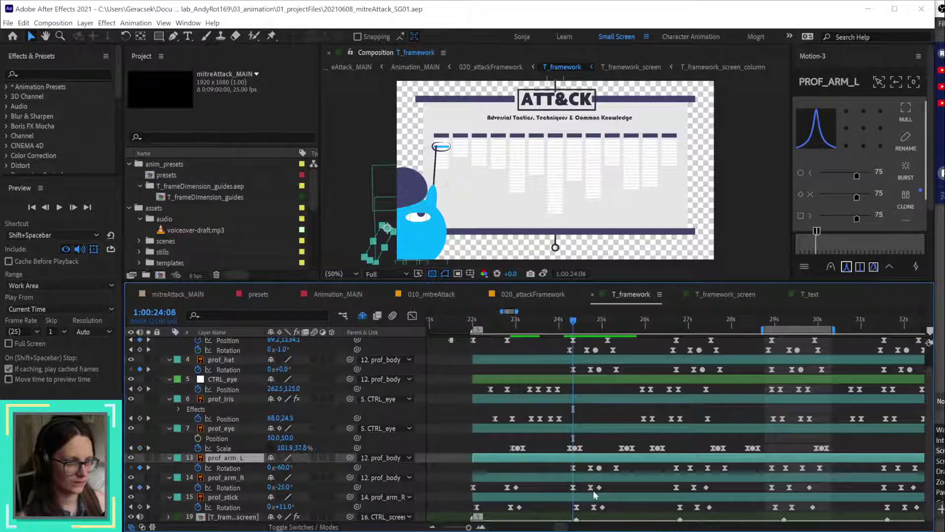
scroll(595, 495, "up", 3)
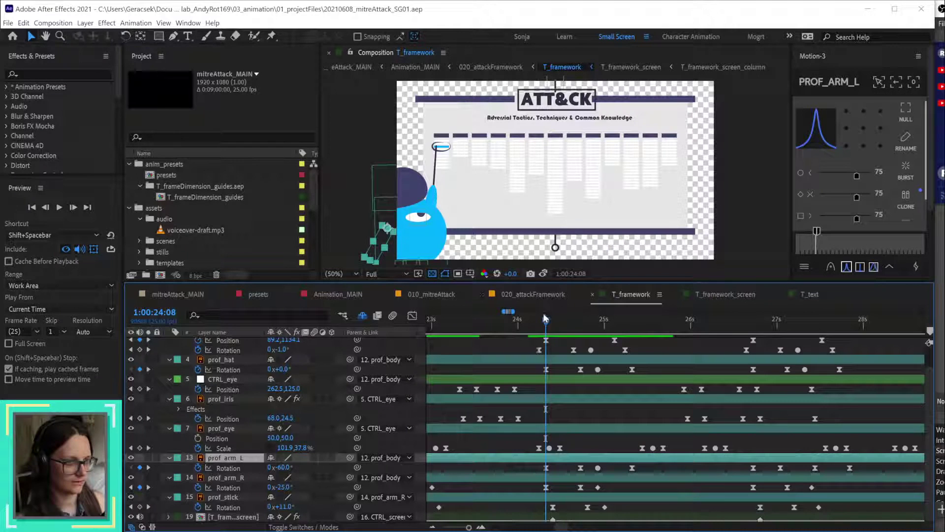
mouse_move(546, 321)
left_mouse_down()
mouse_move(575, 320)
mouse_move(531, 320)
left_mouse_up()
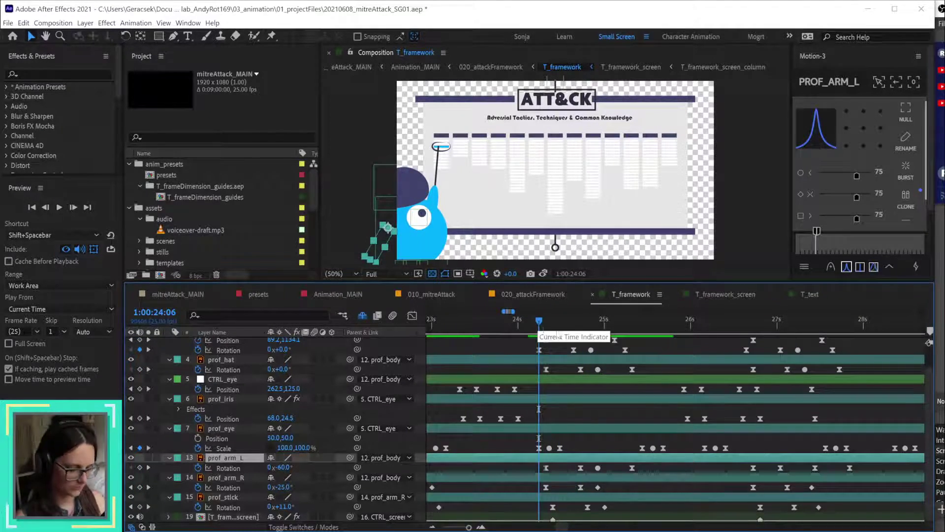
key("b")
left_click(642, 326)
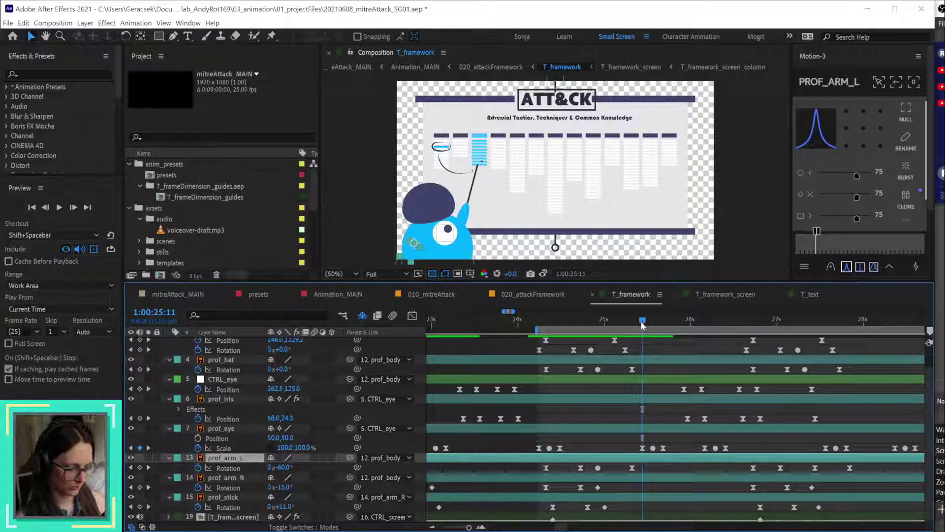
key("n")
key("space")
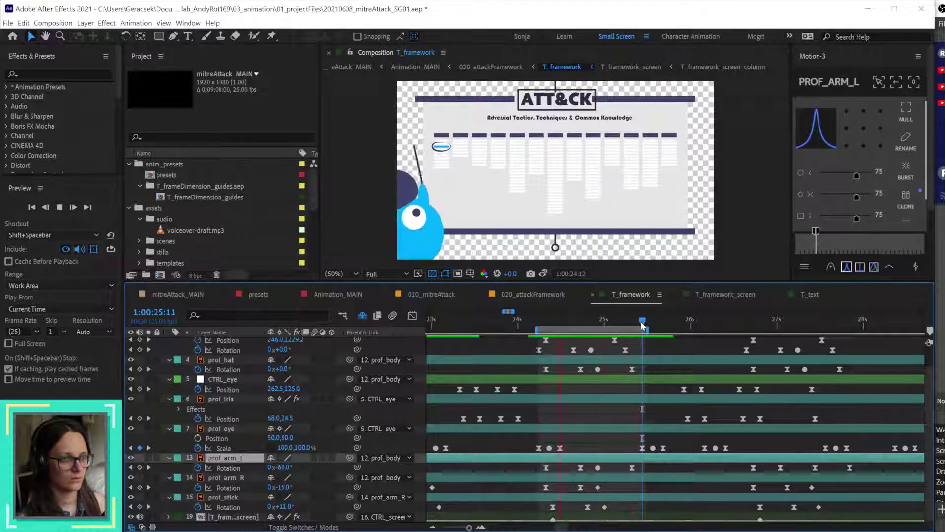
key("space")
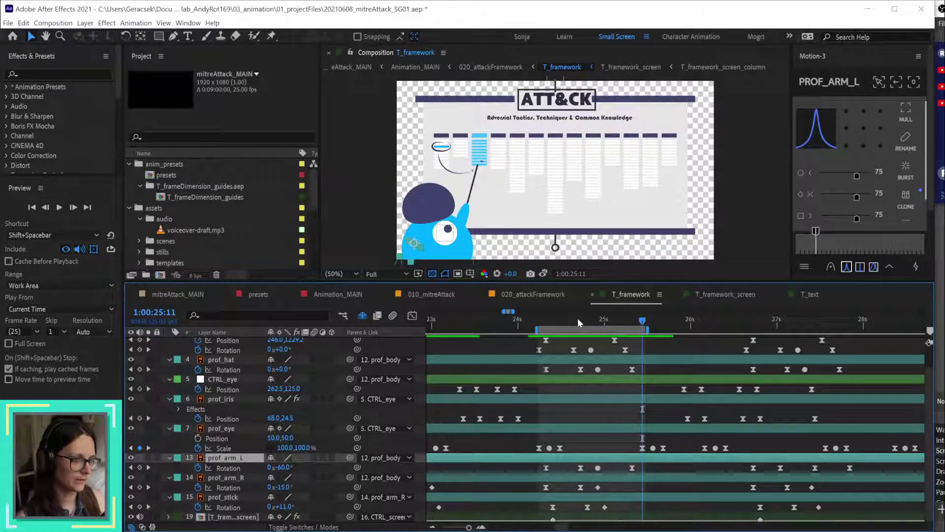
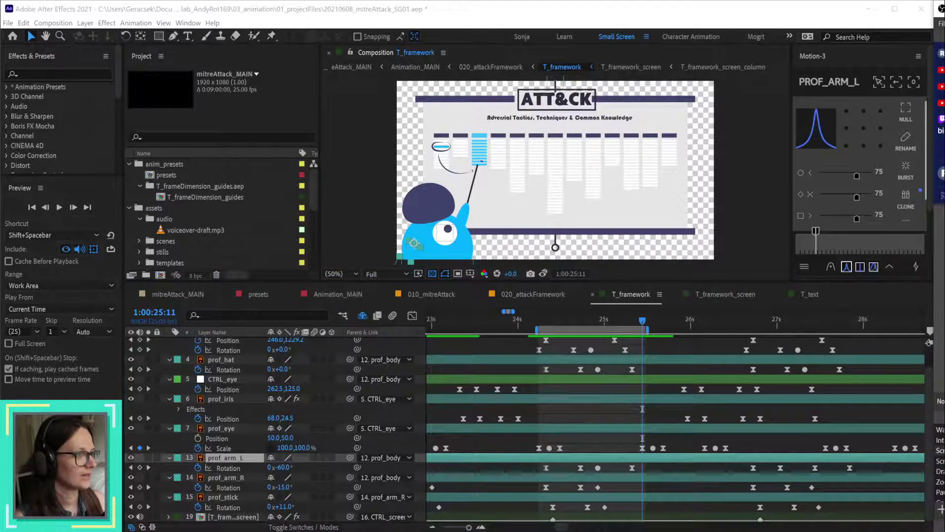
Step: Try to clone the arm and stick Rotation keyframes from about 1:00:24:08 over the existing ones at 1:00:26:18
left_click(753, 324)
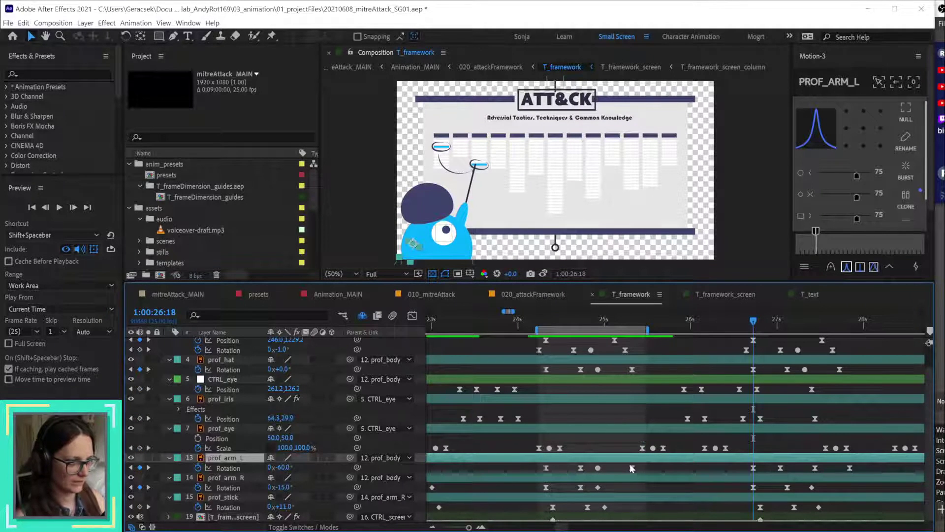
left_click_drag(648, 465, 540, 513)
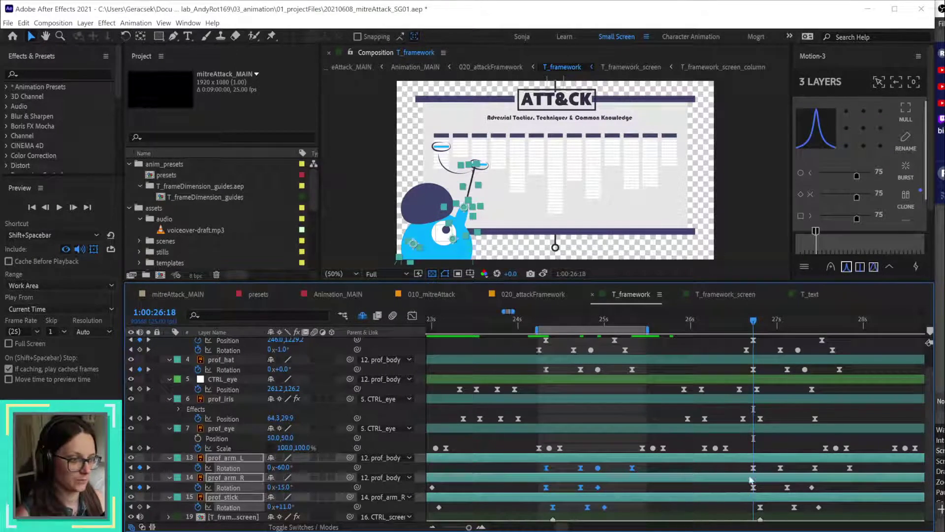
left_click(909, 198)
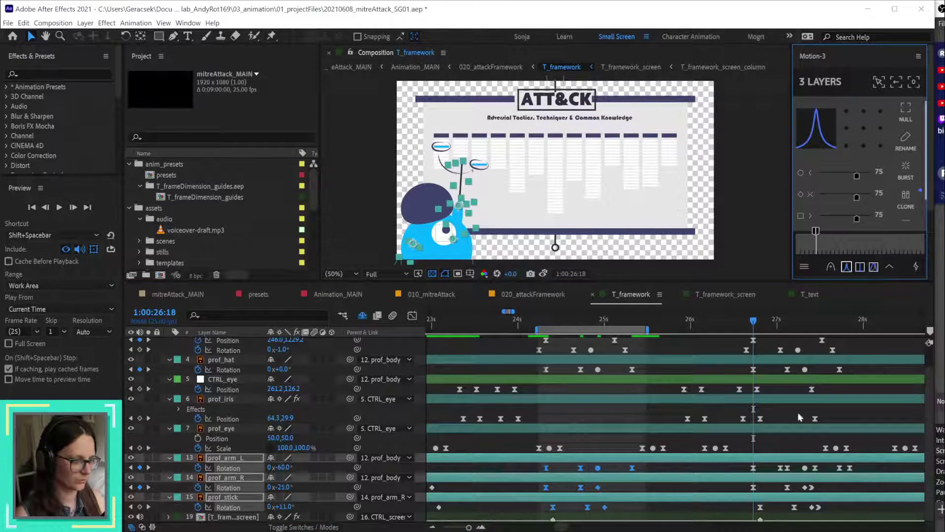
left_click(797, 412)
key("ctrl+z")
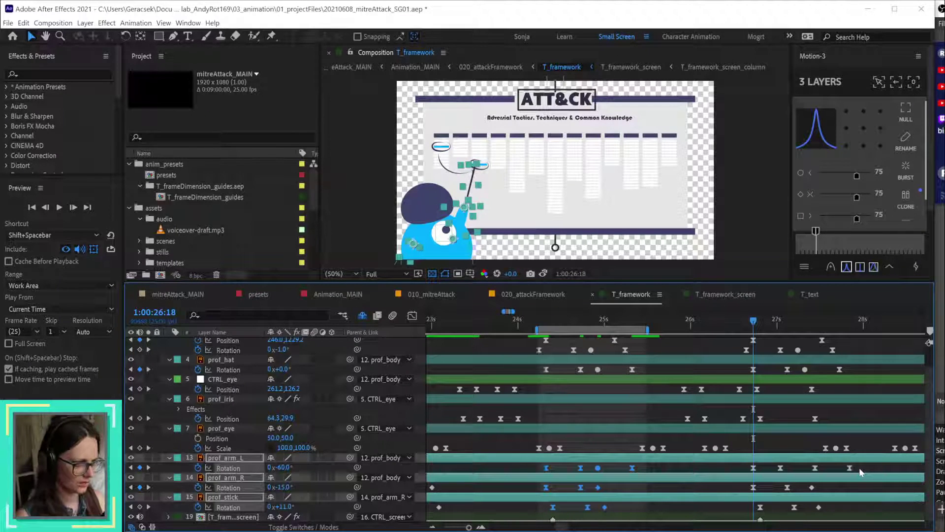
Step: Replace the prof_arm_L, prof_arm_R and prof_stick Rotation keyframes from 1:00:26:18 onward with clones of the previous move's, and scrub through both moves
left_click_drag(860, 470, 740, 517)
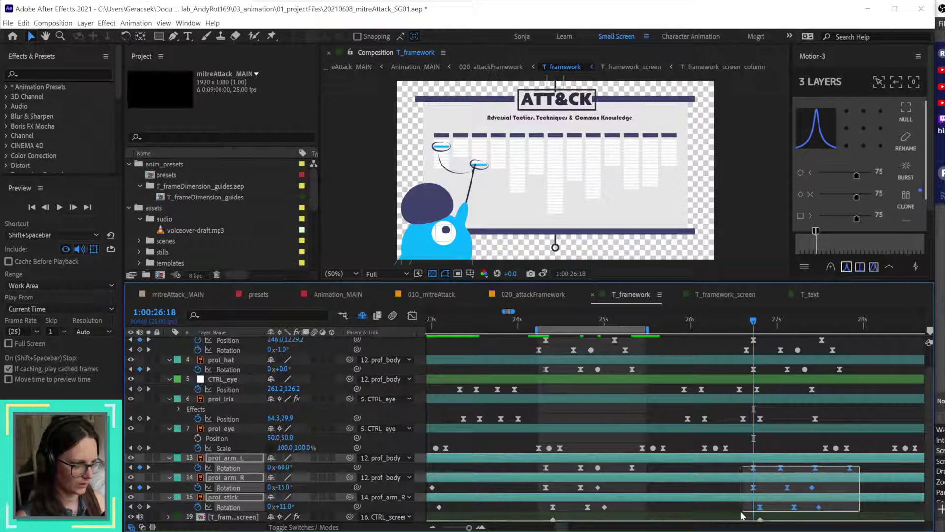
key("Delete")
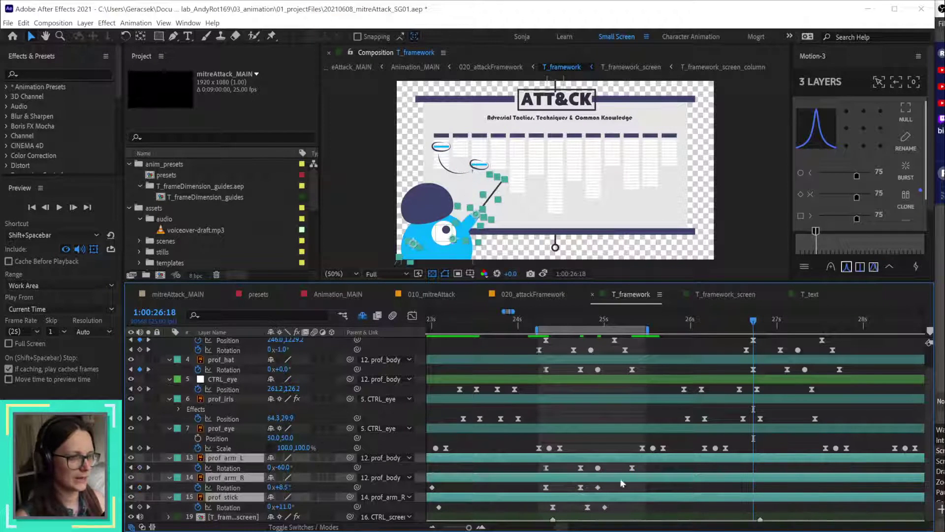
left_click_drag(648, 469, 549, 515)
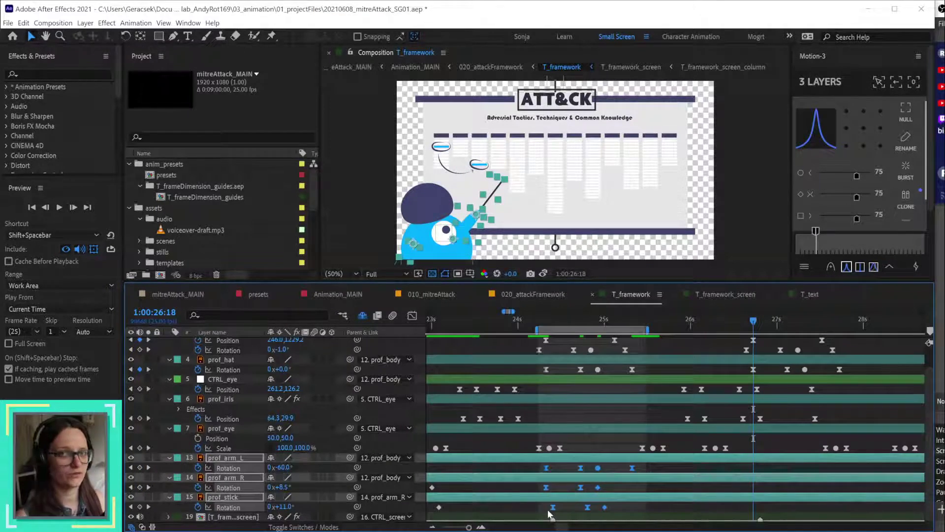
left_click(910, 199)
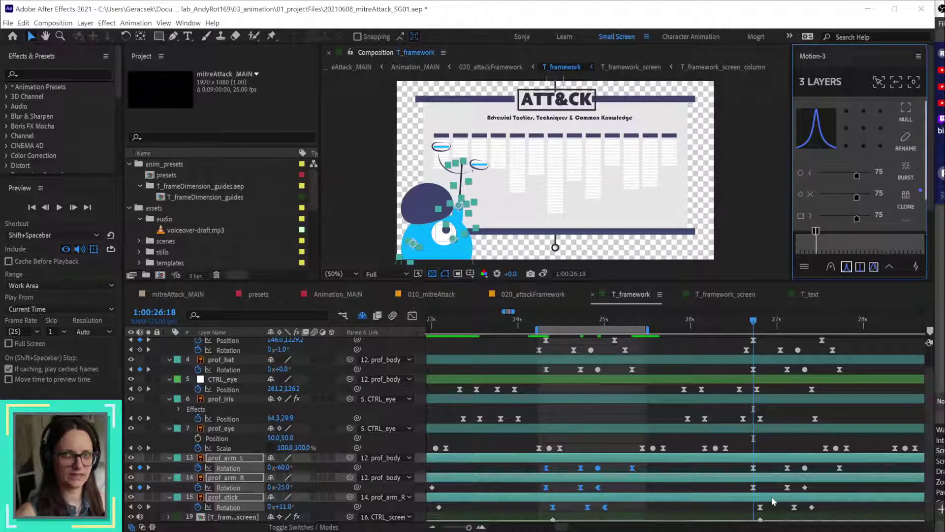
left_click(780, 323)
left_click_drag(782, 327, 580, 345)
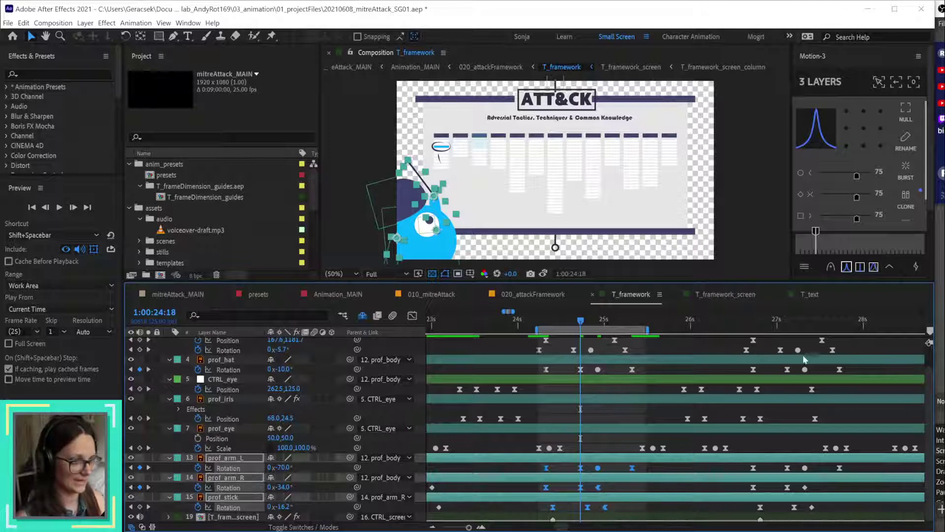
left_click(788, 323)
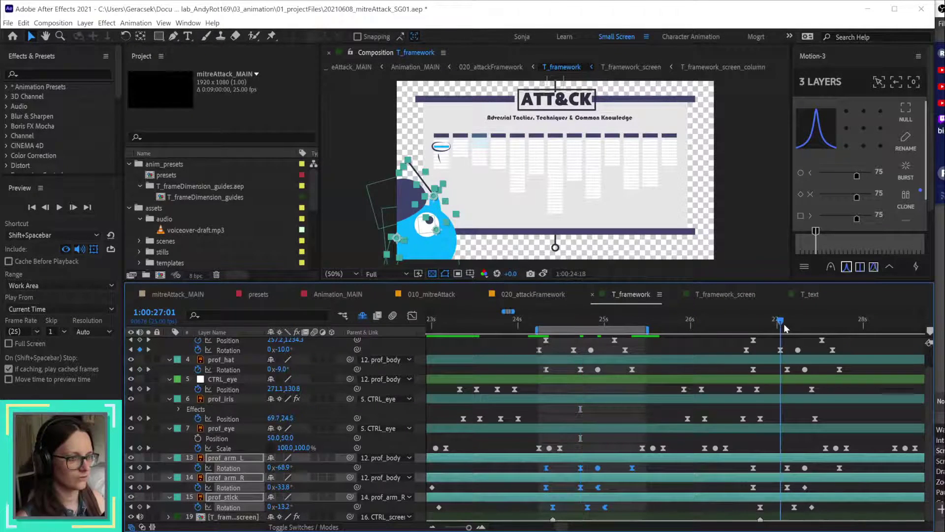
left_click_drag(795, 329, 815, 324)
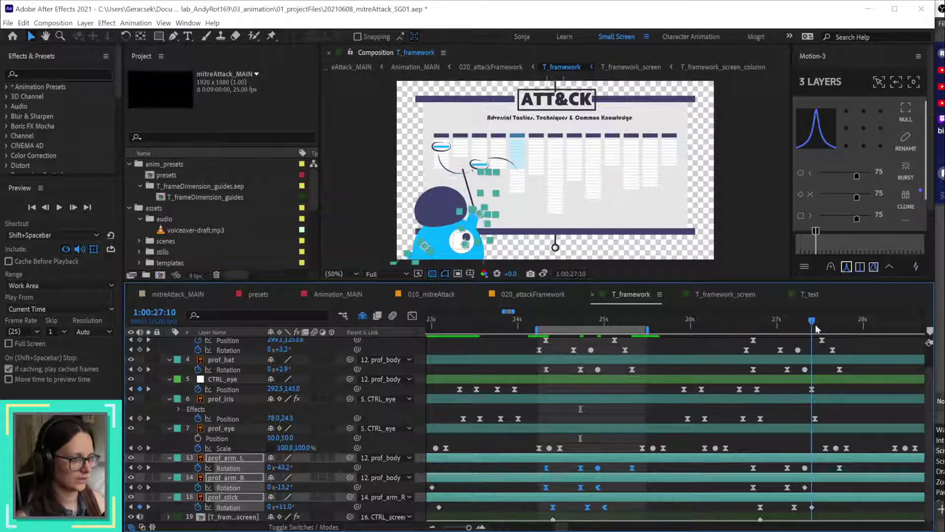
Step: Replace the prof_arm_L, prof_arm_R and prof_stick Rotation keyframes from 1:00:28:23 onward with clones of the set starting at 1:00:26:18
key("space")
left_click_drag(877, 468, 678, 468)
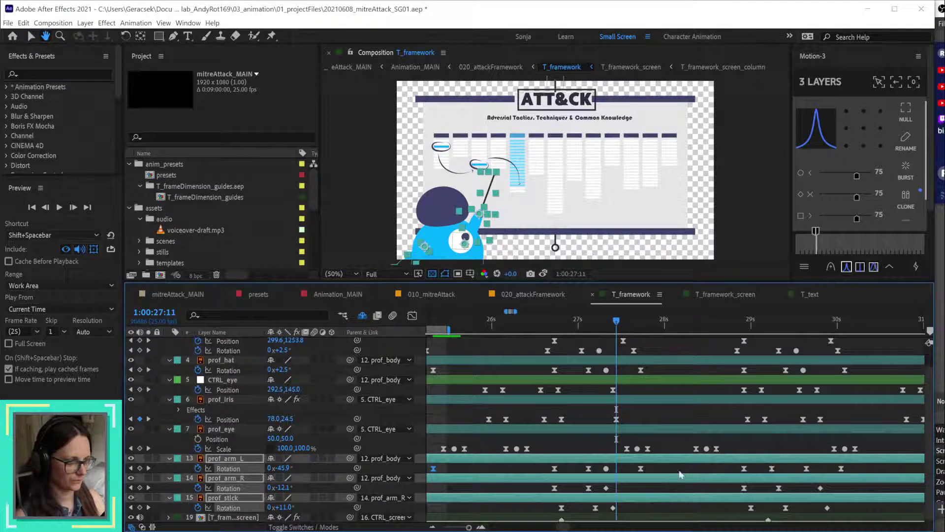
left_click(743, 323)
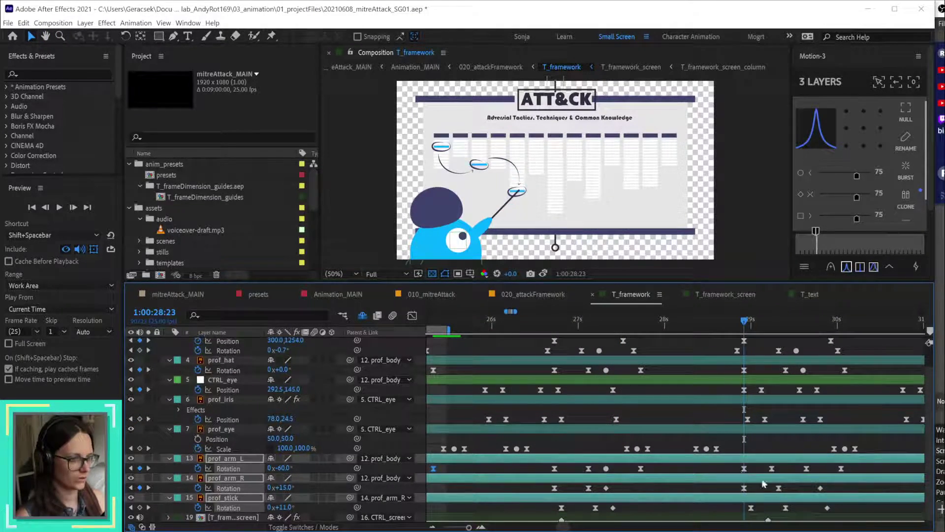
left_click_drag(724, 467, 860, 518)
key("Delete")
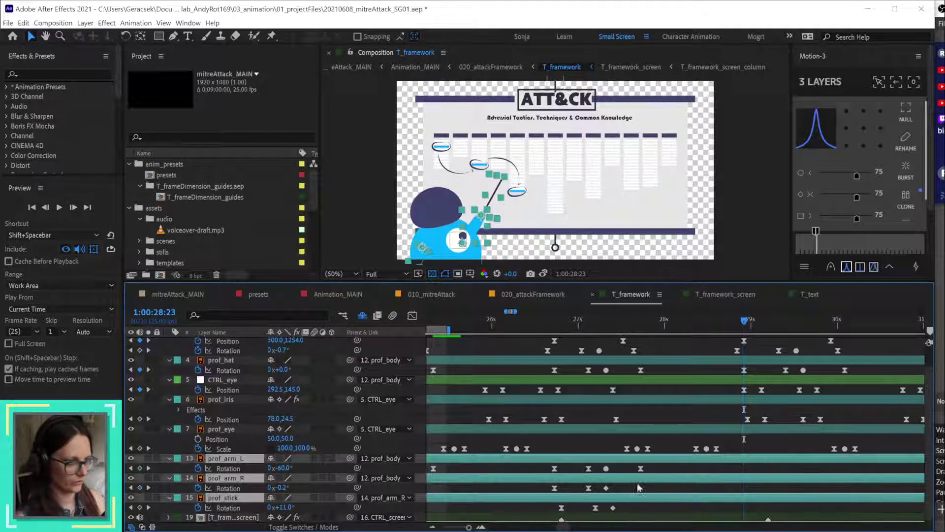
left_click_drag(542, 463, 622, 513)
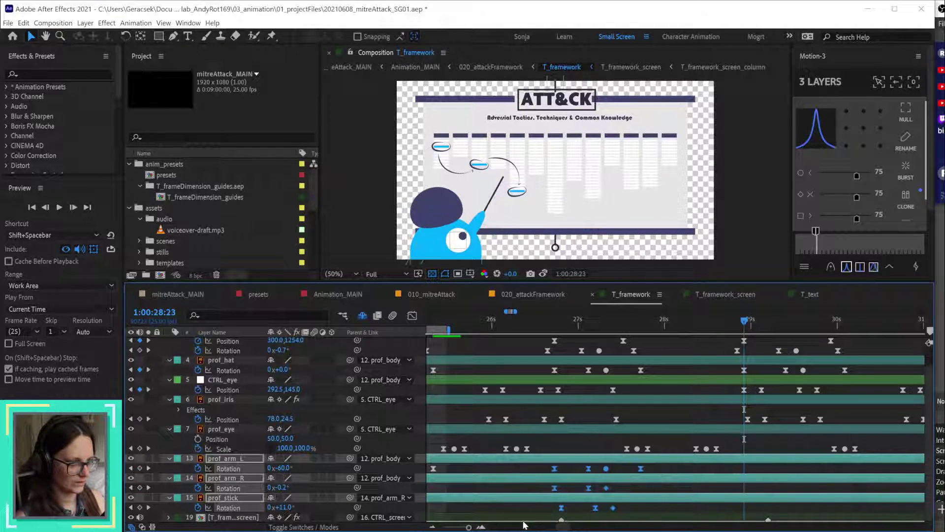
left_click(906, 197)
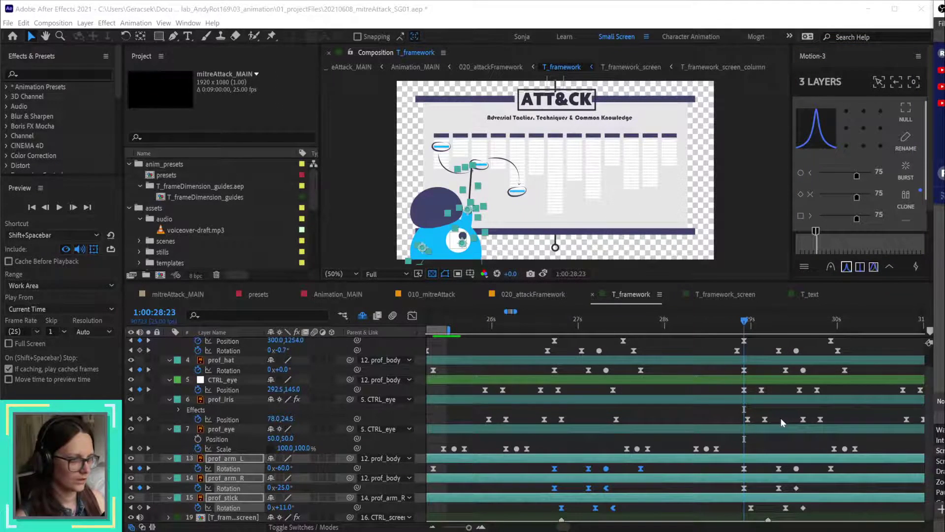
Step: Shift the second and third cloned keyframes of both arms and the stick two frames later, aligning the arms' second keyframes with 1:00:29:10
scroll(781, 419, "up", 1)
scroll(813, 382, "down", 1)
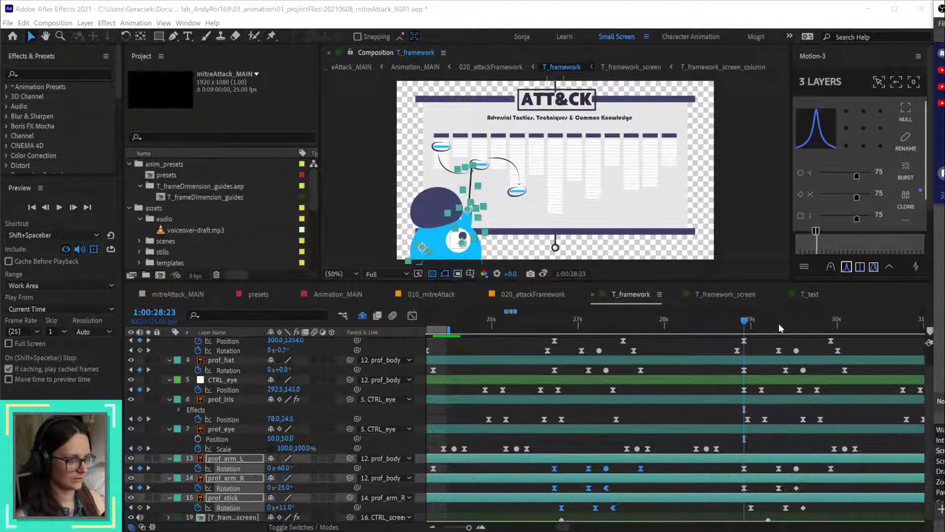
left_click_drag(778, 322, 785, 322)
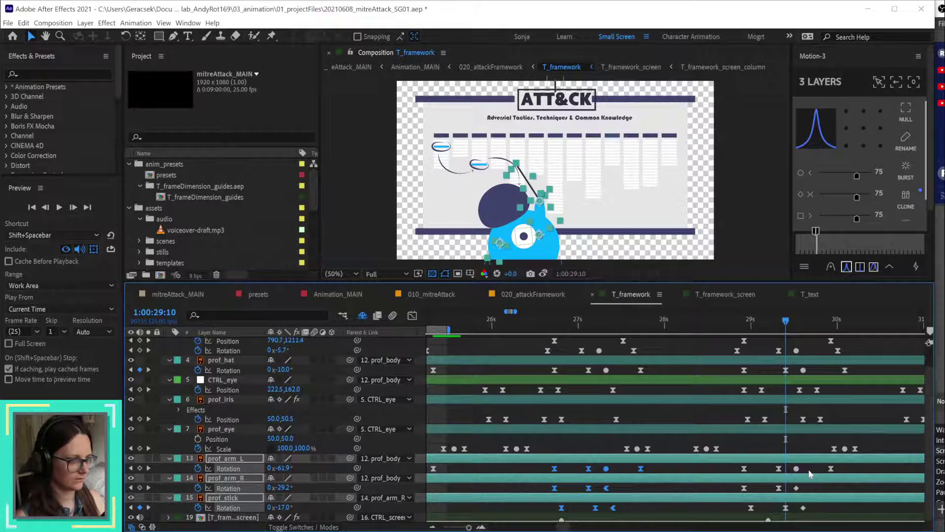
left_click_drag(812, 519, 786, 472)
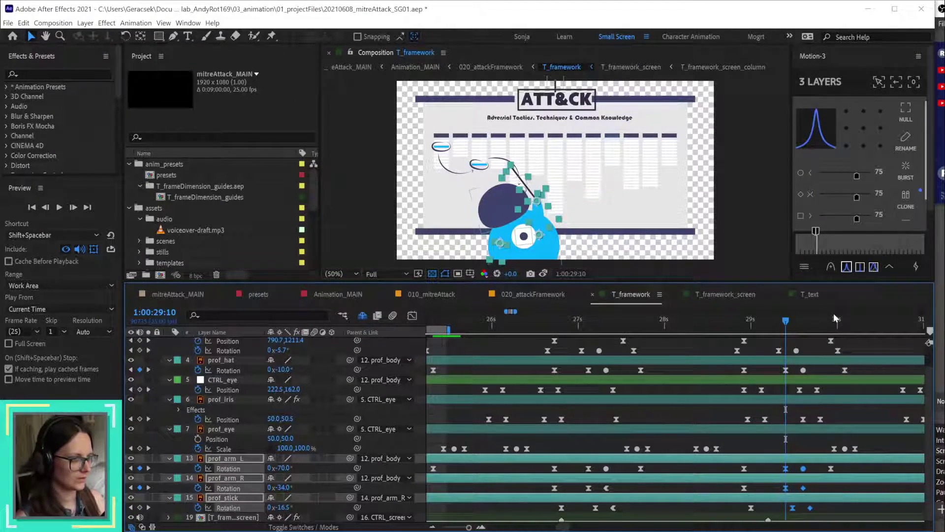
Step: Move prof_arm_L's last Rotation keyframe of this pointing move to 1:00:30:02, aligned with the hat's final keyframe
left_click(837, 321)
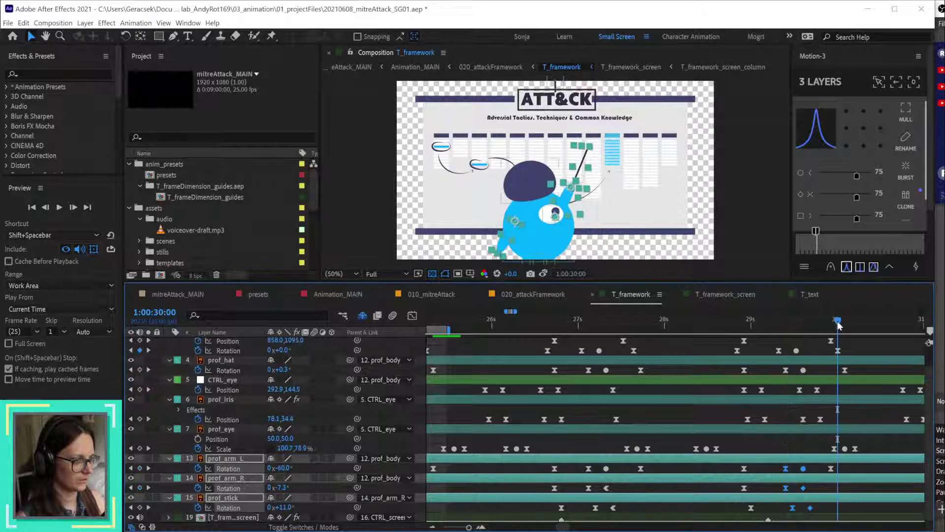
key("Page_Down")
key("Page_Down")
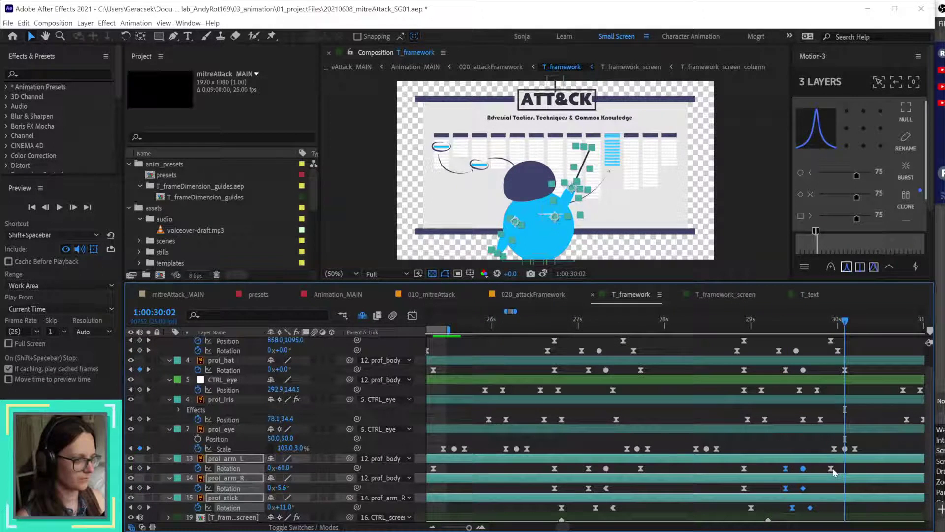
left_click(831, 468)
left_click_drag(843, 471, 844, 472)
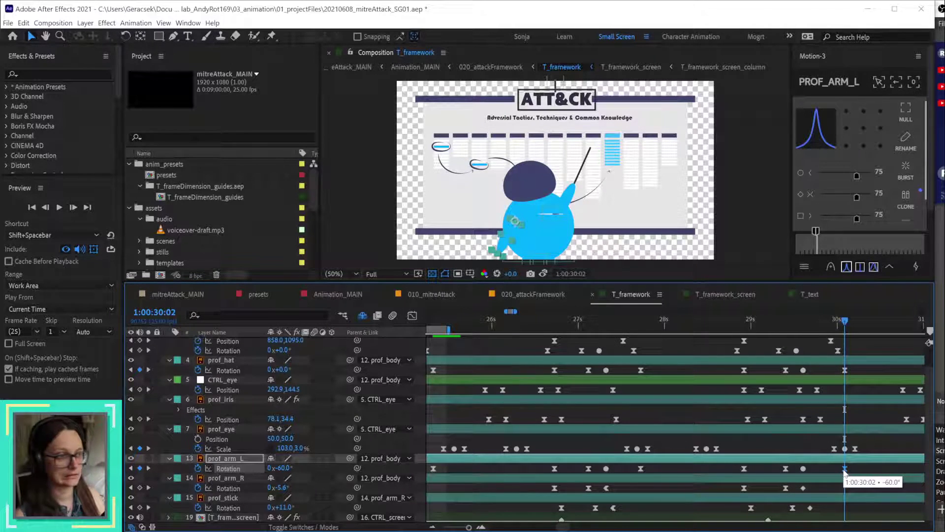
Step: Set the work area from 1:00:28:17 to 1:00:30:07 and preview the pointing move
left_click(776, 320)
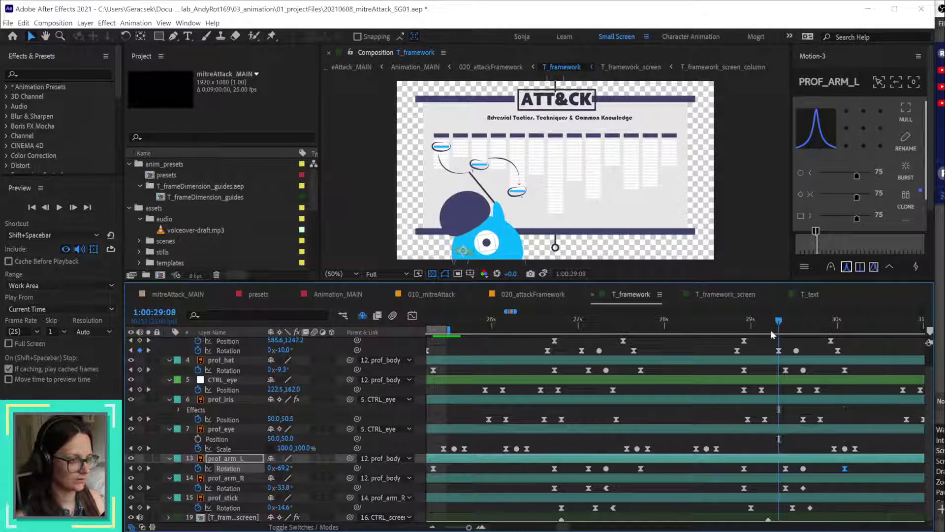
left_click(731, 323)
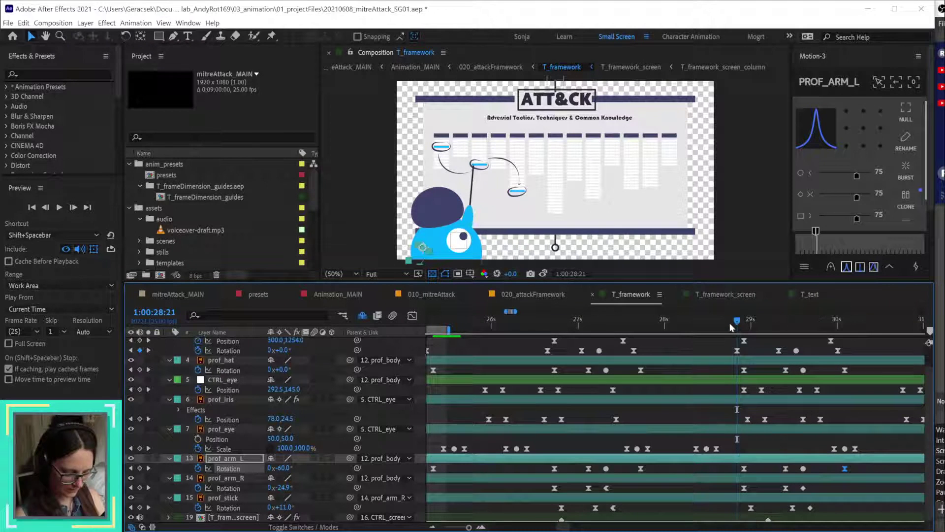
left_click(724, 323)
key("b")
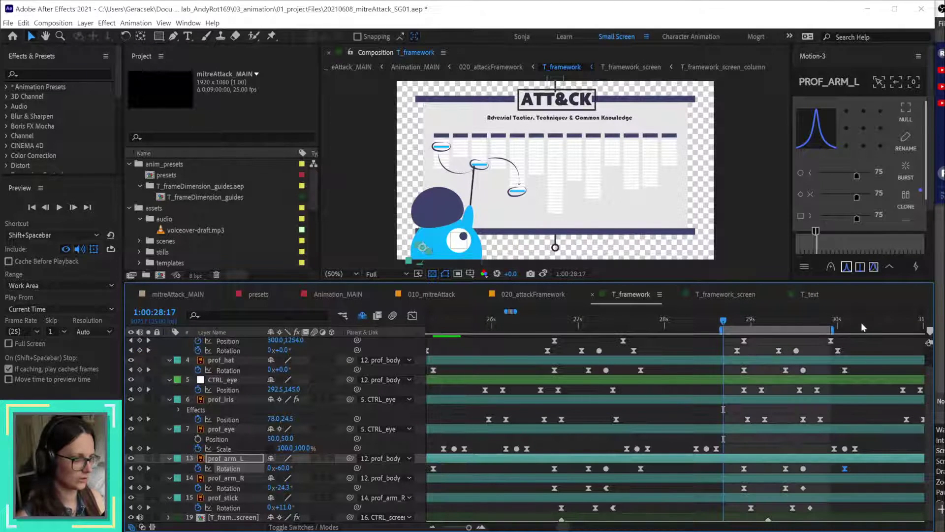
left_click(862, 324)
key("n")
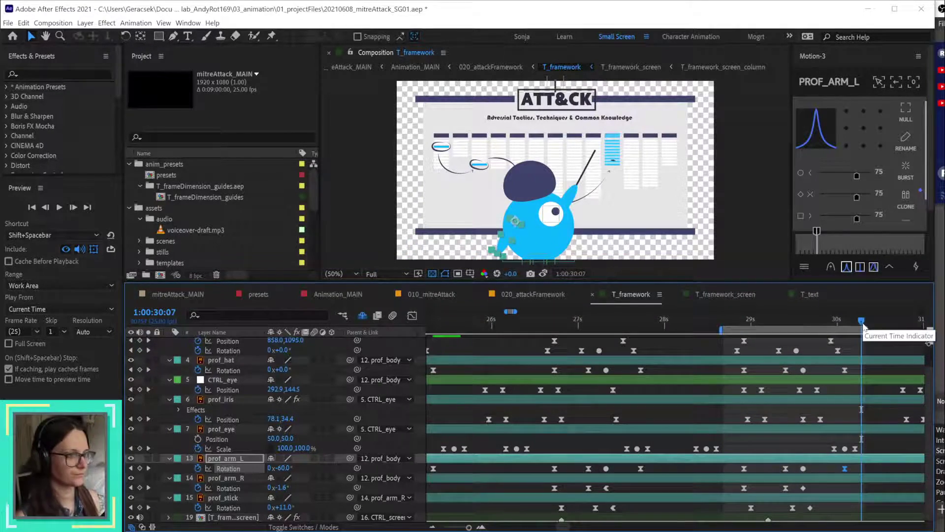
key("space")
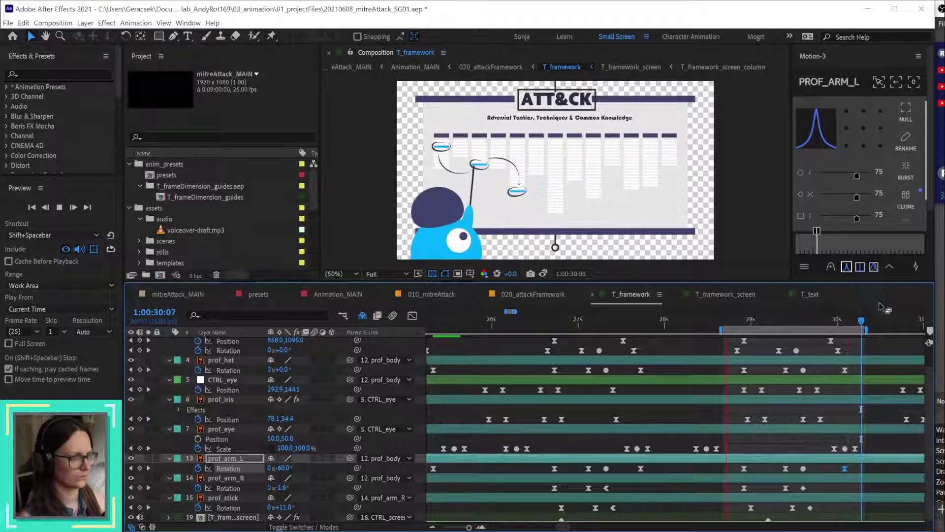
key("space")
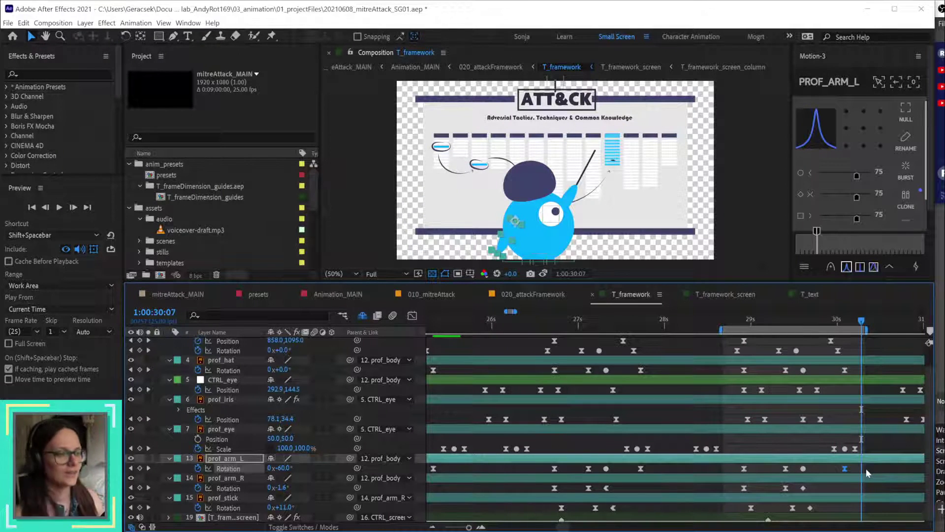
key("space")
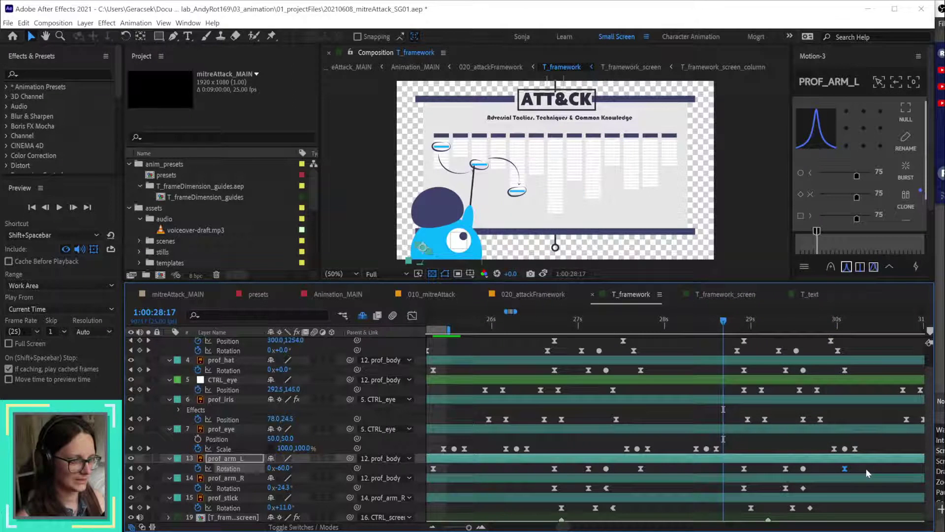
Step: Undo the arm and stick edits back to the selected source keyframes around 1:00:24:08, and clone that Rotation set again at 1:00:26:18
key("ctrl+z")
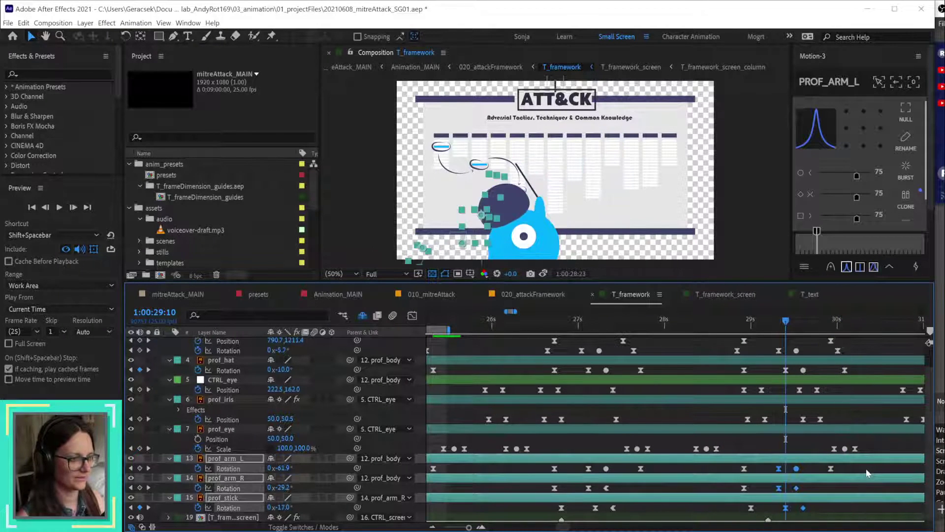
key("ctrl+shift+z")
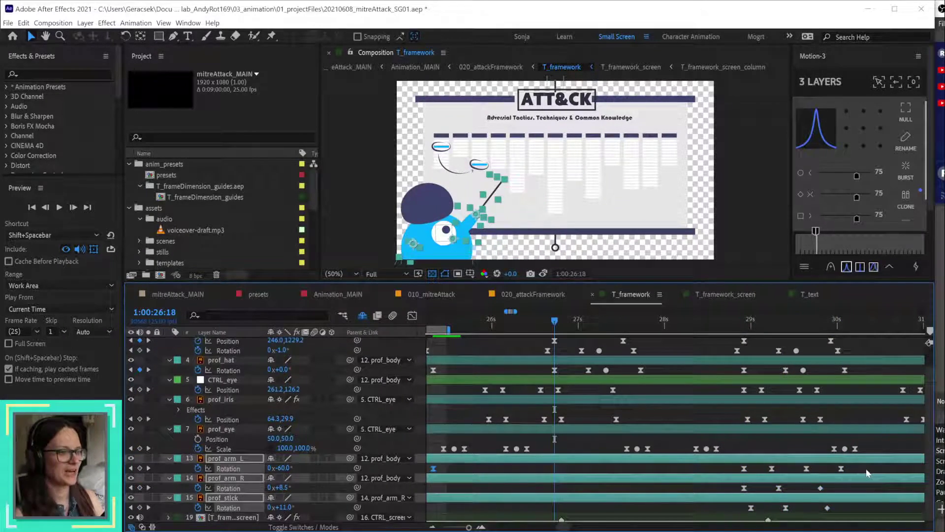
scroll(884, 476, "down", 2)
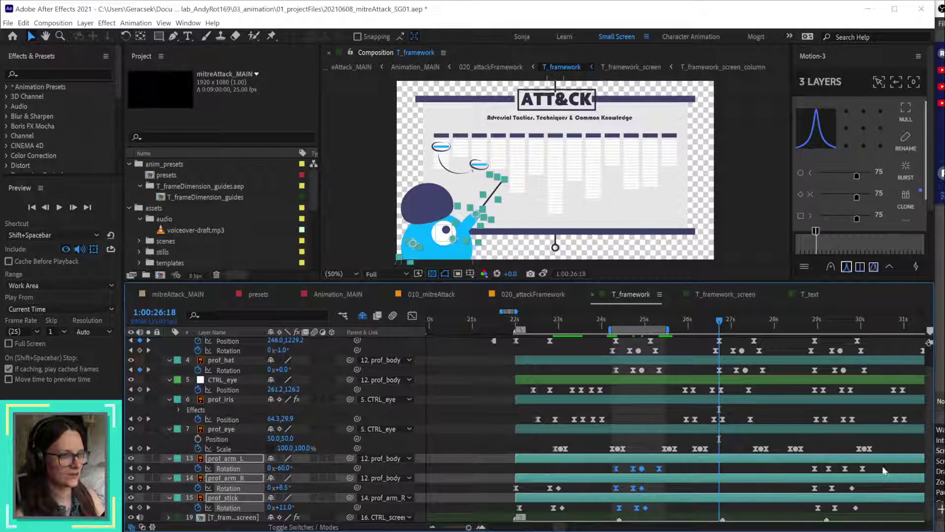
key("ctrl+v")
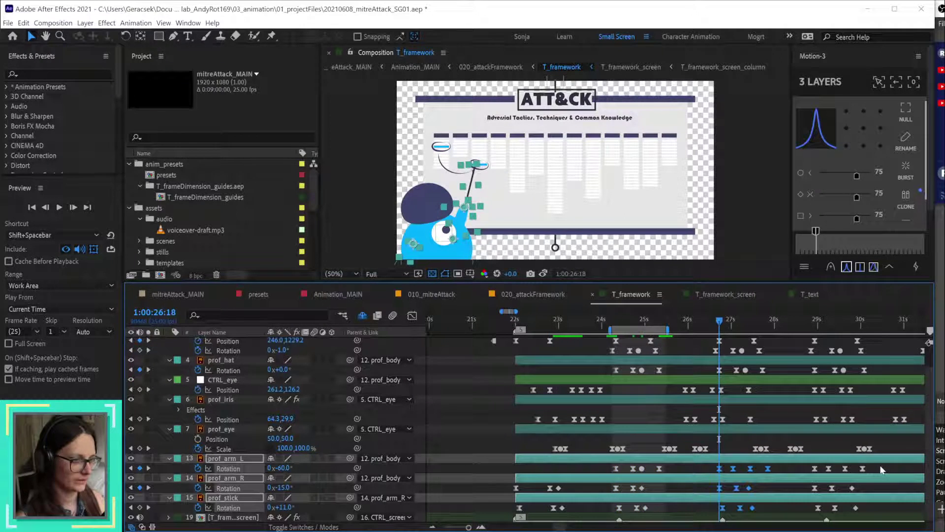
scroll(775, 452, "up", 2)
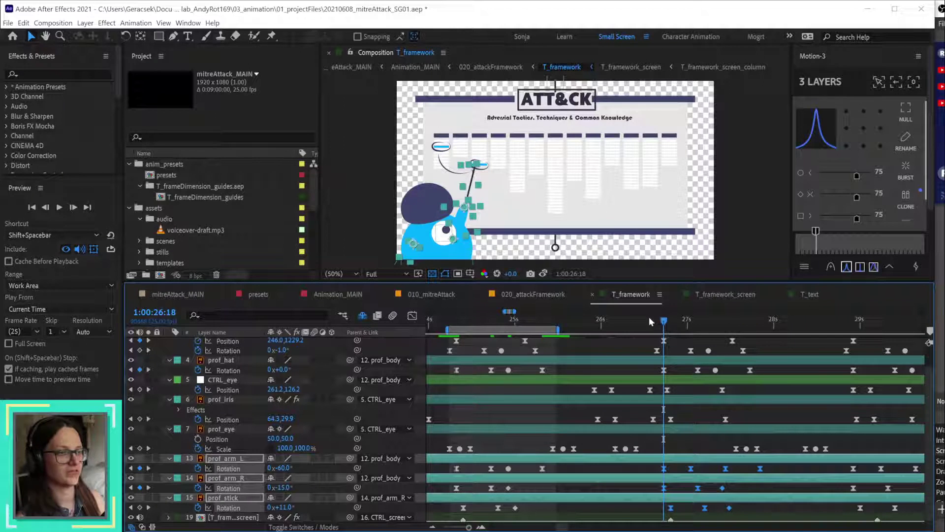
Step: Scrub through the move from 1:00:26:16 and shift prof_arm_L's second Rotation keyframe to 1:00:27:03, aligned with prof_arm_R's
left_click_drag(661, 325, 677, 322)
scroll(726, 397, "up", 1)
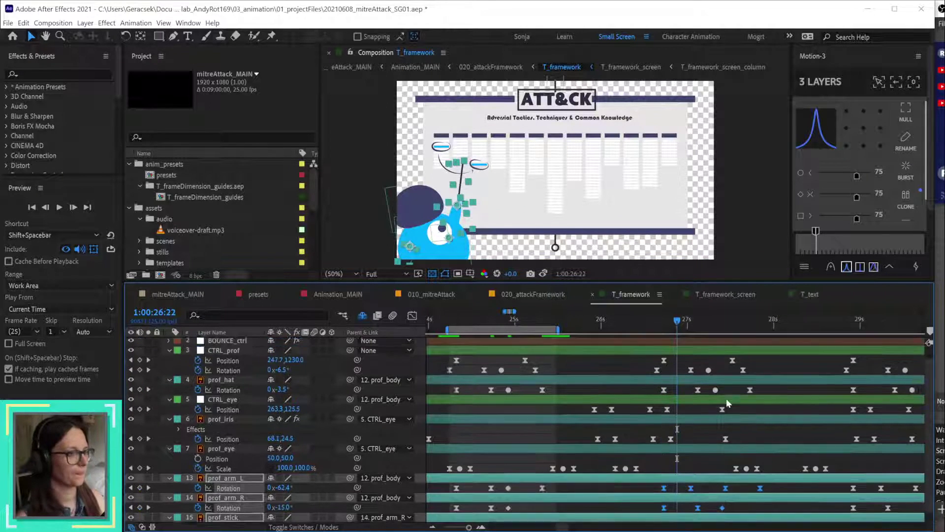
left_click_drag(678, 321, 689, 322)
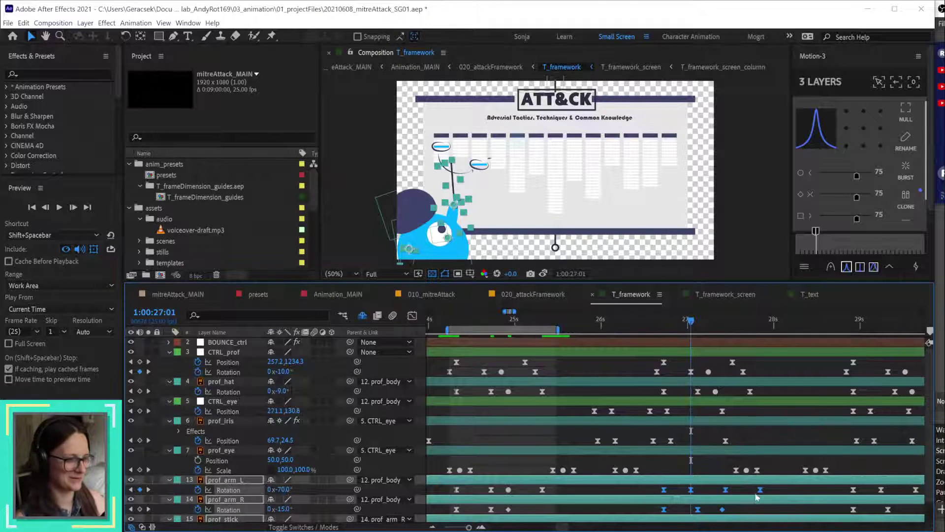
scroll(757, 496, "down", 1)
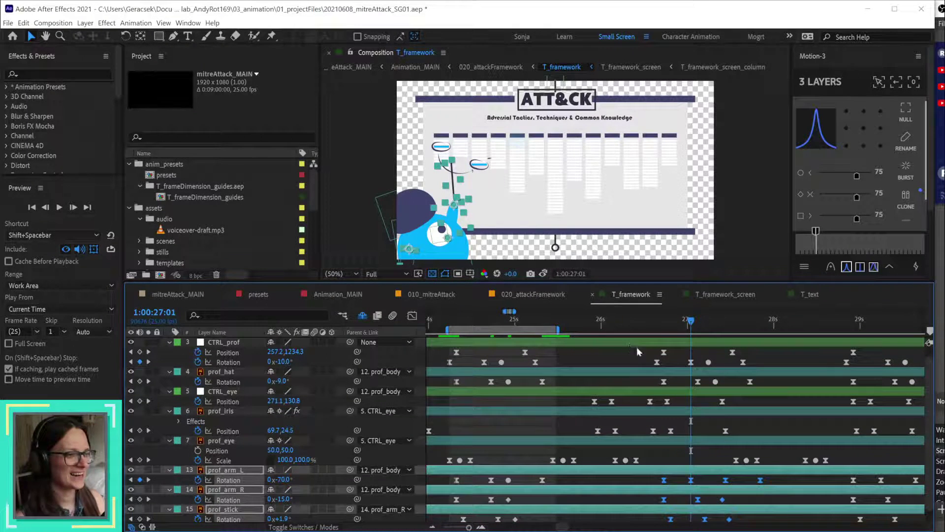
left_click_drag(662, 330, 657, 330)
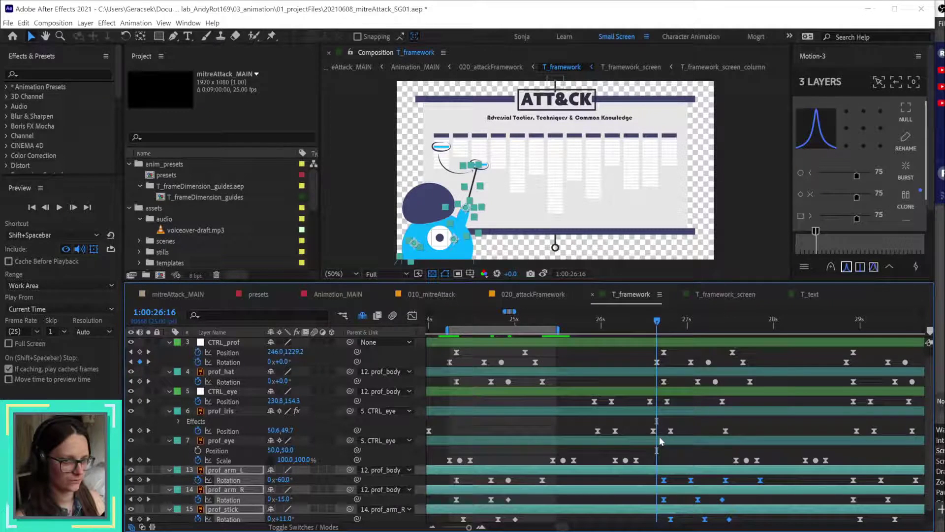
left_click_drag(662, 327, 697, 324)
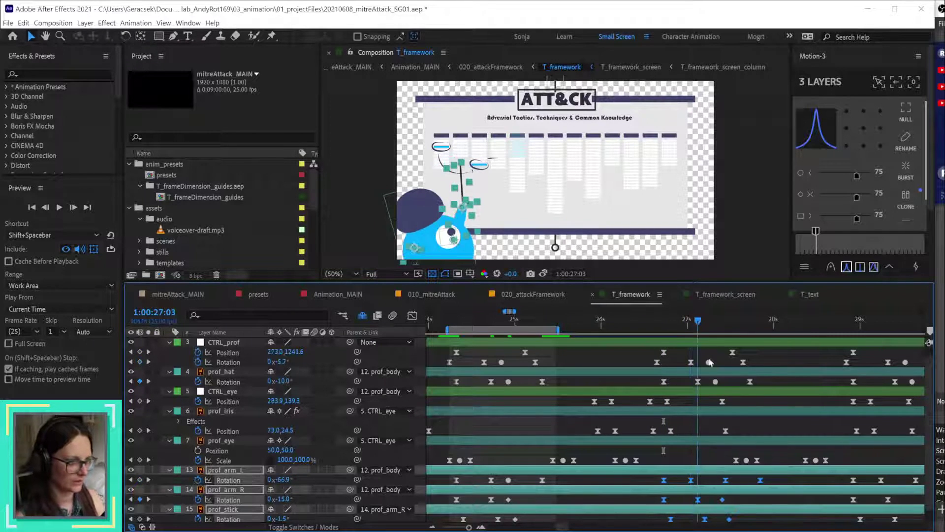
left_click_drag(691, 479, 697, 480)
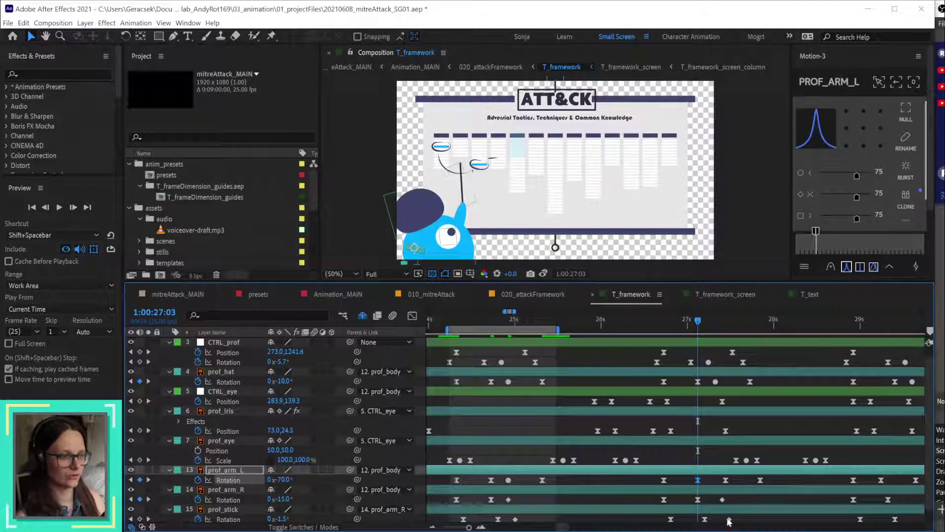
Step: Move prof_arm_L's third Rotation keyframe to 1:00:27:10 and convert the third keyframes of both arms to Auto Bezier
scroll(762, 476, "down", 1)
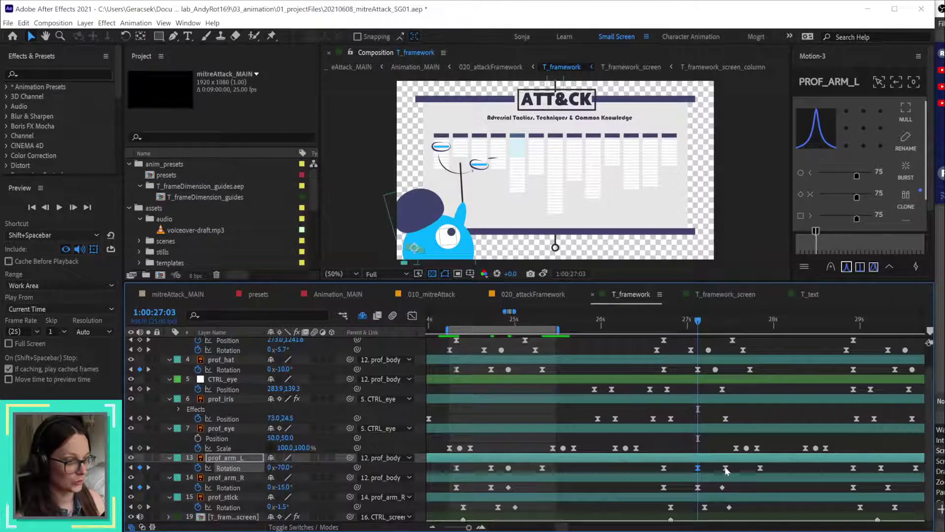
left_click_drag(726, 467, 720, 467)
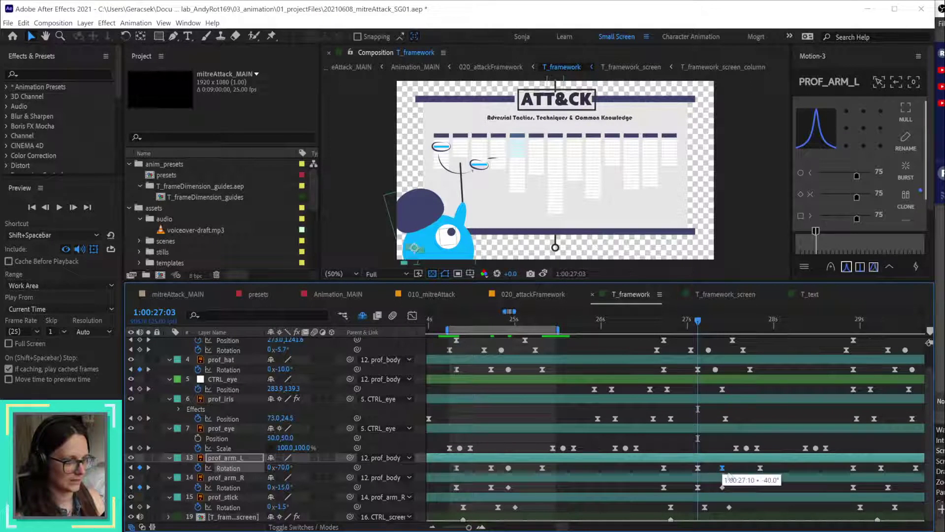
left_click(722, 487, "shift")
left_click(722, 487, "ctrl")
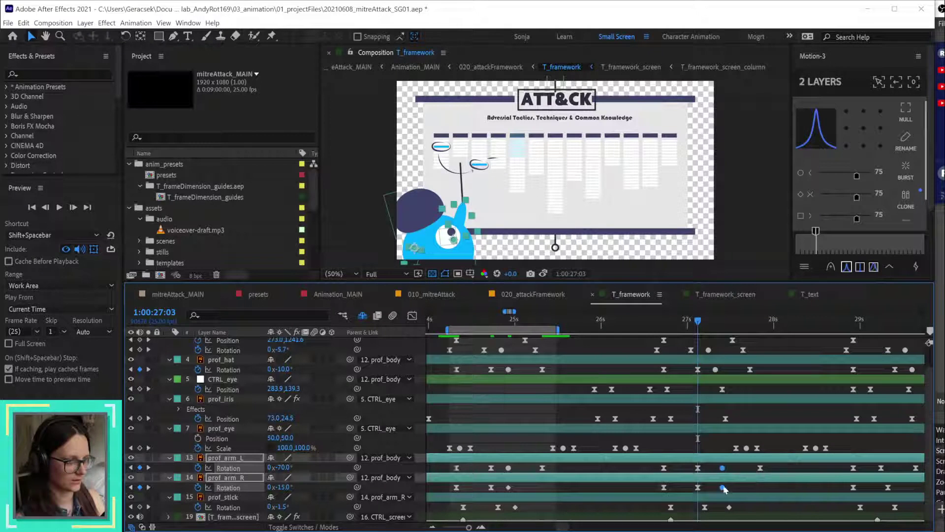
Step: Select the eased arm and stick Rotation keyframes across both moves, and step to the stick's second keyframe at 1:00:27:05
left_click_drag(704, 463, 640, 492)
left_click(761, 468, "shift")
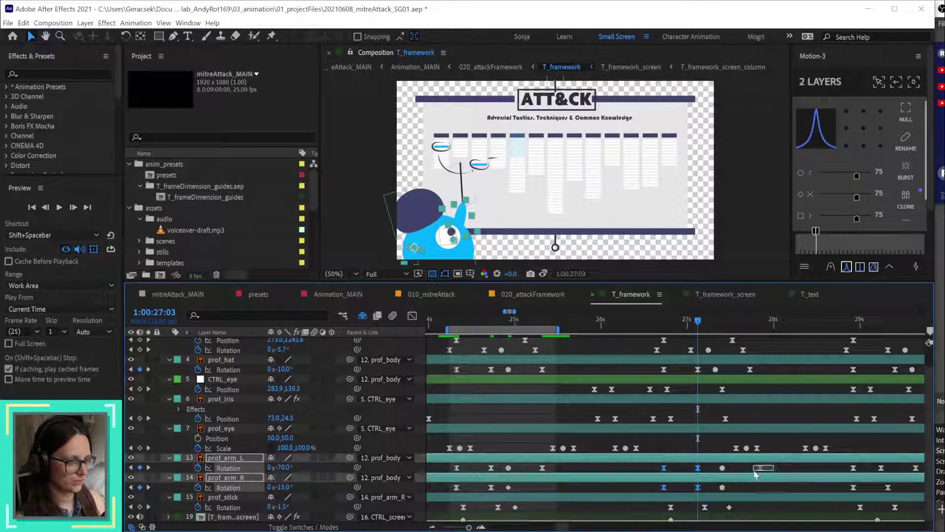
left_click_drag(502, 462, 510, 512)
left_click_drag(528, 465, 568, 476)
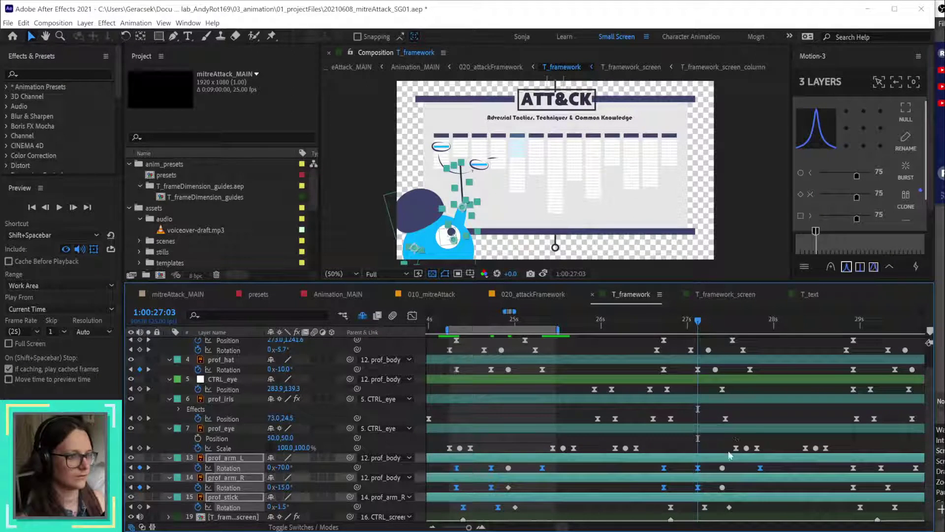
left_click_drag(667, 511, 711, 509)
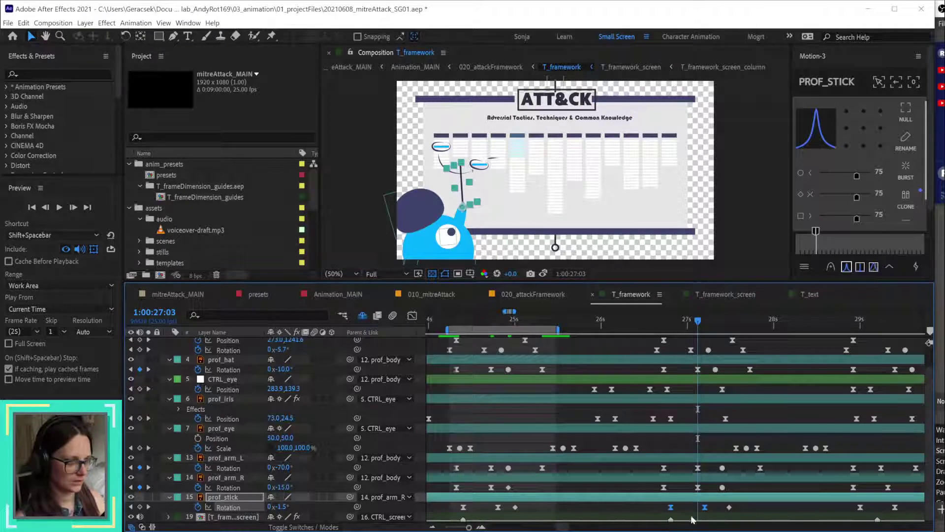
key("Page_Down")
key("Page_Down")
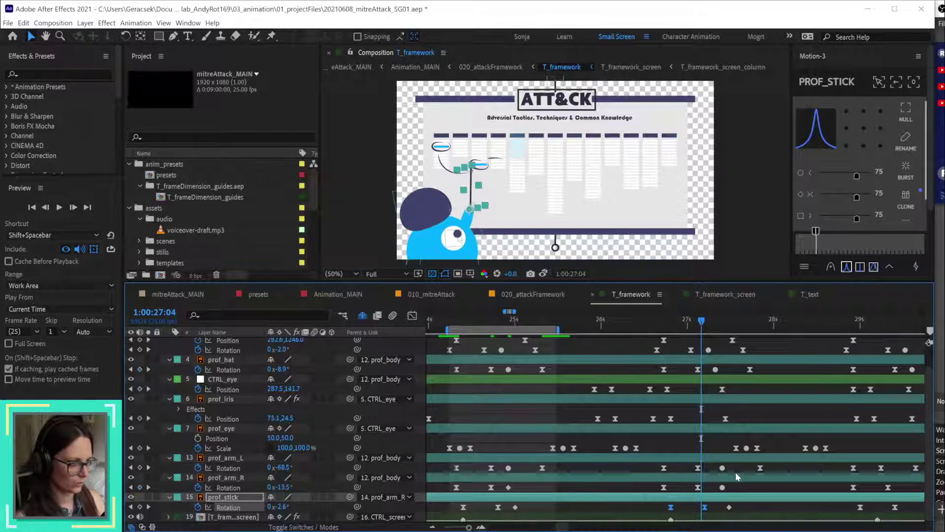
Step: In the move starting at 1:00:28:23, shift both arms' second Rotation keyframes to 1:00:29:10 and align prof_arm_R's third with prof_arm_L's third
left_click_drag(850, 470, 691, 468)
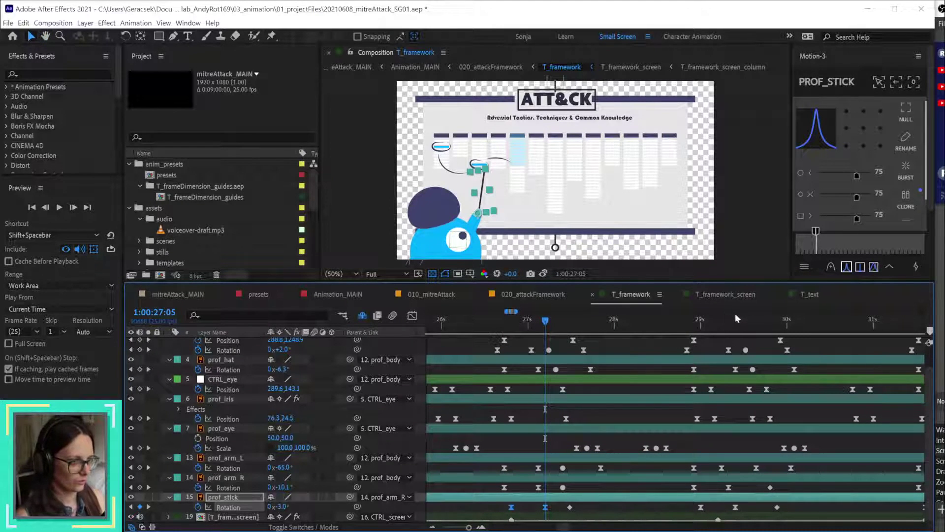
left_click(692, 321)
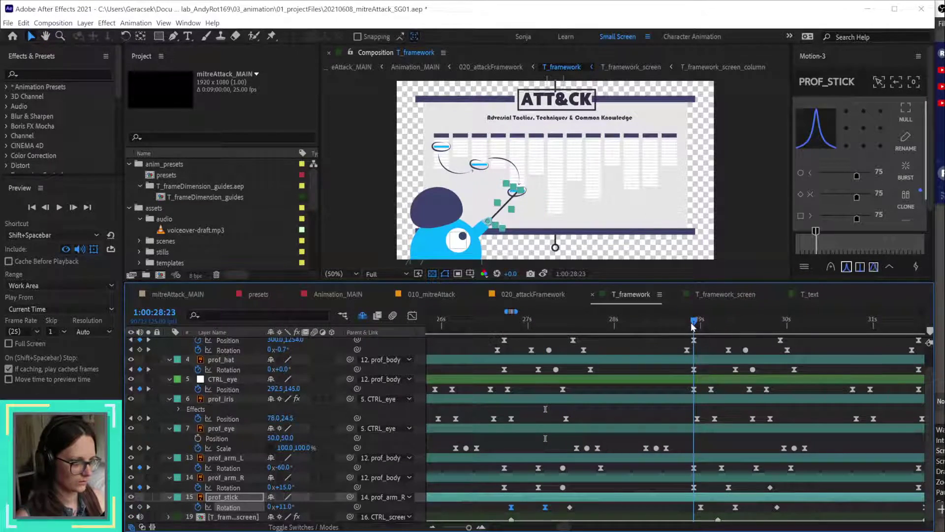
left_click_drag(691, 322, 734, 328)
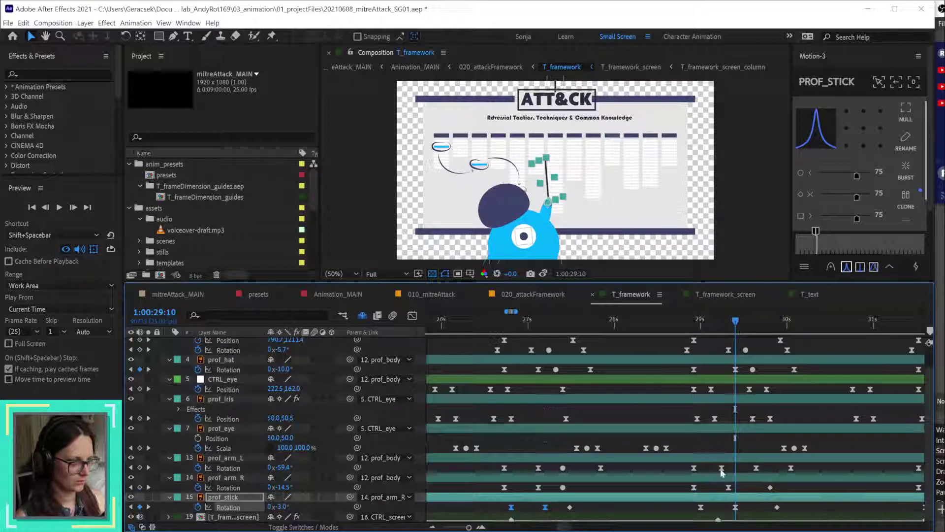
left_click_drag(722, 467, 757, 491)
left_click(729, 487)
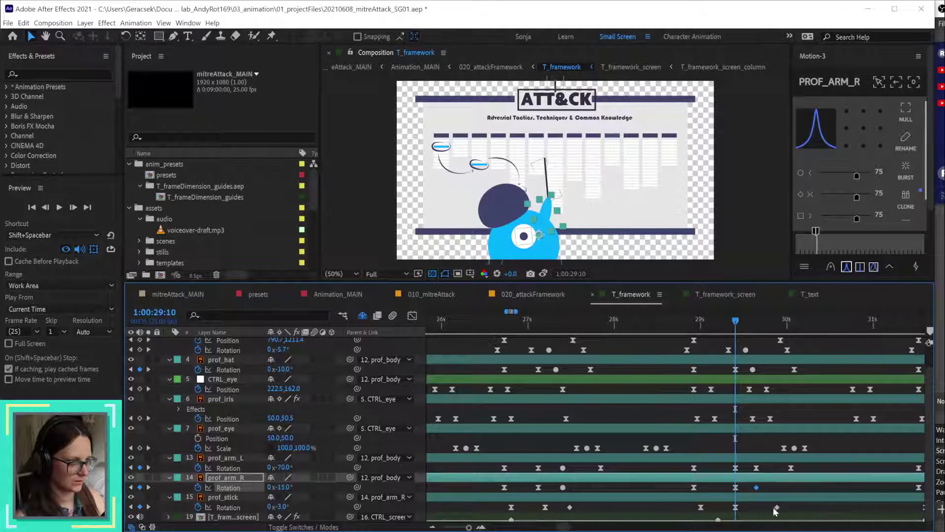
Step: Shift prof_stick's second and third Rotation keyframes in the current move to 1:00:29:12 and 1:00:29:18, and convert prof_arm_L's third to Auto Bezier
left_click_drag(776, 507, 763, 507)
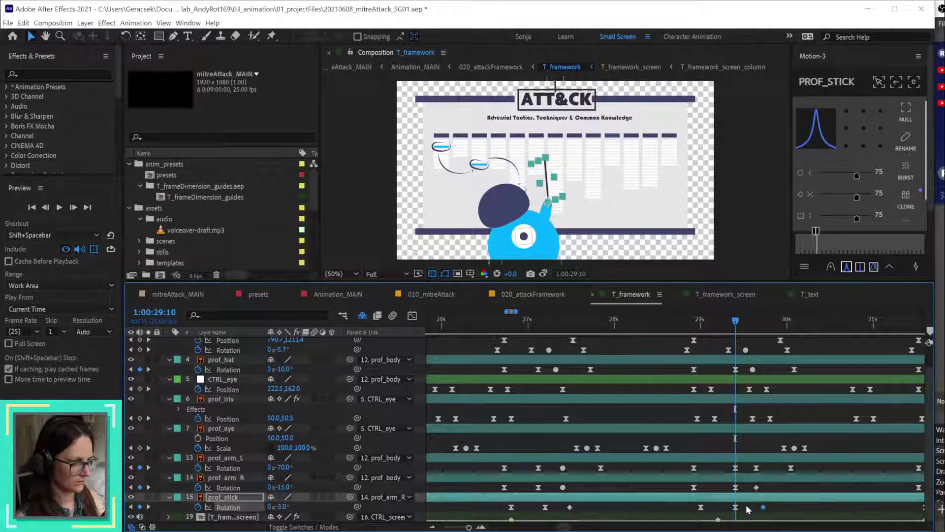
left_click(733, 507)
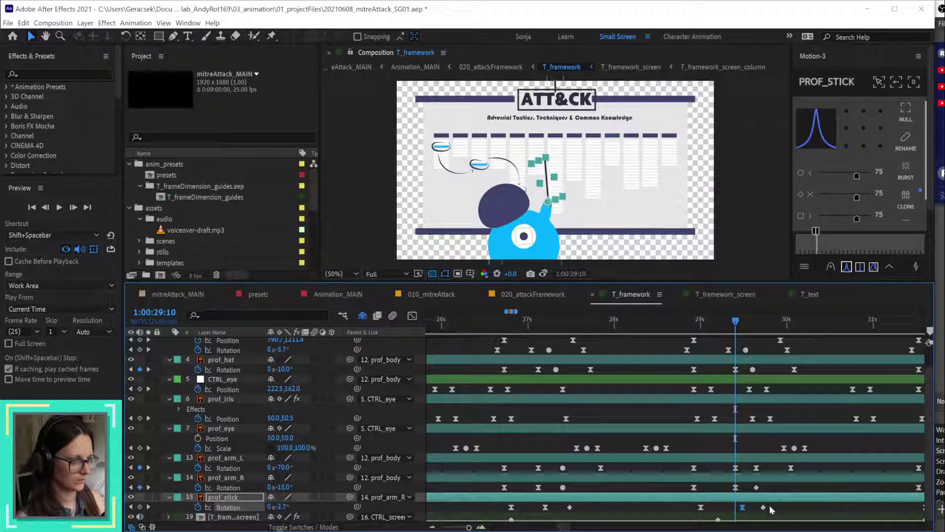
left_click_drag(745, 473, 664, 519)
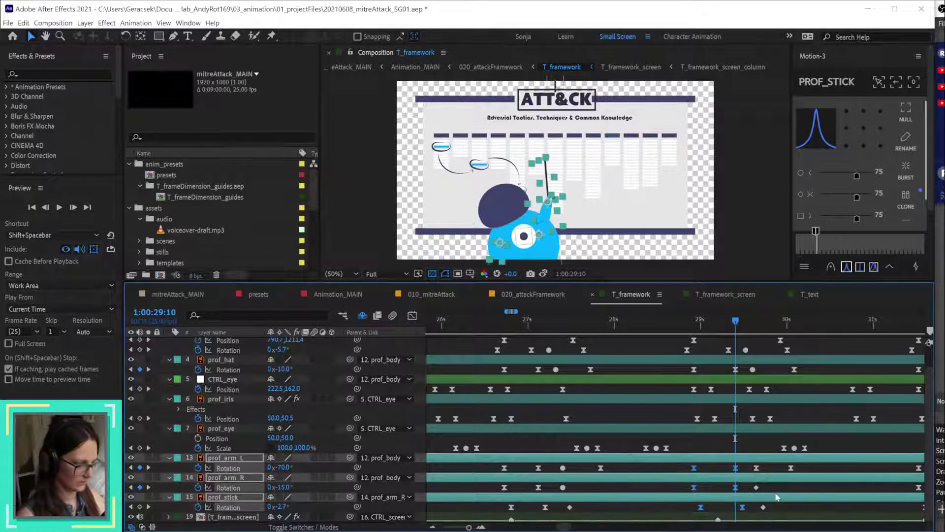
left_click(790, 467)
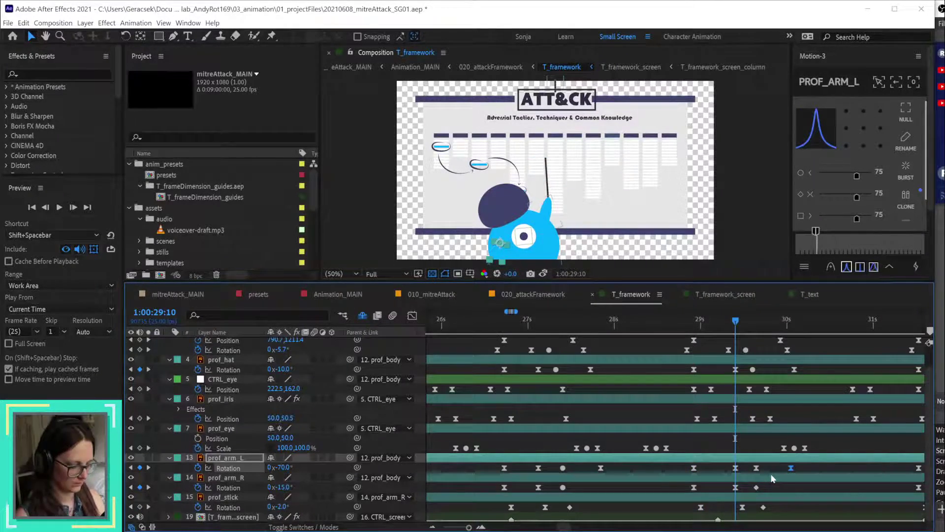
left_click(756, 468)
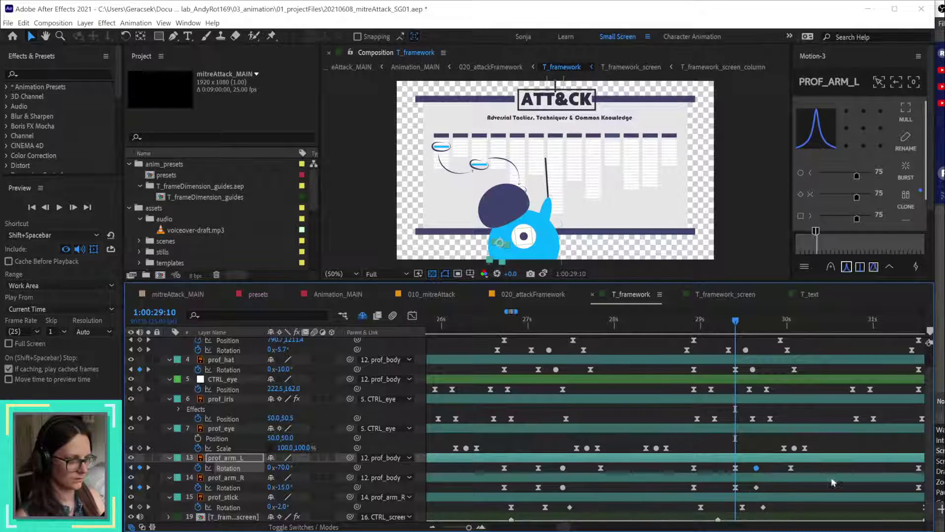
Step: In the move starting at 1:00:31:13, shift prof_arm_L's second Rotation keyframe to 1:00:31:23 and align its third with prof_arm_R's third
scroll(832, 483, "right", 5)
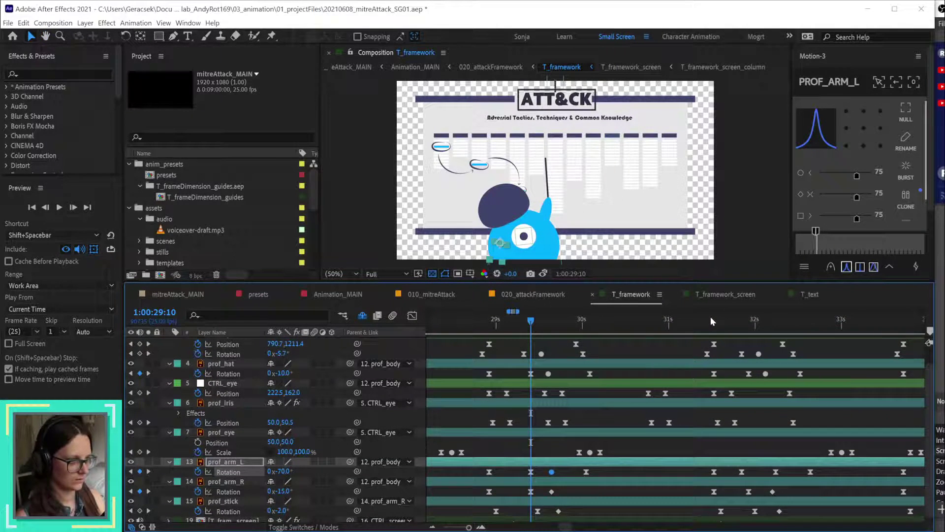
left_click(714, 320)
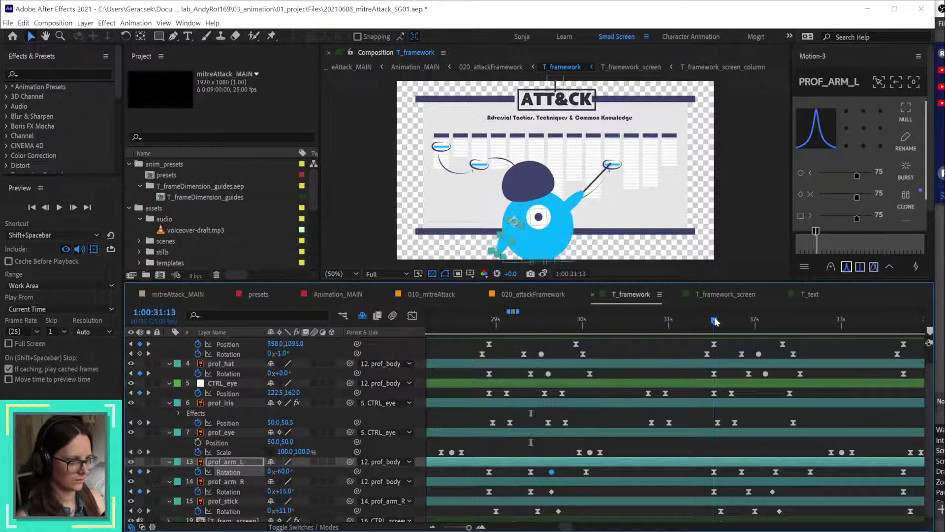
left_click(741, 319)
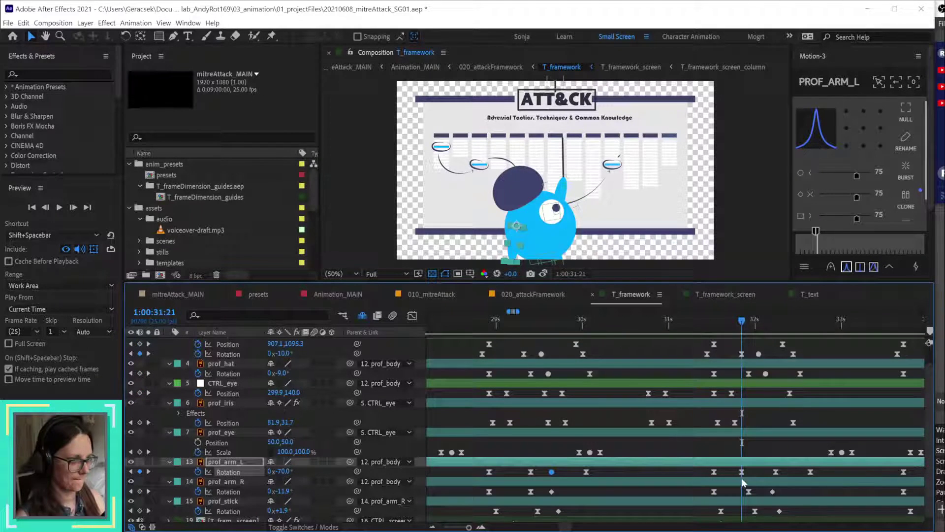
mouse_move(741, 320)
left_mouse_down()
mouse_move(716, 322)
mouse_move(757, 331)
left_mouse_up()
left_click_drag(742, 472, 772, 472)
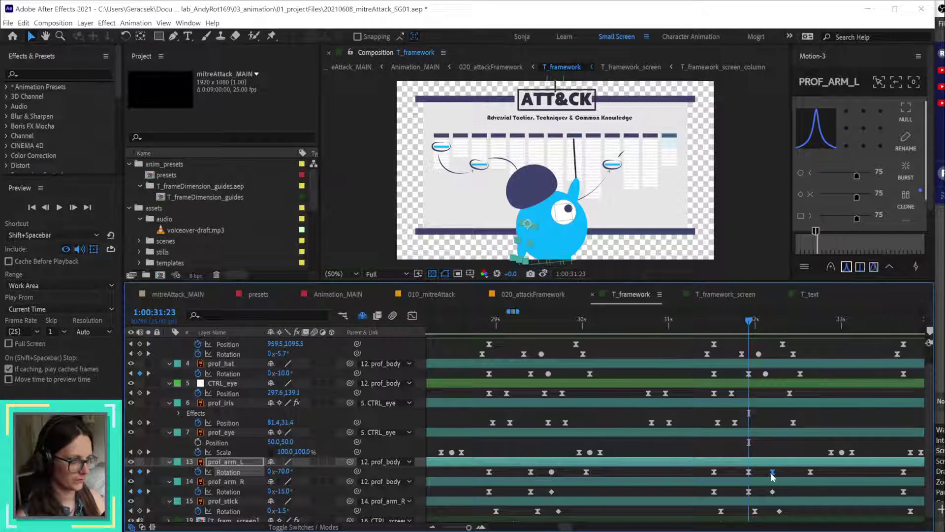
Step: Align both arms' third Rotation keyframes with prof_hat's third, at 1:00:32:03 in the later move and 1:00:29:15 in the earlier one
left_click(764, 325)
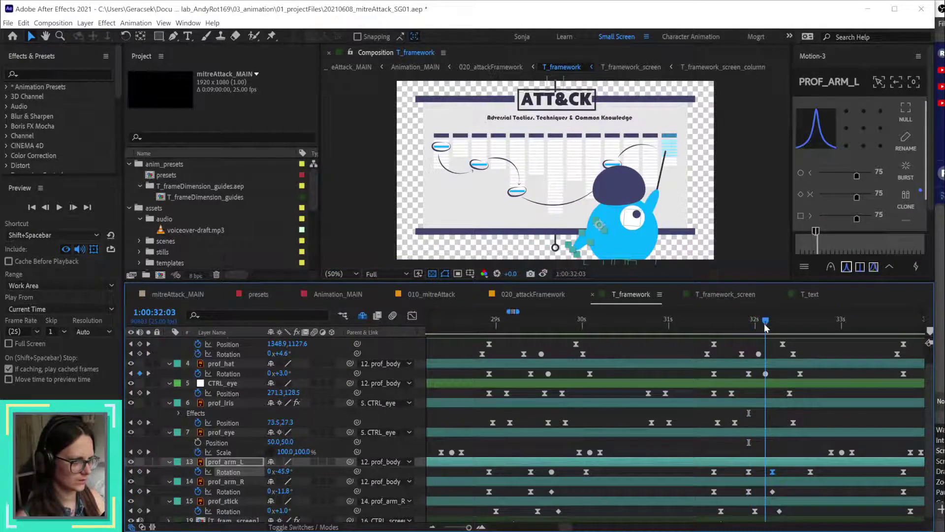
left_click_drag(769, 472, 765, 491)
left_click_drag(550, 326, 548, 324)
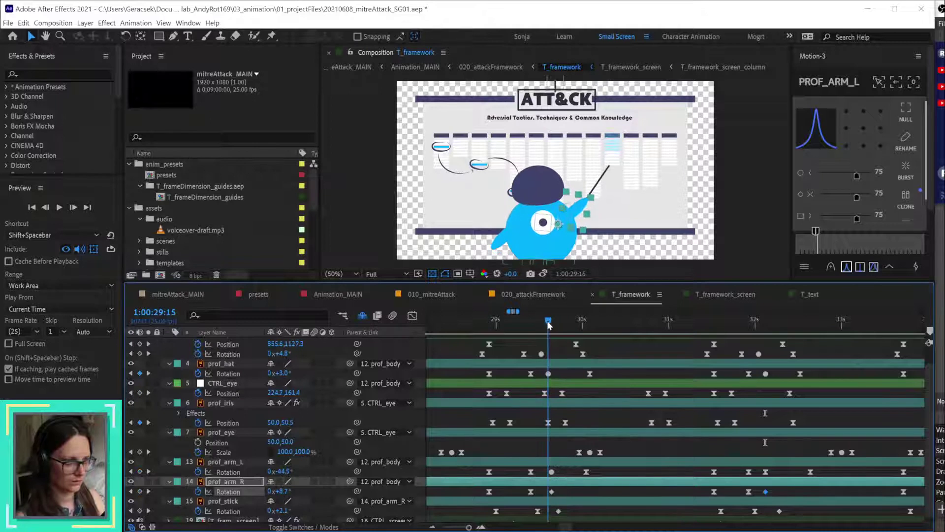
mouse_move(565, 466)
left_mouse_down()
mouse_move(546, 500)
mouse_move(548, 471)
left_mouse_up()
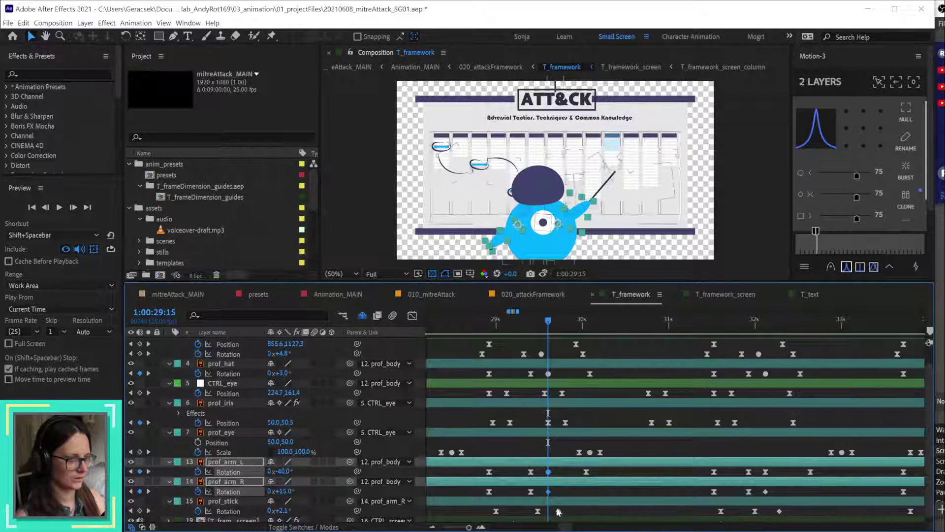
Step: Shift prof_stick's second and third Rotation keyframes one frame earlier, placing the third at 1:00:29:17
key("Page_Down")
key("Page_Down")
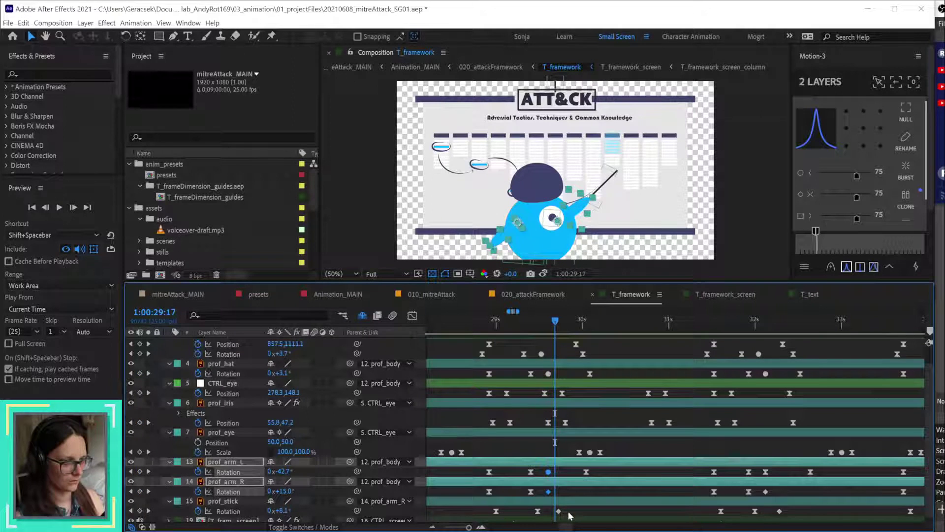
left_click(537, 511)
left_click_drag(559, 511, 555, 511)
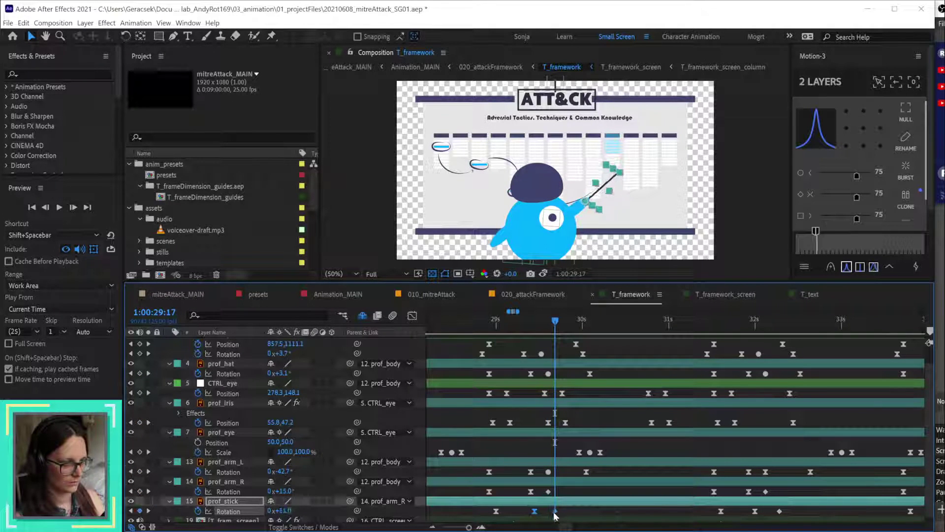
Step: Move prof_stick's third Rotation keyframe to 1:00:32:05 and convert prof_arm_L's keyframe at 1:00:32:03 to Auto Bezier
left_click_drag(748, 329, 765, 319)
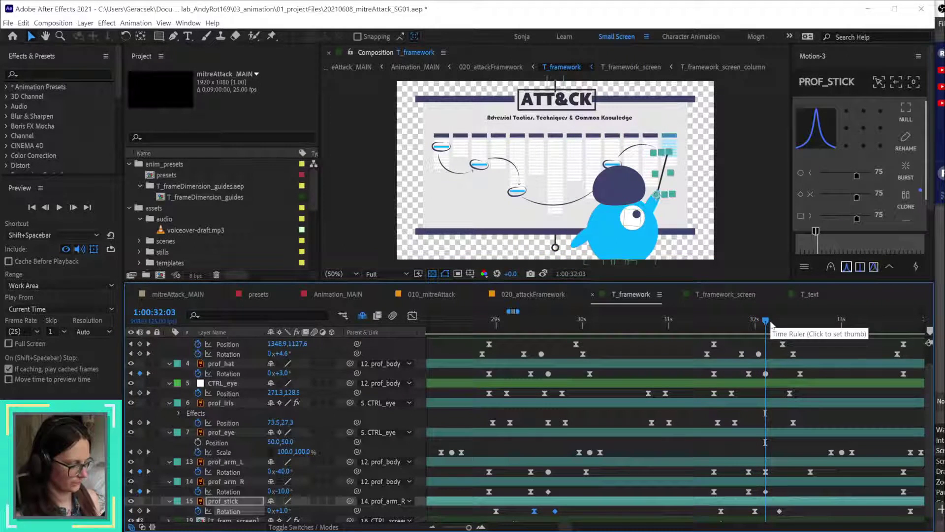
key("Page_Down")
key("Page_Down")
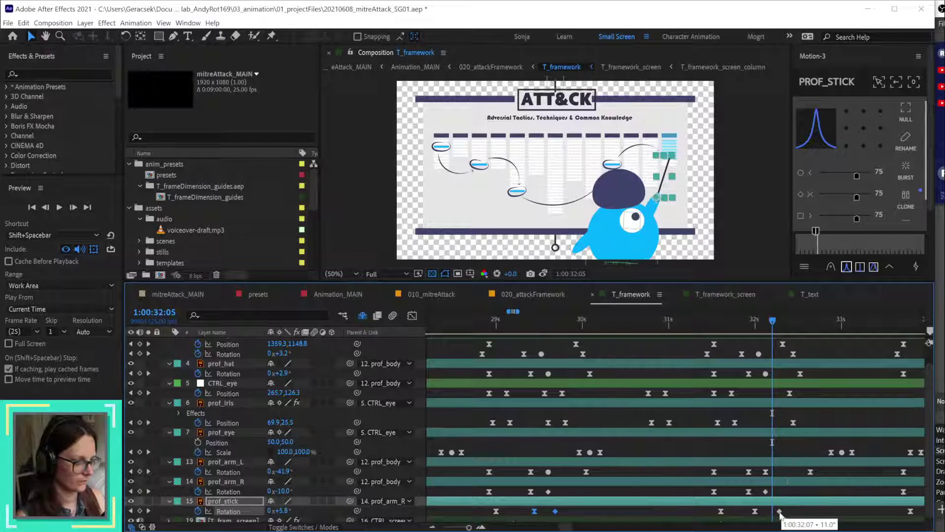
left_click_drag(780, 511, 772, 512)
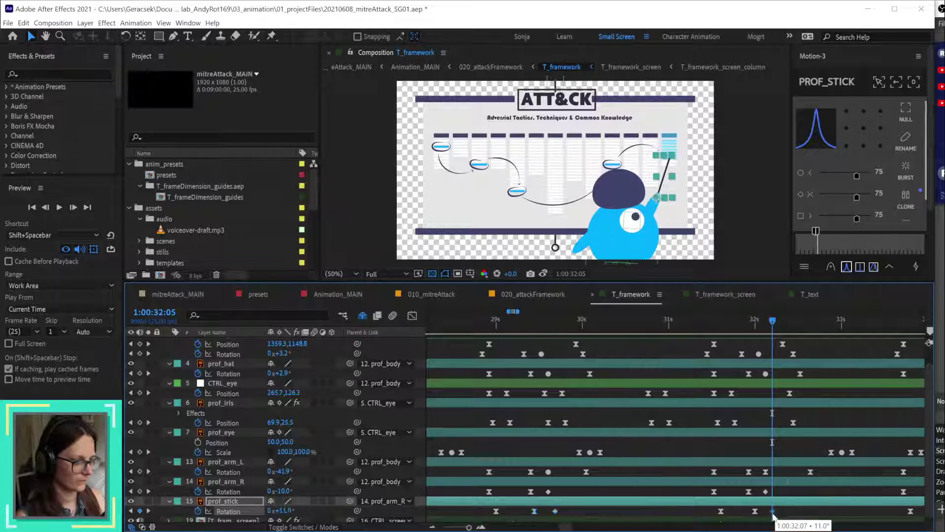
left_click(765, 472, "ctrl")
Step: Move prof_arm_L's fourth Rotation keyframe to 1:00:32:15, two frames after prof_hat's last keyframe of the move
left_click_drag(784, 326, 803, 328)
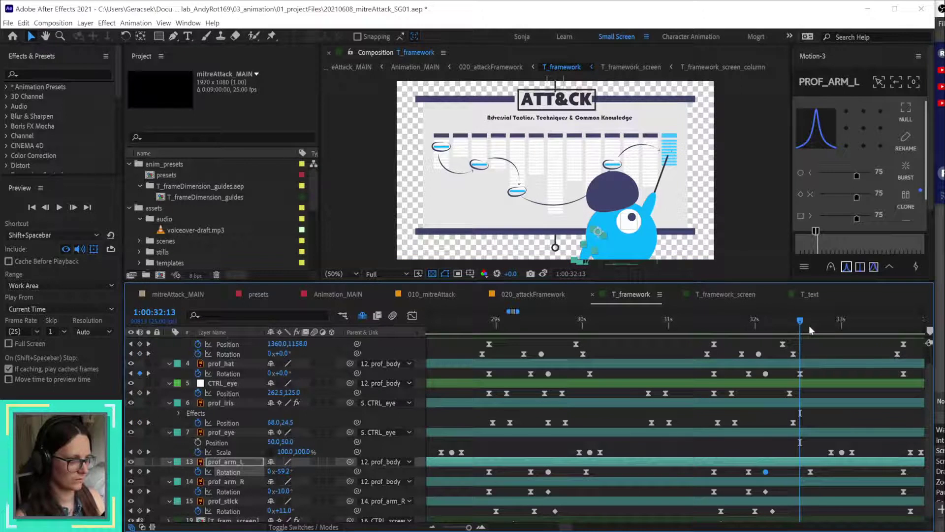
key("Page_Down")
key("Page_Down")
left_click_drag(809, 472, 806, 473)
Step: Move prof_arm_L's fourth Rotation keyframe to 1:00:30:04, and select the first two arm and stick keyframes and prof_arm_L's fourth in the following move
left_click_drag(588, 326, 590, 326)
key("Page_Down")
key("Page_Down")
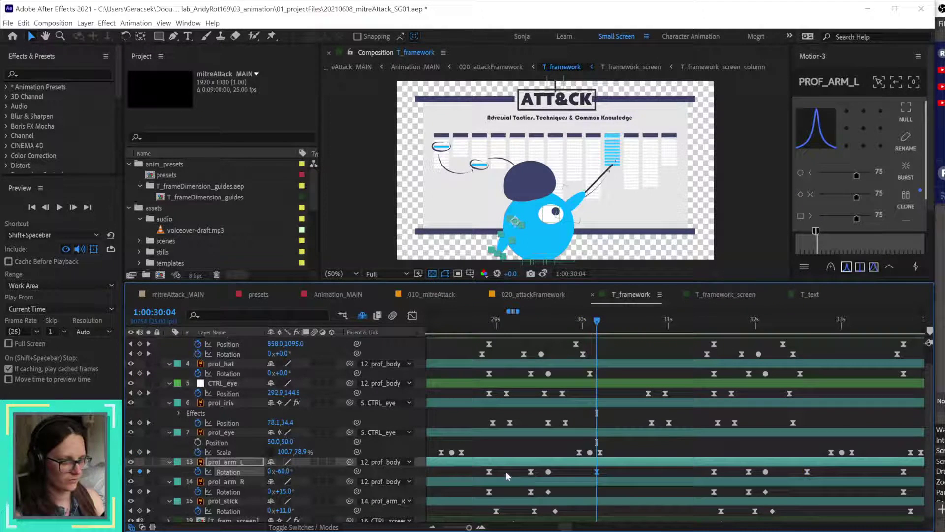
left_click_drag(696, 468, 762, 516)
left_click(807, 472)
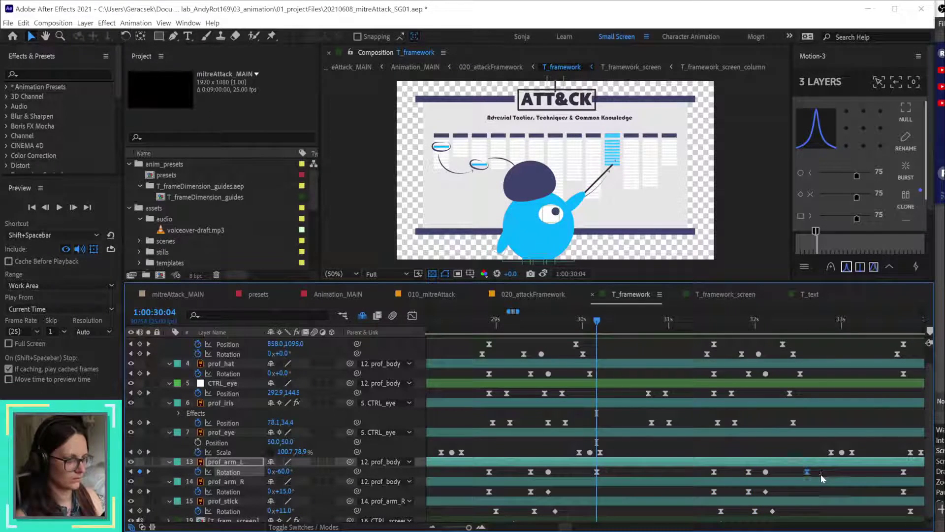
Step: In the move starting at 1:00:33:18, shift prof_arm_L's second Rotation keyframe to 1:00:34:05 and go to prof_hat's third keyframe at 1:00:34:10
key("h")
left_click_drag(836, 490, 616, 486)
left_click(682, 321)
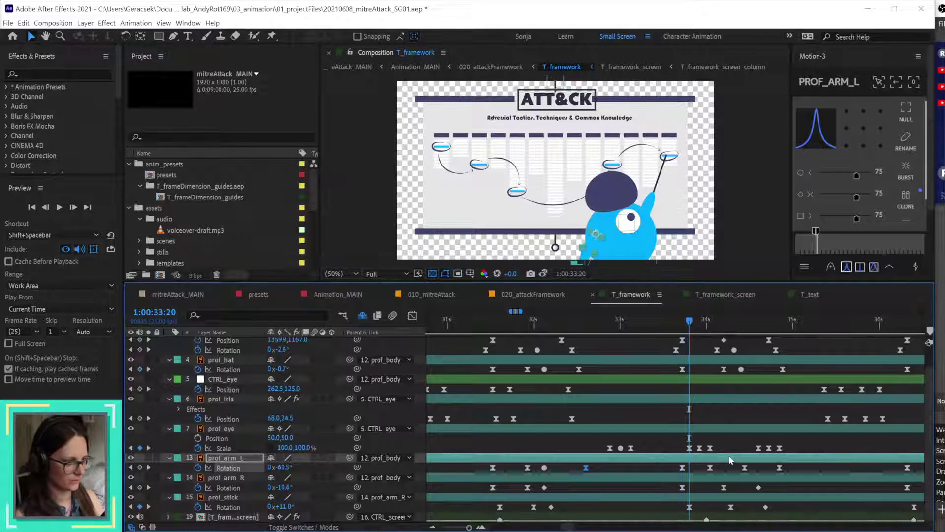
left_click_drag(682, 321, 724, 321)
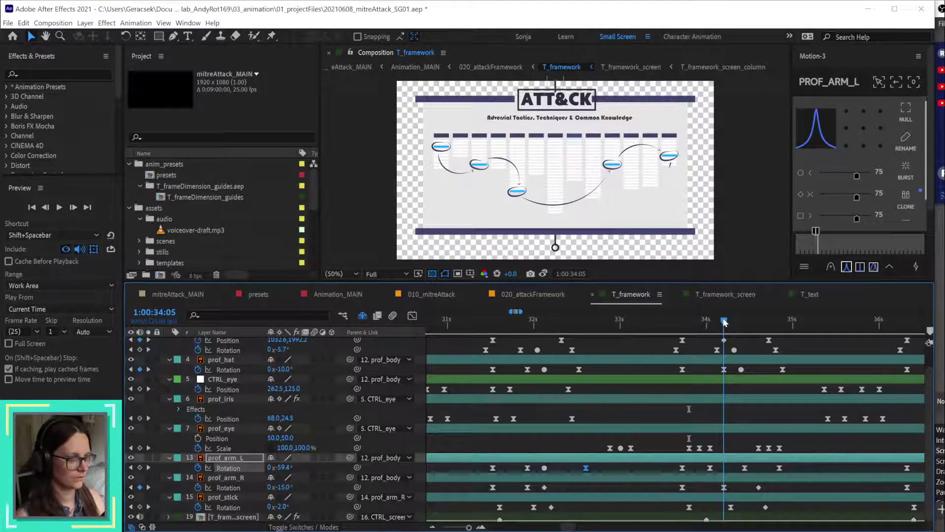
left_click_drag(710, 467, 724, 468)
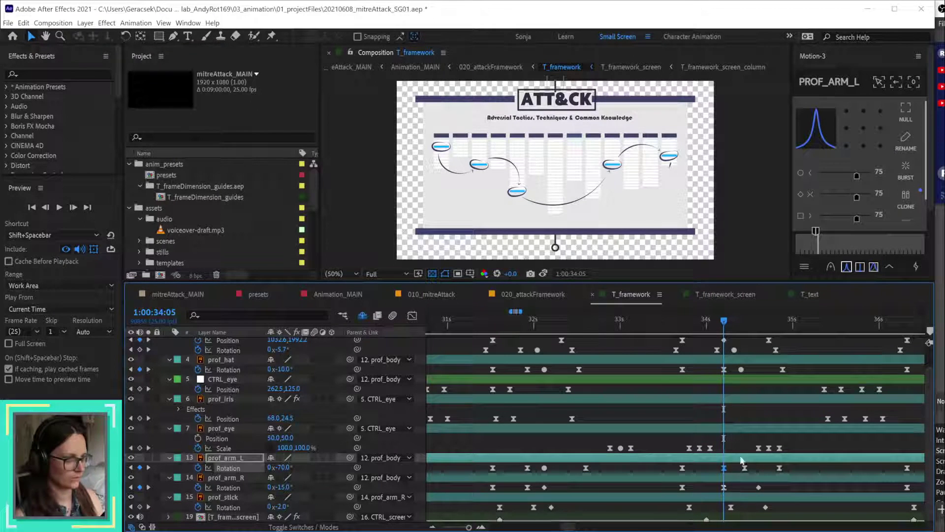
left_click(741, 319)
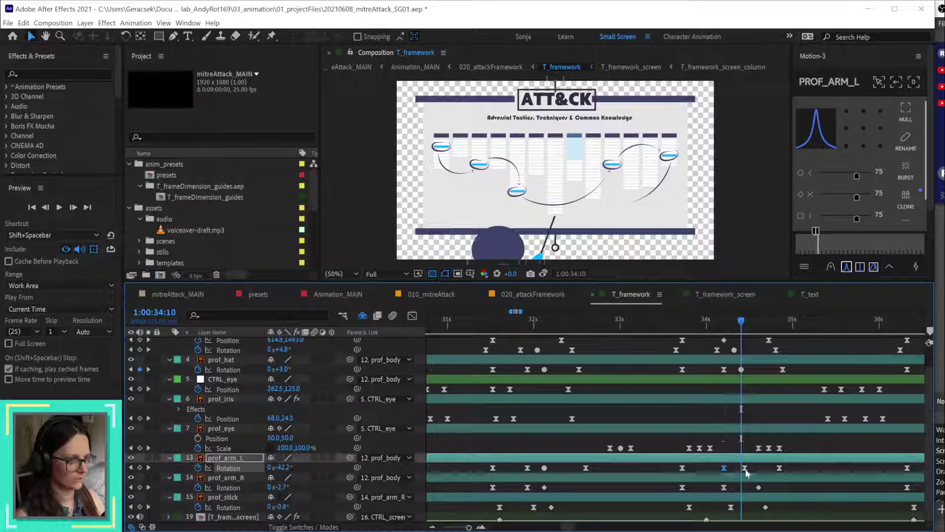
Step: Retime the prof_arm_L and prof_arm_R Rotation keyframes after 34 s to 1:00:34:10, and the prof_stick one to 1:00:34:12
left_click_drag(745, 468, 740, 487)
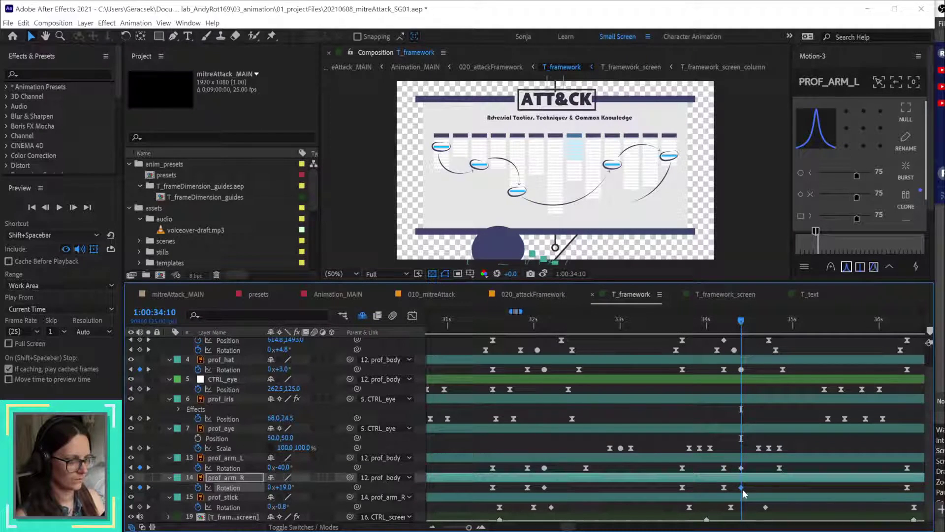
key("Page_Down")
key("Page_Down")
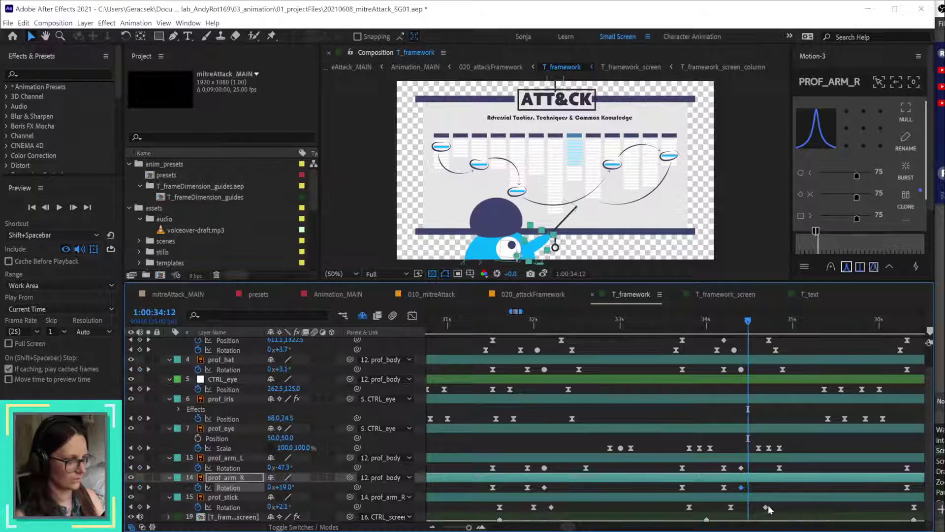
left_click_drag(766, 507, 748, 507)
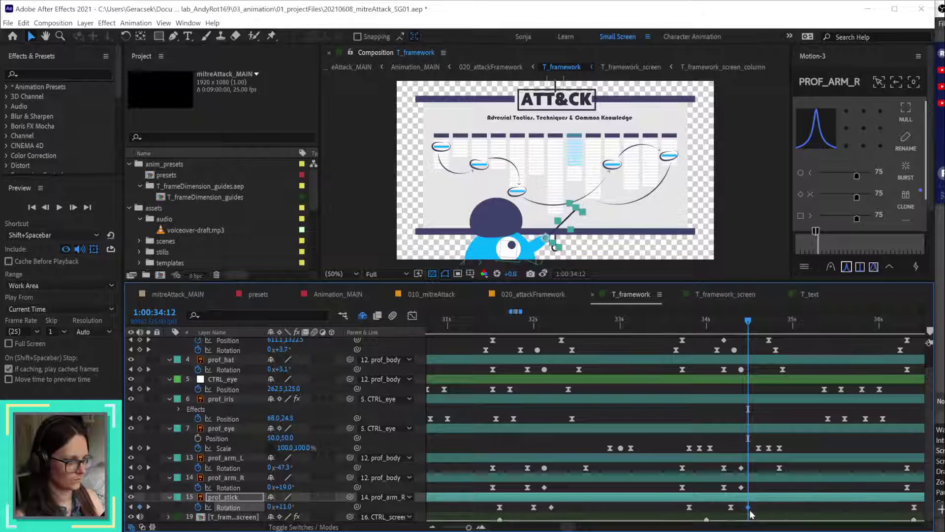
Step: Move prof_arm_L's settling Rotation keyframe to 1:00:34:22 and convert its keyframe at 1:00:34:10 to Auto Bezier
left_click(783, 325)
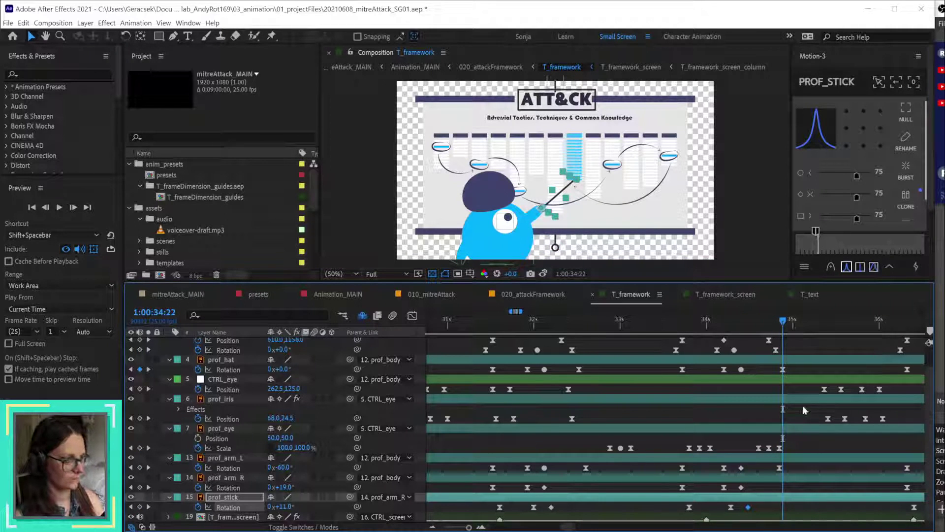
left_click_drag(779, 467, 783, 468)
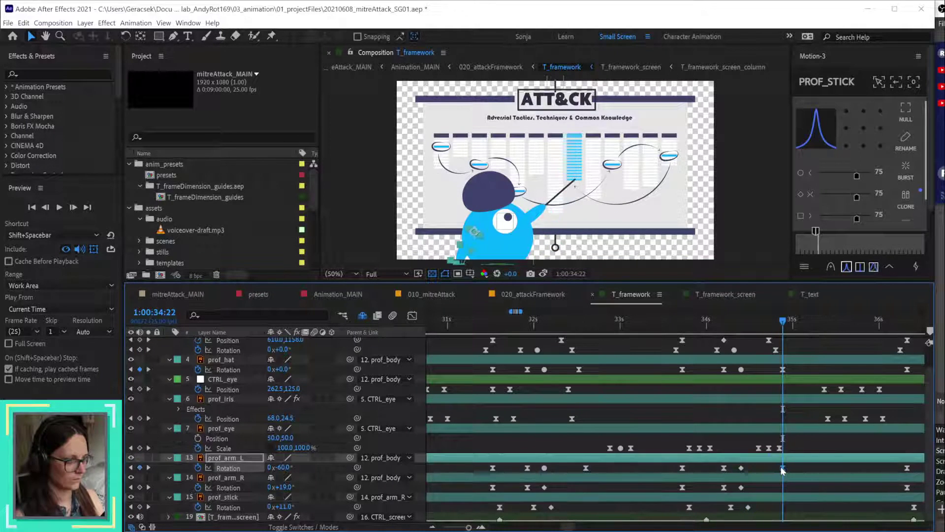
left_click(720, 320)
left_click(729, 320)
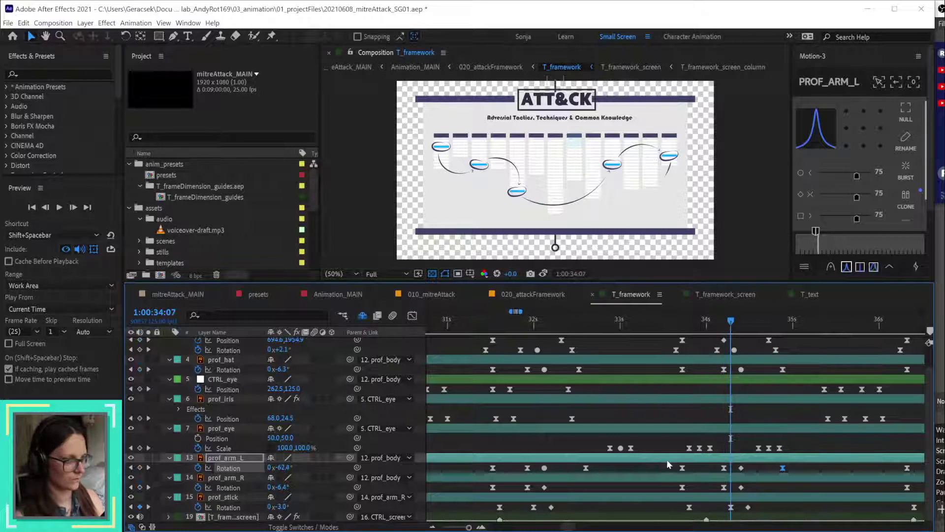
left_click_drag(666, 461, 736, 522)
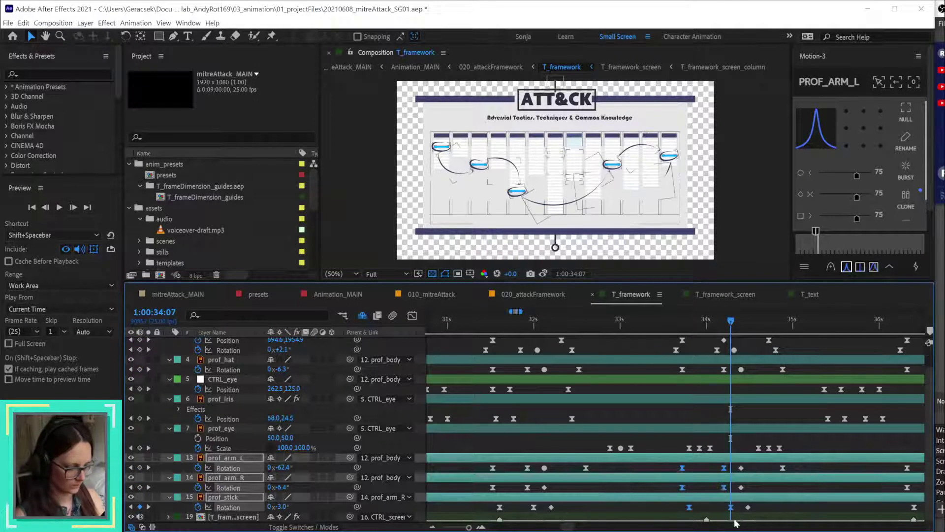
left_click(782, 467)
left_click(740, 468, "ctrl")
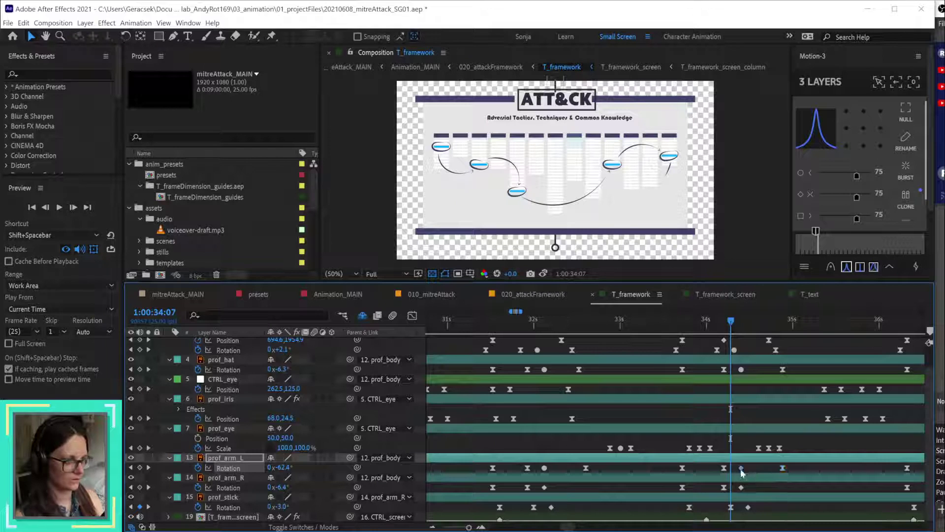
Step: Move prof_arm_L's second Rotation keyframe of the 36 s gesture to 1:00:36:18
left_click_drag(846, 465, 571, 466)
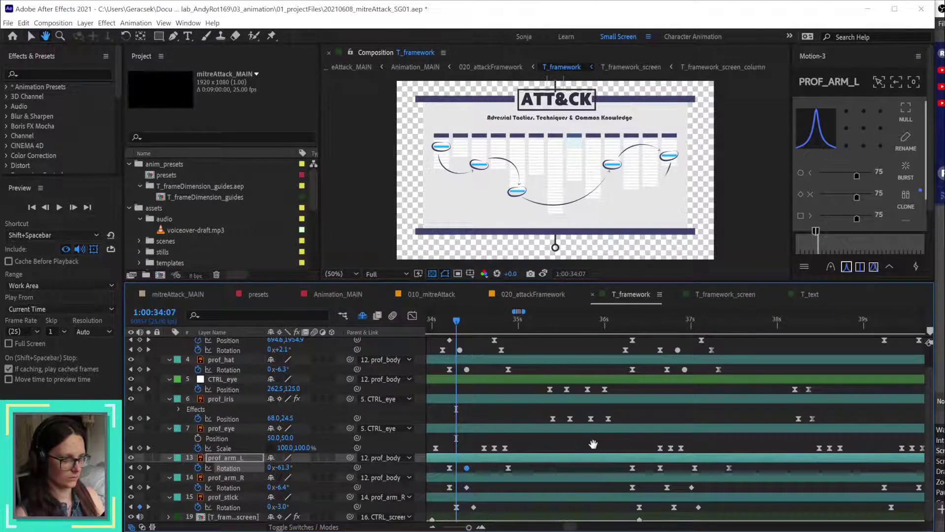
left_click_drag(633, 318, 660, 318)
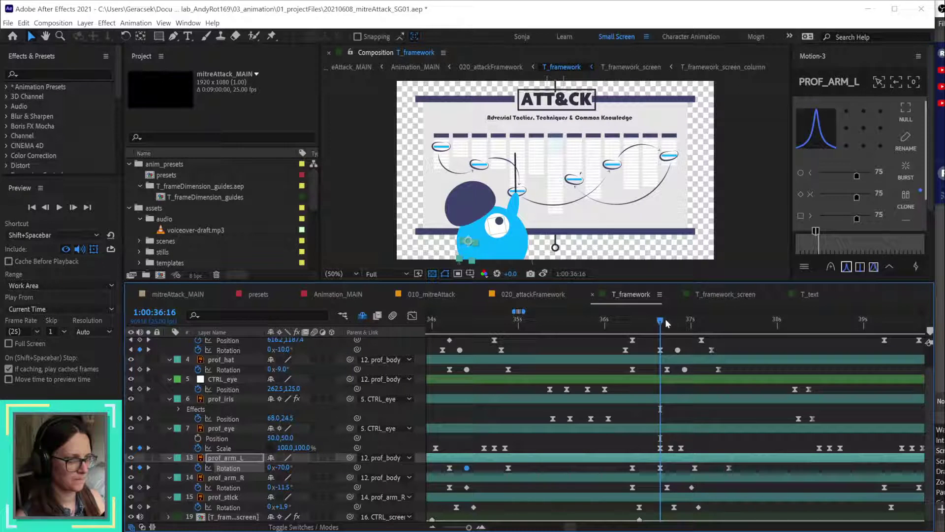
left_click(667, 319)
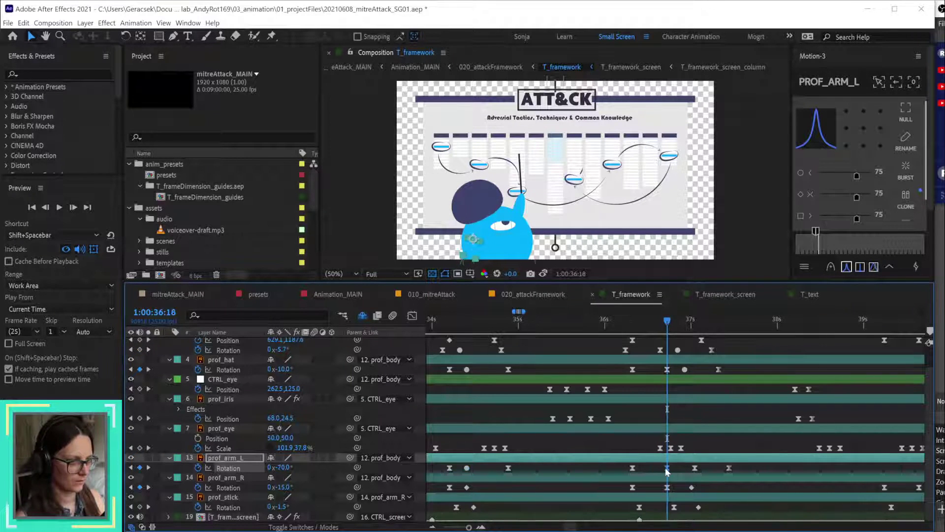
Step: Move the next prof_arm_L and prof_arm_R Rotation keyframes to 1:00:36:23 and convert the prof_arm_L one to Auto Bezier
key("Page_Down")
key("Page_Down")
key("Page_Down")
key("Page_Down")
key("Page_Down")
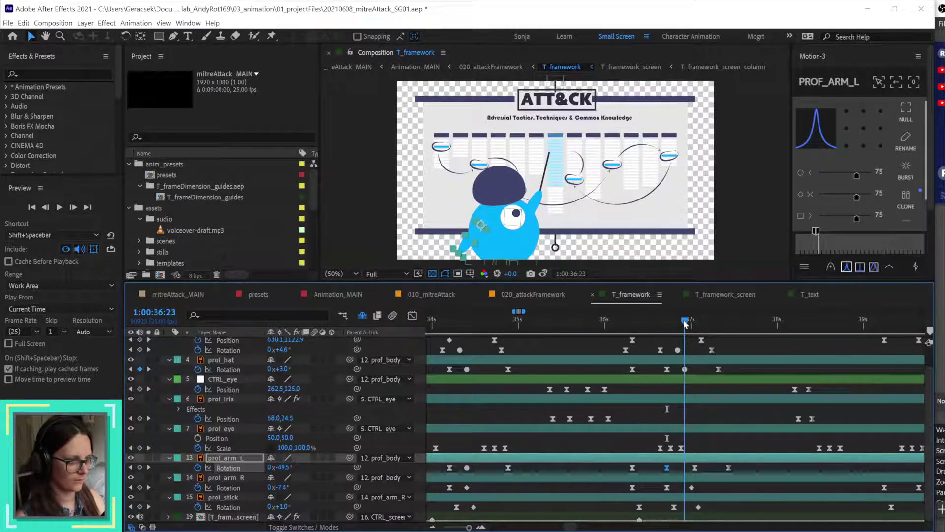
left_click_drag(695, 468, 684, 487)
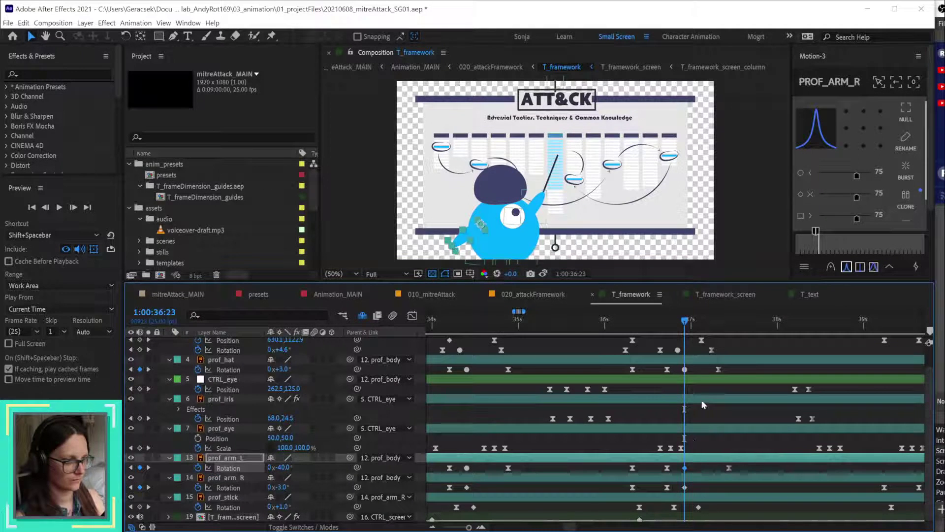
left_click(684, 467, "ctrl")
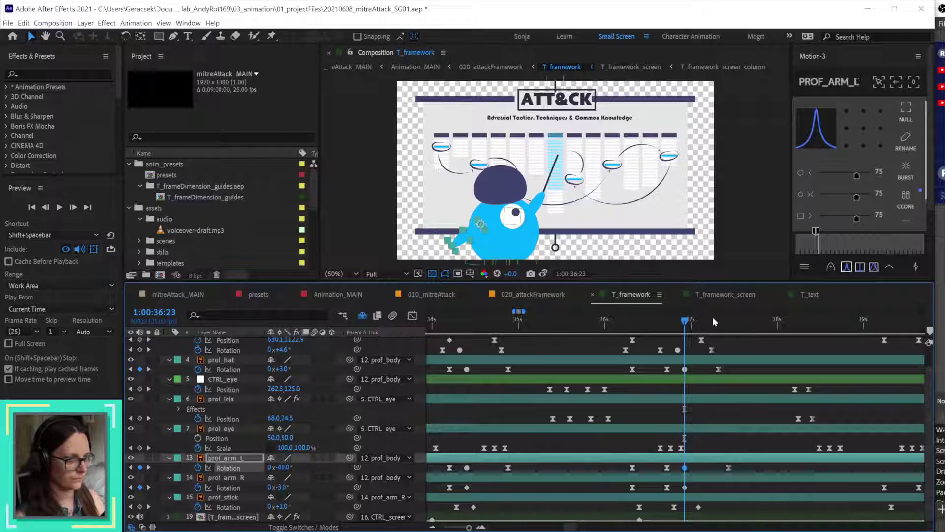
Step: Move prof_arm_L's final Rotation keyframe of this gesture to 1:00:37:10
left_click(719, 319)
left_click_drag(719, 320, 726, 320)
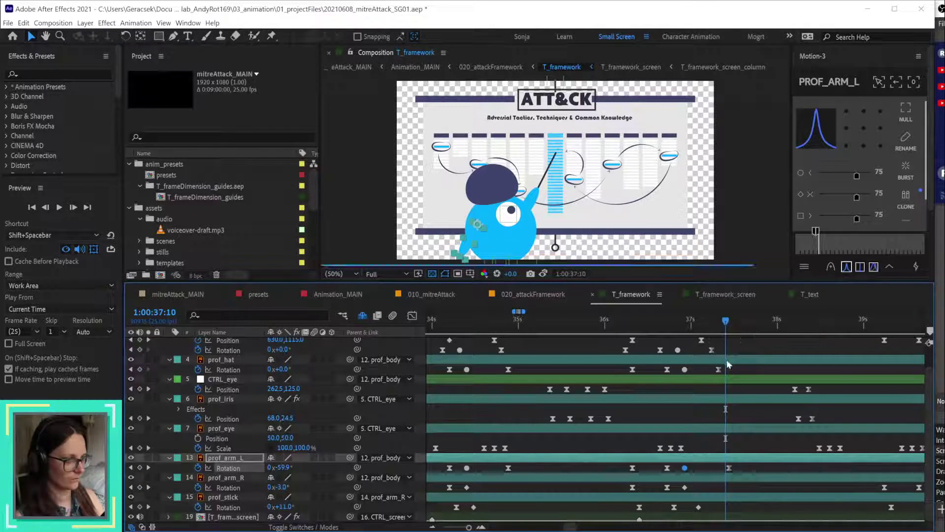
left_click(727, 468)
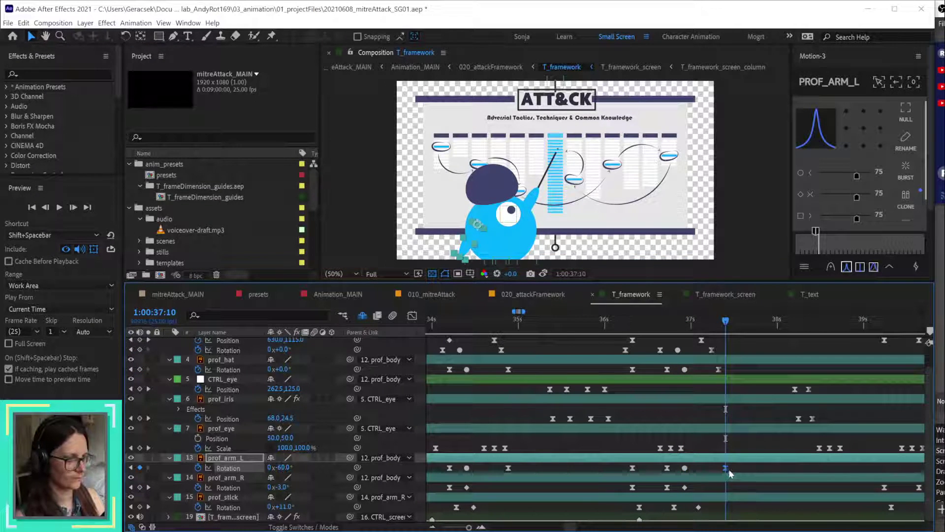
Step: Move prof_stick's last Rotation keyframe of the gesture to 1:00:37:00
left_click(648, 507)
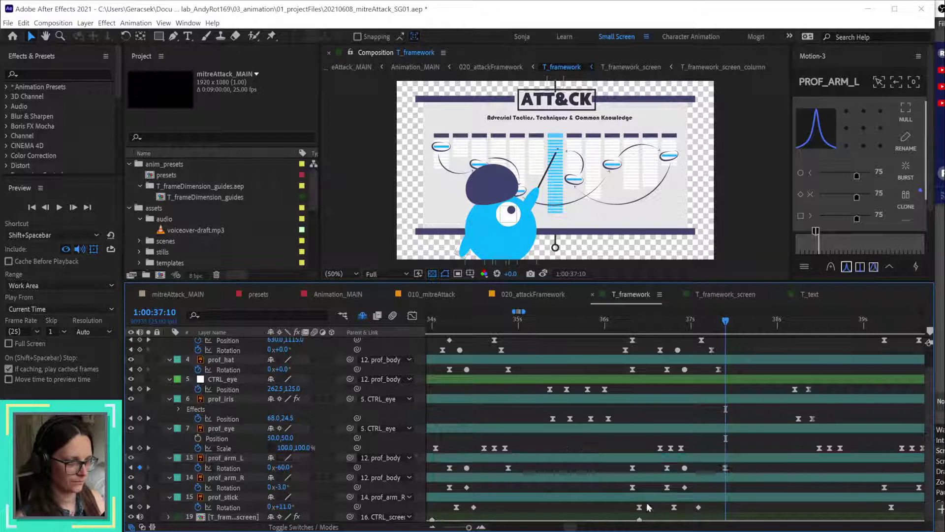
left_click_drag(617, 463, 681, 522)
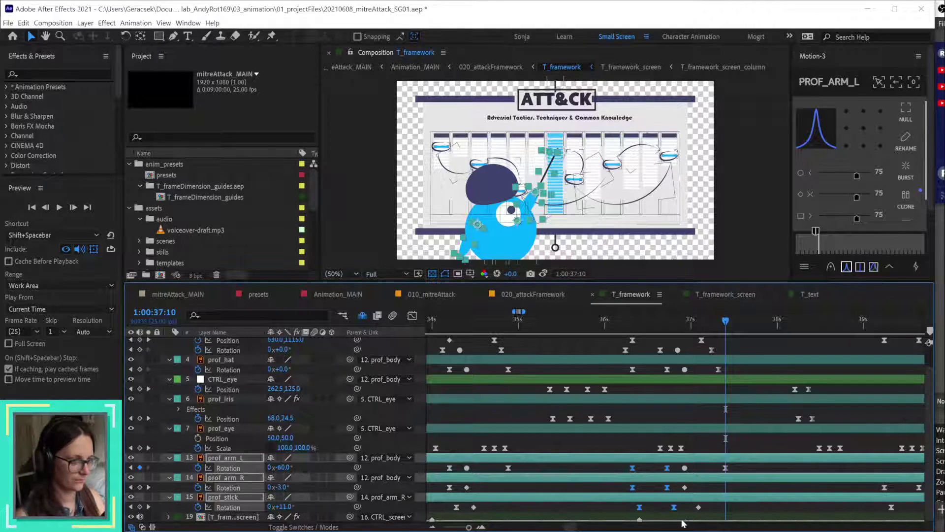
left_click(690, 321)
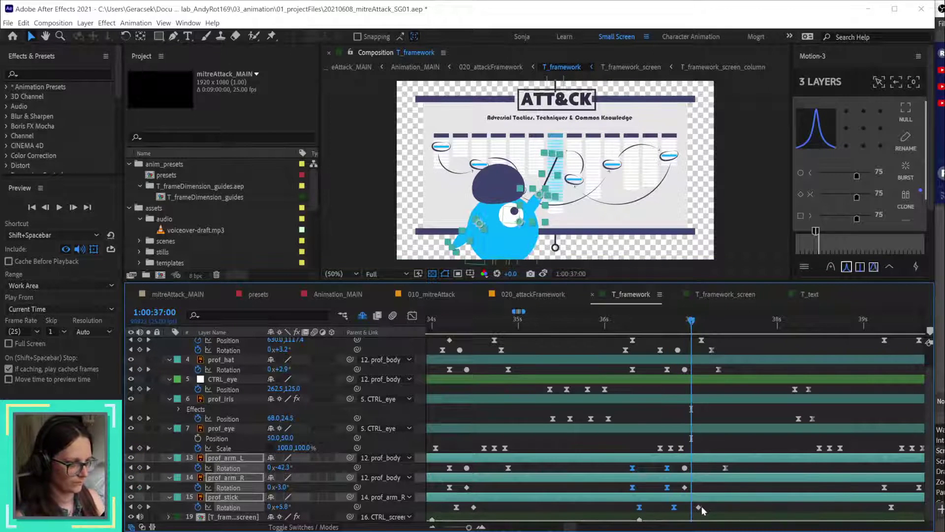
left_click_drag(699, 507, 692, 507)
Step: Copy prof_arm_R's three Rotation keyframes after 39 s and paste them onto prof_arm_L starting at 1:00:39:06
key("h")
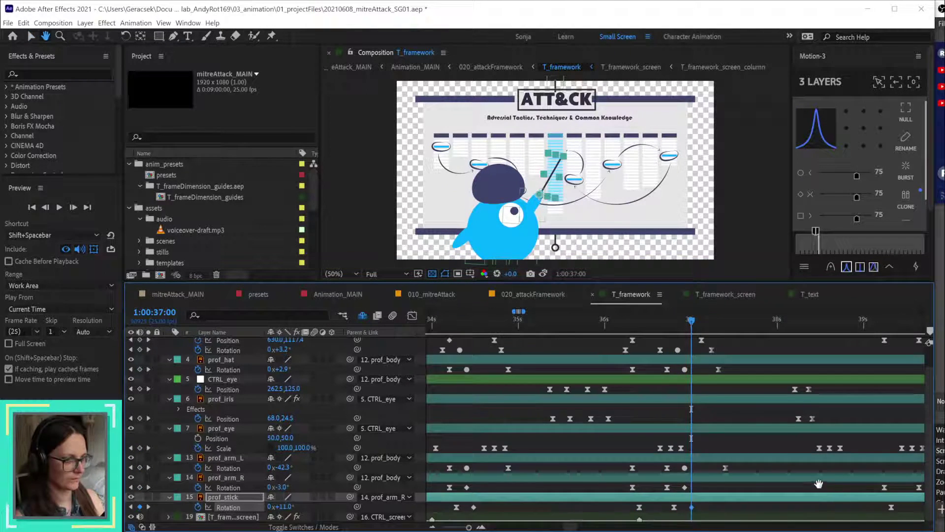
left_click_drag(819, 484, 575, 483)
key("v")
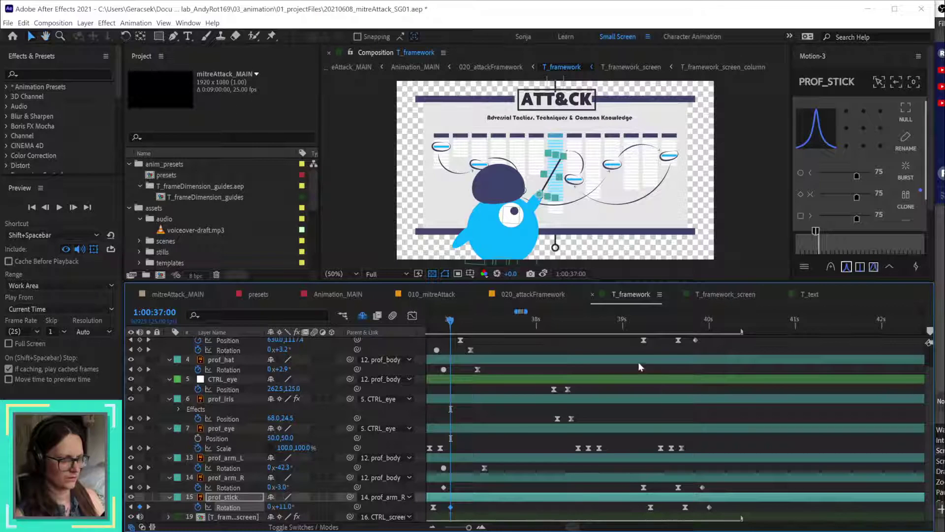
left_click(635, 319)
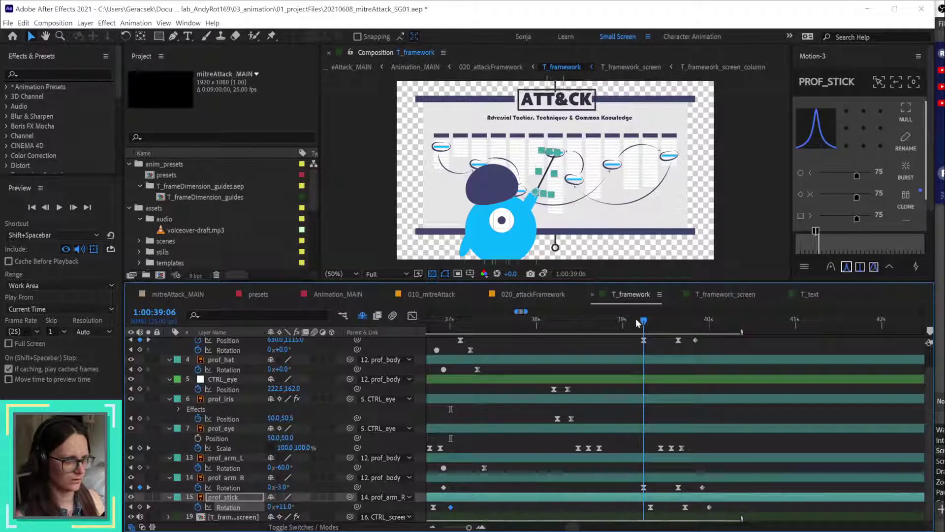
mouse_move(637, 319)
left_mouse_down()
mouse_move(673, 325)
mouse_move(644, 325)
left_mouse_up()
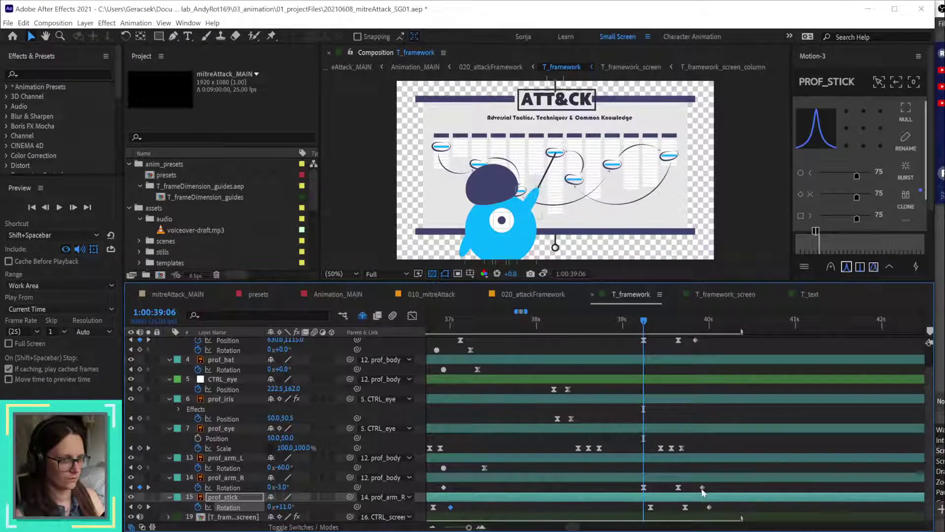
left_click_drag(718, 493, 634, 485)
left_click(679, 457)
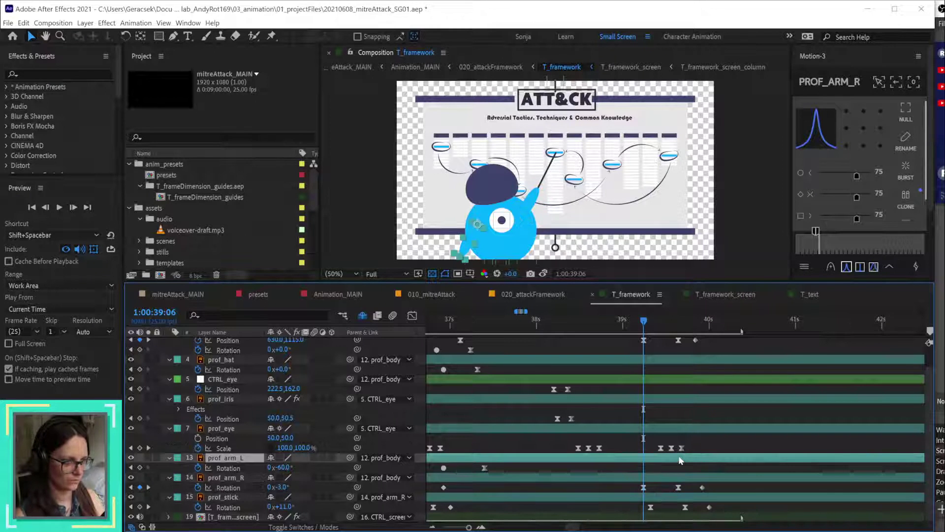
key("ctrl+v")
mouse_move(643, 321)
left_mouse_down()
mouse_move(654, 321)
mouse_move(644, 321)
left_mouse_up()
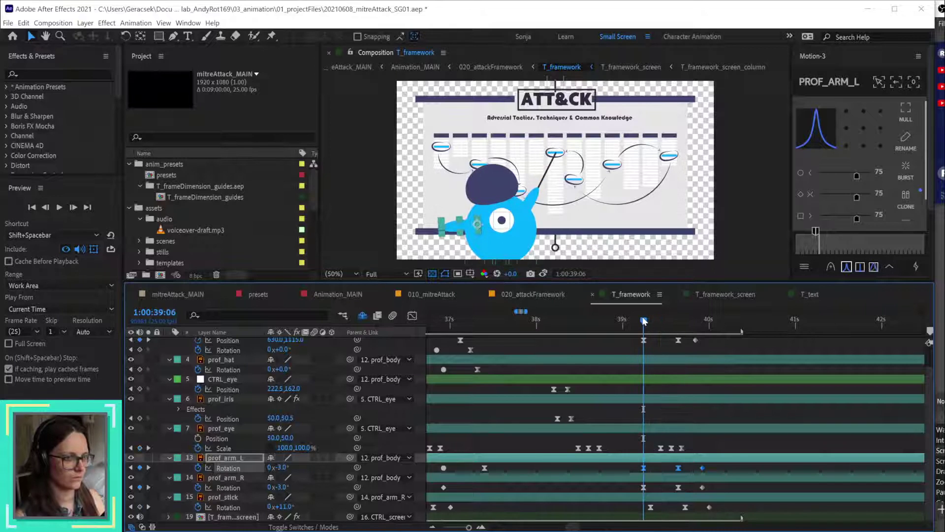
Step: Replace prof_arm_L's Rotation keyframe at 1:00:39:06 with a copy of its -60° keyframe from 1:00:37:10
left_click(444, 487)
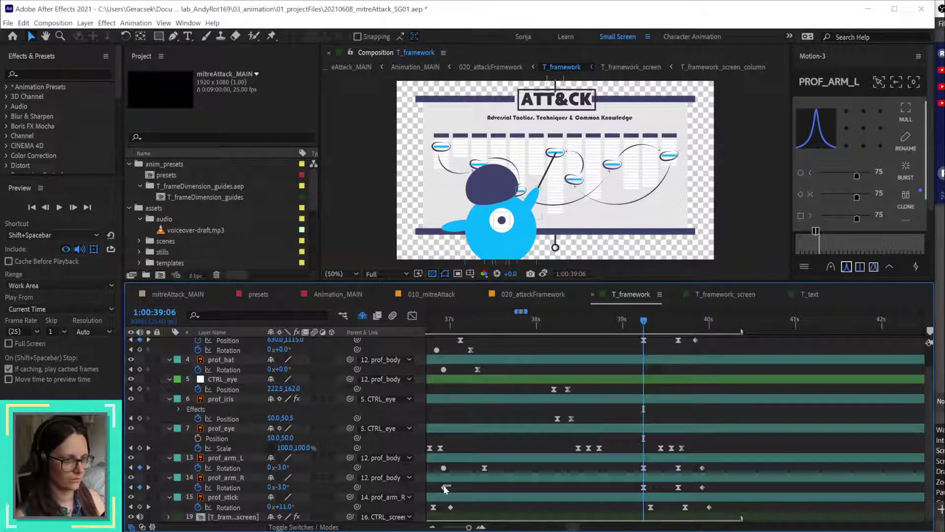
left_click(495, 463)
key("ctrl+v")
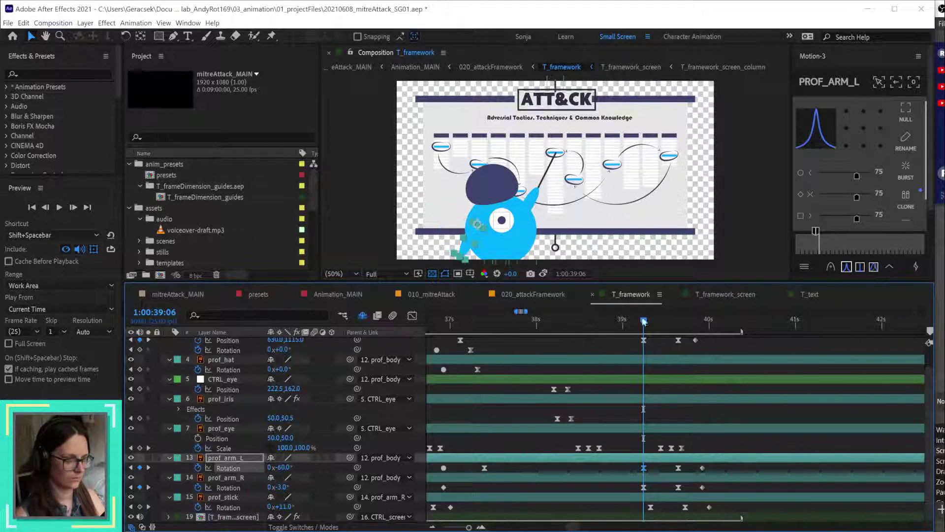
Step: Set prof_arm_L's Rotation keyframe at 1:00:39:23 to -60° and scrub through the character's exit to check it
left_click_drag(643, 319, 703, 340)
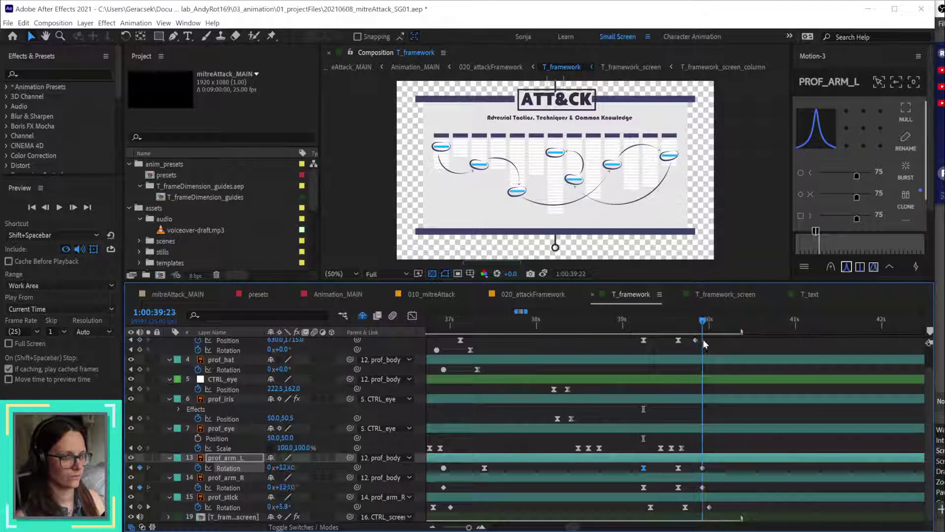
left_click(701, 487)
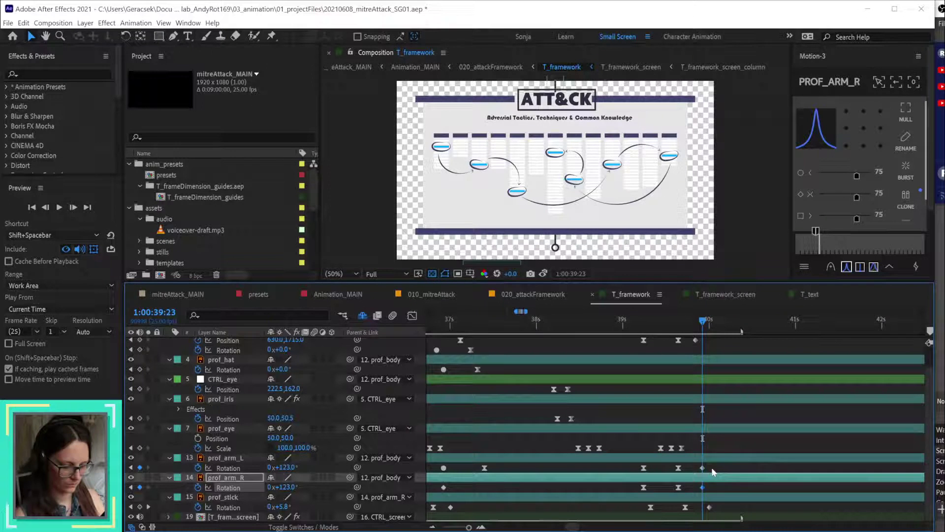
left_click(740, 461)
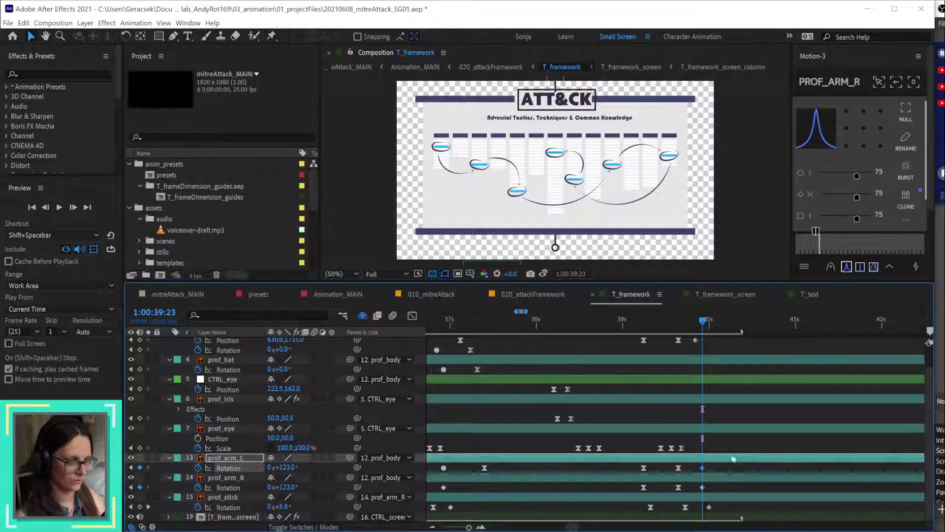
scroll(589, 239, "down", 2)
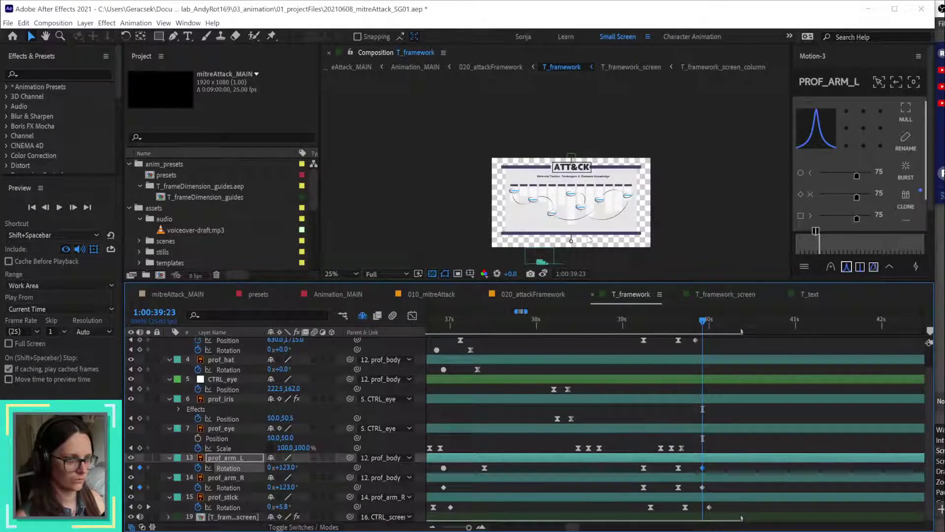
left_click_drag(662, 236, 662, 147)
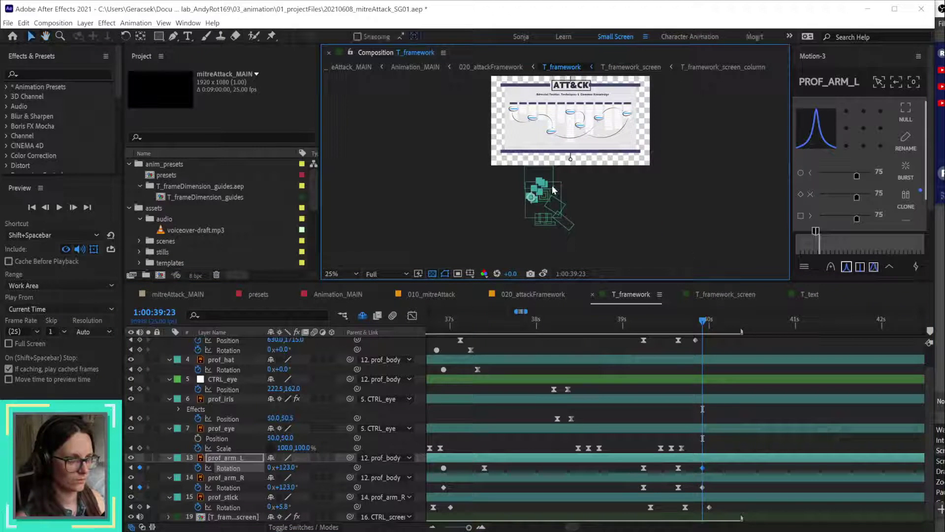
scroll(553, 191, "up", 2)
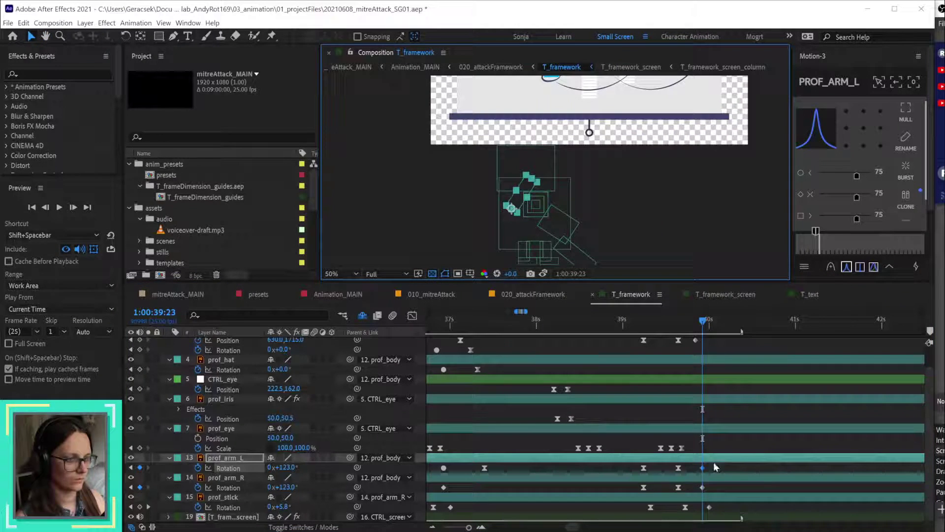
left_click_drag(278, 467, 183, 476)
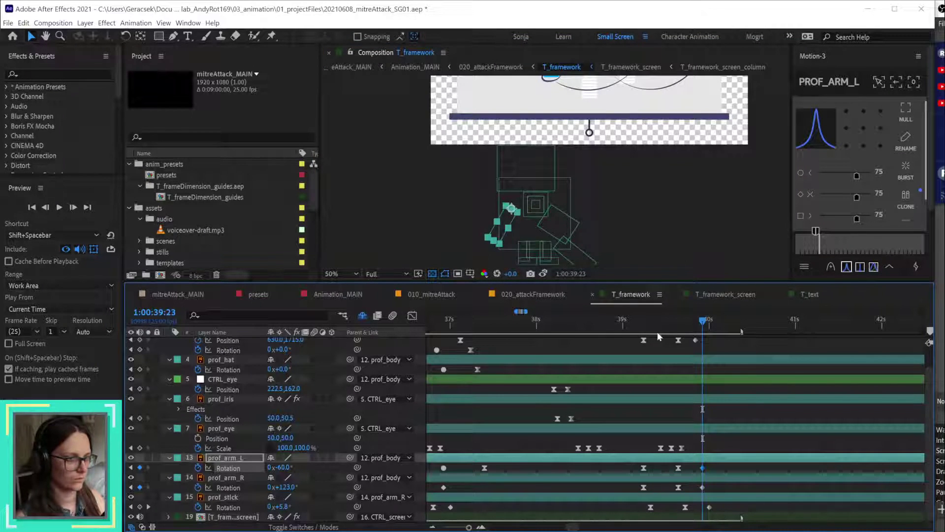
left_click_drag(648, 319, 709, 346)
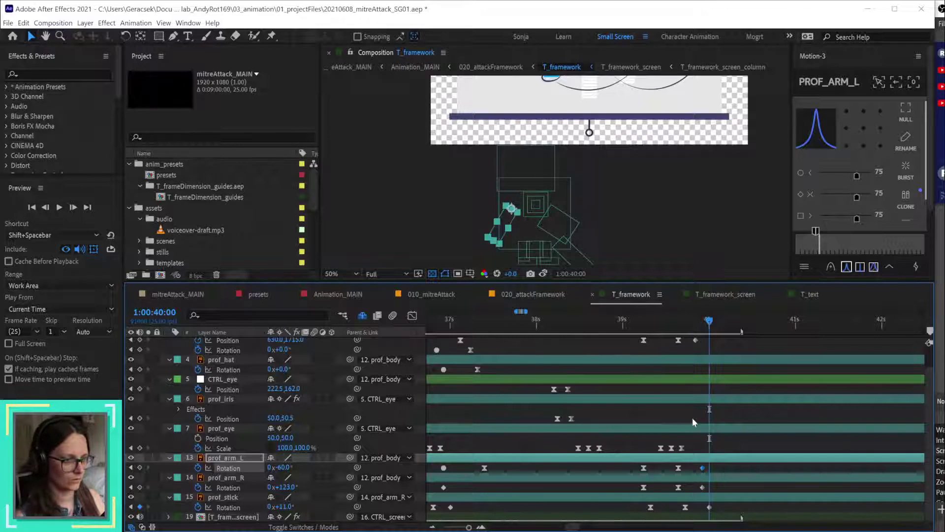
Step: Set the work area from 1:00:28:16 to 1:00:30:09 and preview that gesture
key("Page_Up")
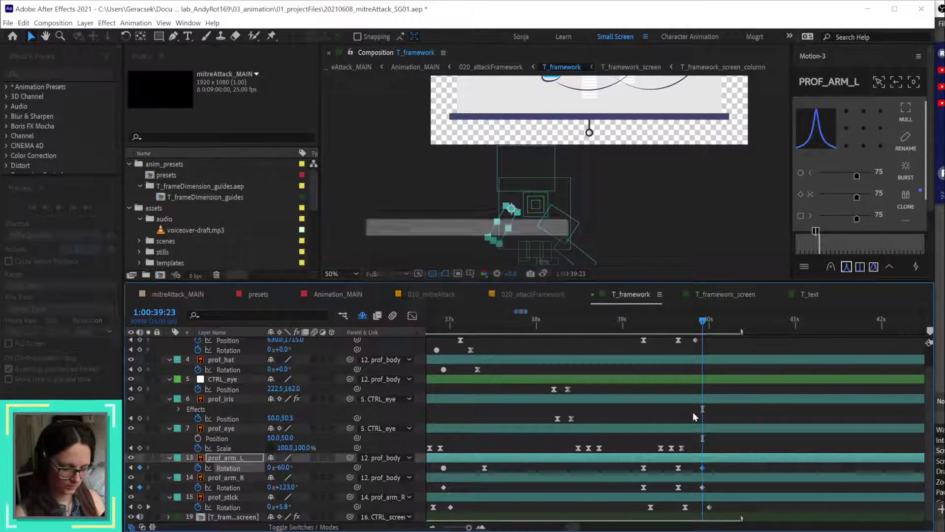
key("minus")
key("minus")
key("minus")
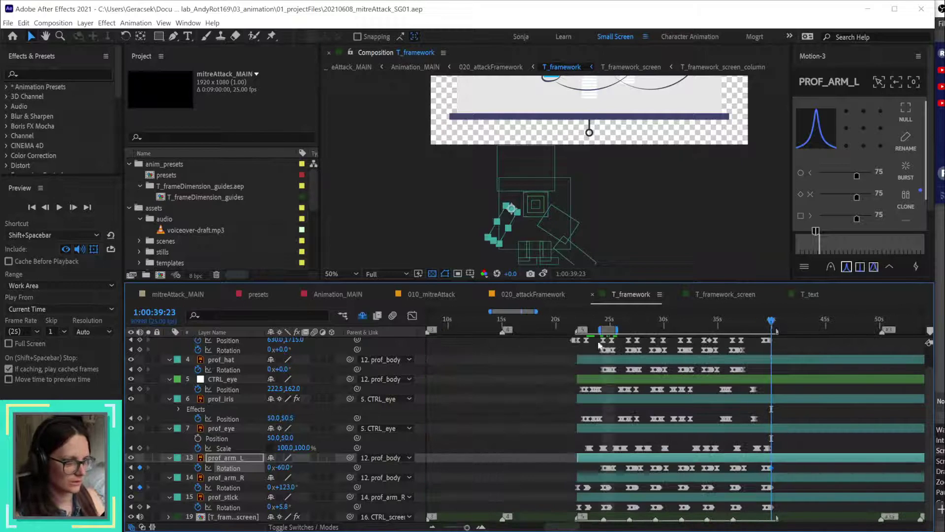
scroll(615, 374, "up", 5)
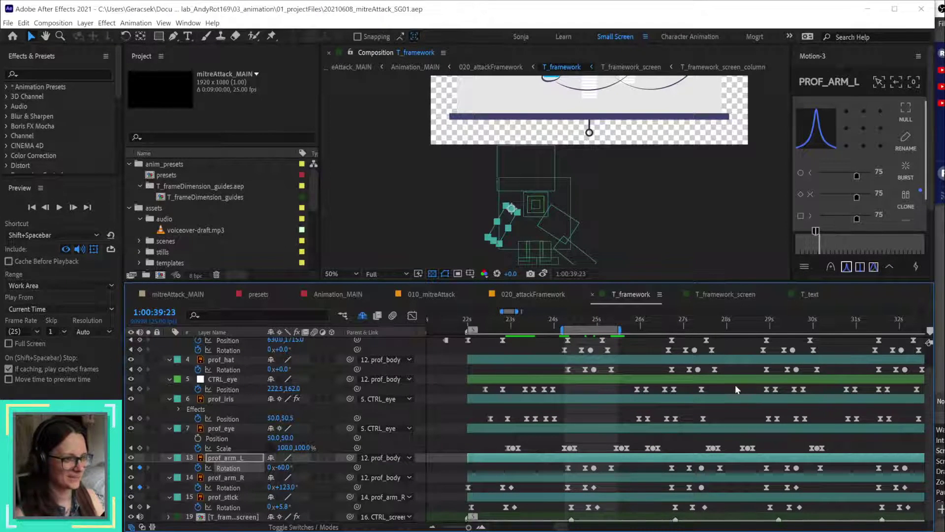
scroll(736, 389, "right", 2)
left_click(725, 321)
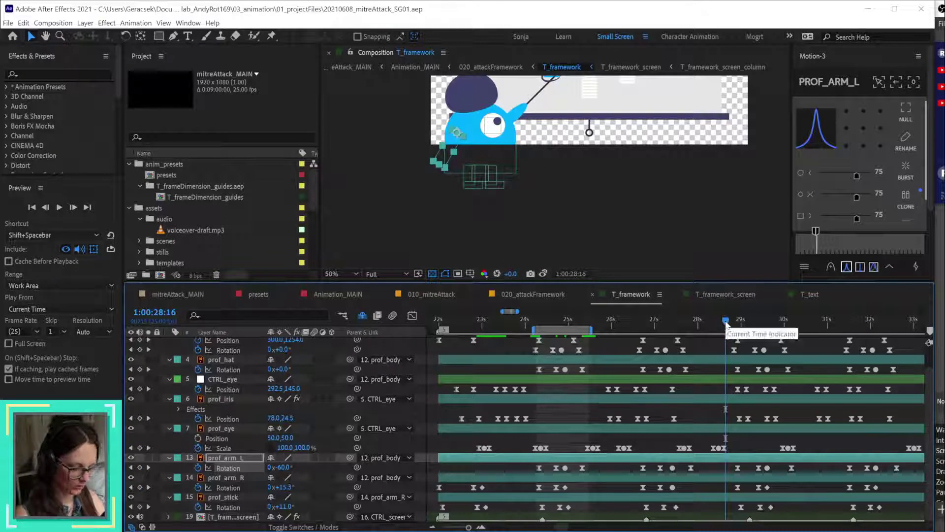
key("b")
left_click(798, 321)
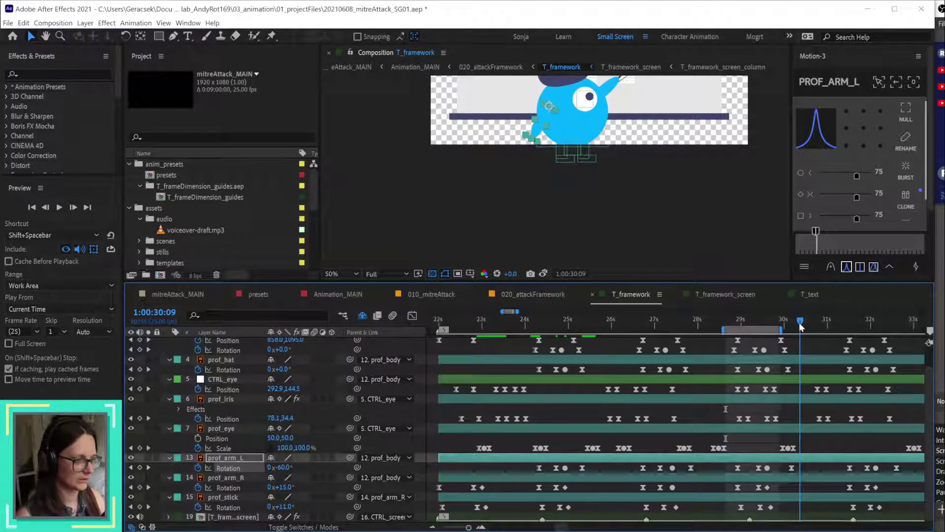
key("n")
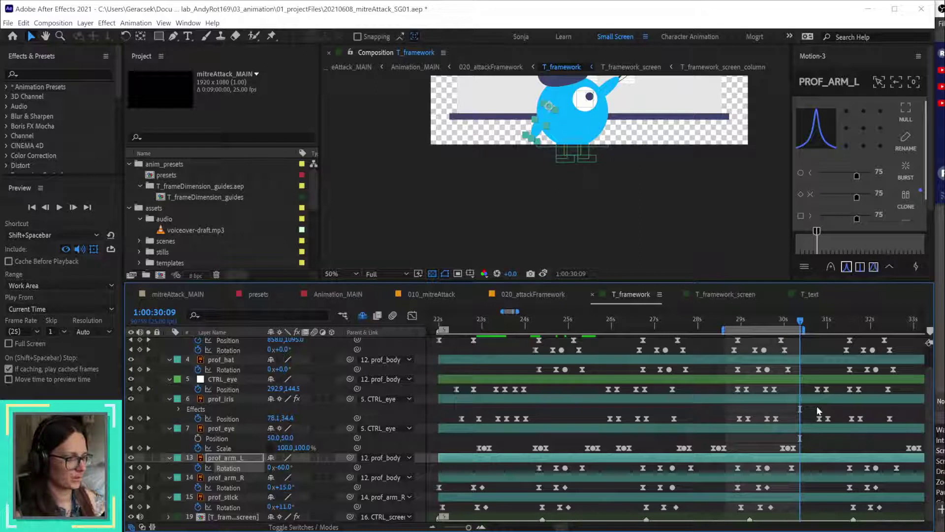
key("space")
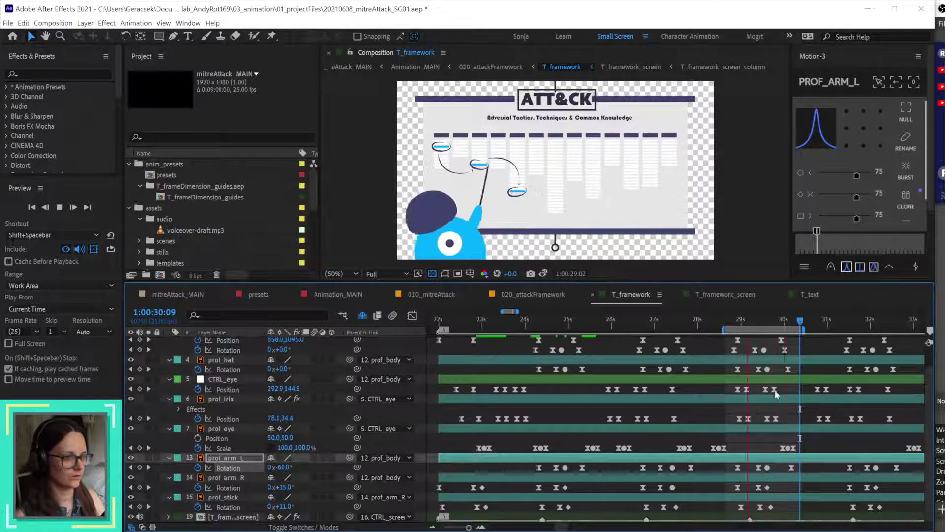
key("space")
Step: Apply the Motion-3 easing to CTRL_prof's two Position keyframes between 28:16 and 30:09
mouse_move(764, 322)
left_mouse_down()
mouse_move(791, 321)
mouse_move(779, 322)
left_mouse_up()
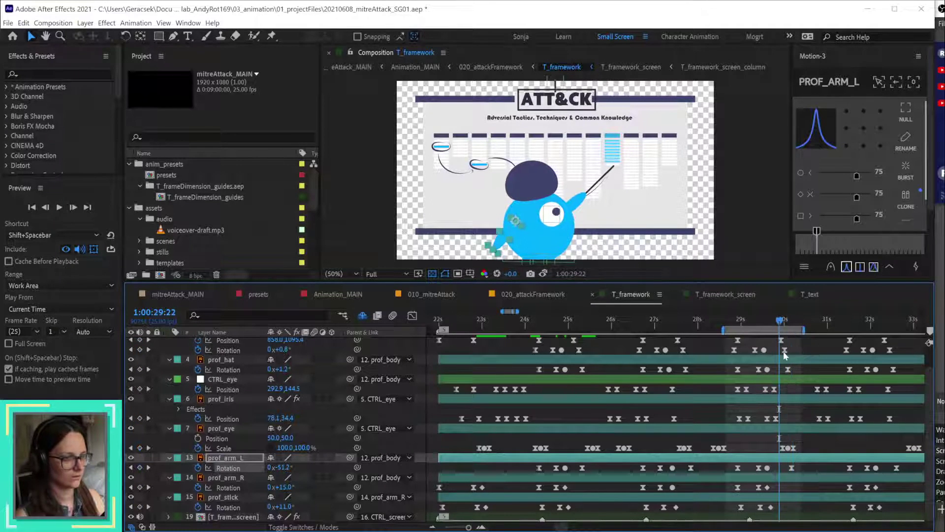
scroll(784, 351, "up", 2)
left_click_drag(715, 320, 784, 323)
scroll(788, 357, "up", 2)
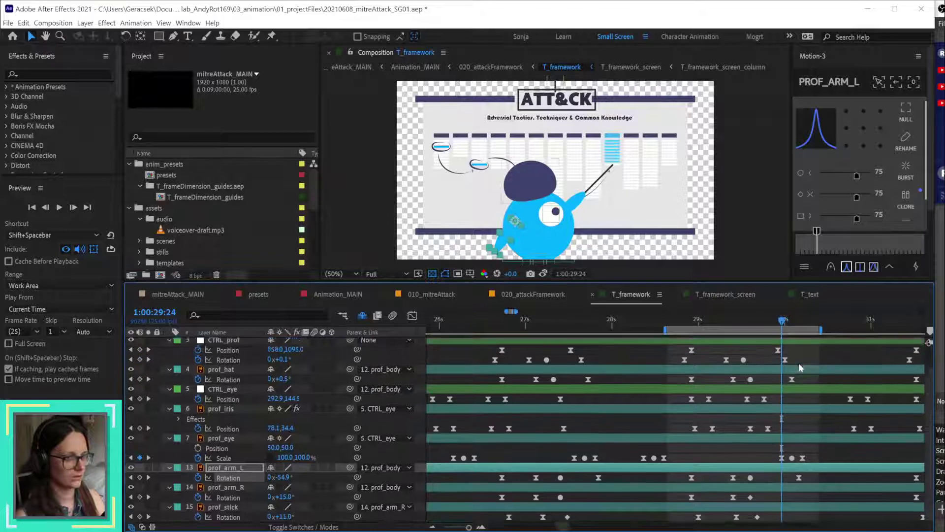
left_click_drag(789, 356, 666, 360)
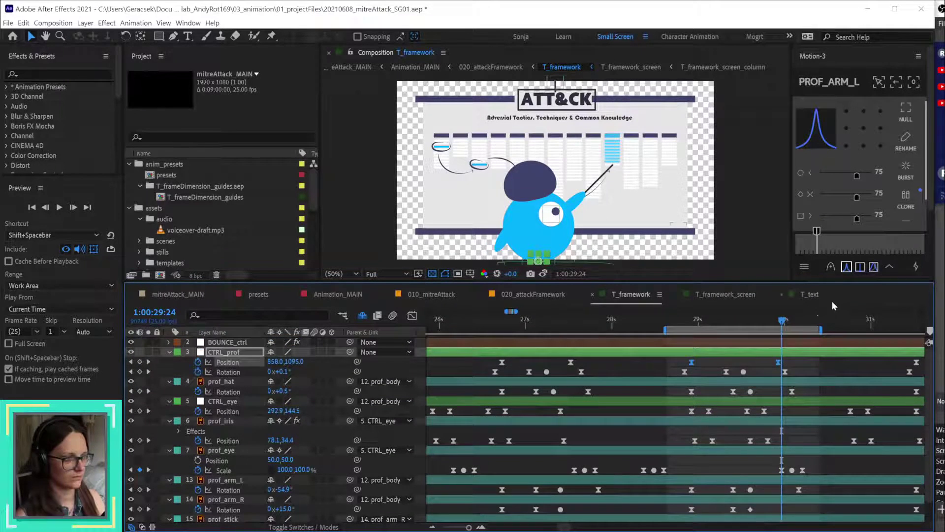
left_click(845, 268)
Step: Shift the middle two Rotation keyframes of CTRL_prof, prof_hat, both arms and prof_stick later together, so CTRL_prof's first one lands at 1:00:29:15
left_click_drag(683, 323, 750, 333)
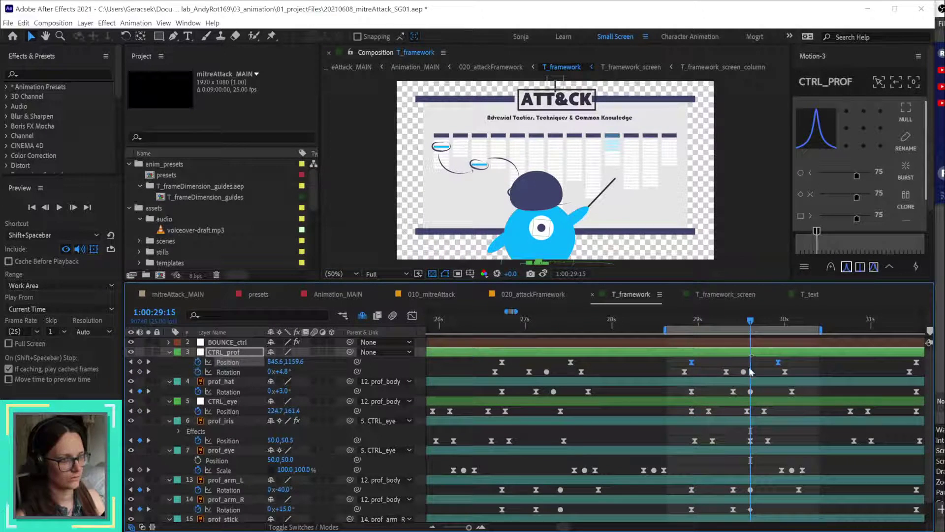
left_click_drag(719, 372, 757, 399)
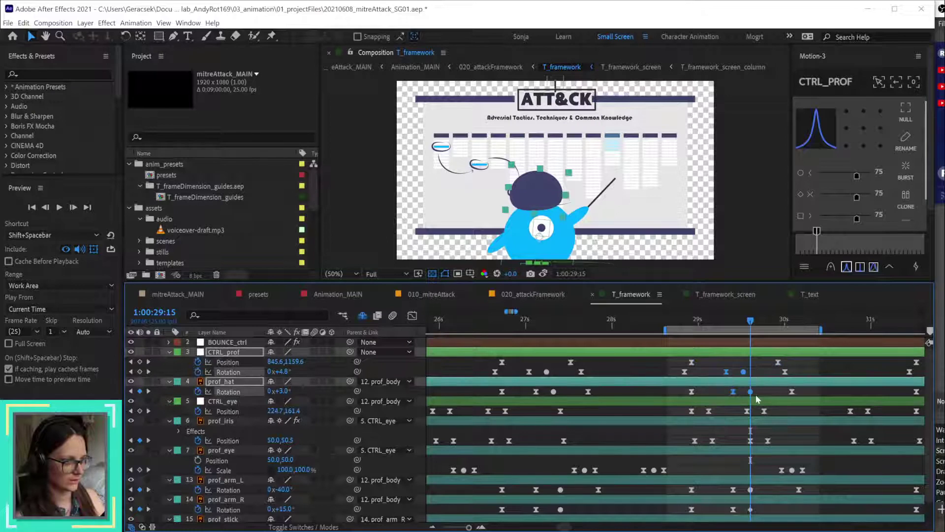
left_click_drag(766, 491, 732, 513)
scroll(781, 400, "up", 2)
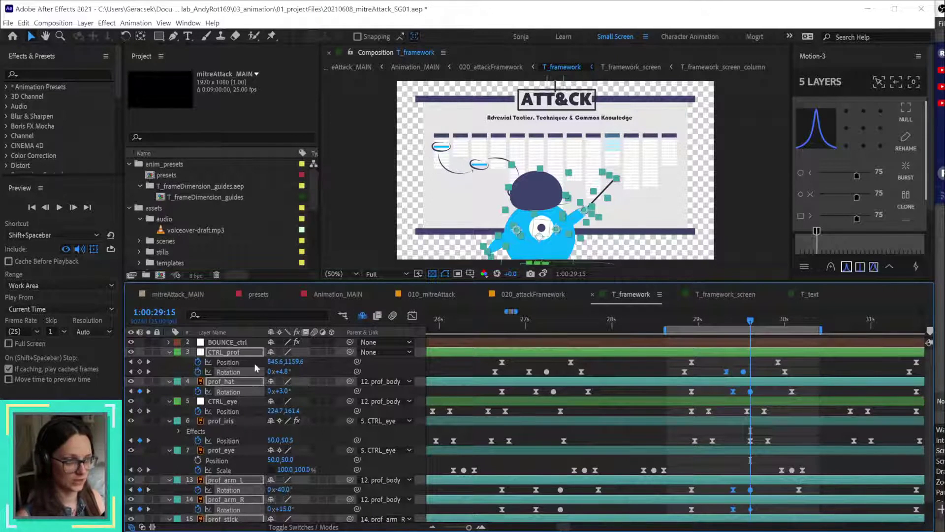
left_click_drag(726, 373, 755, 380)
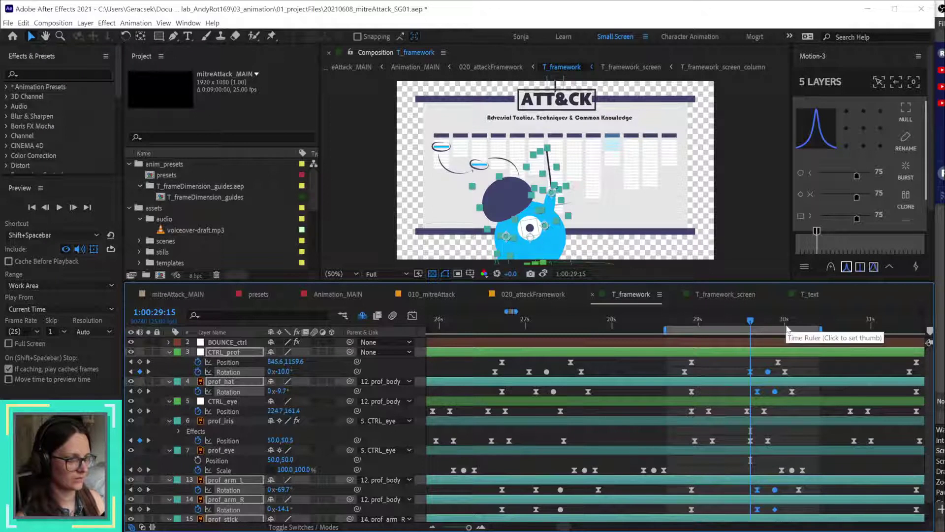
Step: Scrub through and preview the retimed gesture between 1:00:29:15 and 1:00:30:00
left_click(744, 320)
left_click_drag(744, 320, 769, 323)
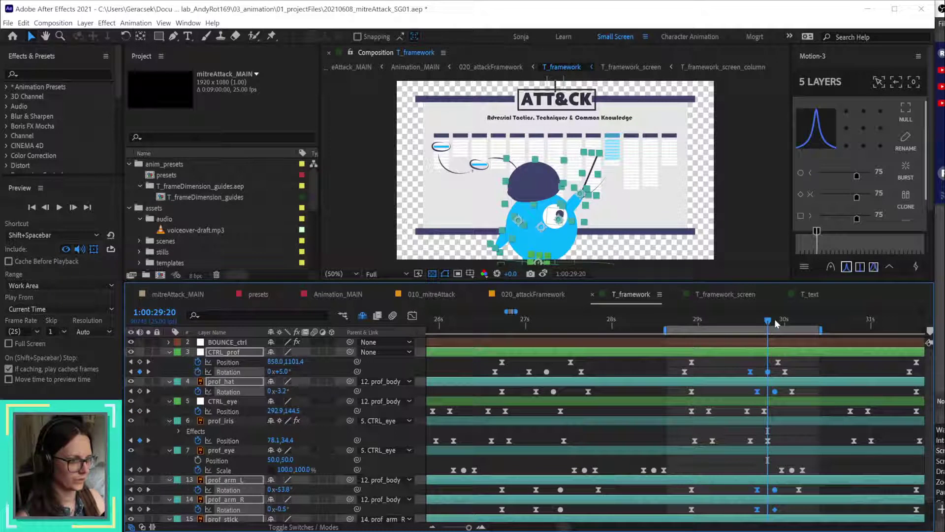
key("Page_Down")
key("Page_Down")
key("Page_Down")
key("Page_Down")
key("Page_Down")
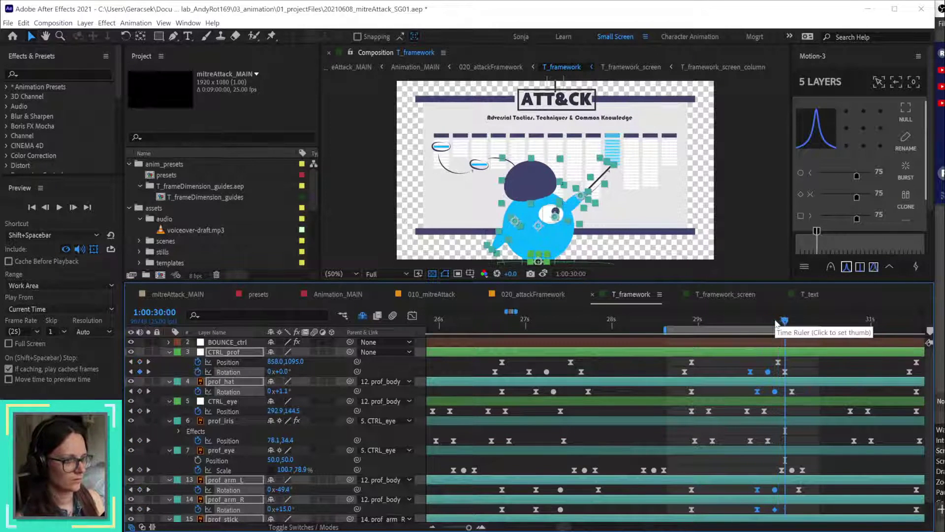
left_click(643, 434)
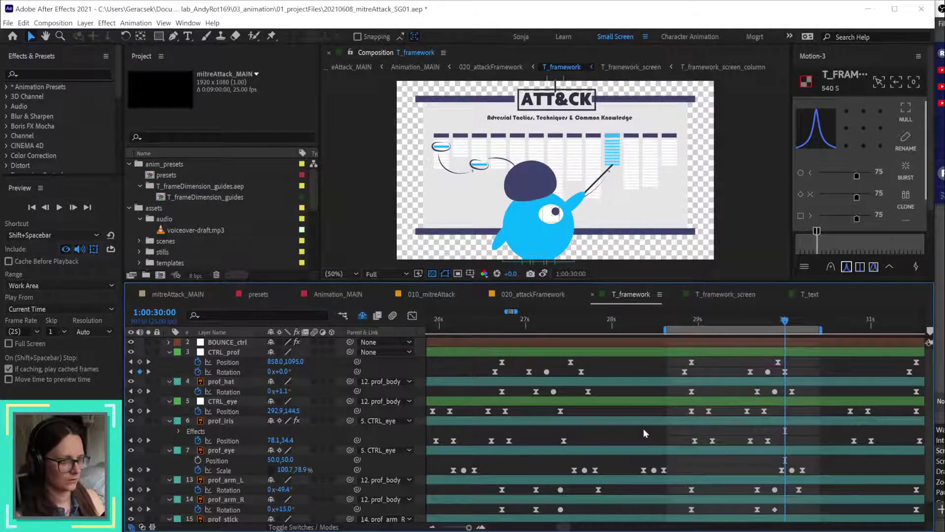
key("space")
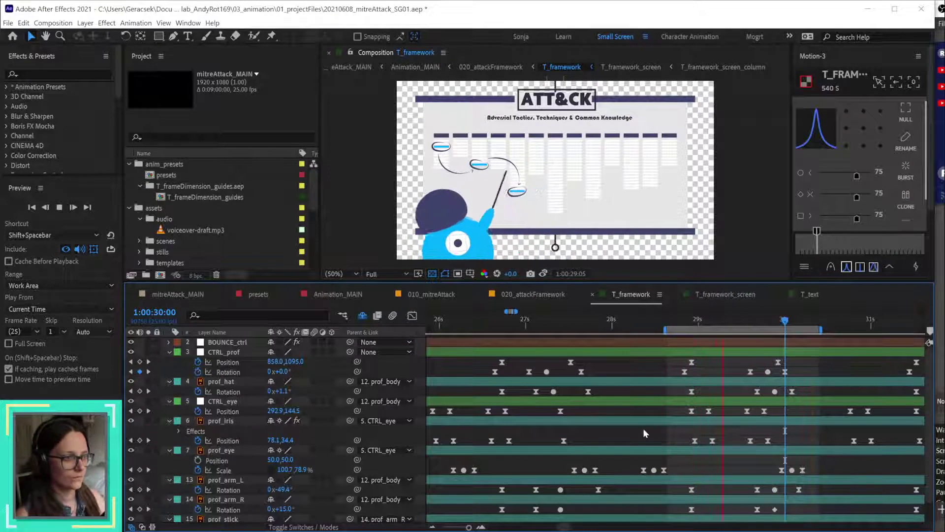
key("space")
Step: Extend the work area's end to 1:00:30:17 and preview the gesture again
left_click_drag(822, 324, 845, 325)
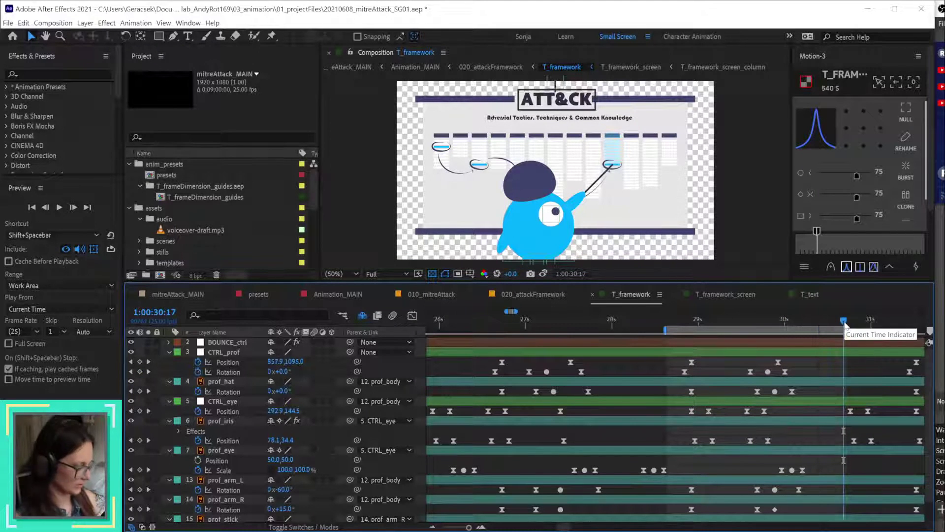
key("space")
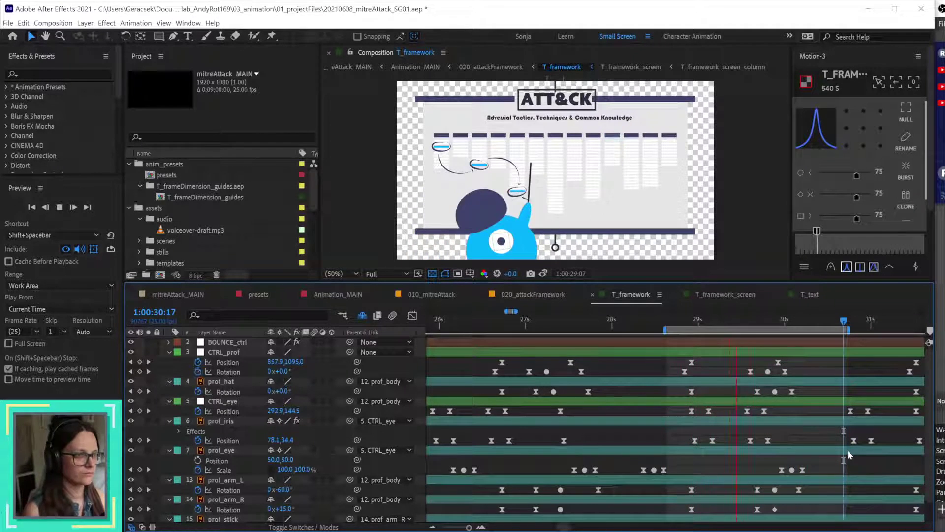
key("space")
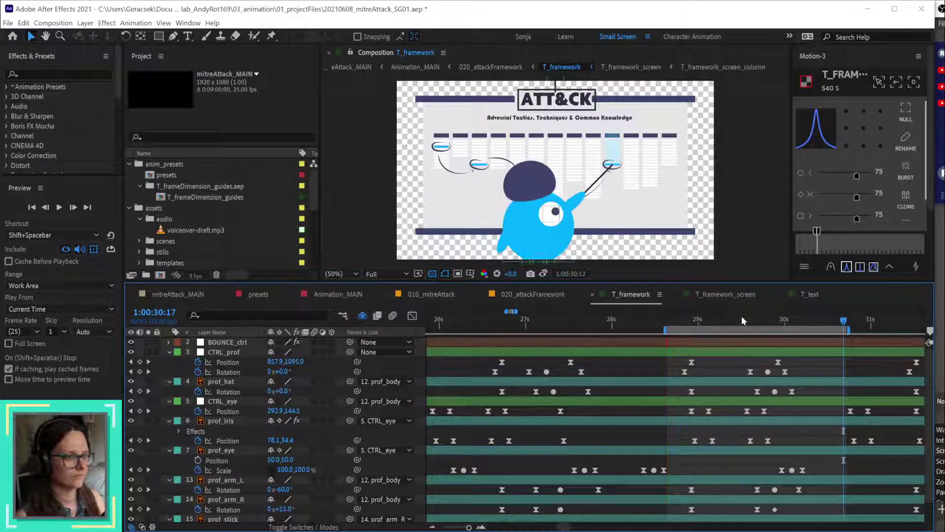
left_click_drag(749, 322, 788, 327)
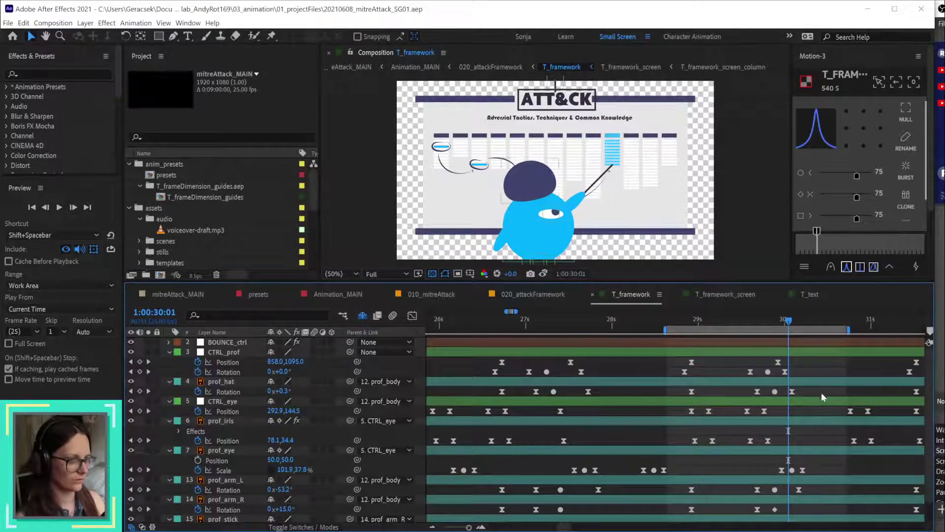
Step: Set the work area from 1:00:26:14 to 1:00:28:00 and preview the earlier gesture
mouse_move(908, 389)
left_mouse_down()
mouse_move(836, 387)
mouse_move(905, 387)
left_mouse_up()
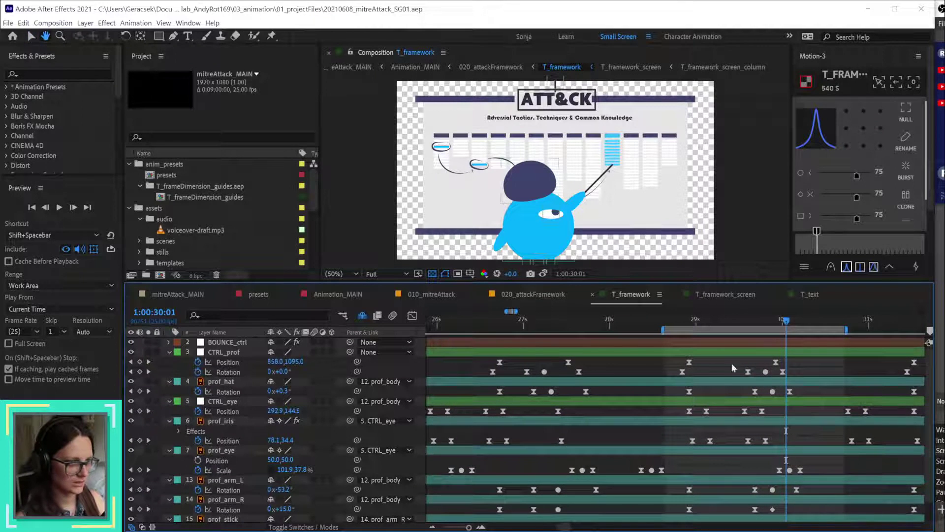
left_click(485, 325)
key("b")
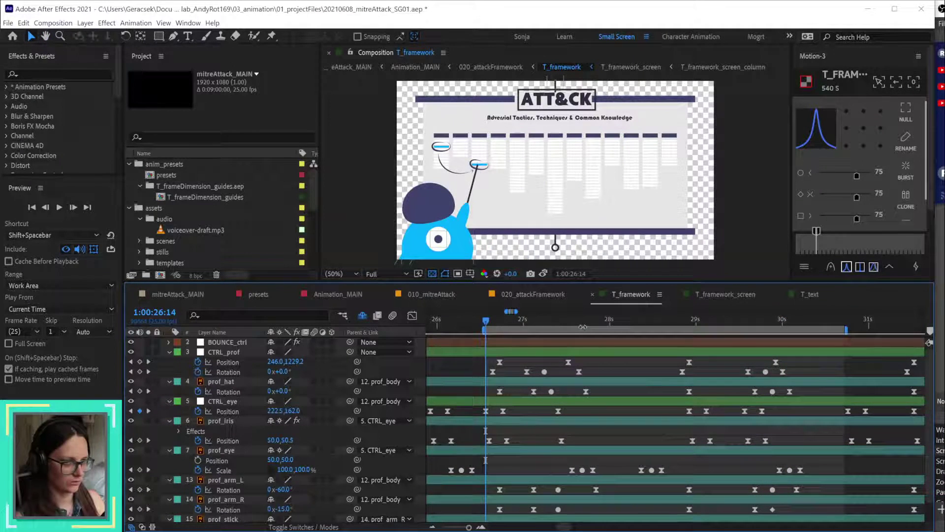
left_click(608, 324)
key("space")
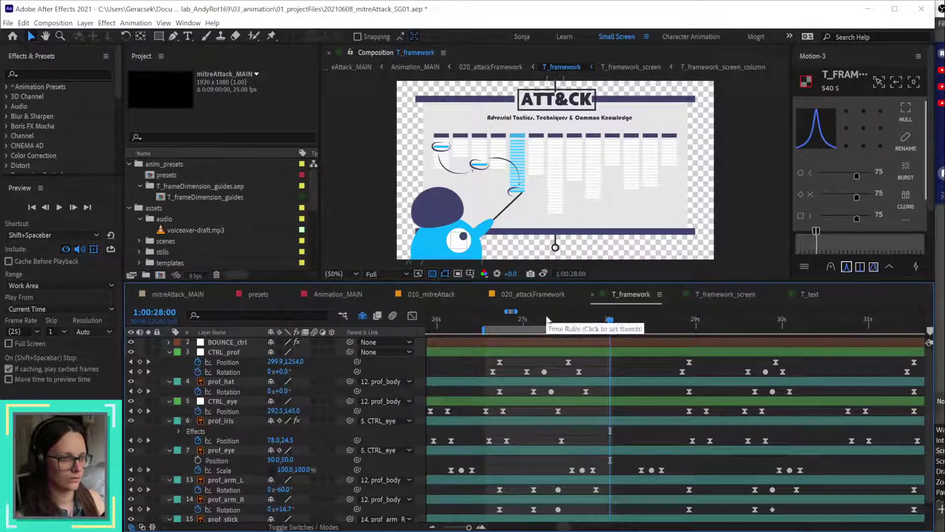
Step: Convert prof_arm_R's Rotation keyframe at 1:00:27:10 to linear interpolation
left_click_drag(550, 321, 597, 324)
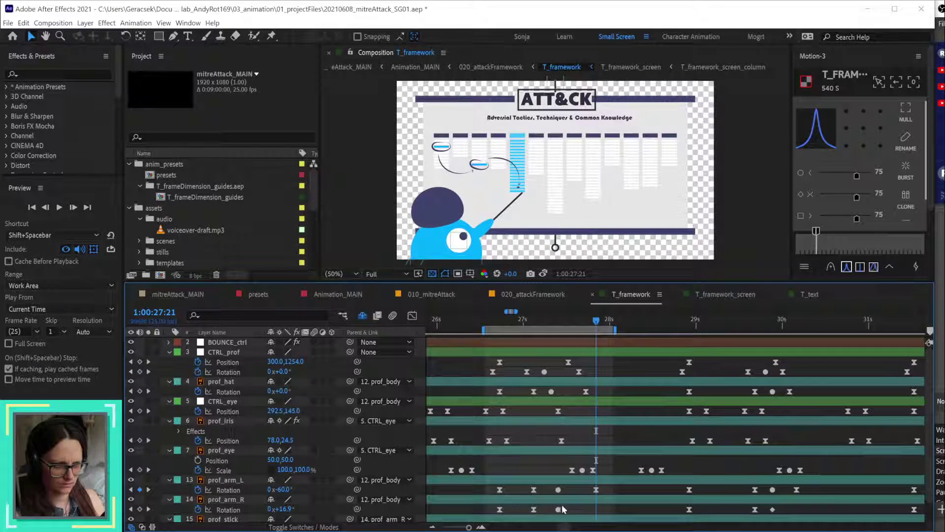
left_click(241, 480)
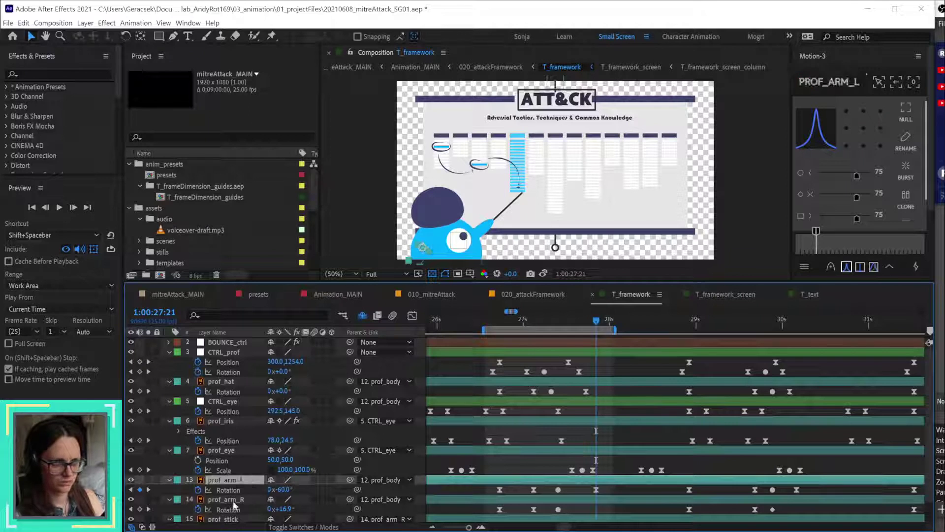
left_click(231, 501)
scroll(598, 481, "down", 1)
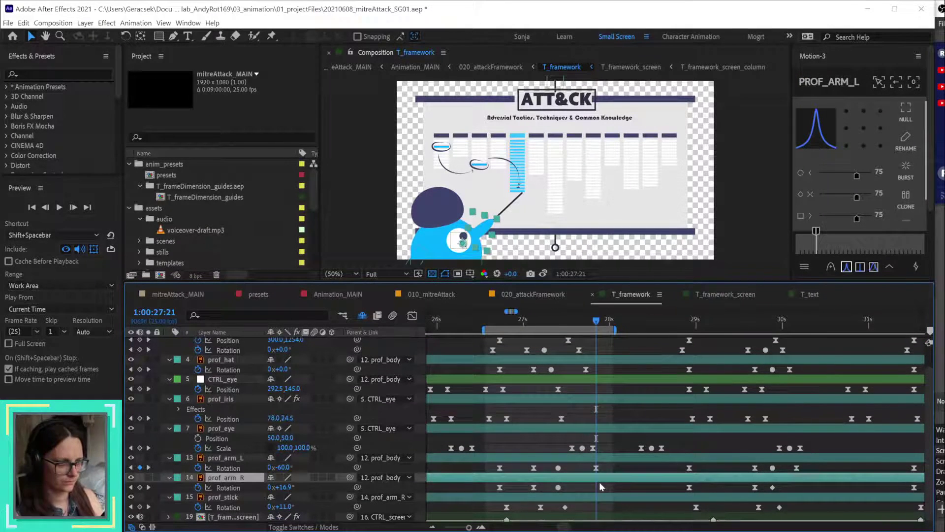
left_click(558, 488, "ctrl")
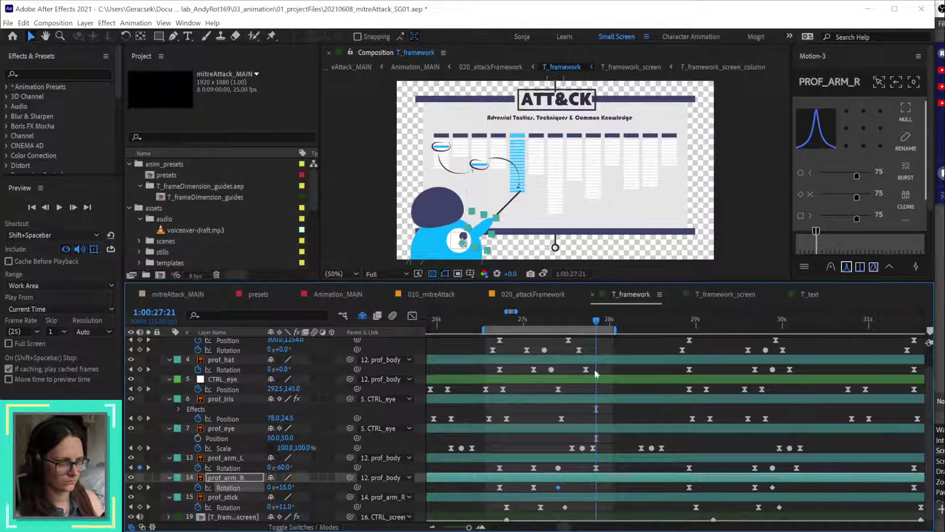
Step: Set prof_arm_R's Rotation keyframe at 1:00:27:10 to 14° and scrub back to check the movement
left_click(559, 322)
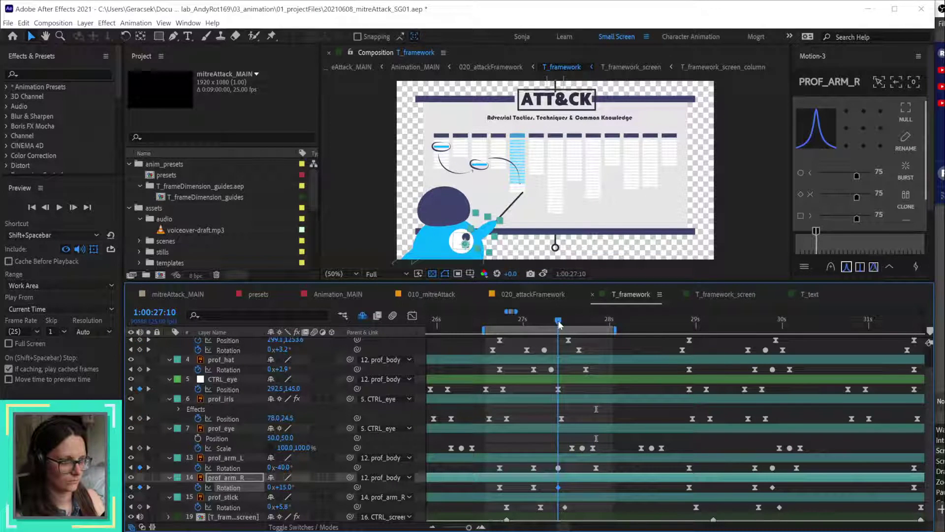
left_click_drag(286, 489, 283, 488)
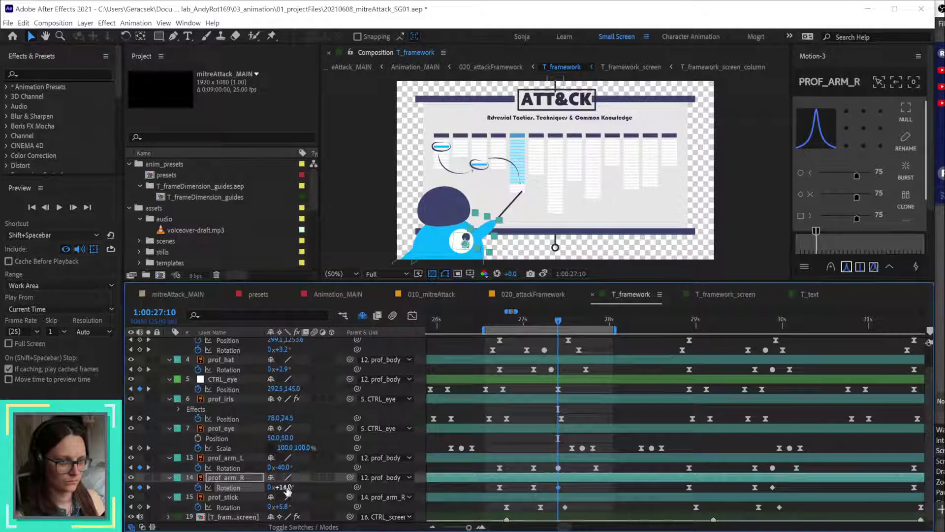
left_click_drag(557, 322, 530, 321)
Step: Set the work area from 1:00:31:08 to just before 1:00:33:00 and preview the next gesture
key("space")
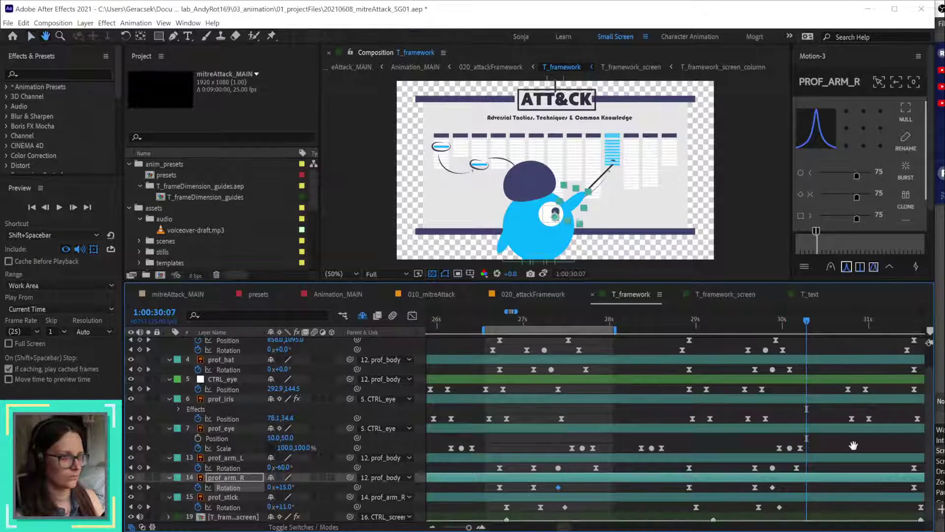
left_click_drag(803, 361, 630, 332)
left_click(623, 326)
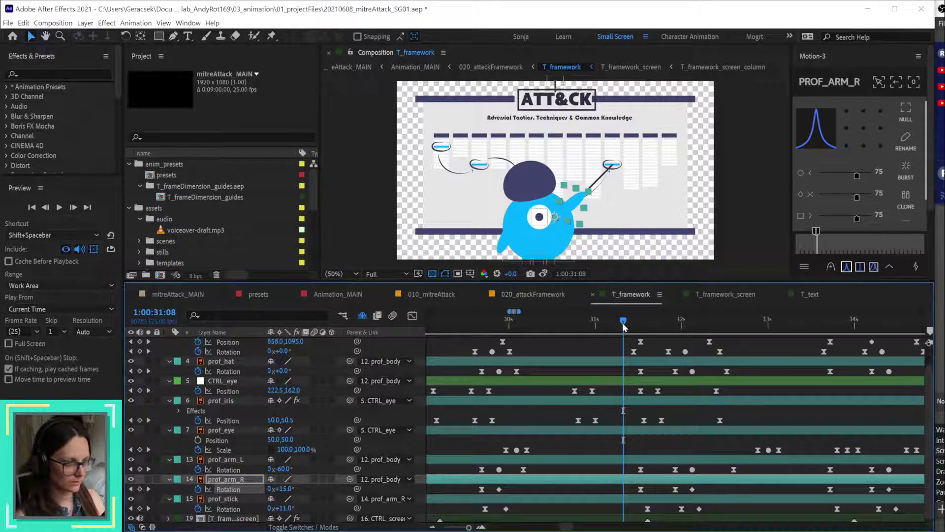
key("b")
key("space")
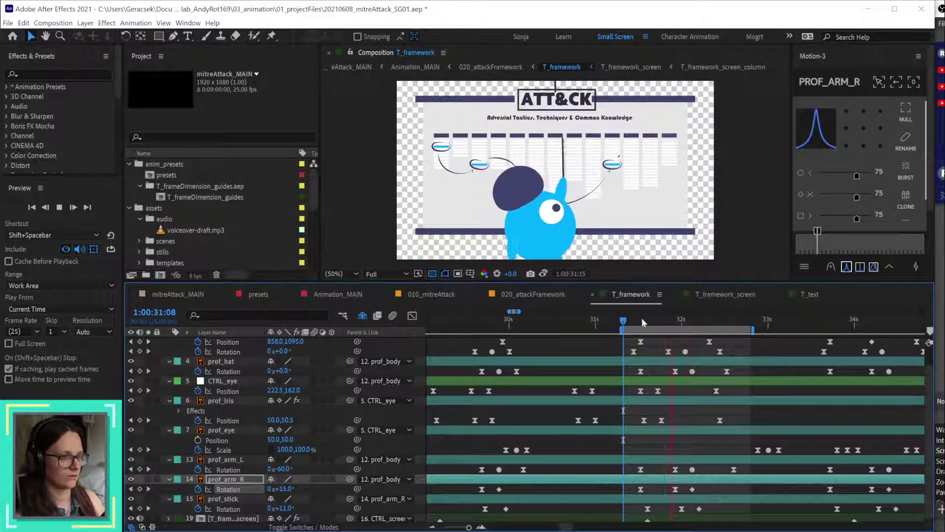
key("space")
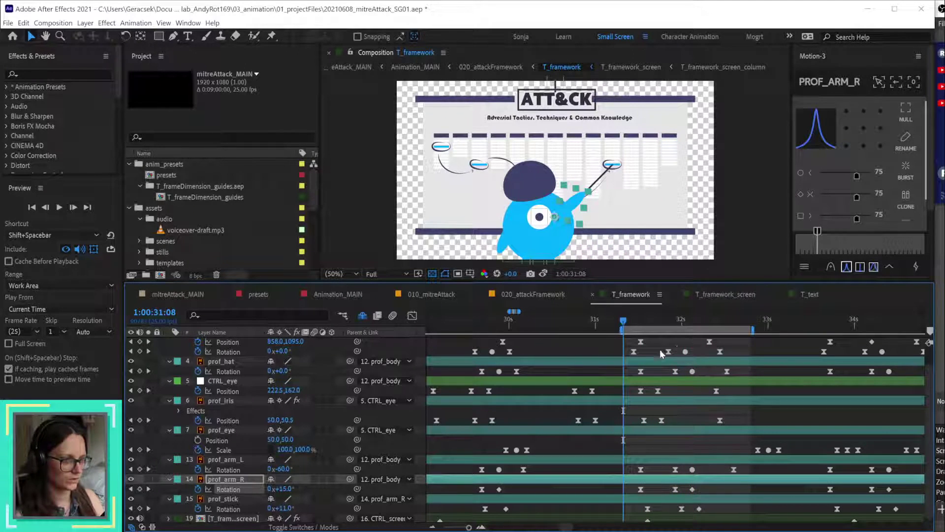
Step: Shift the middle Rotation keyframes near 1:00:32 of CTRL_prof, prof_hat, both arms and prof_stick about three frames later
left_click_drag(659, 350, 702, 374)
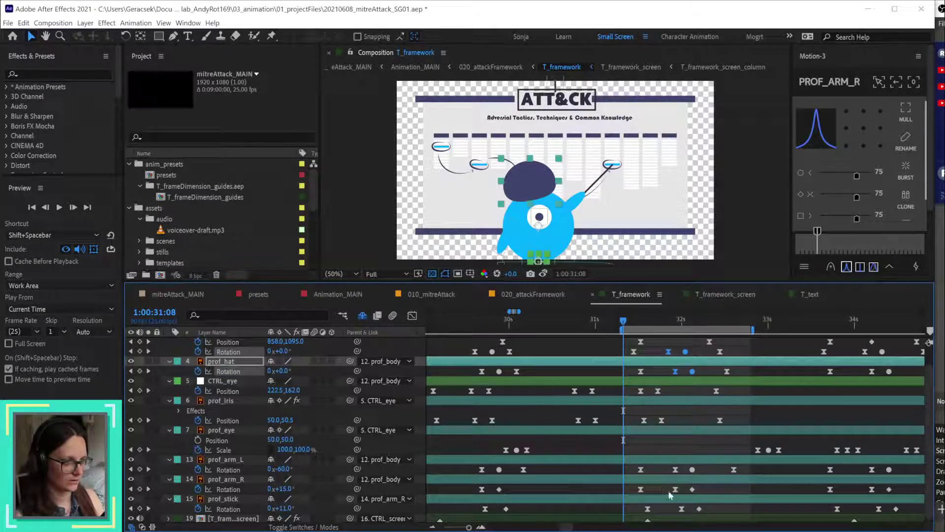
left_click_drag(659, 471, 703, 515)
left_click_drag(678, 321, 681, 352)
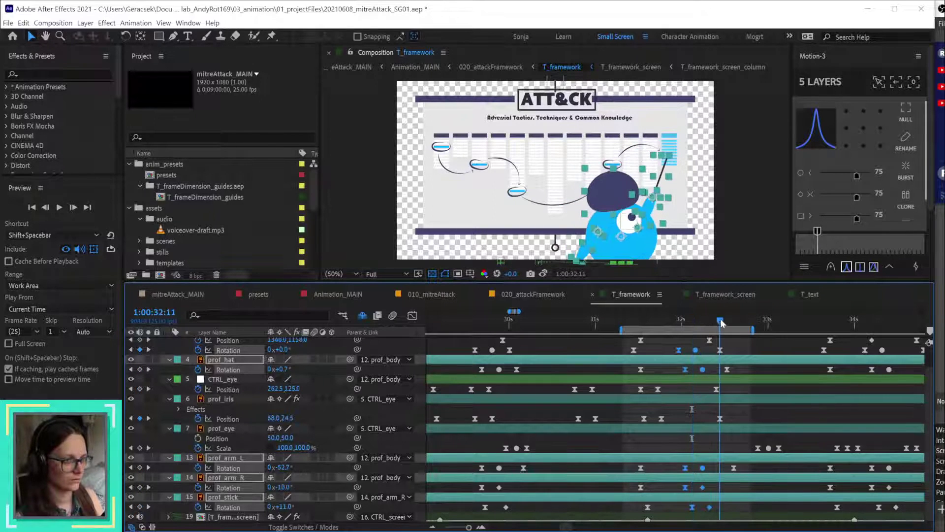
Step: Delay the selected Rotation keyframes about two more frames, placing CTRL_prof's second one at 1:00:32:06, preview the gesture and save the project
left_click(720, 318)
key("Page_Up")
key("Page_Up")
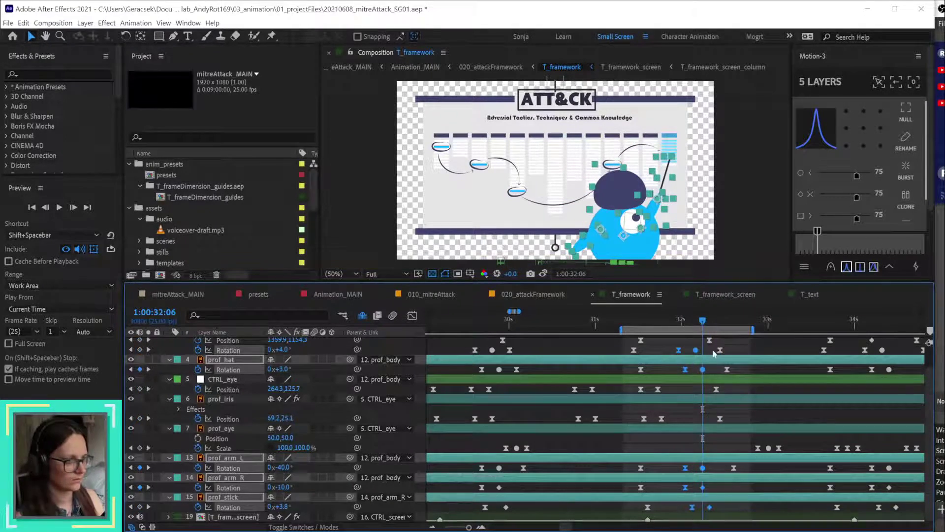
left_click_drag(696, 352, 704, 354)
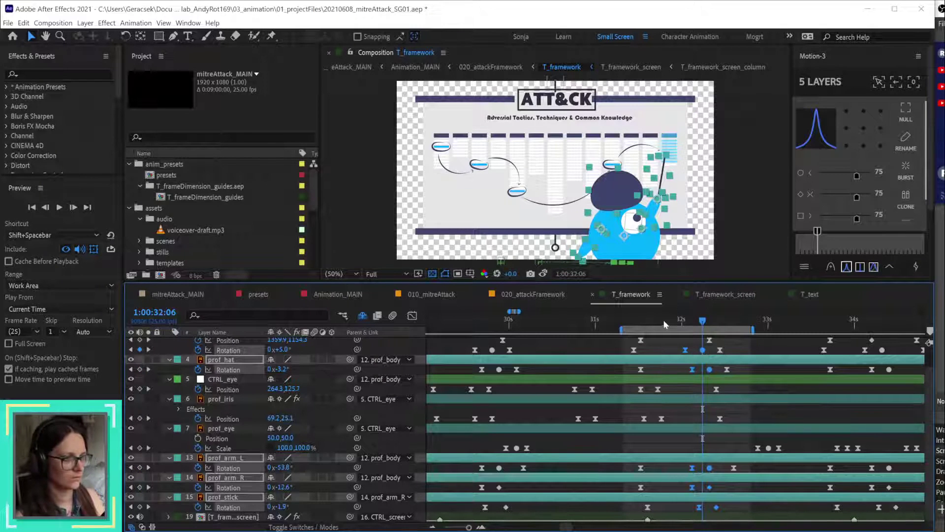
key("shift+space")
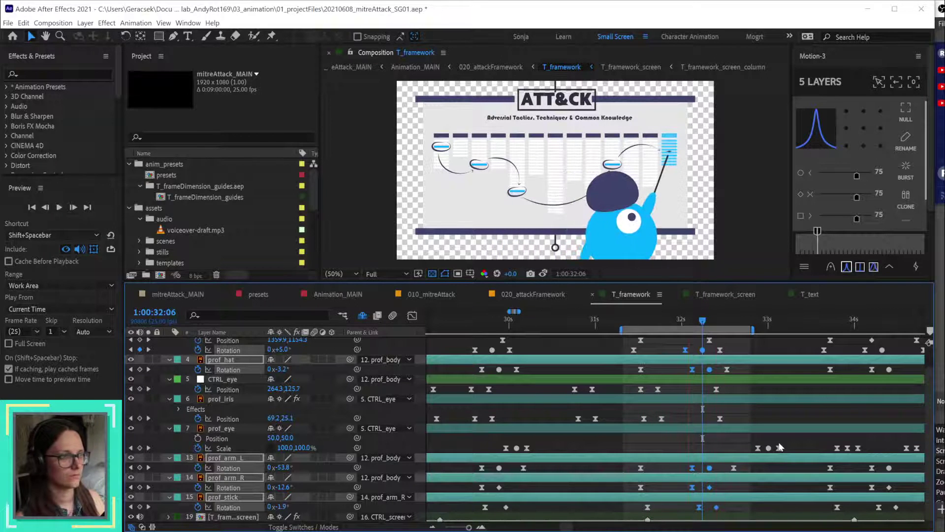
key("ctrl+s")
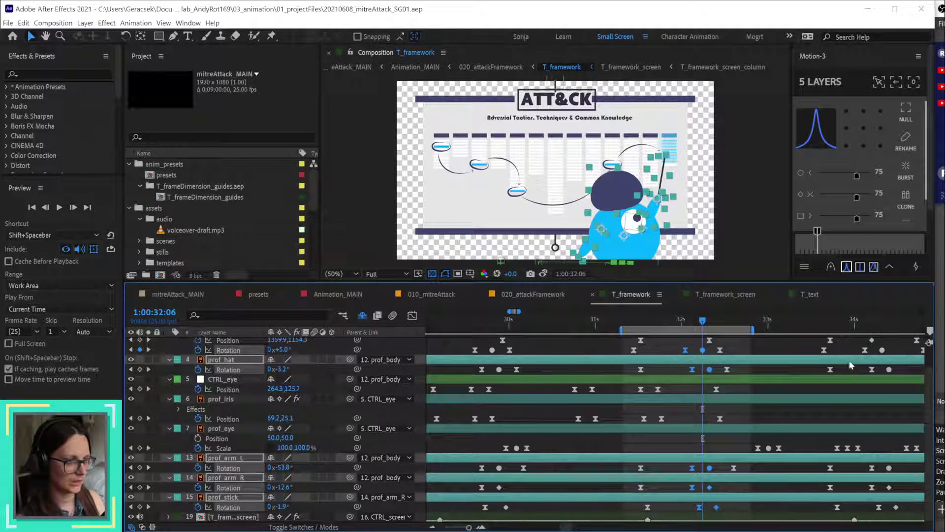
Step: Set the work area from 1:00:33:13 to about 1:00:35:00, preview the next gesture and scrub to 1:00:34:11
left_click_drag(810, 399, 653, 406)
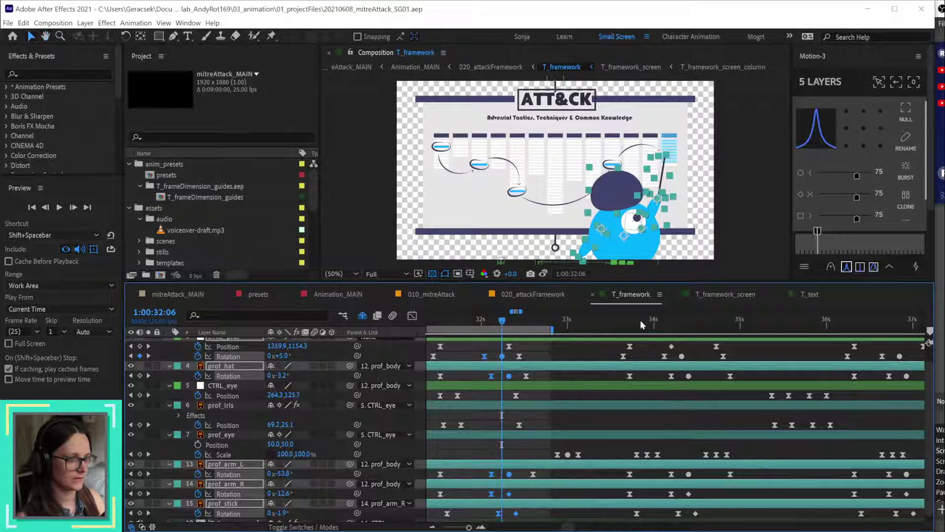
left_click_drag(618, 325, 741, 329)
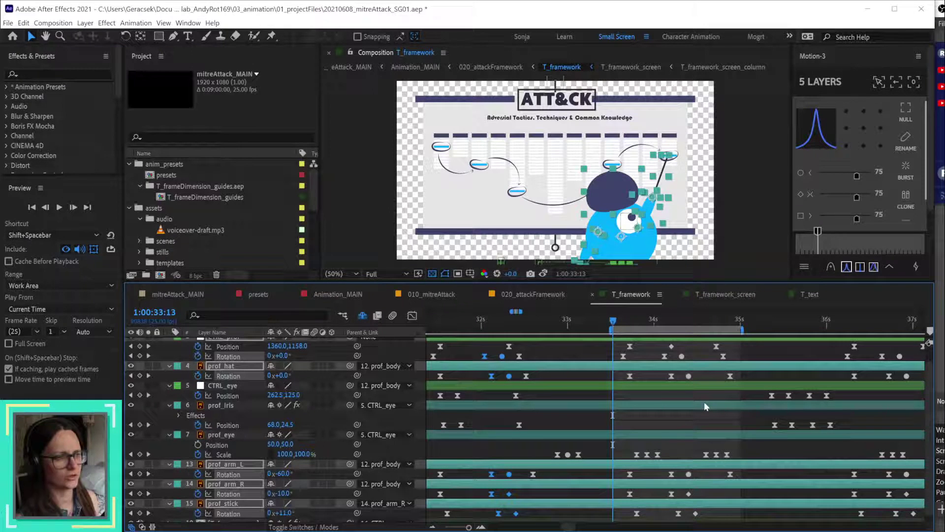
key("space")
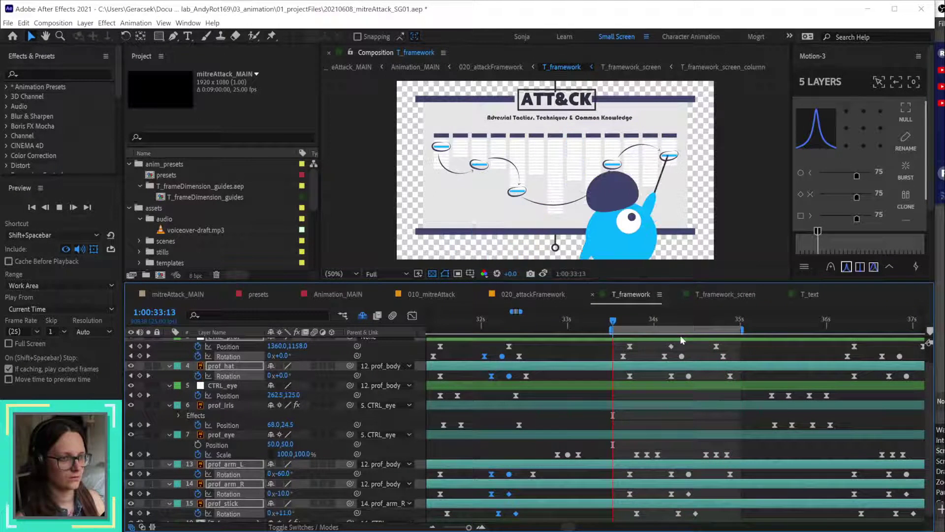
left_click(660, 321)
left_click_drag(659, 320, 694, 325)
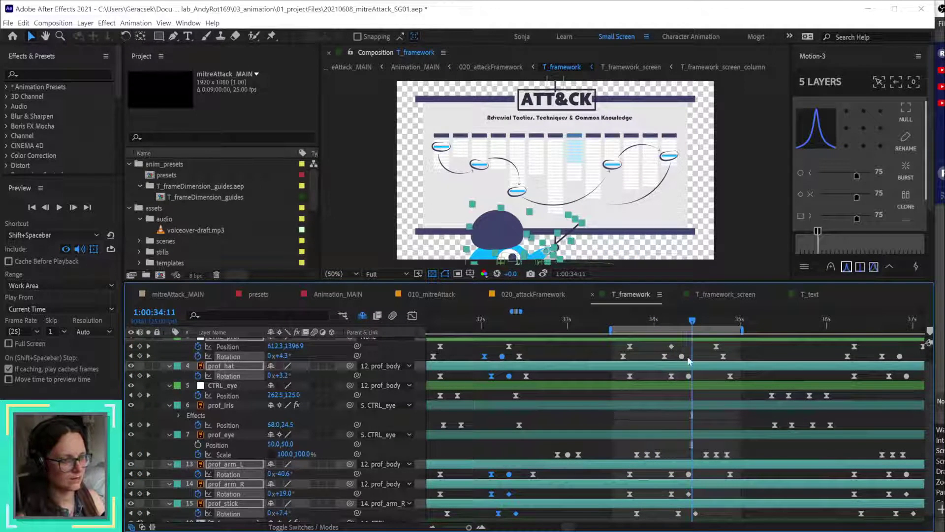
Step: Duplicate CTRL_prof's middle two Rotation keyframes to 1:00:34:11, delete the original second keyframe and scrub through the movement
left_click_drag(687, 360, 657, 364)
key("ctrl+c")
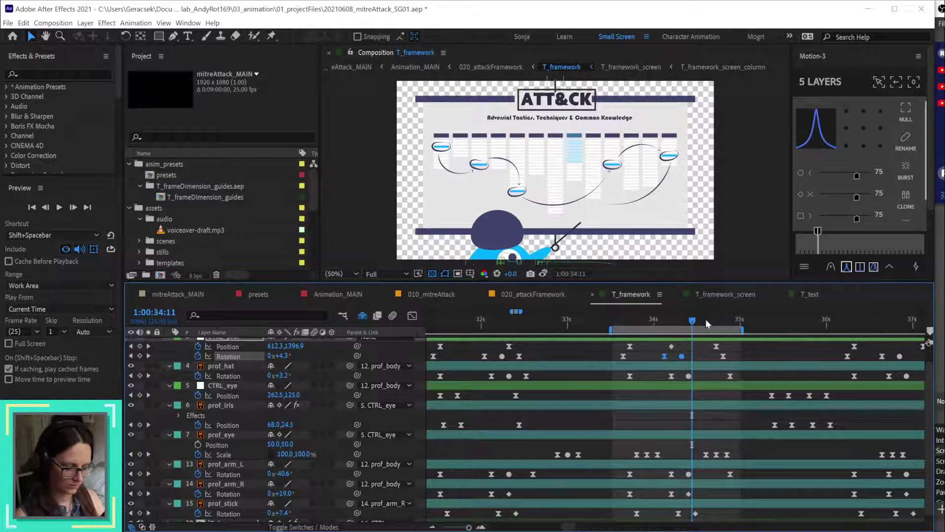
key("ctrl+v")
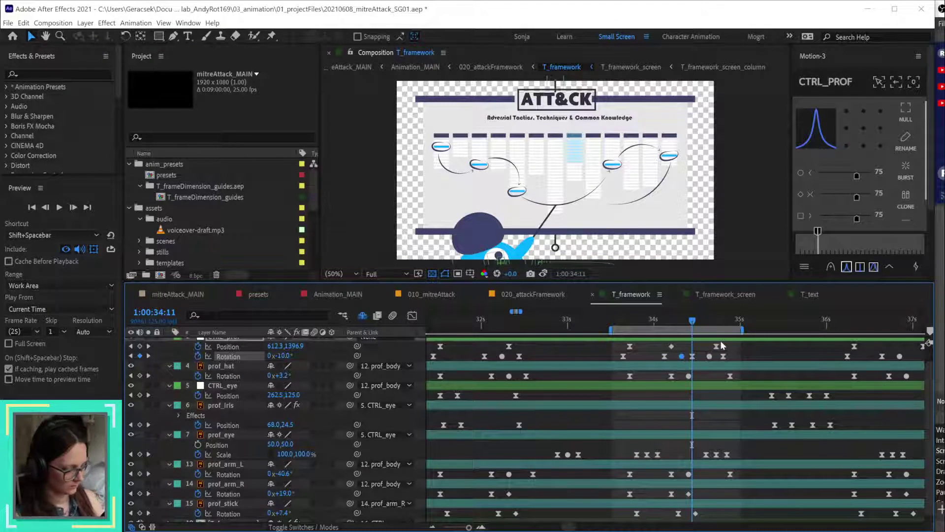
key("Delete")
left_click_drag(654, 316, 724, 333)
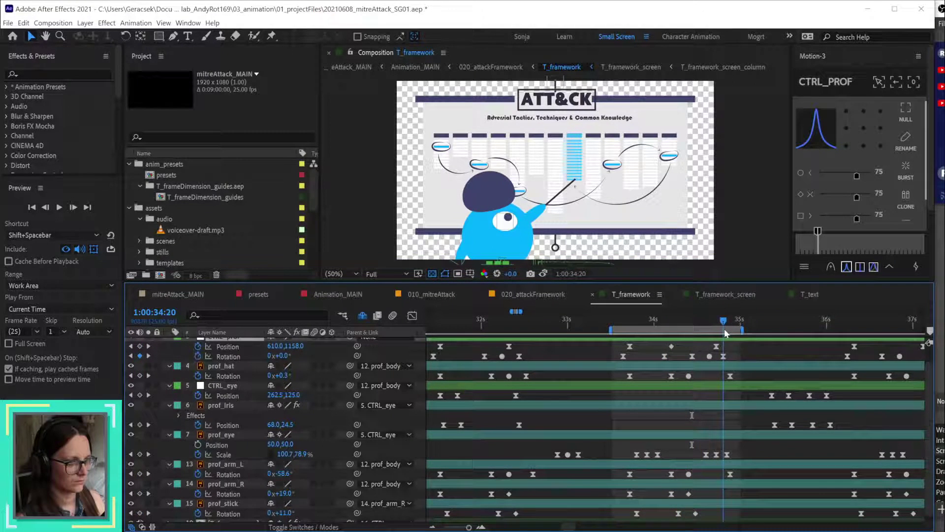
Step: Move CTRL_prof's duplicated Rotation keyframe pair one frame earlier so its second keyframe sits at 1:00:34:15
key("Page_Up")
key("Page_Up")
key("Page_Up")
key("Page_Up")
key("Page_Up")
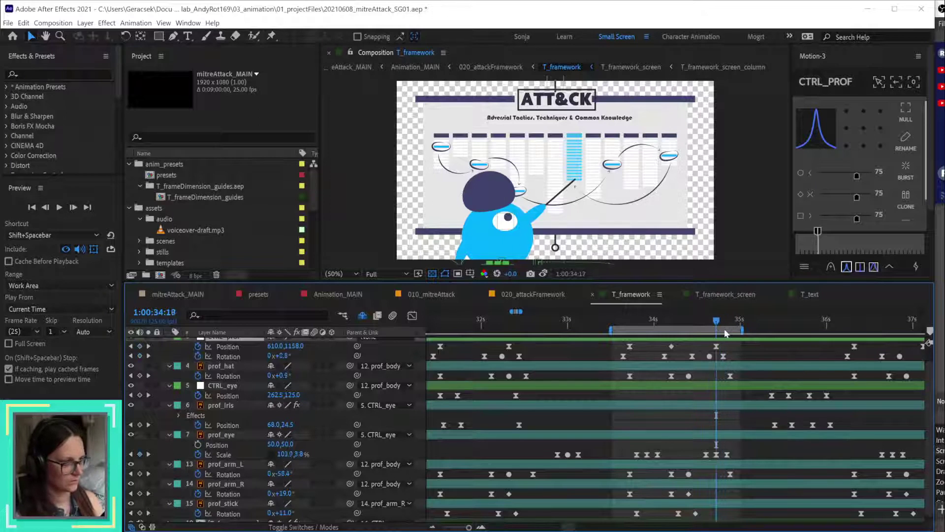
mouse_move(712, 353)
left_mouse_down()
mouse_move(677, 363)
mouse_move(707, 358)
left_mouse_up()
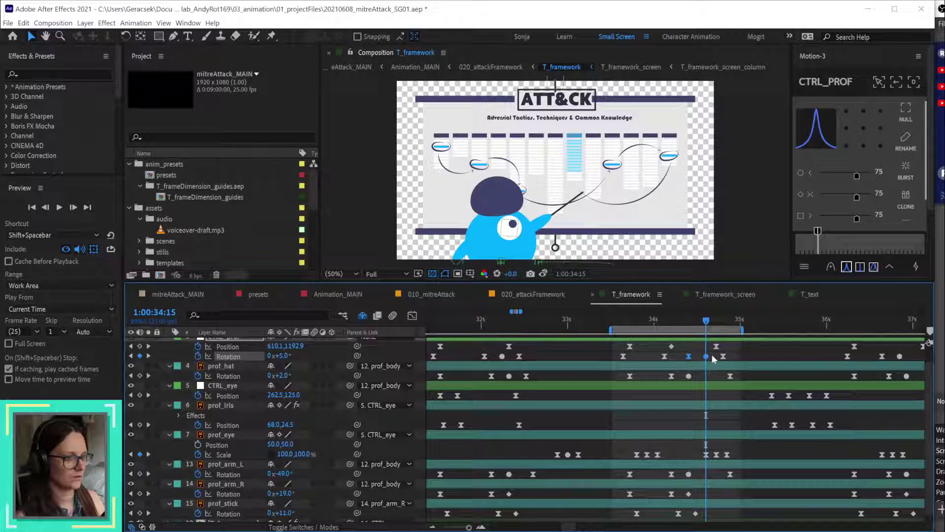
Step: Try replacing CTRL_prof's Rotation keyframe at 1:00:34:15 with the preceding -10° keyframe and scrub through the movement
mouse_move(701, 364)
left_mouse_down()
mouse_move(686, 356)
mouse_move(705, 361)
left_mouse_up()
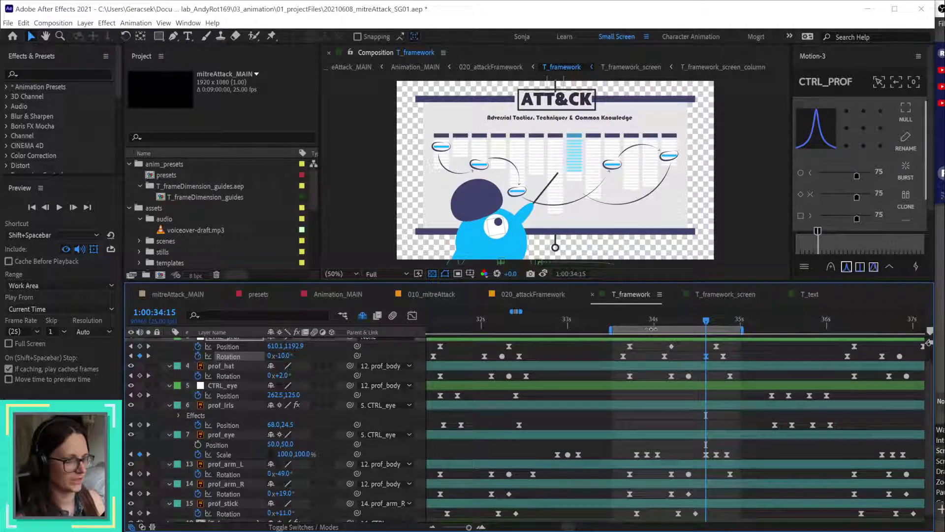
left_click_drag(636, 316, 705, 344)
scroll(753, 445, "down", 1)
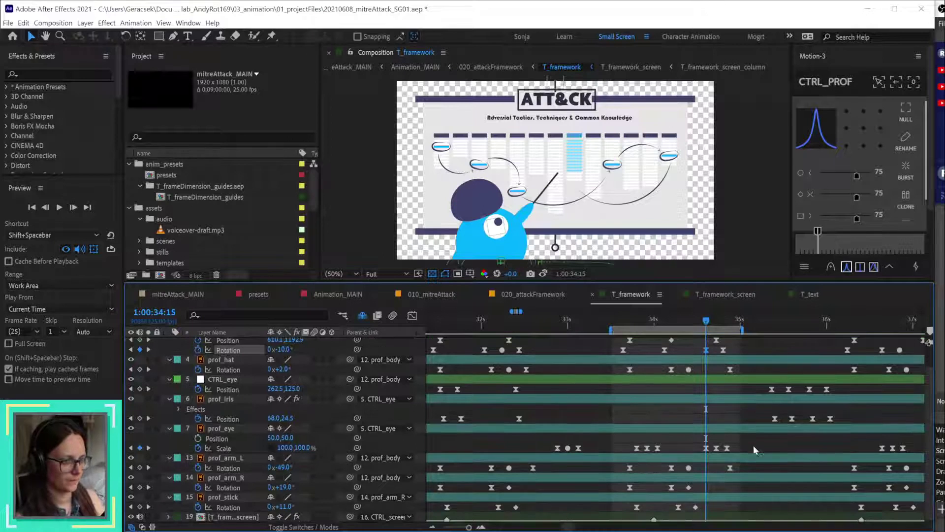
Step: Try shifting the middle Rotation keyframes of both arms and prof_stick about five frames later, placing the arms' second ones at 1:00:34:15
left_click_drag(666, 466, 714, 522)
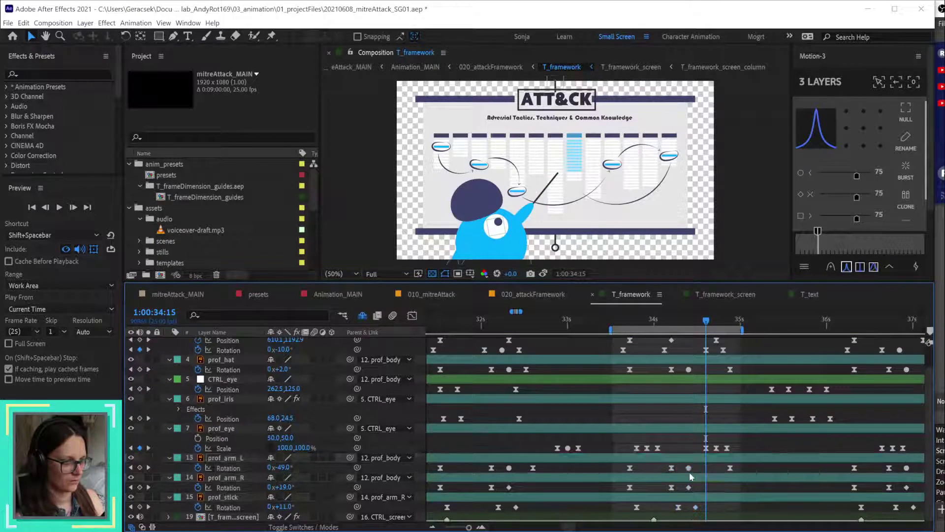
left_click_drag(668, 466, 709, 516)
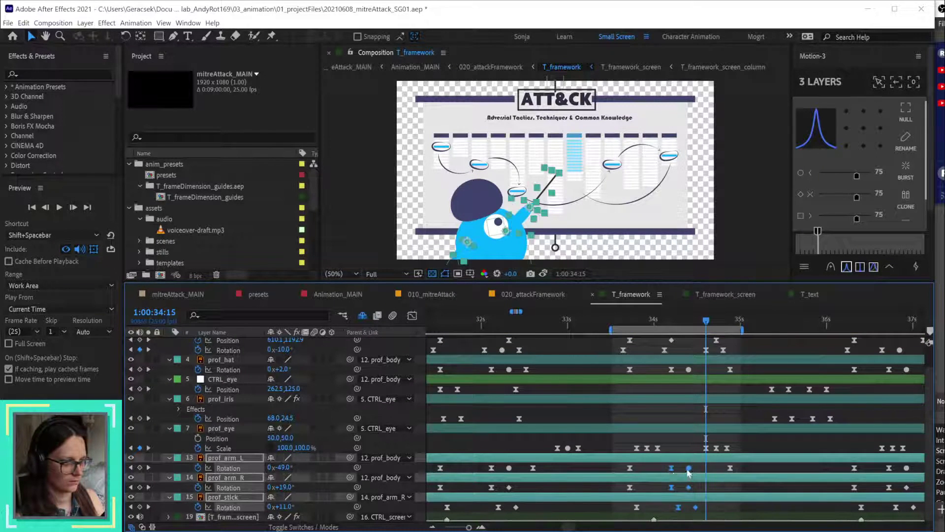
mouse_move(688, 469)
left_mouse_down()
mouse_move(705, 476)
mouse_move(688, 479)
left_mouse_up()
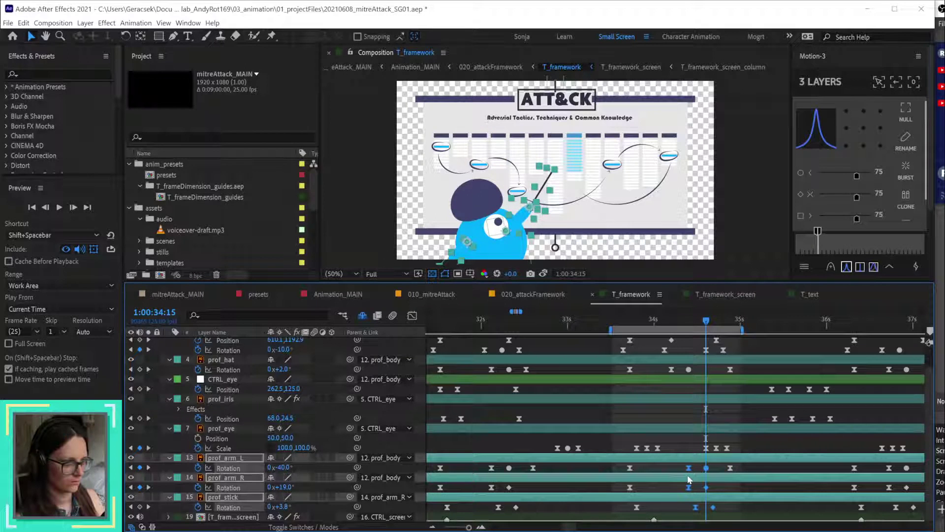
key("alt+Right")
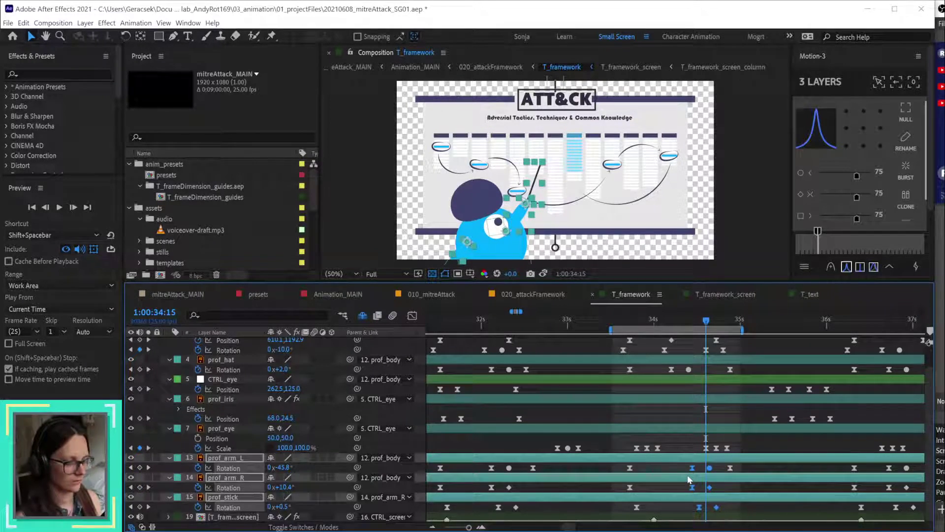
key("alt+Left")
key("alt+Left")
key("alt+Left")
key("alt+Left")
key("alt+Left")
key("alt+Left")
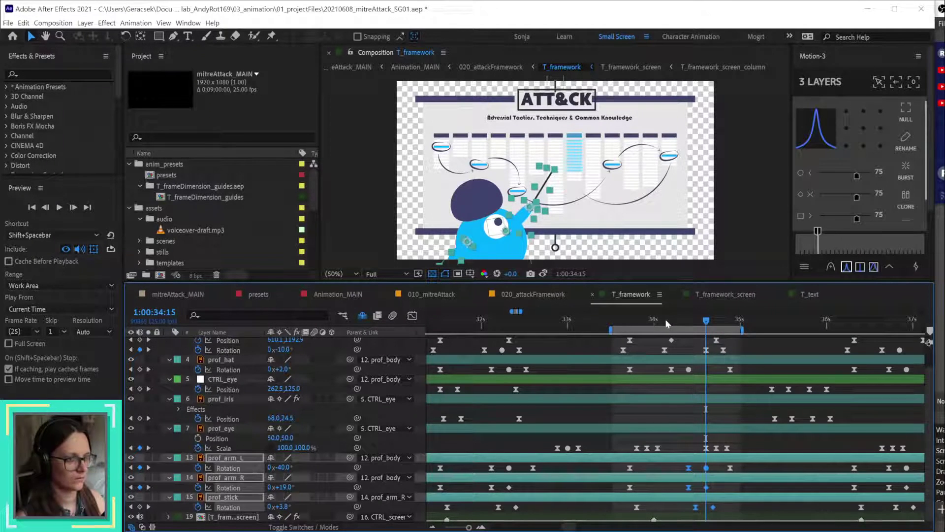
Step: Preview the gesture, then undo the arm and stick keyframe shift and the CTRL_prof keyframe replacement
key("space")
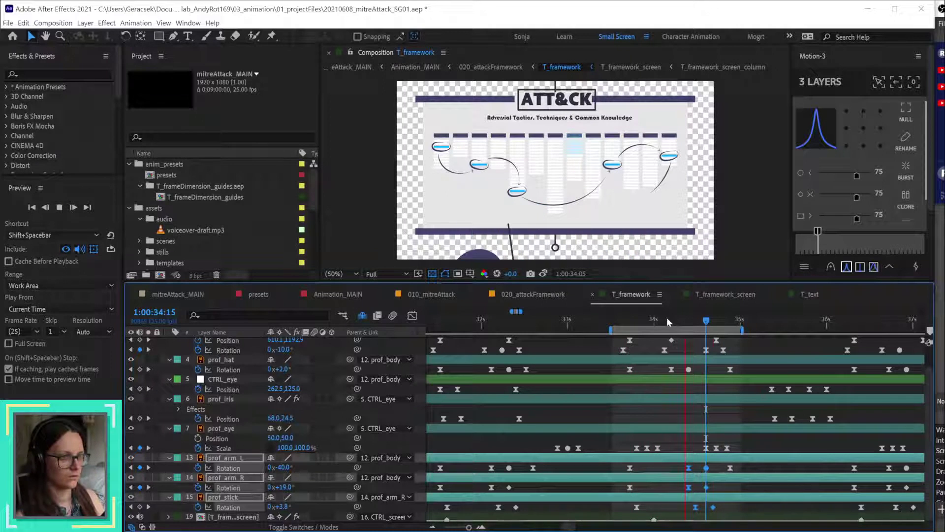
key("space")
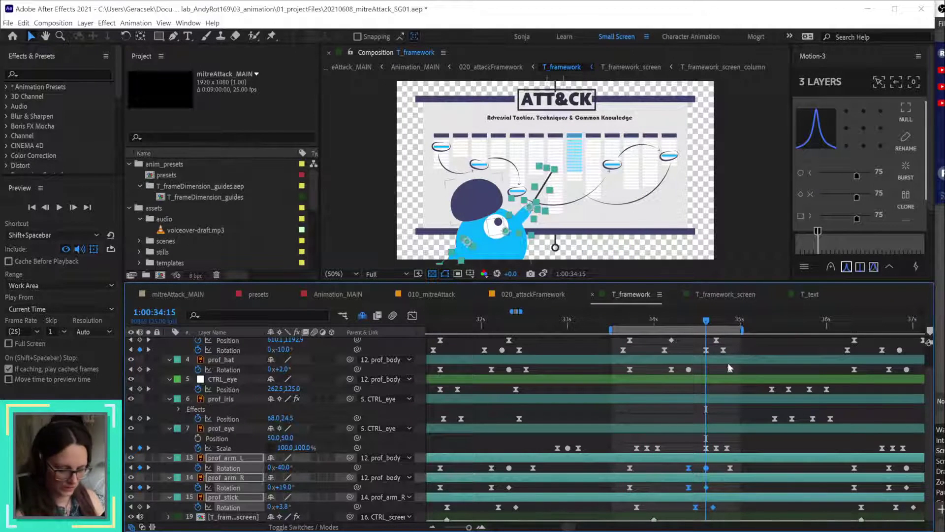
key("ctrl+z")
key("ctrl+z")
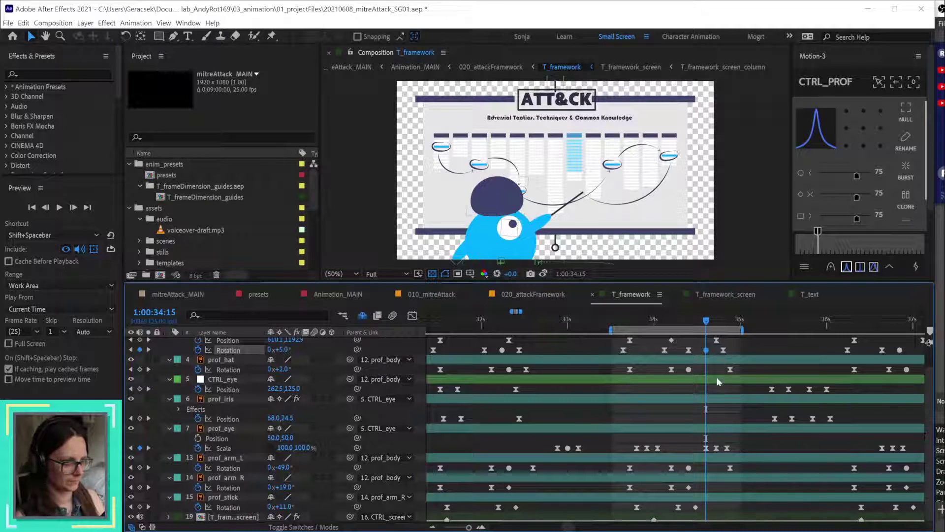
Step: Delay the middle Rotation keyframes of both arms and prof_stick about five frames, with the arms' second ones at 1:00:34:15, and scrub through
mouse_move(709, 465)
left_mouse_down()
mouse_move(664, 512)
mouse_move(706, 467)
left_mouse_up()
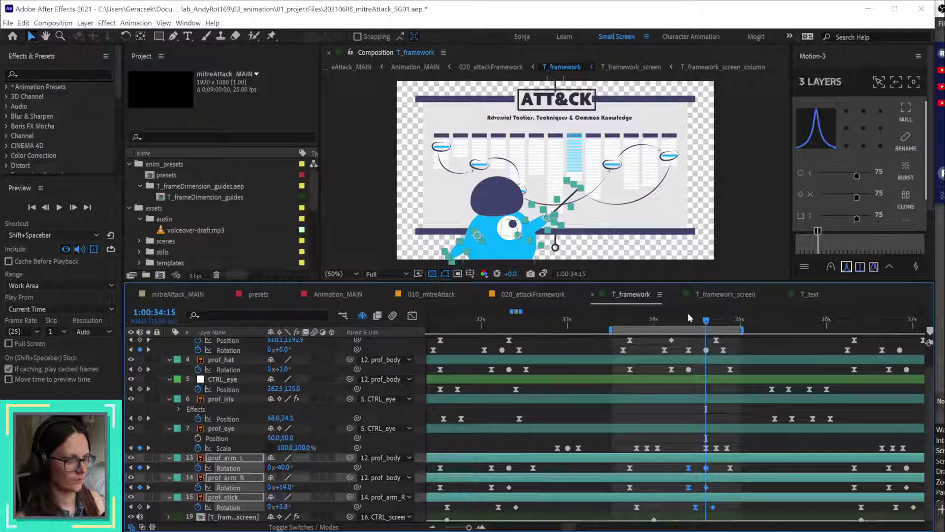
left_click(637, 319)
left_click_drag(645, 320, 731, 335)
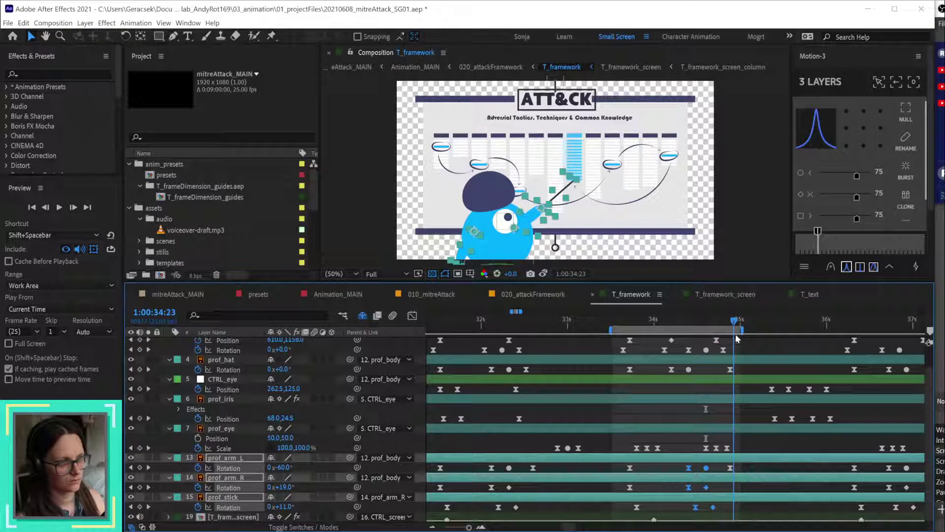
Step: Set CTRL_prof's Rotation keyframe at 1:00:34:15 to 3° and preview the gesture
left_click(668, 326)
left_click_drag(659, 327, 707, 349)
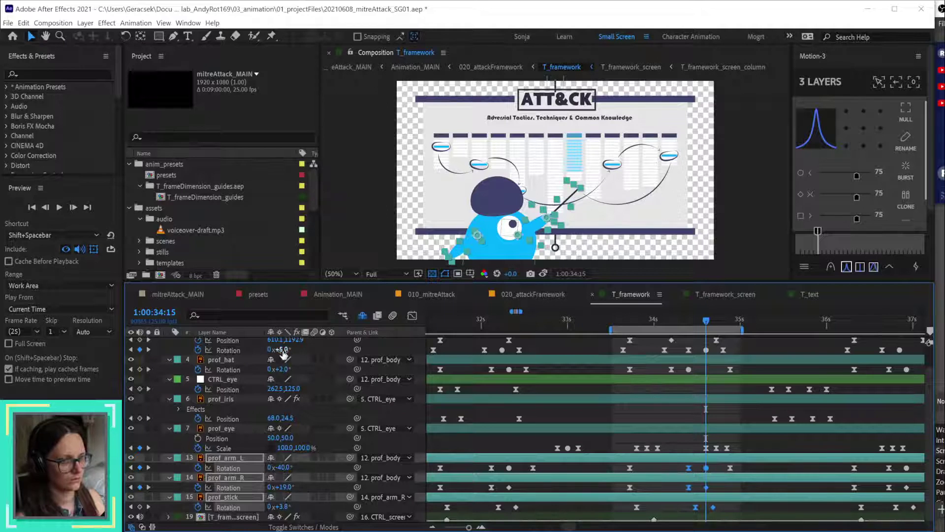
type("3")
key("Return")
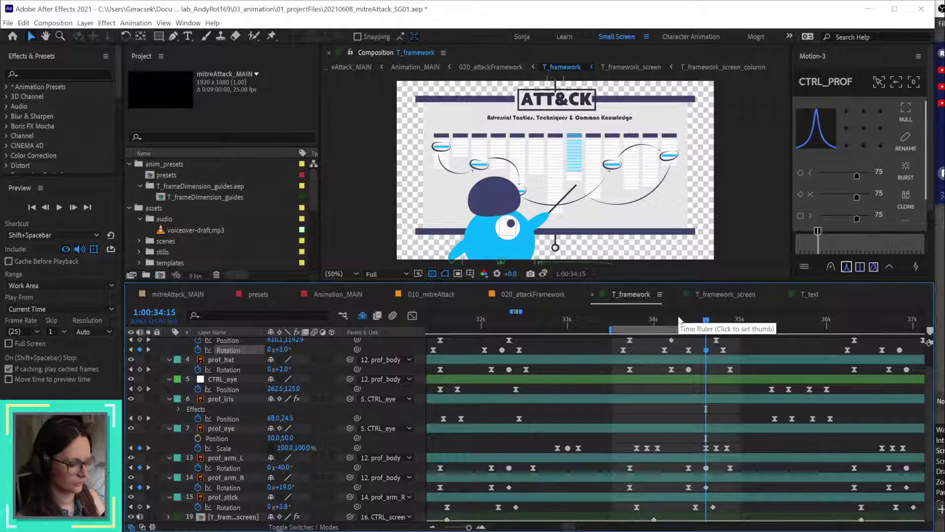
key("space")
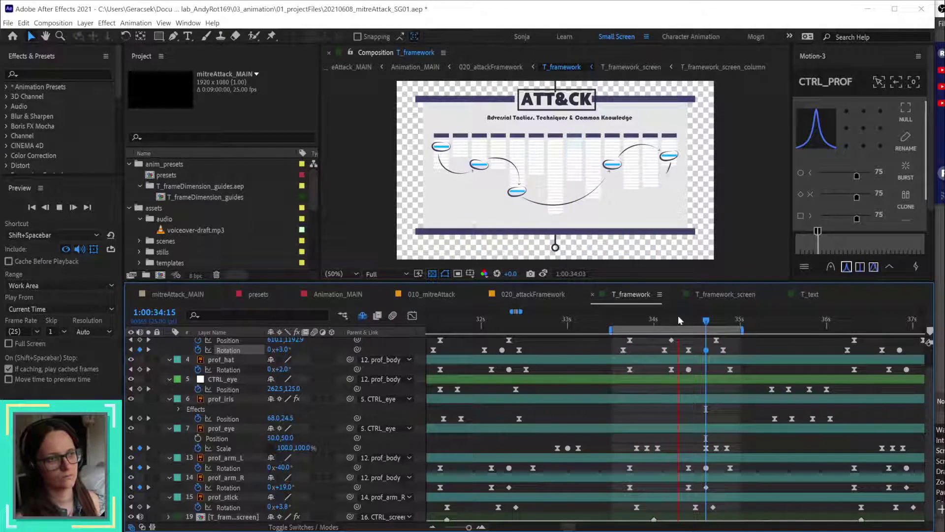
key("space")
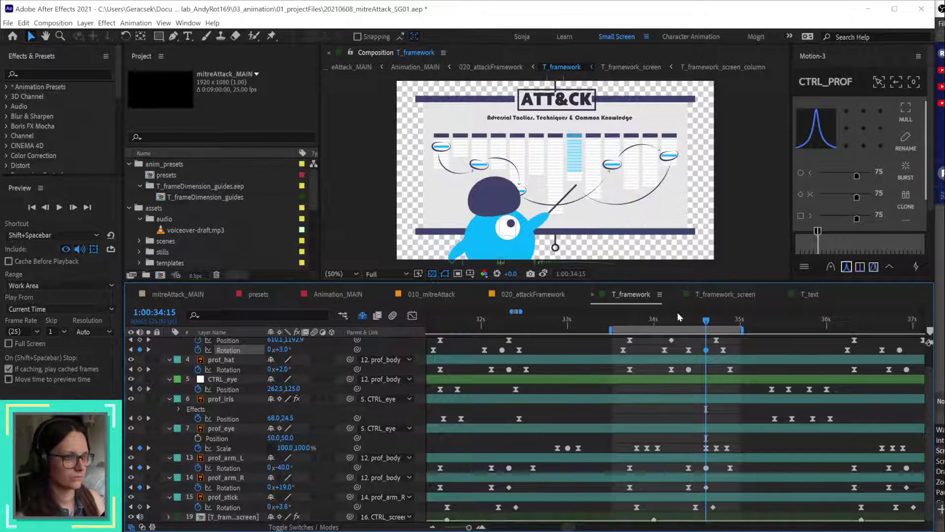
Step: Shift the middle Rotation keyframes of both arms and prof_stick three frames later, placing the arms' second ones at 1:00:34:18
left_click_drag(679, 318, 716, 329)
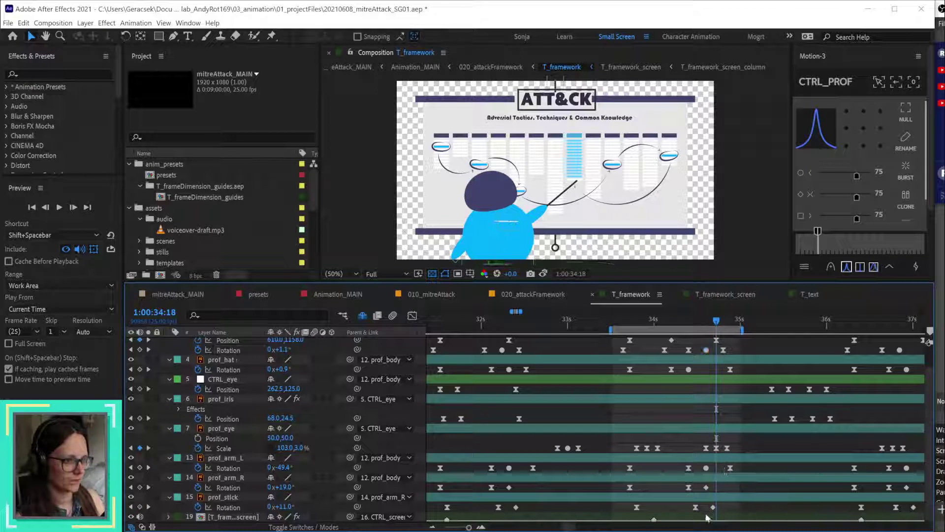
left_click_drag(721, 463, 684, 522)
left_click_drag(705, 470, 716, 471)
left_click_drag(701, 319, 676, 321)
Step: Preview the revised gesture and replay it with the work area extended to 1:00:35:08
left_click(746, 387)
key("space")
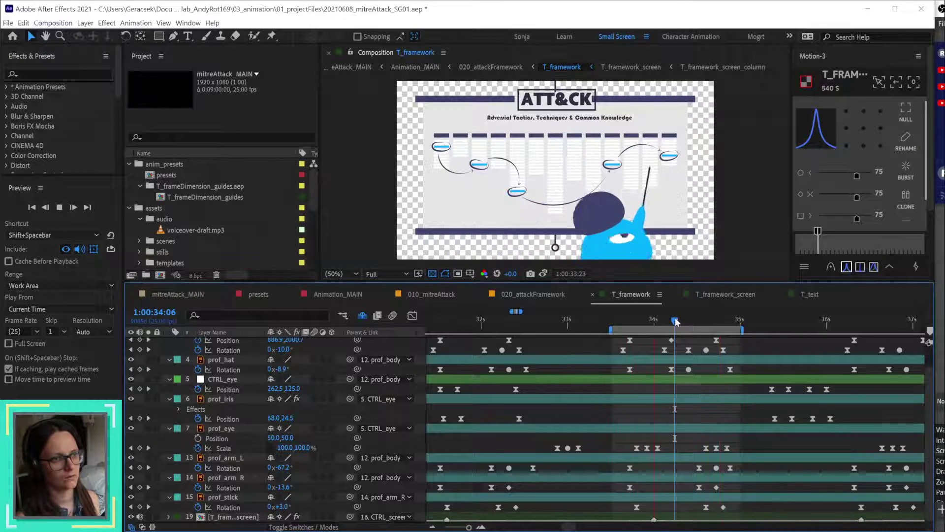
left_click(768, 326)
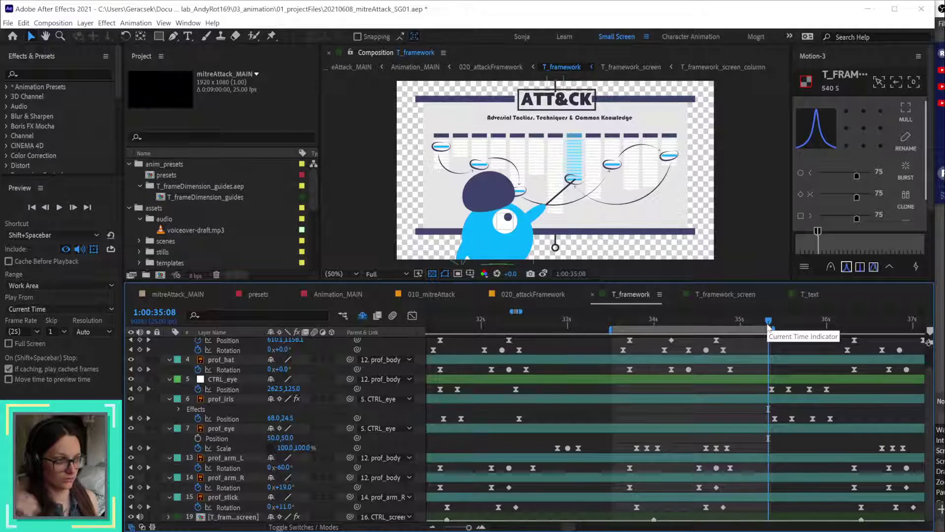
key("space")
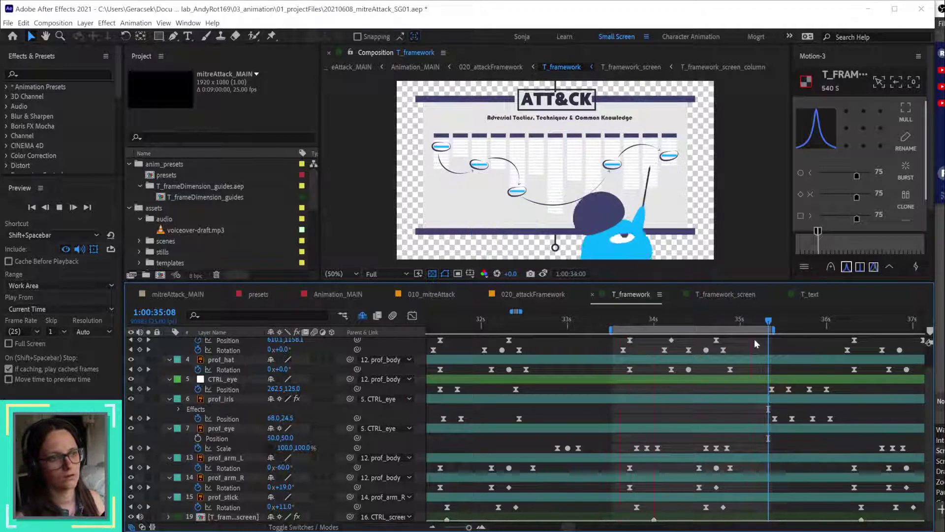
Step: Scrub and preview the professor's pointing gesture between 1:00:34:07 and 1:00:34:15 to check the revised timing
left_click(686, 321)
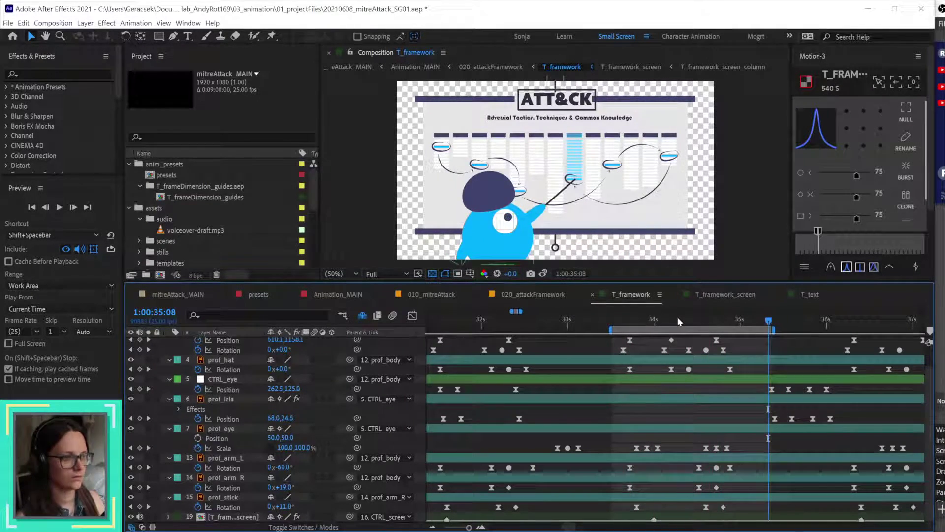
left_click_drag(686, 321, 708, 329)
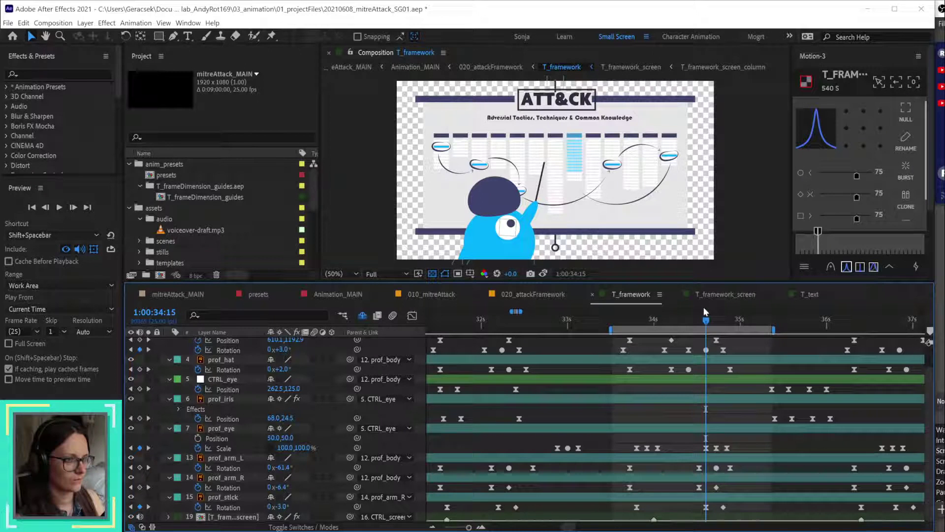
left_click_drag(710, 322, 681, 329)
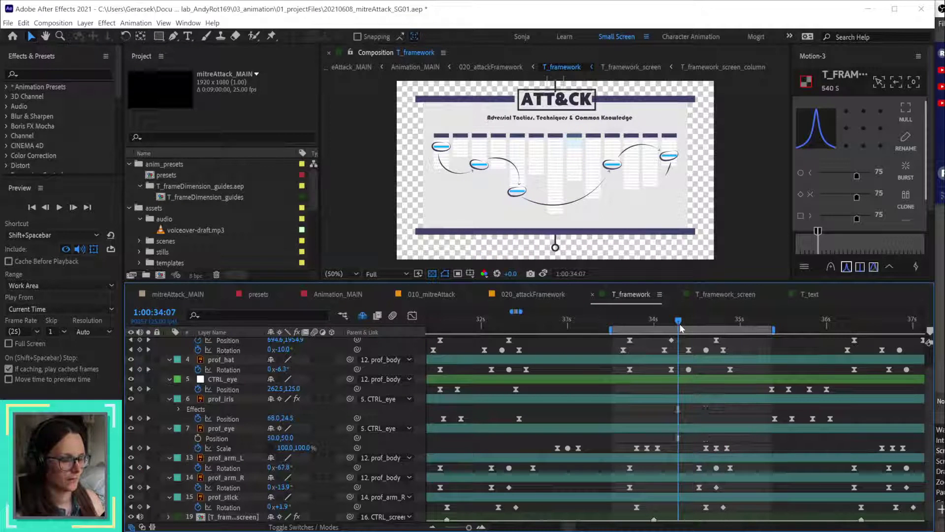
key("space")
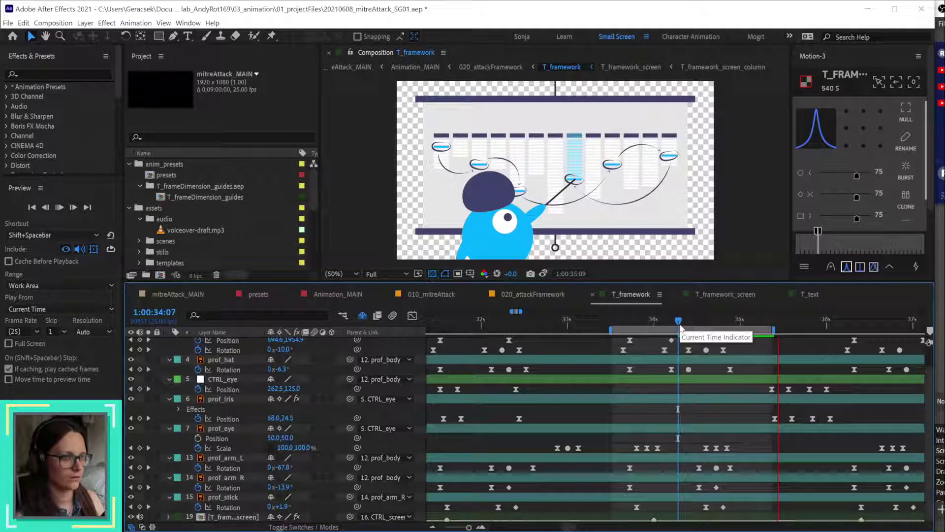
left_click(695, 321)
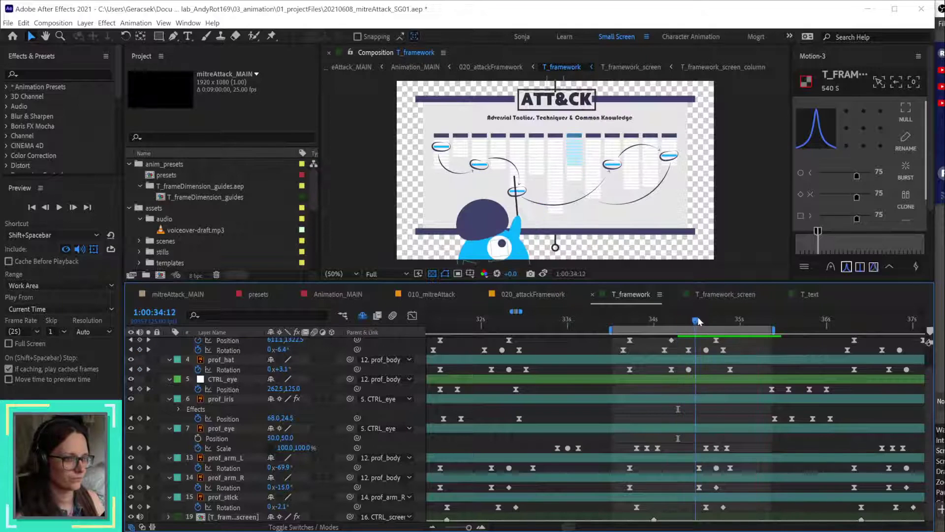
left_click_drag(698, 321, 705, 323)
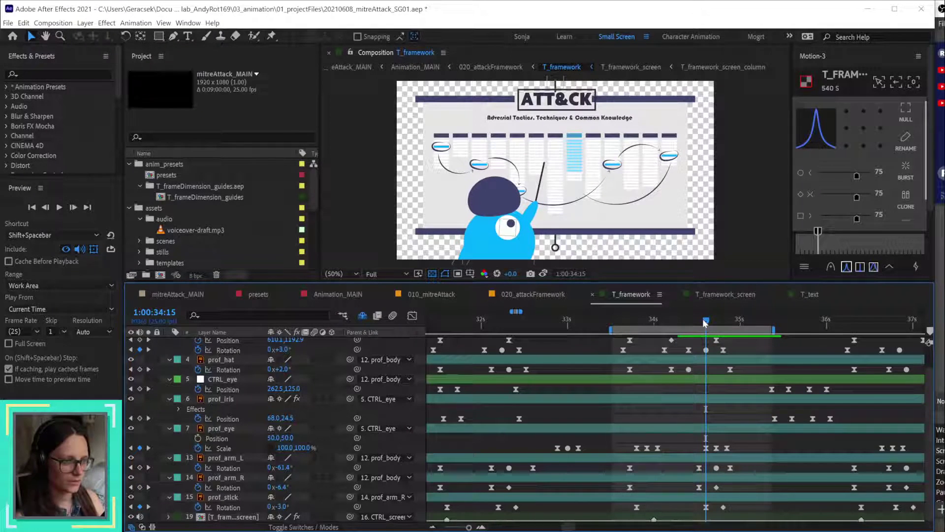
Step: Delete CTRL_prof's Rotation keyframe at 1:00:34:15 and step through the neighbouring frames
left_click(707, 350)
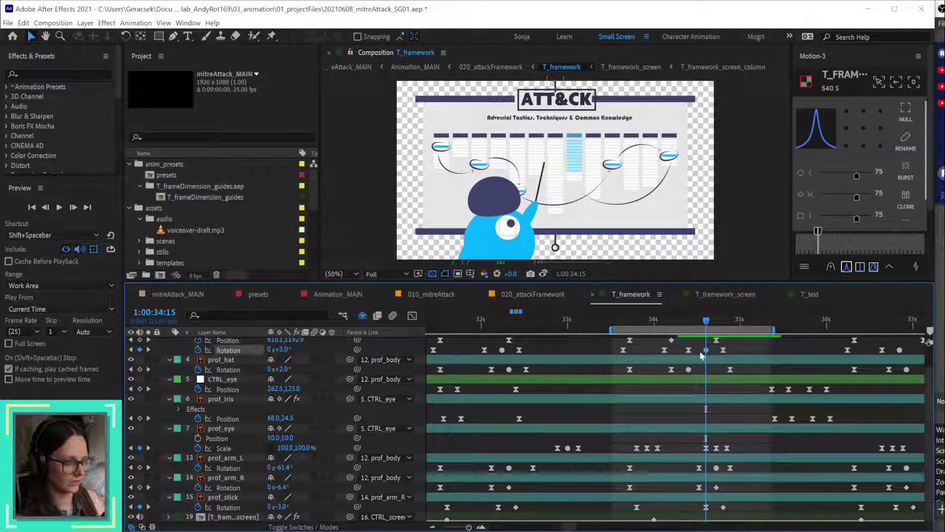
key("Delete")
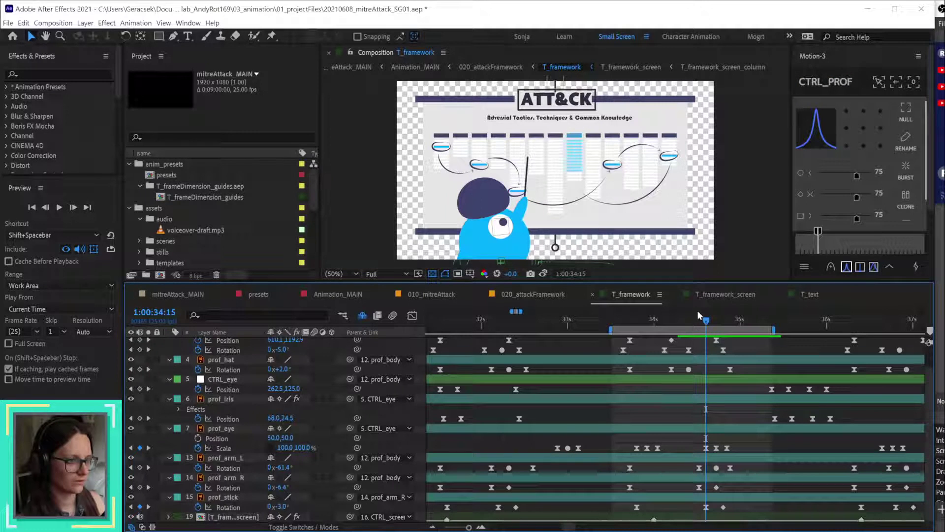
left_click_drag(673, 325, 689, 328)
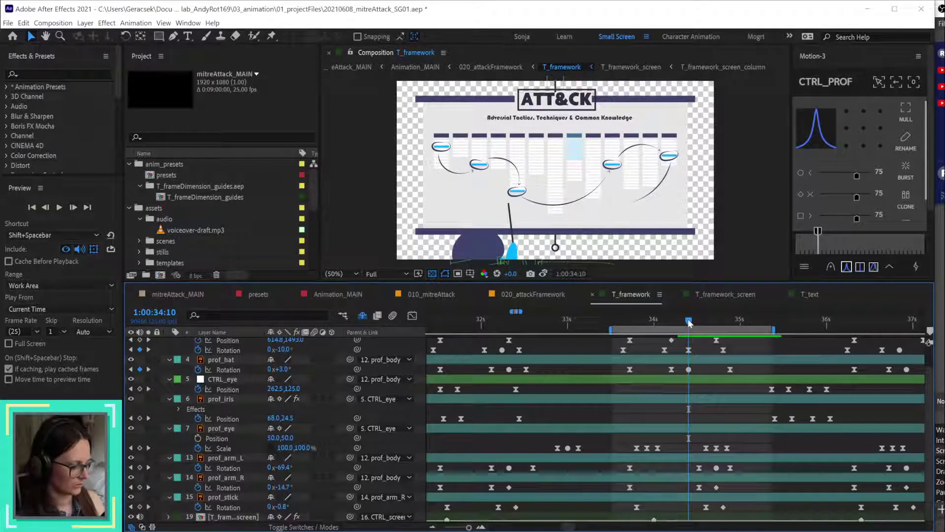
key("Page_Down")
key("Page_Down")
key("Page_Down")
key("Page_Down")
key("Page_Down")
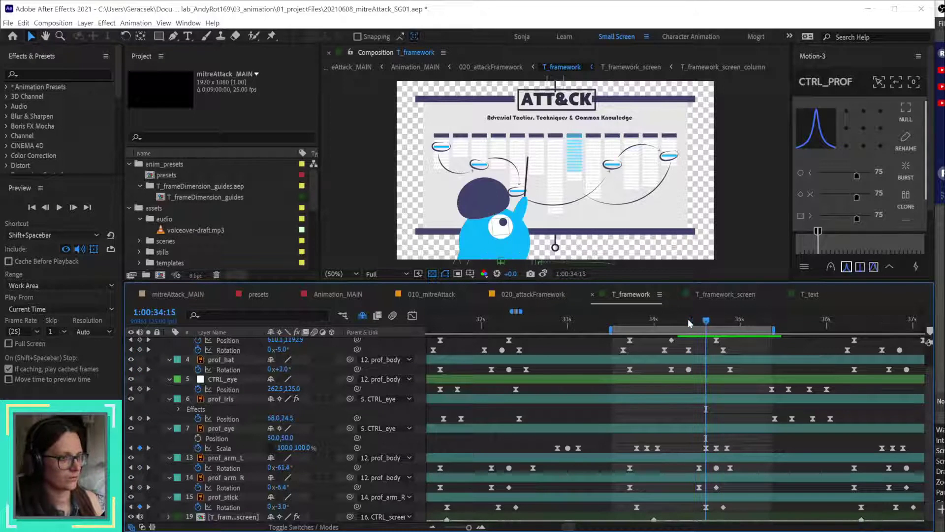
key("Page_Up")
key("Page_Up")
key("Page_Up")
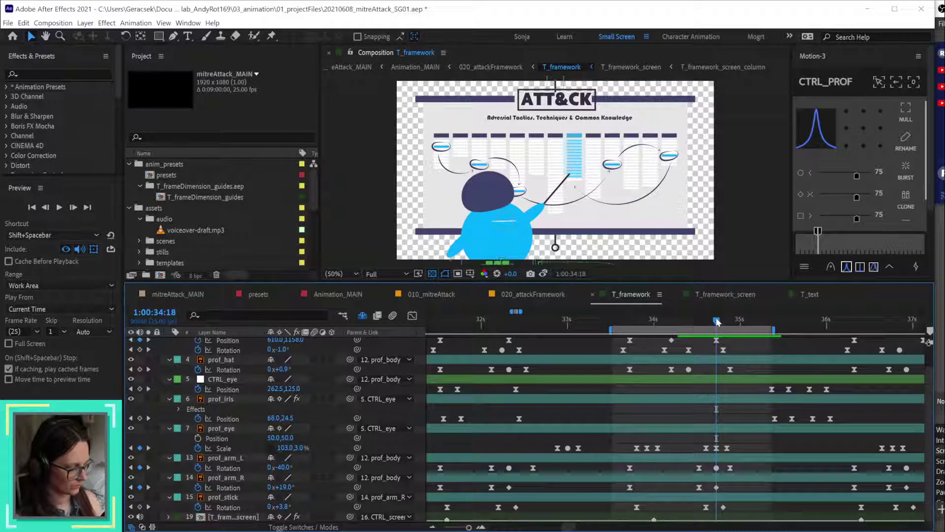
Step: Copy CTRL_prof's Position keyframe from 1:00:34:18 to 1:00:34:13 and raise the copy to 610, 1098
key("Page_Up")
key("Page_Up")
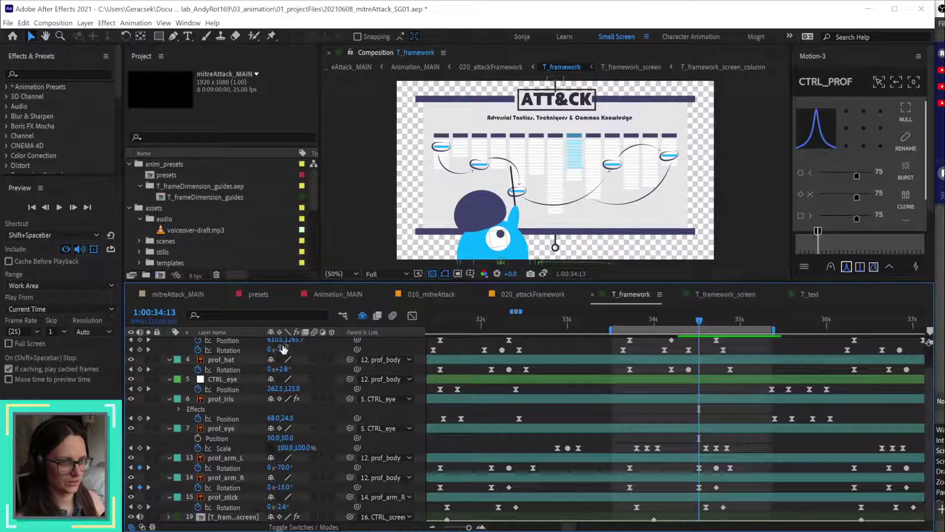
left_click(716, 340)
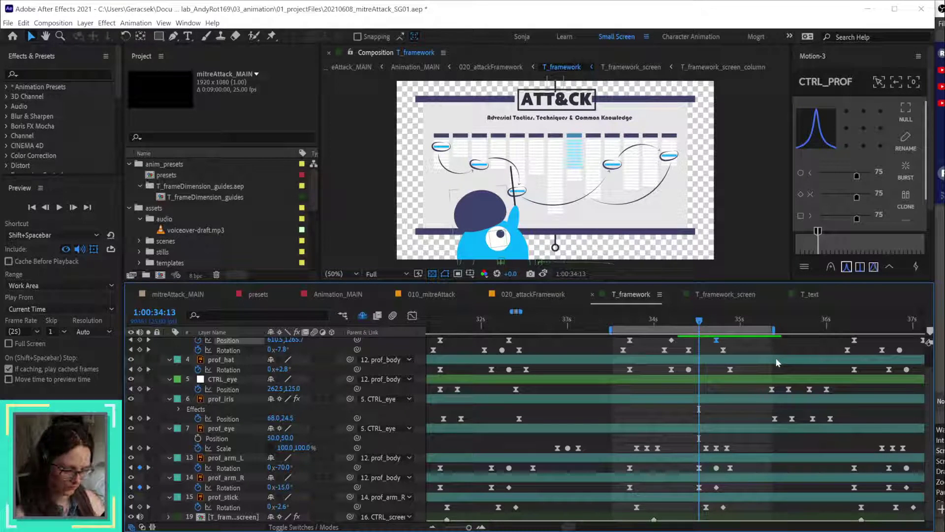
key("ctrl+v")
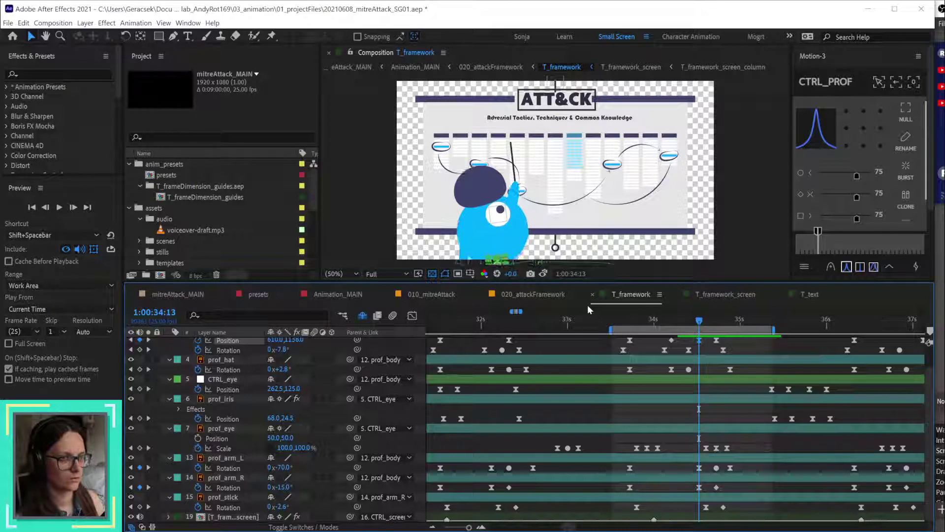
key("shift+Up")
key("shift+Up")
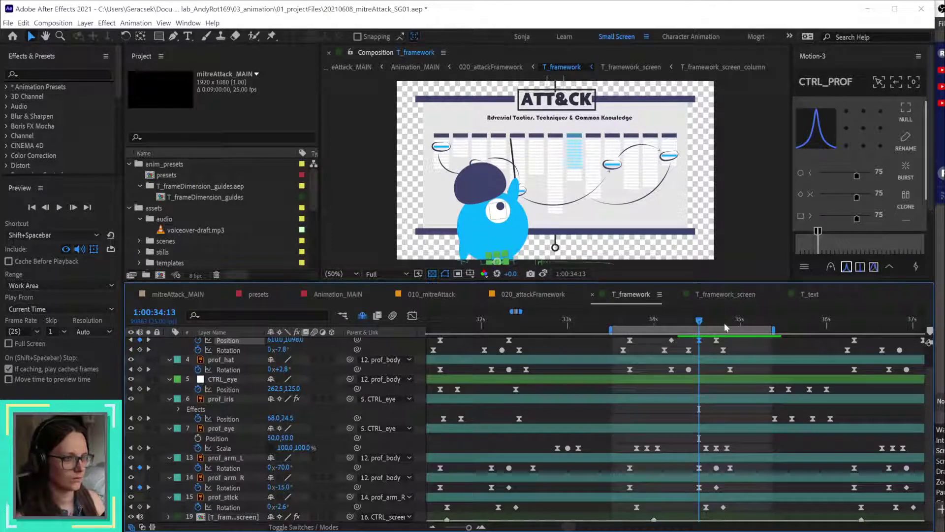
left_click(772, 349)
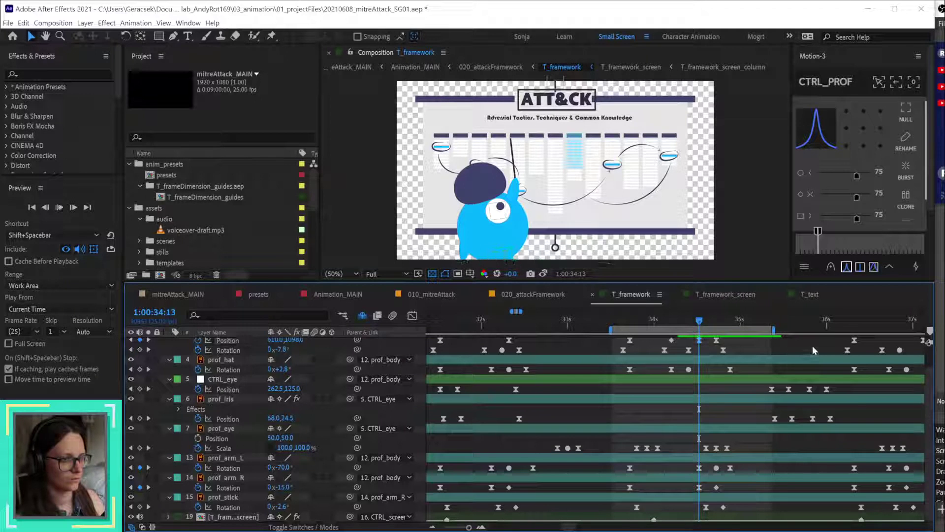
Step: Preview the gesture with the added Position keyframe and scrub from 1:00:34:08 to 1:00:34:16
key("space")
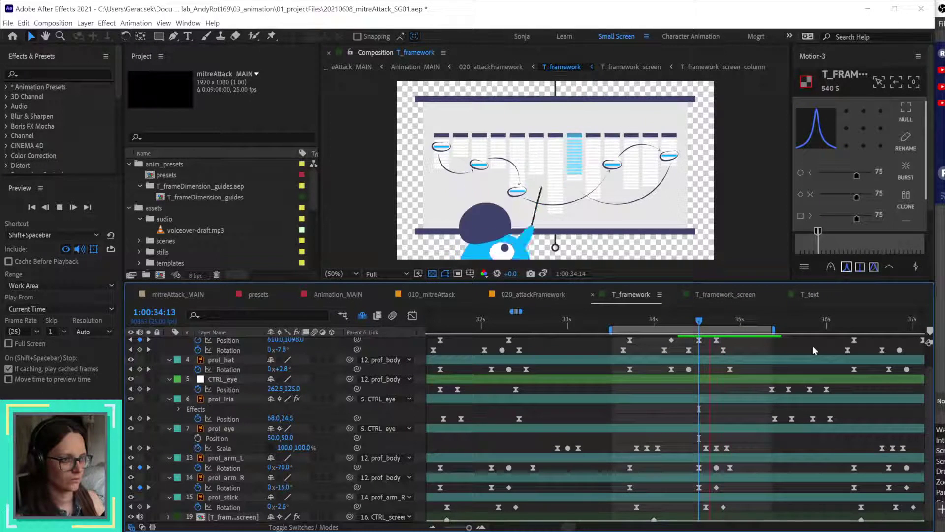
left_click(682, 320)
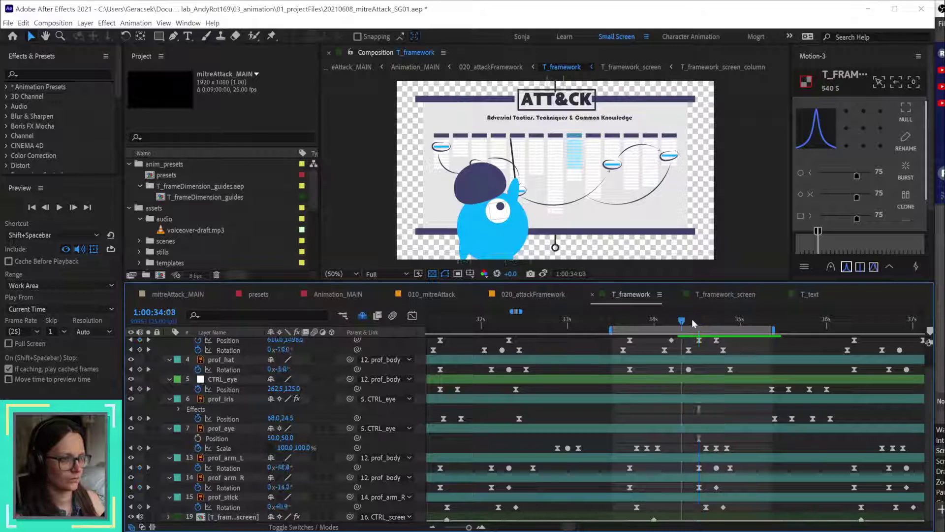
left_click_drag(692, 318, 709, 321)
scroll(686, 403, "up", 2)
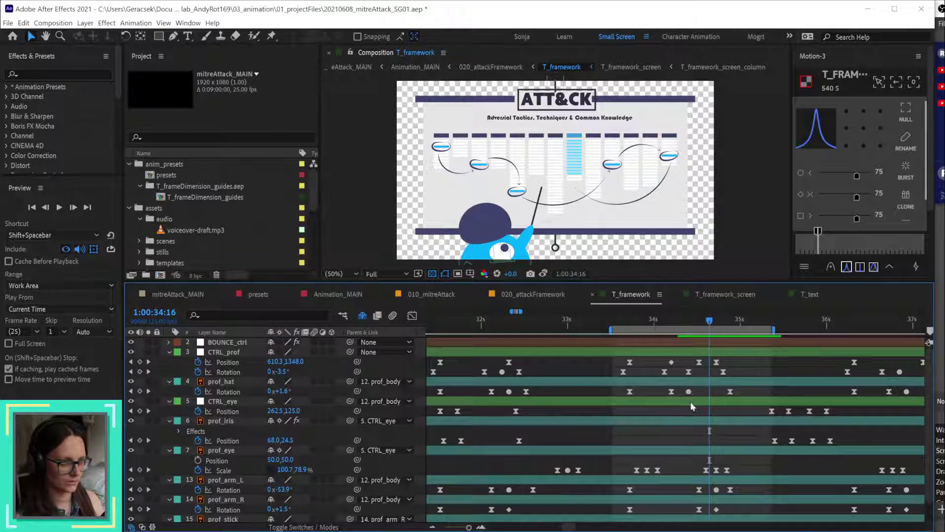
left_click(699, 362)
left_click(716, 361, "shift")
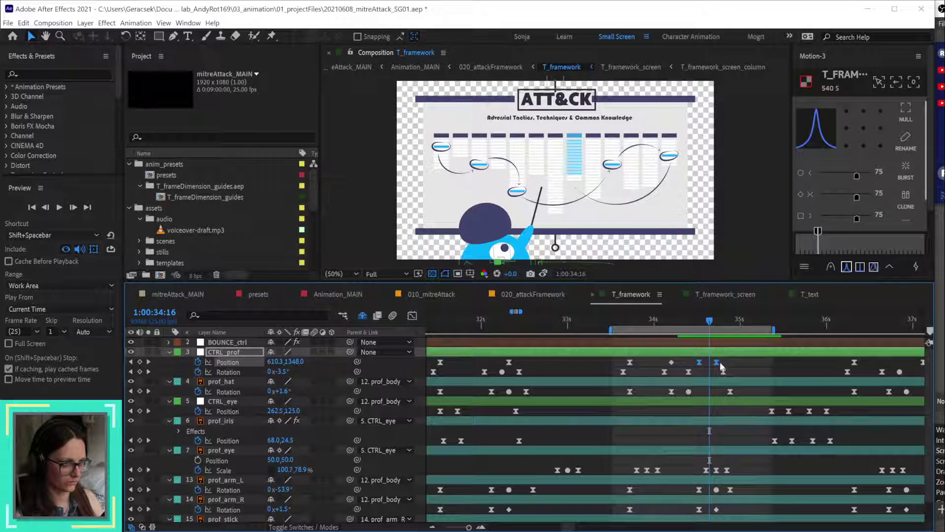
right_click(718, 362)
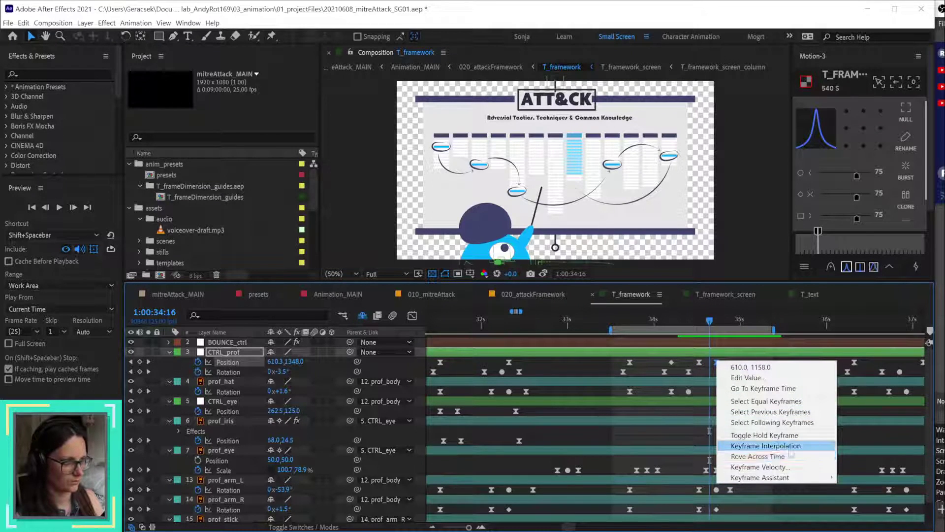
left_click(793, 466)
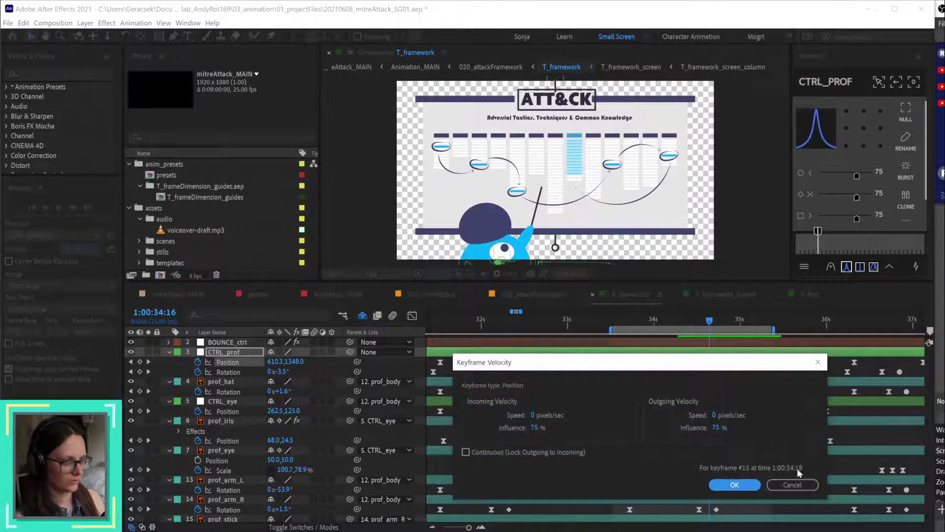
left_click(791, 485)
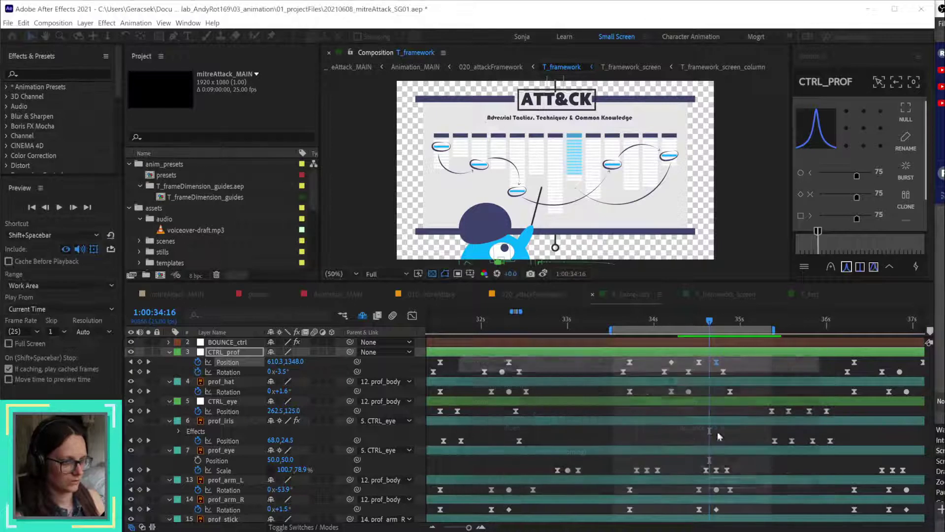
Step: Shorten the incoming ease of CTRL_prof's Position keyframe at 1:00:34:18 in the speed graph and scrub through
left_click(699, 363)
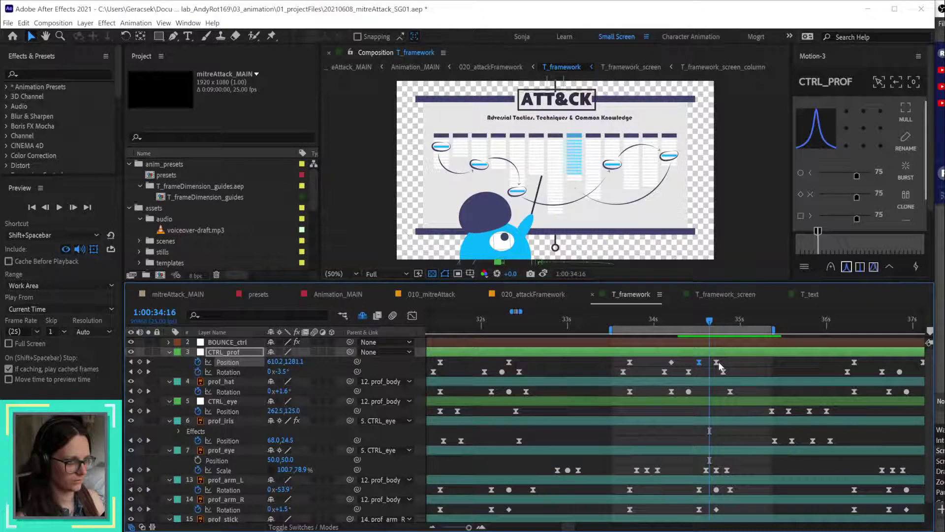
left_click_drag(709, 321, 706, 324)
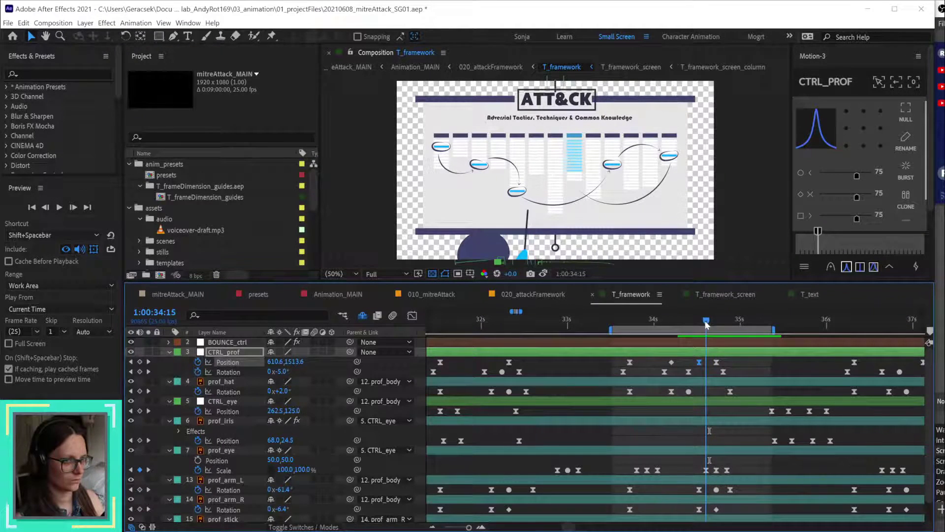
left_click(410, 316)
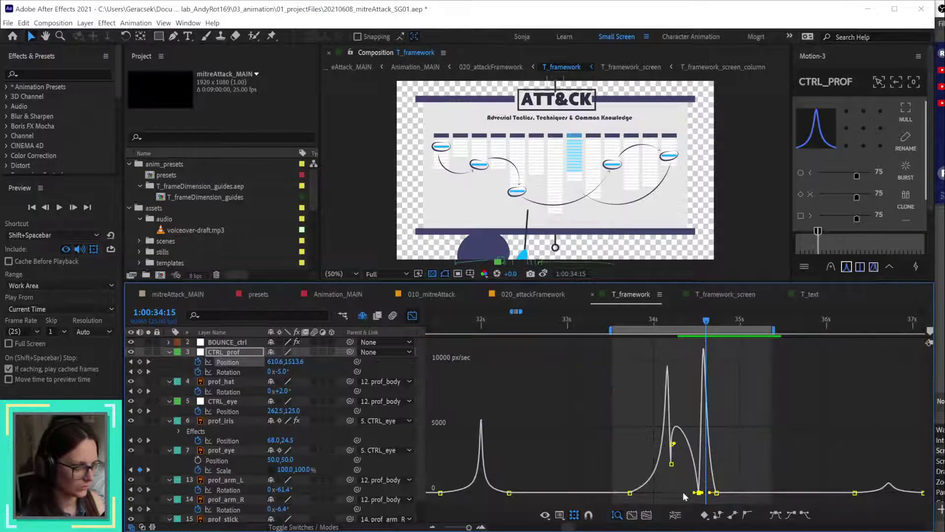
key("=")
key("=")
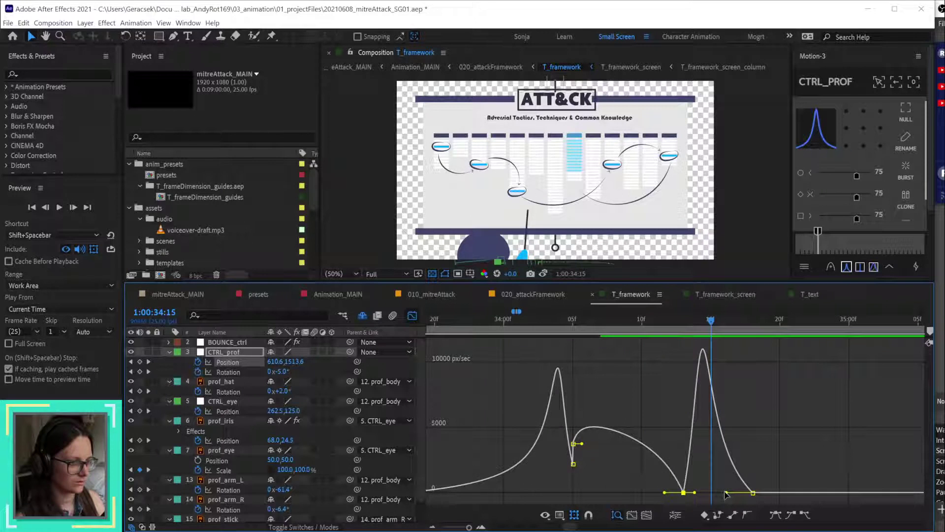
left_click_drag(727, 492, 735, 493)
left_click_drag(670, 320, 733, 325)
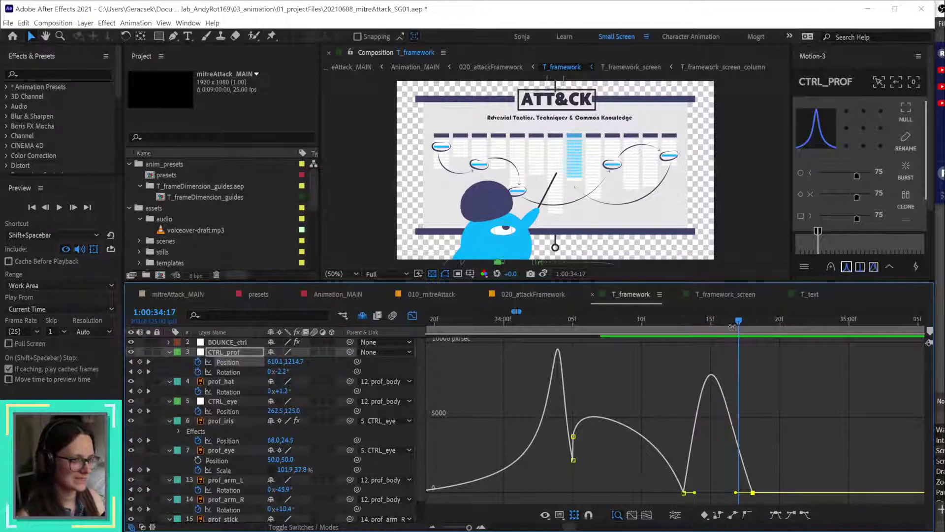
Step: Make CTRL_prof's Position keyframes at 1:00:34:13 and 1:00:34:18 linear and scrub through the move
left_click(411, 318)
left_click_drag(750, 366, 682, 369)
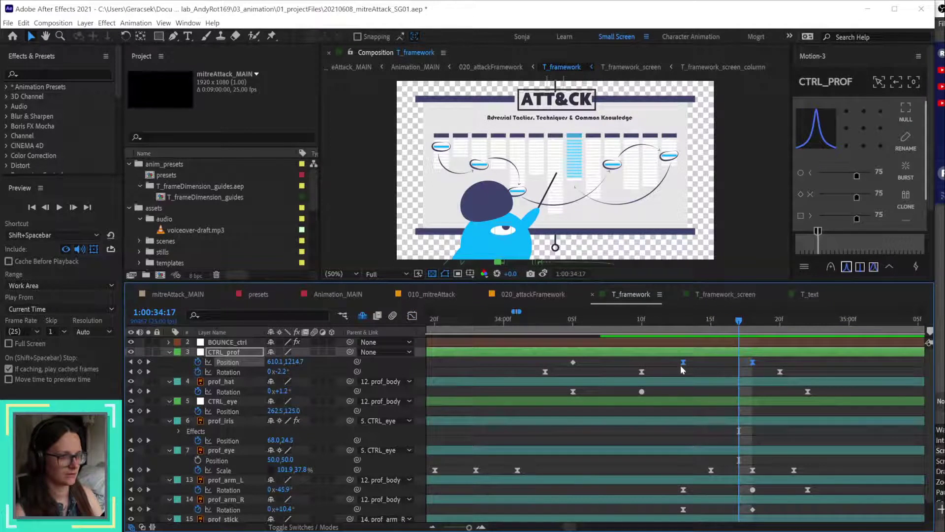
left_click(665, 358)
left_click_drag(655, 321, 747, 334)
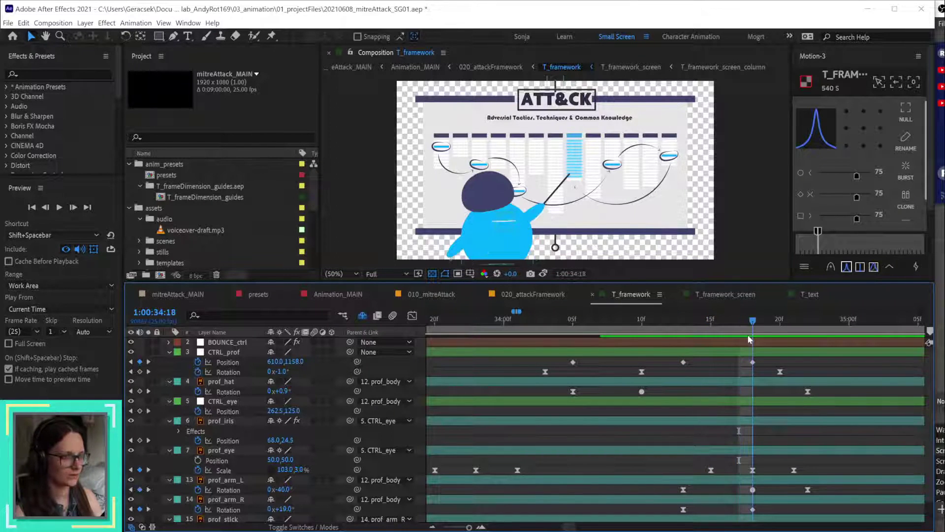
Step: Examine CTRL_prof's Position and Rotation speed graphs, select the Rotation keyframes at 1:00:34:10 and 1:00:34:20, and scrub between them
left_click(413, 319)
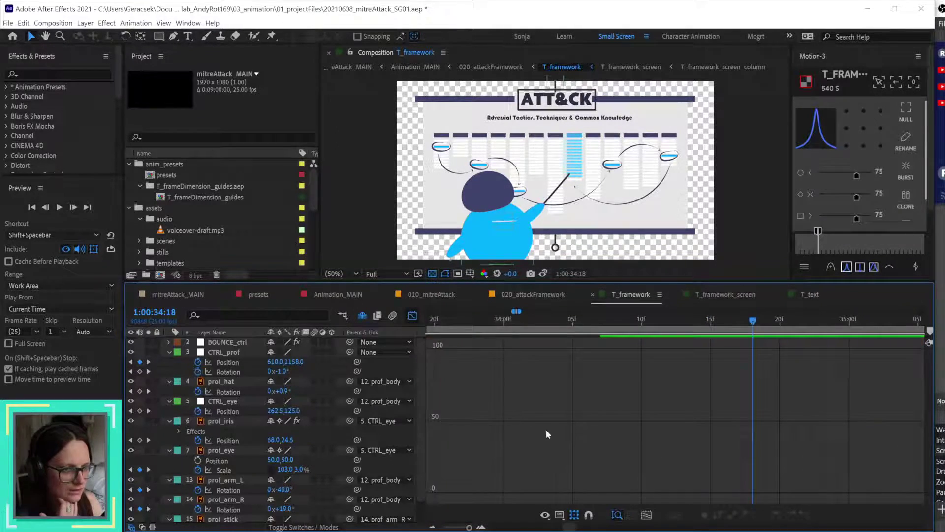
left_click(209, 361)
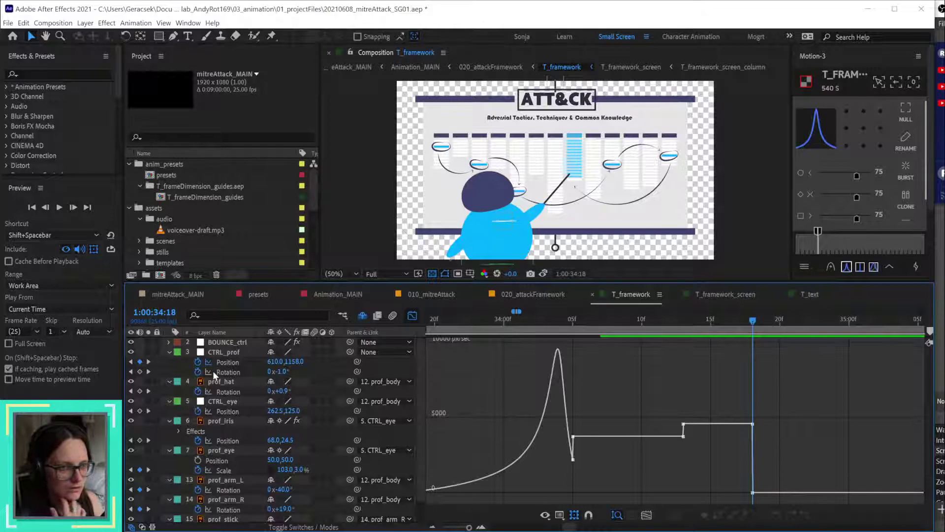
left_click(208, 361)
left_click(208, 372)
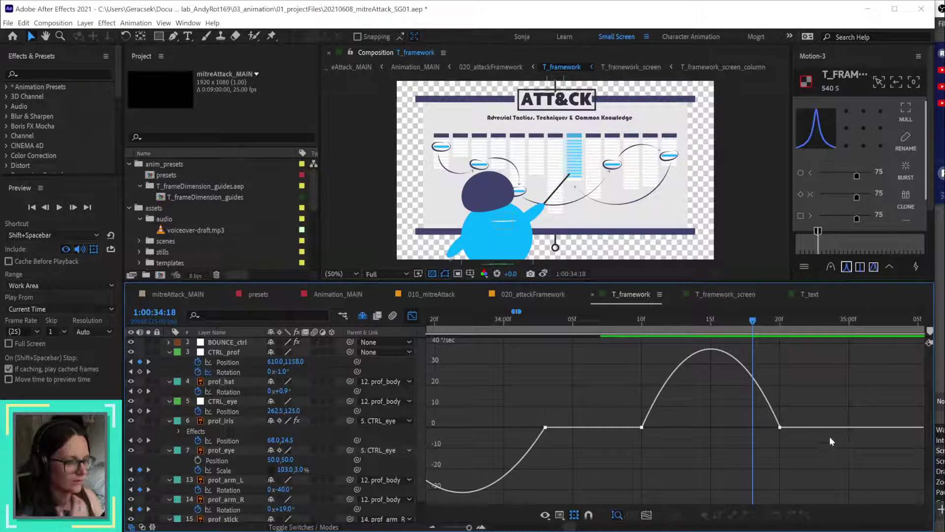
left_click_drag(619, 402, 802, 446)
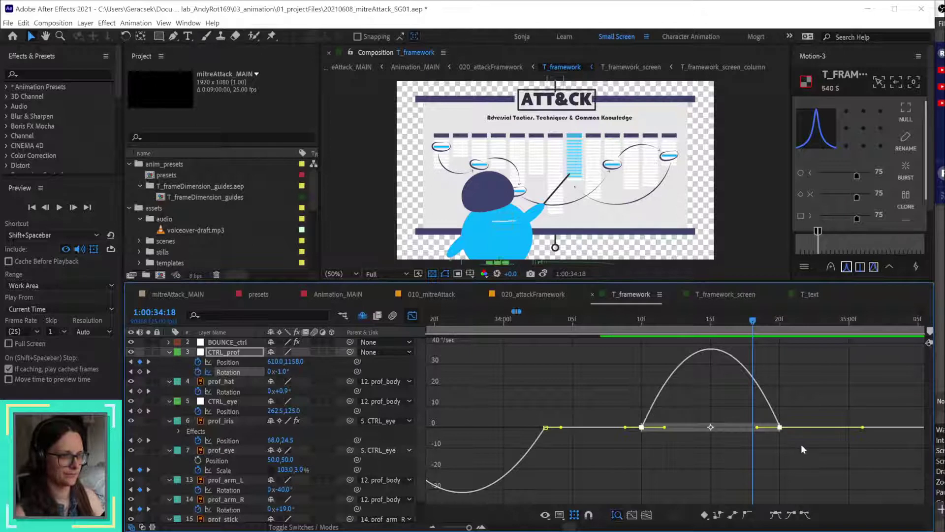
left_click_drag(641, 320, 737, 341)
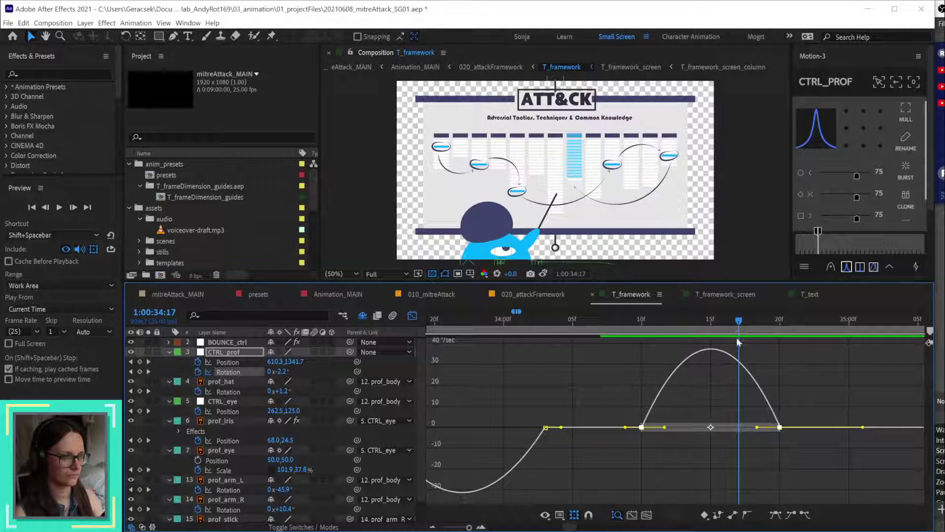
Step: Convert CTRL_prof's Rotation keyframes at 1:00:34:10 and 1:00:34:20 to linear and scrub through the move
left_click(745, 514)
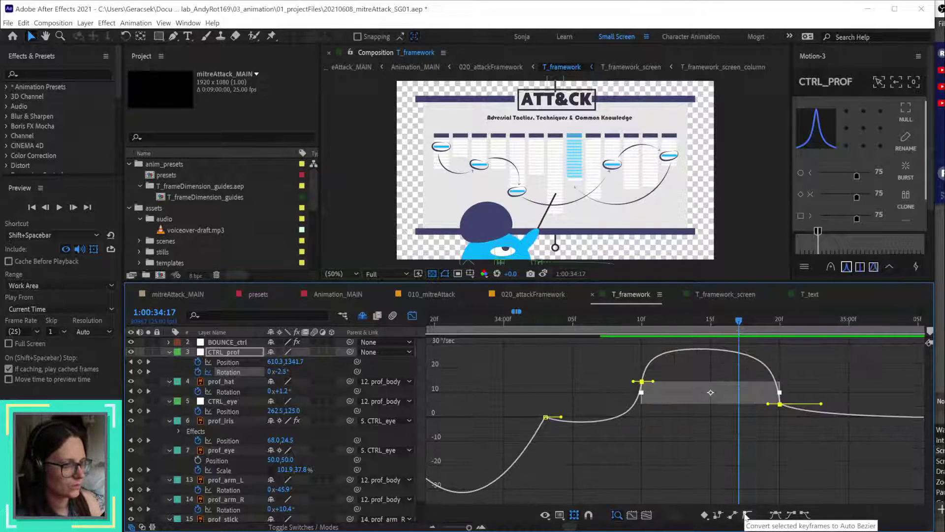
left_click(733, 514)
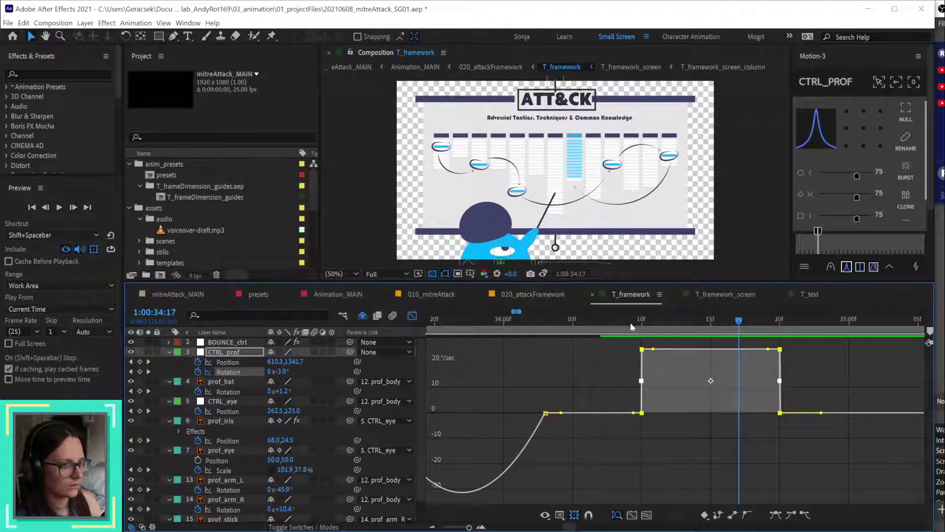
left_click_drag(634, 322, 737, 332)
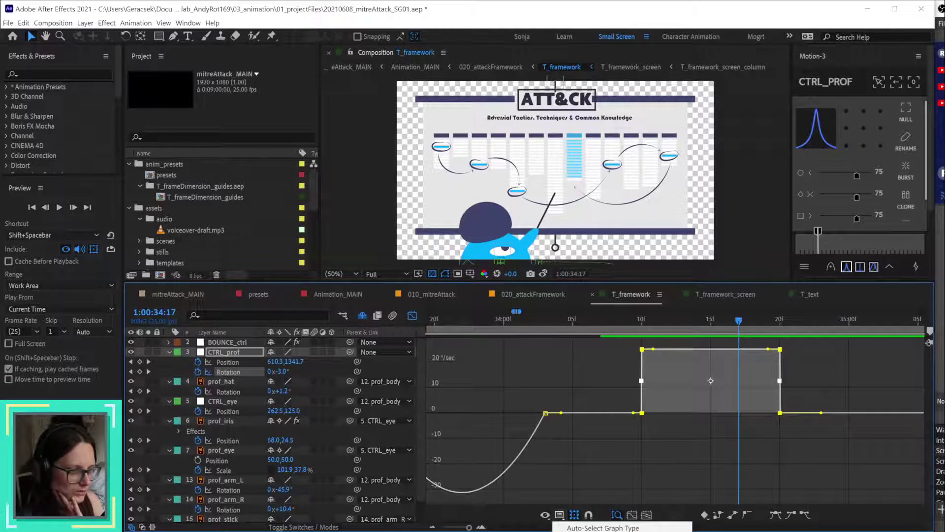
Step: Check CTRL_prof's Rotation in the value graph, scrub to 1:00:34:15, and return to the keyframe view
left_click(603, 528)
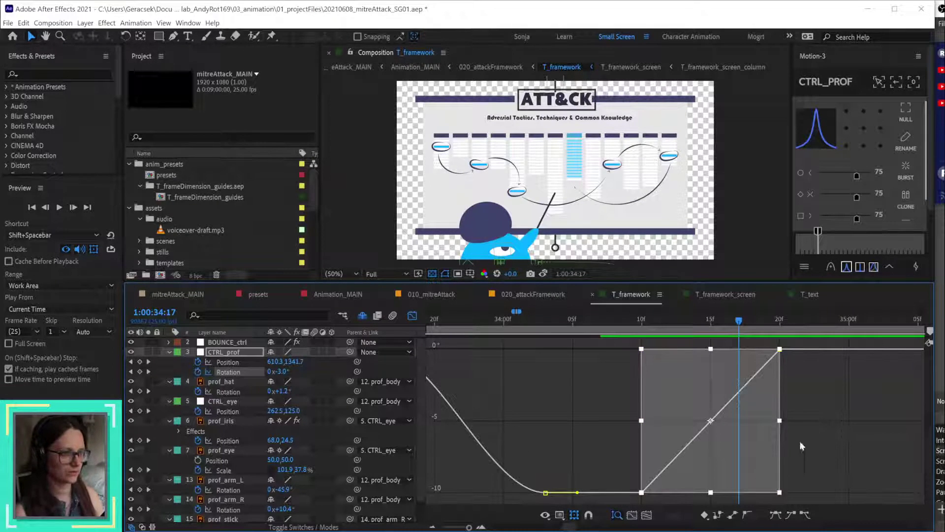
left_click(722, 359)
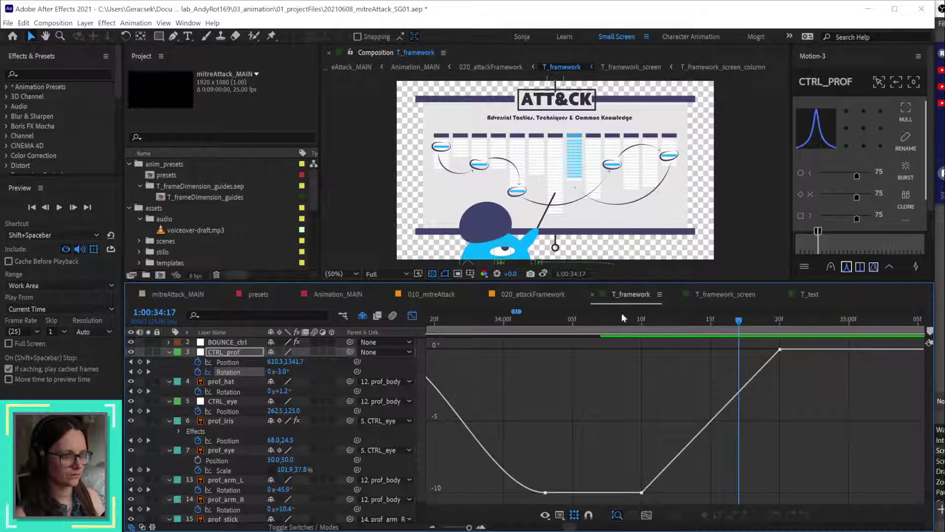
left_click_drag(623, 313, 707, 307)
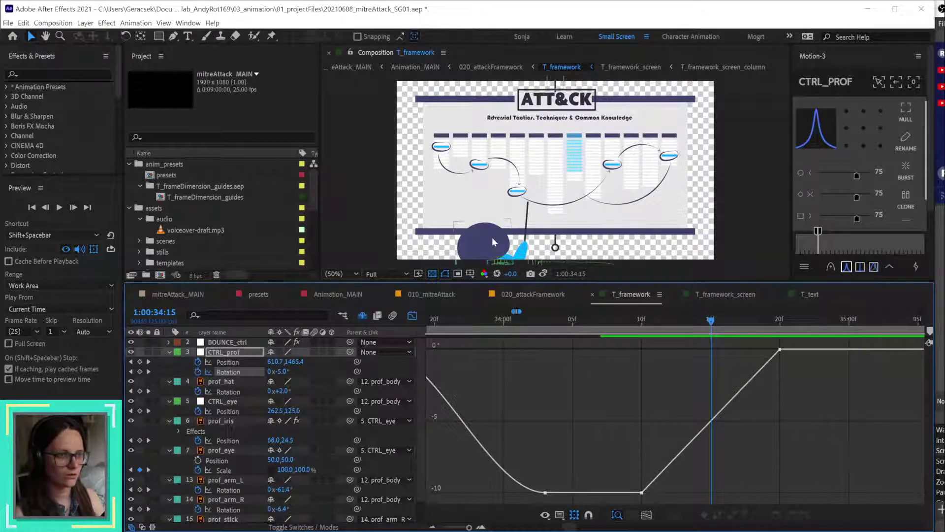
key("shift+F3")
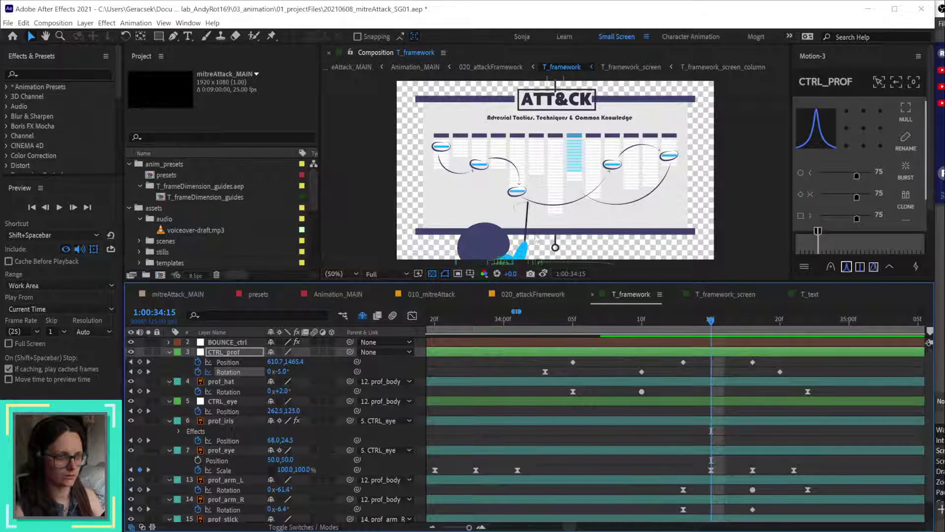
Step: Shorten the overlong motion path handle of CTRL_prof's Position keyframe at 1:00:34:18, keeping it vertical and close to the keyframe
scroll(570, 178, "down", 1)
scroll(562, 187, "up", 3)
mouse_move(555, 197)
left_mouse_down()
mouse_move(560, 129)
mouse_move(555, 189)
left_mouse_up()
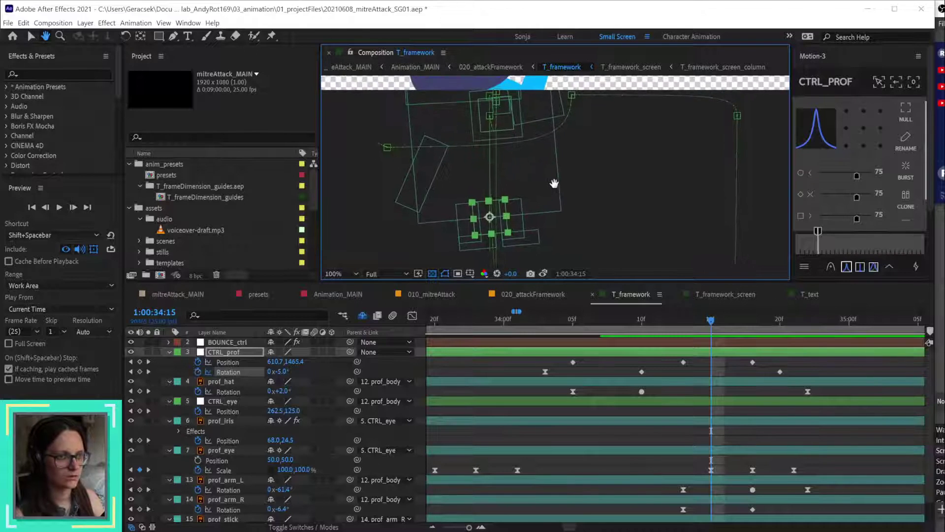
left_click(489, 117)
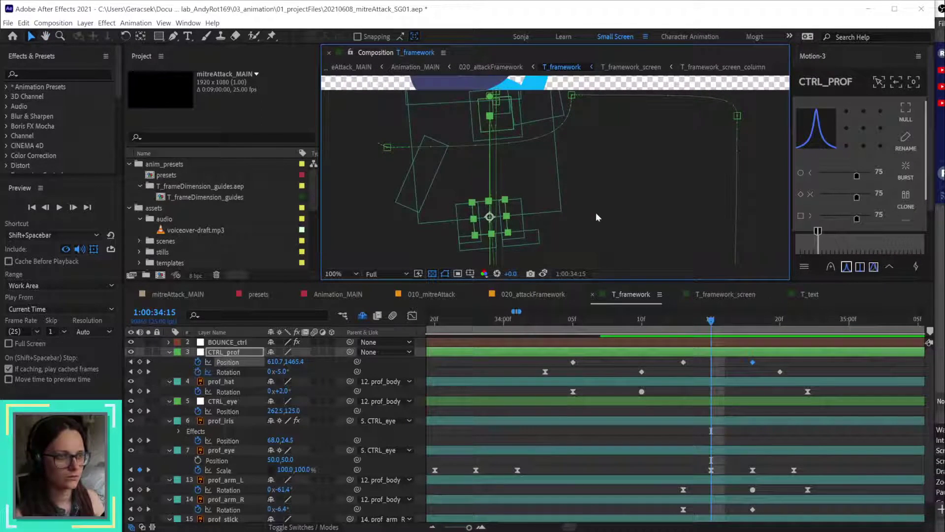
scroll(542, 197, "down", 4)
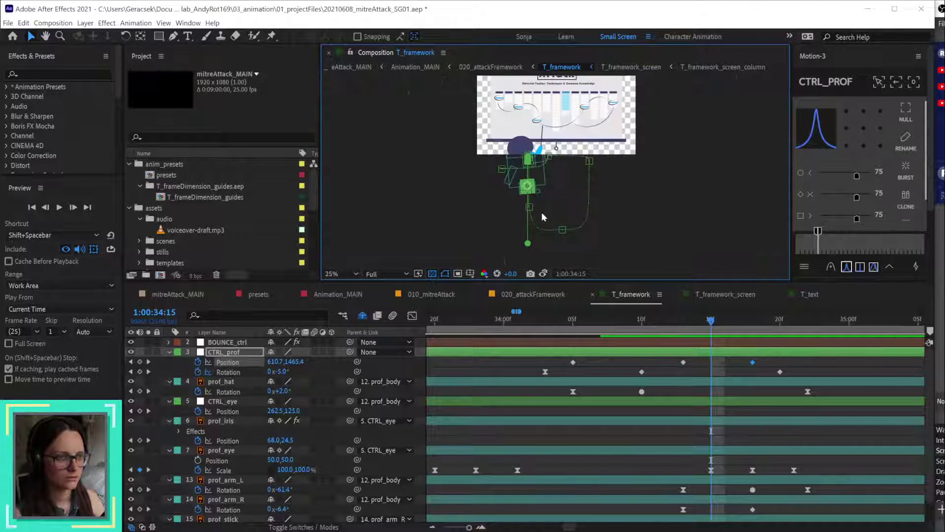
left_click_drag(530, 244, 630, 164)
scroll(537, 163, "up", 4)
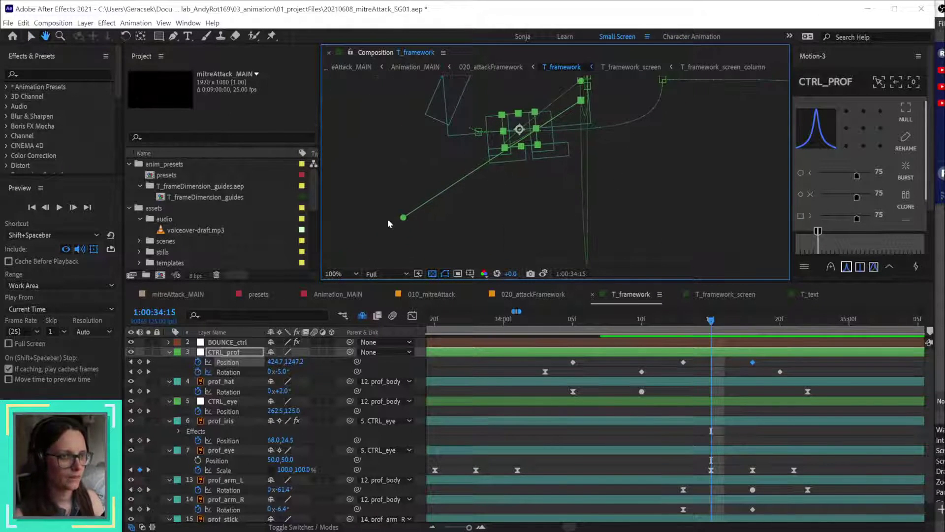
left_click_drag(403, 220, 667, 123)
scroll(584, 113, "up", 2)
scroll(652, 205, "down", 2)
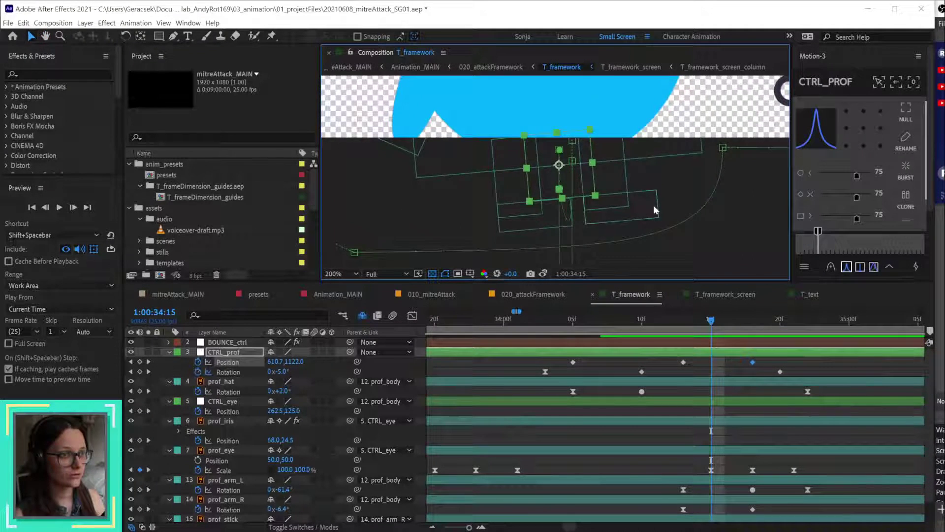
scroll(654, 205, "down", 2)
left_click_drag(634, 221, 625, 224)
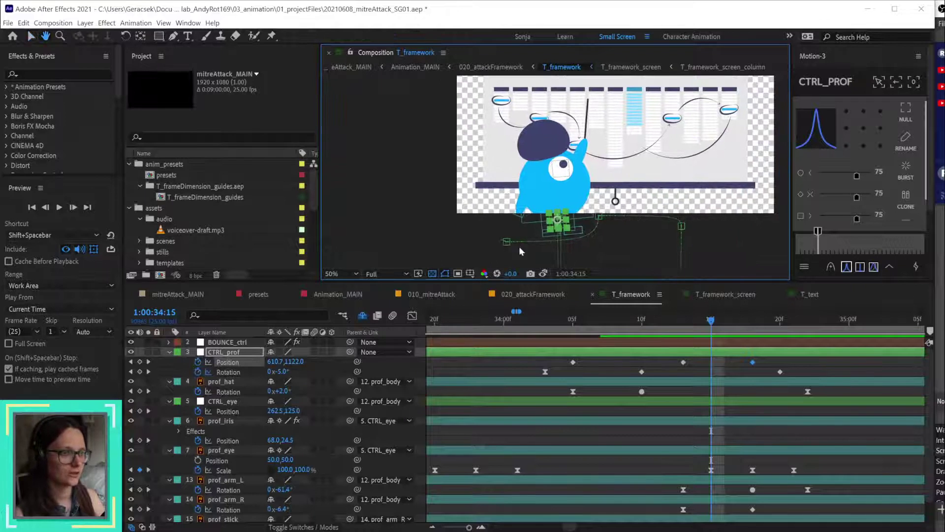
scroll(502, 230, "up", 2)
scroll(558, 225, "down", 2)
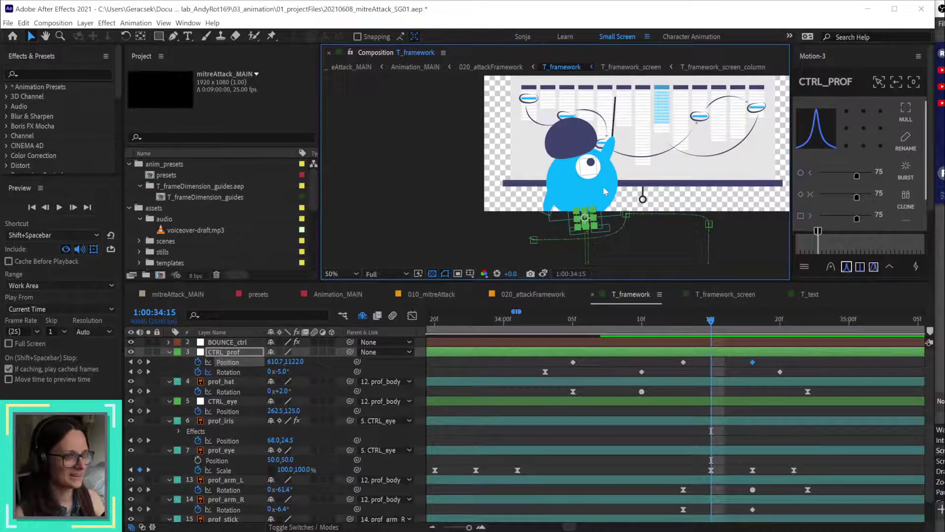
Step: Ease CTRL_prof's Position keyframes at 1:00:34:13 and 1:00:34:18 and scrub the gesture to 1:00:34:21
left_click_drag(761, 358, 680, 371)
left_click(854, 267)
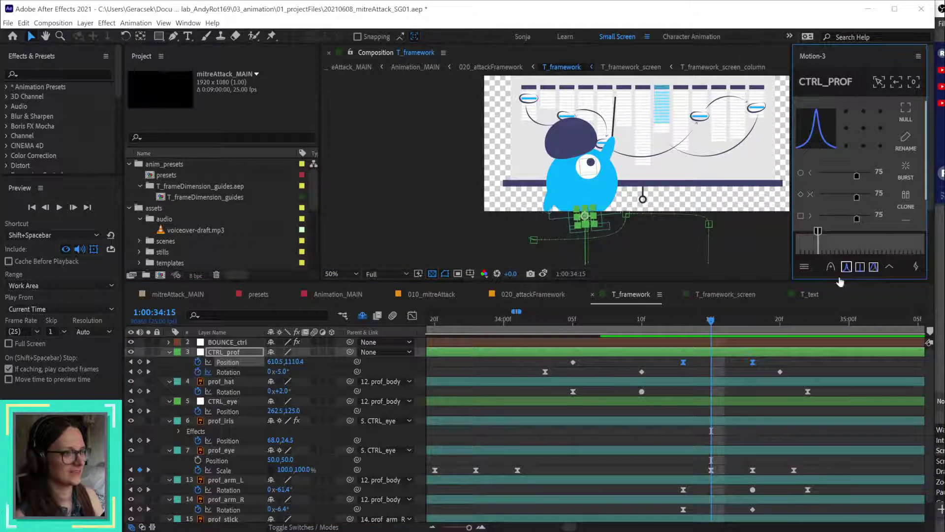
left_click_drag(656, 315, 786, 332)
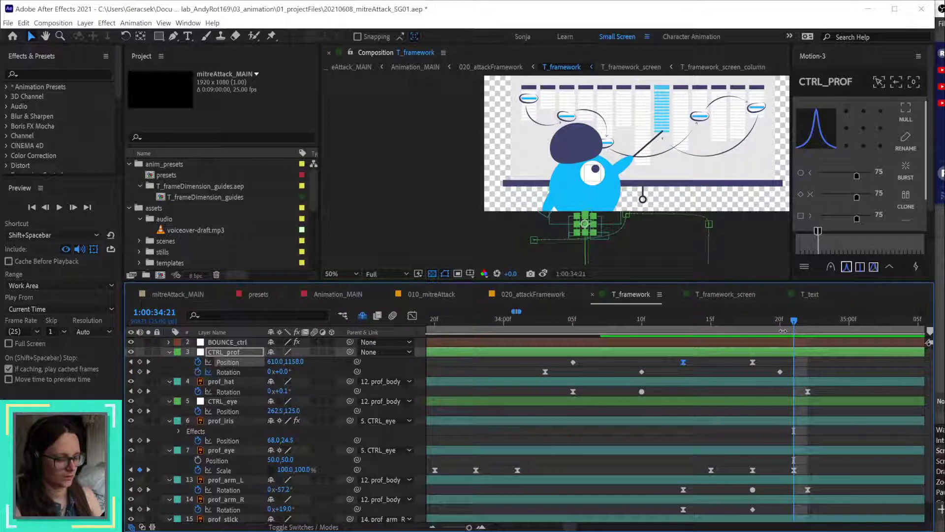
Step: Save the project and preview the professor's pointing gesture across the work area
scroll(707, 392, "down", 4)
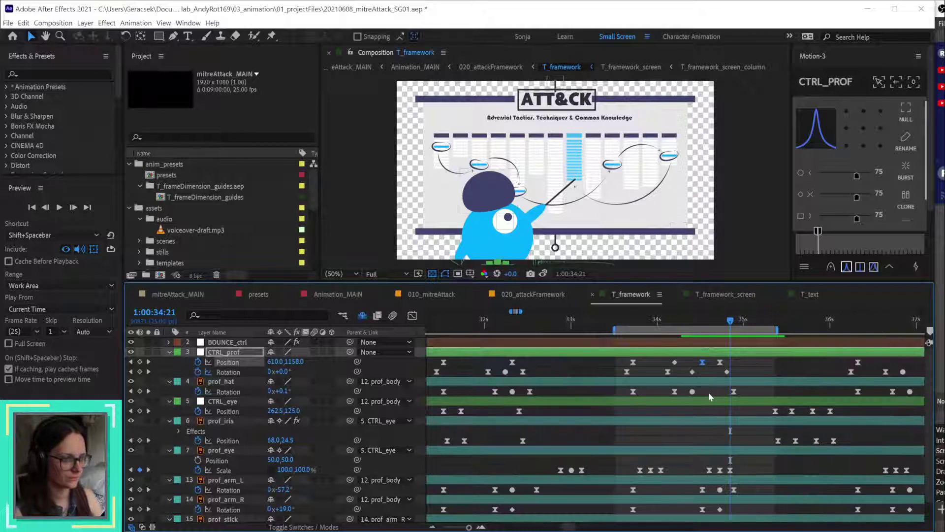
left_click(752, 436)
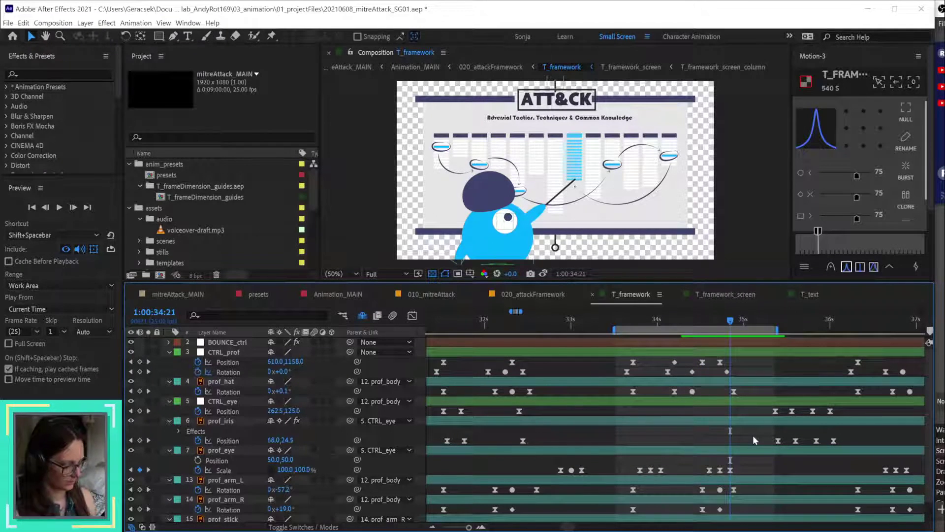
key("space")
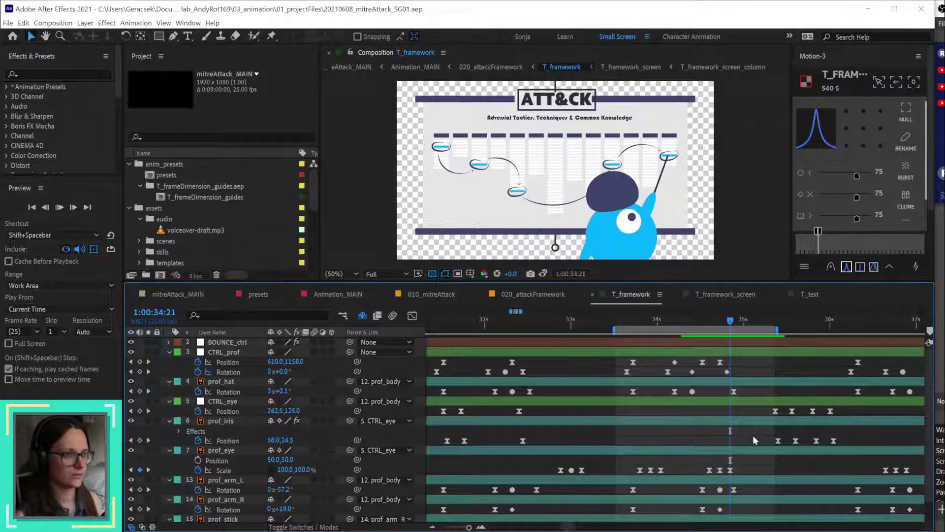
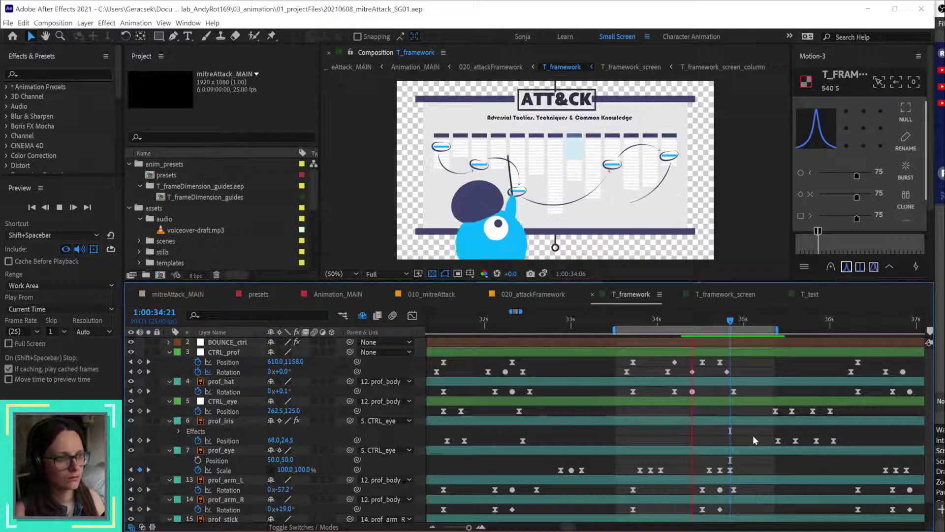
key("space")
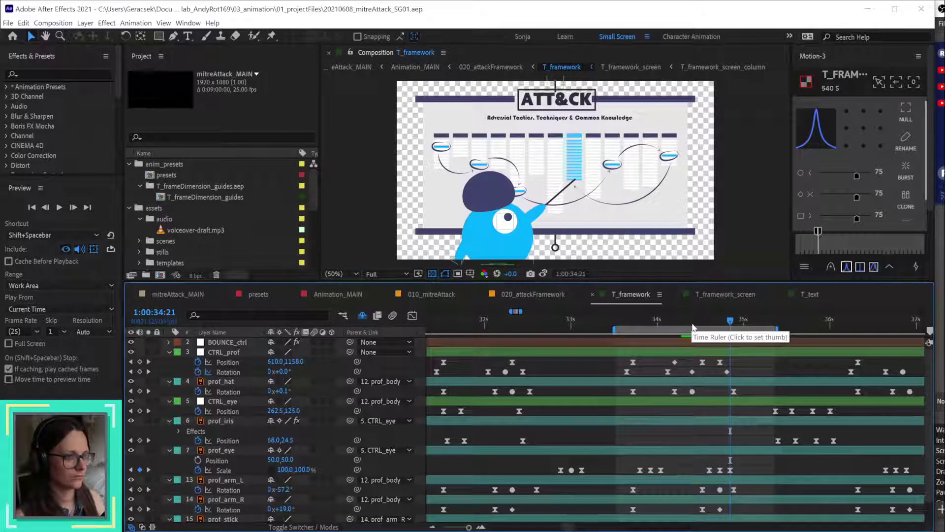
Step: Move CTRL_prof's Position keyframe at 1:00:34:13 to 1:00:34:08 and preview the move from 1:00:33:24
mouse_move(663, 323)
left_mouse_down()
mouse_move(688, 322)
mouse_move(675, 319)
left_mouse_up()
key("k")
key("k")
key("k")
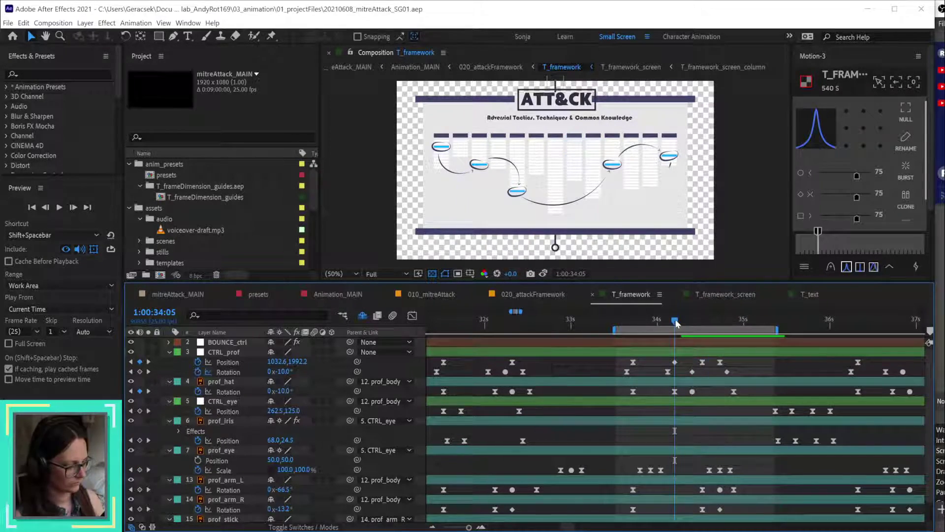
key("k")
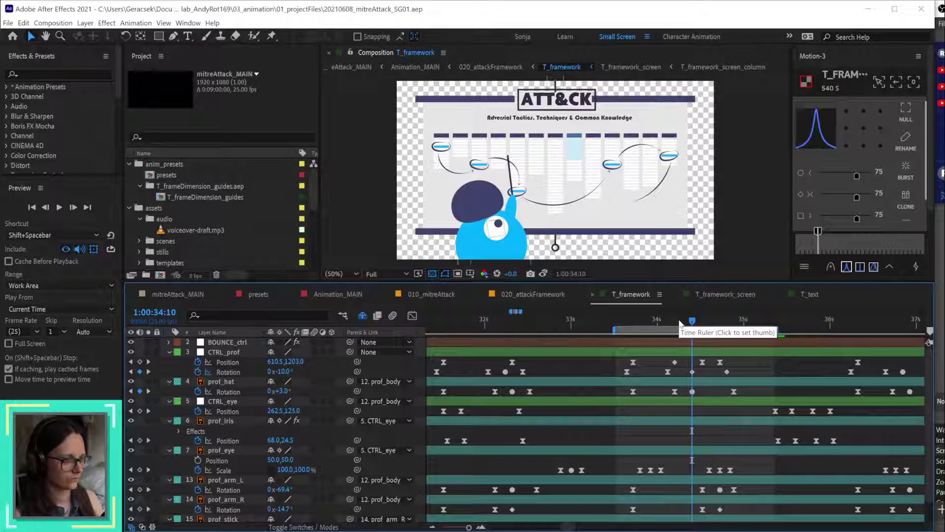
key("Page_Up")
key("Page_Up")
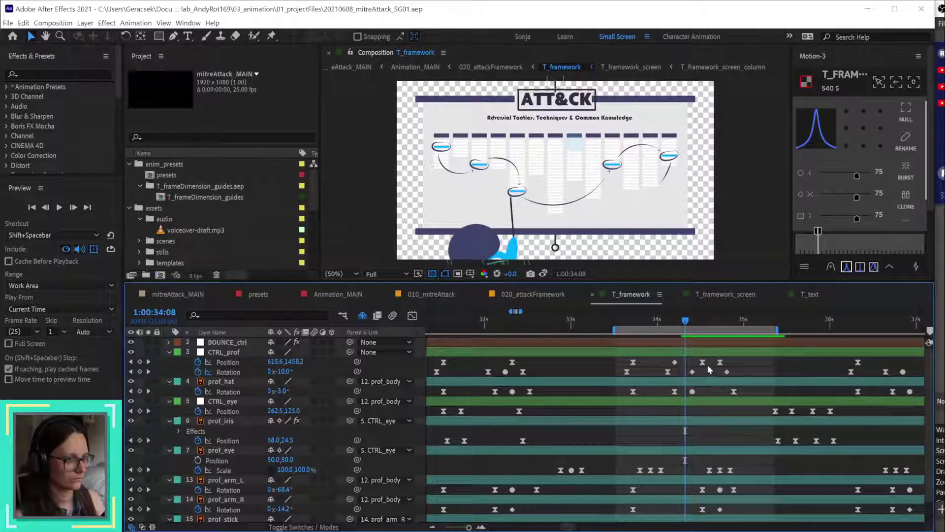
left_click_drag(701, 363, 684, 367)
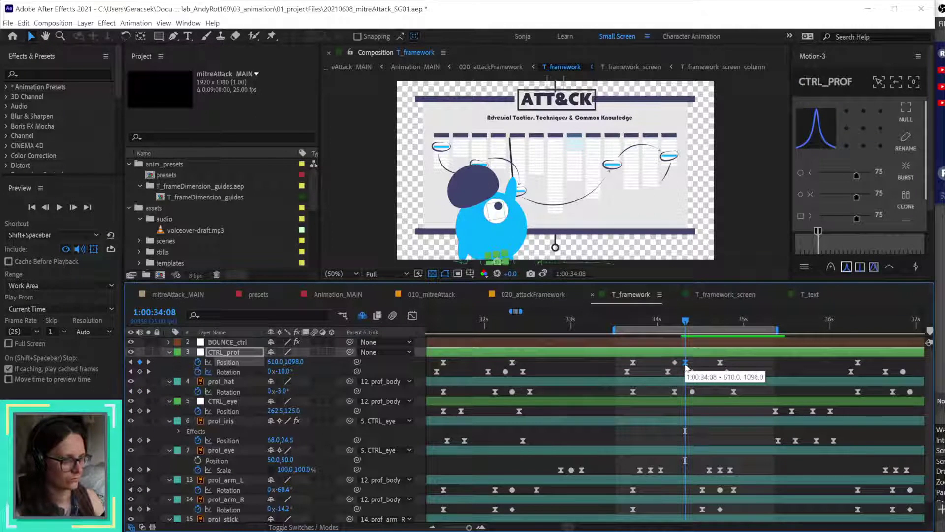
left_click(655, 320)
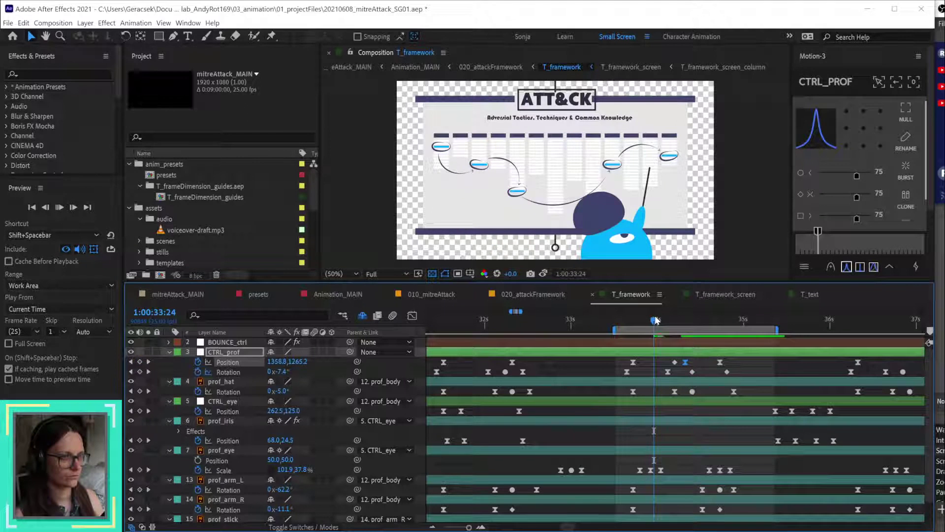
key("space")
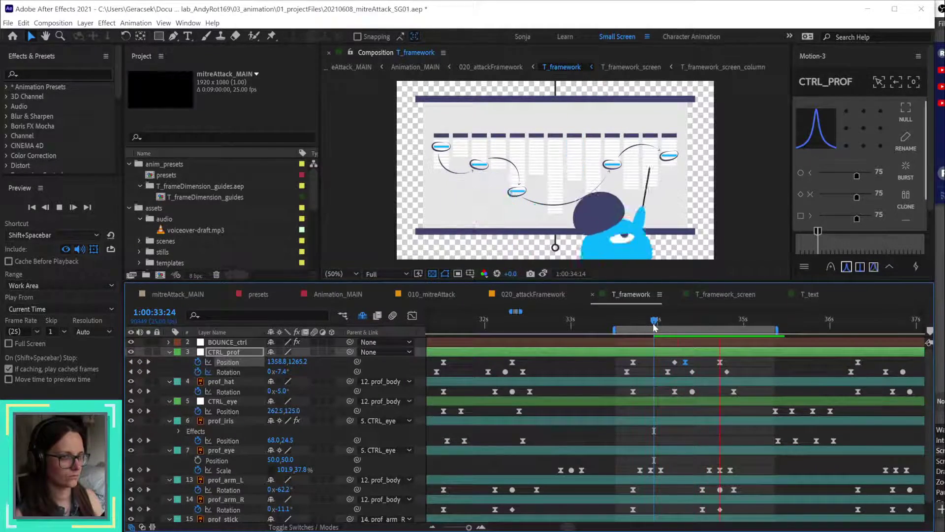
Step: Set CTRL_prof's raised Position keyframe before 1:00:34:18 to 1:00:34:11 and preview the gesture from 1:00:34:03
left_click(720, 321)
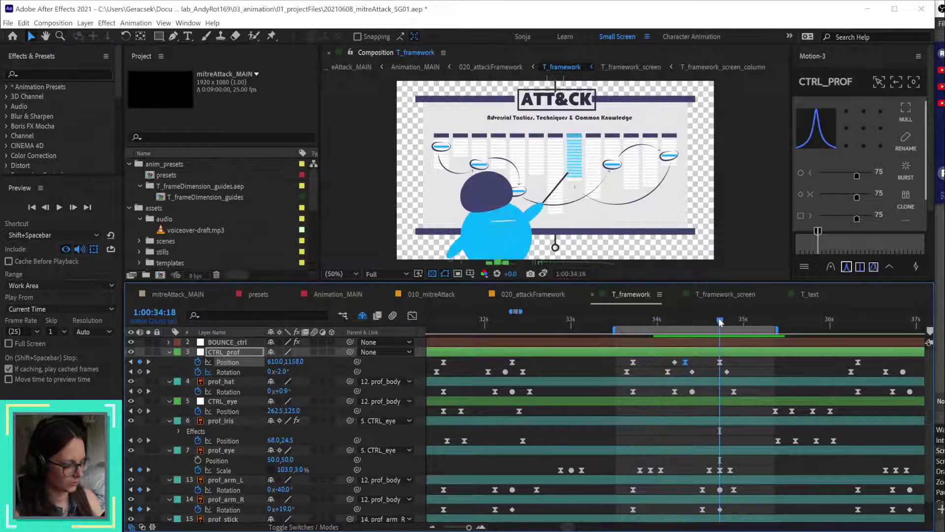
key("shift+Page_Up")
key("space")
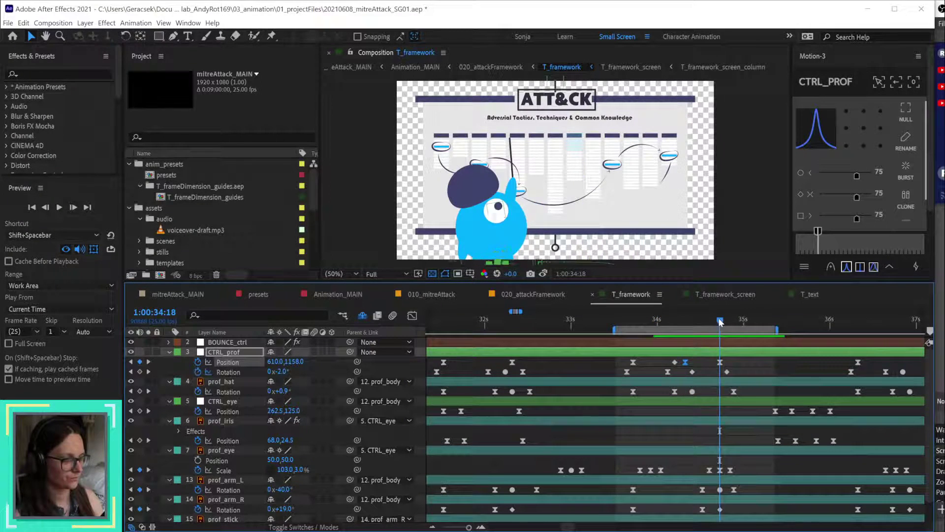
key("Page_Up")
key("Page_Up")
key("Page_Up")
key("Page_Up")
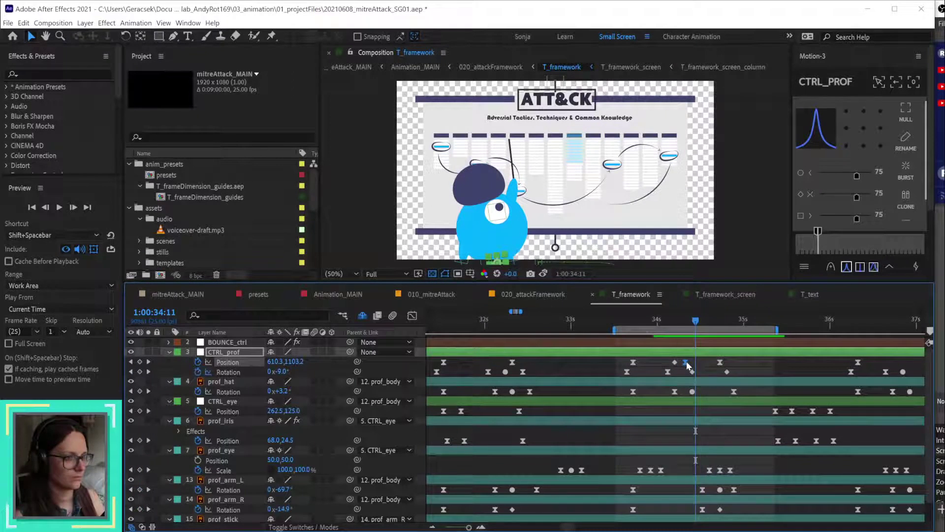
left_click(669, 325)
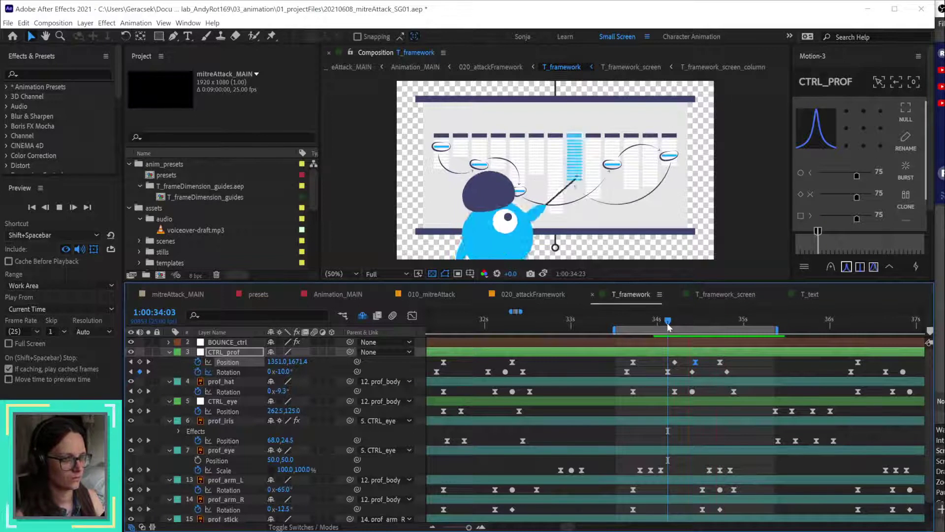
key("space")
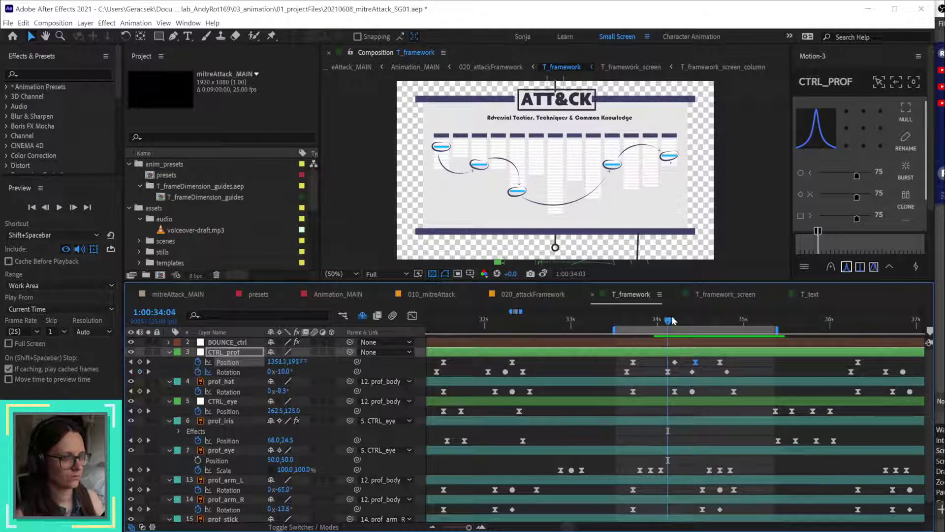
Step: Shift the first two gesture Rotation keyframes of prof_arm_L, prof_arm_R and prof_stick eight frames earlier, starting at 1:00:34:05, and preview from 1:00:33:17
left_click_drag(673, 321, 740, 334)
scroll(768, 455, "down", 1)
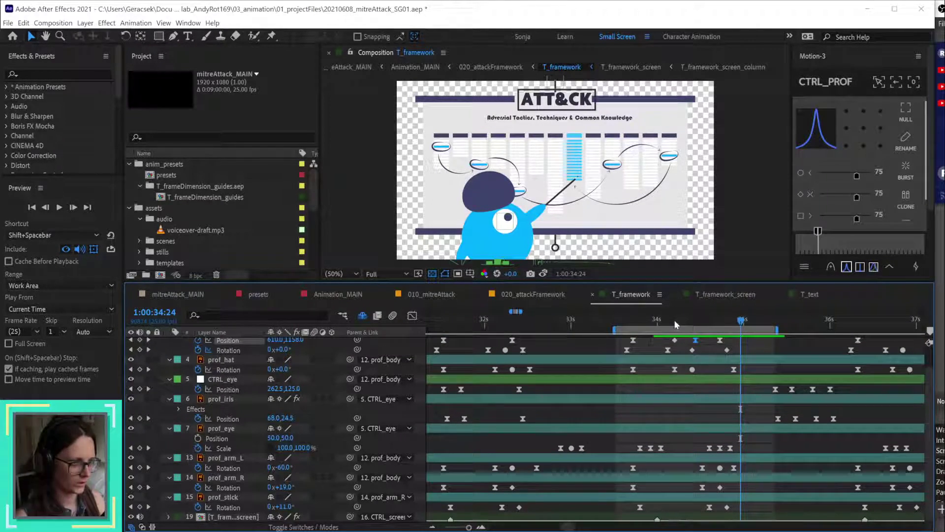
left_click_drag(671, 320, 676, 340)
left_click_drag(741, 462, 692, 524)
left_click_drag(728, 470, 719, 515)
left_click_drag(702, 469, 678, 460)
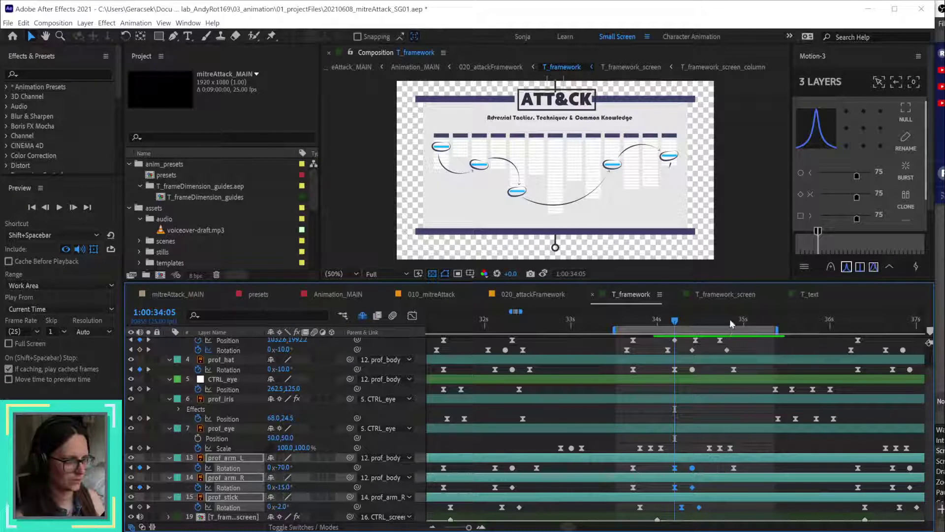
left_click_drag(729, 319, 633, 340)
key("space")
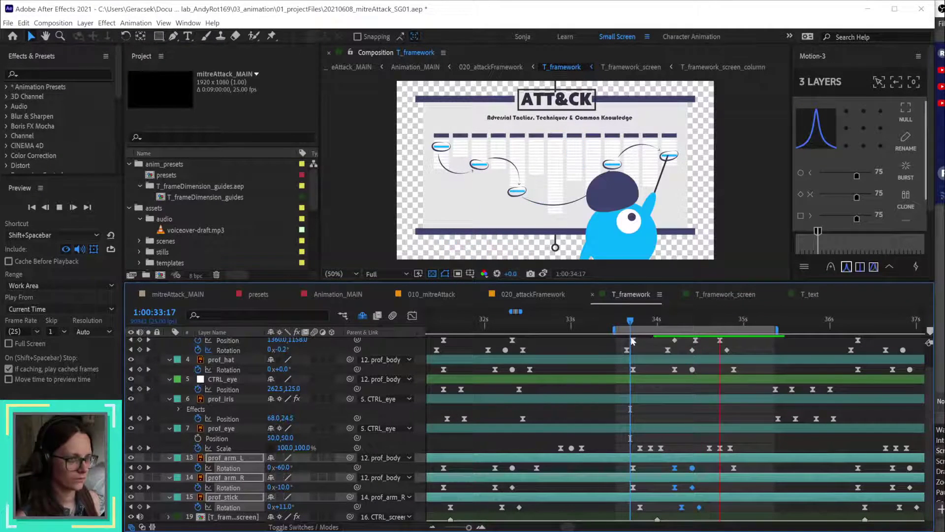
Step: Restore the arm and stick gesture Rotation keyframes' timing, move prof_arm_L's last one to 1:00:34:23, and preview from 1:00:34:09
left_click(719, 321)
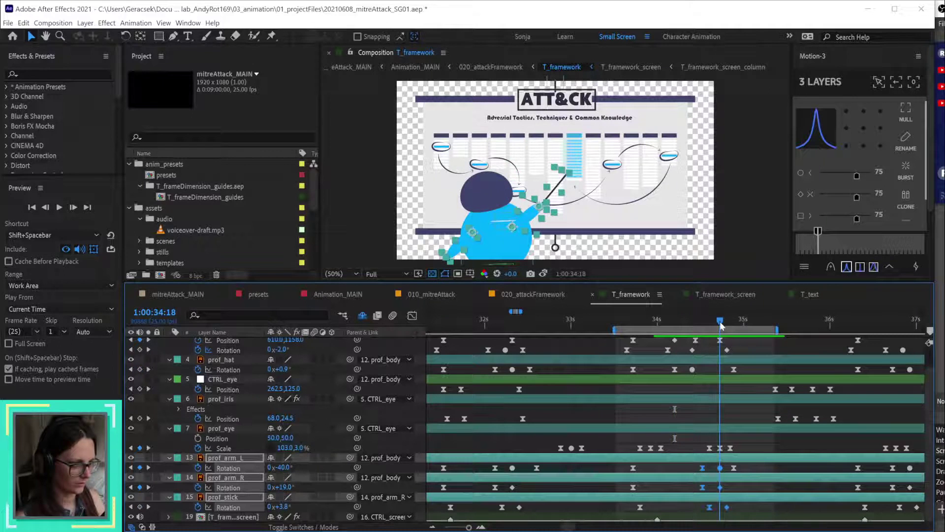
left_click_drag(719, 321, 737, 320)
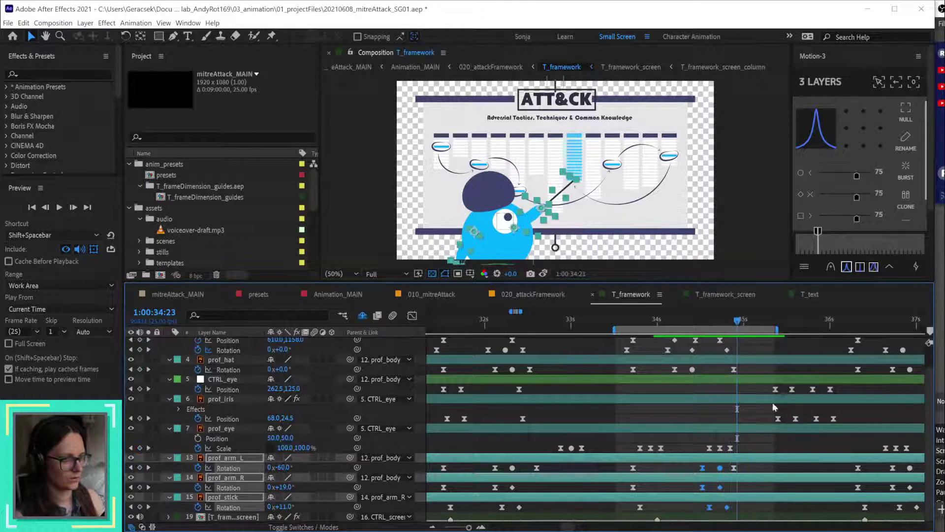
left_click_drag(733, 467, 737, 467)
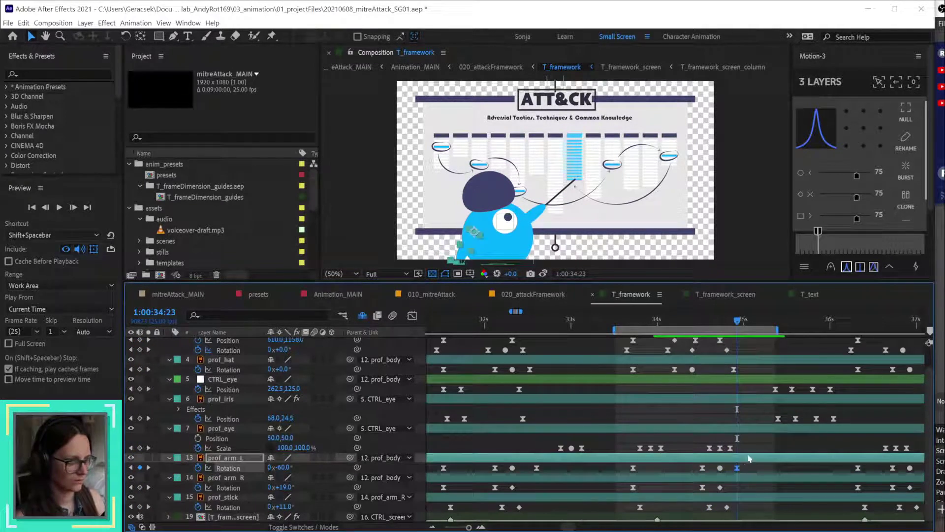
left_click(689, 320)
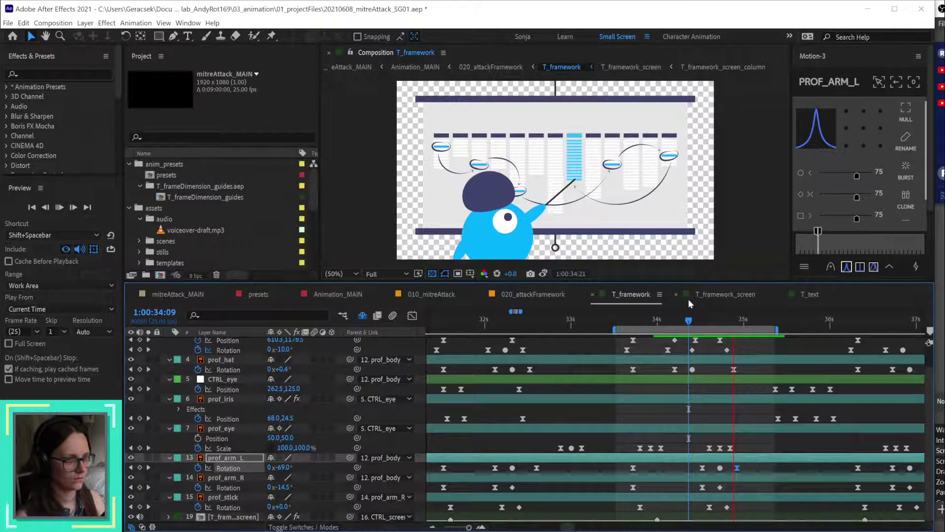
key("space")
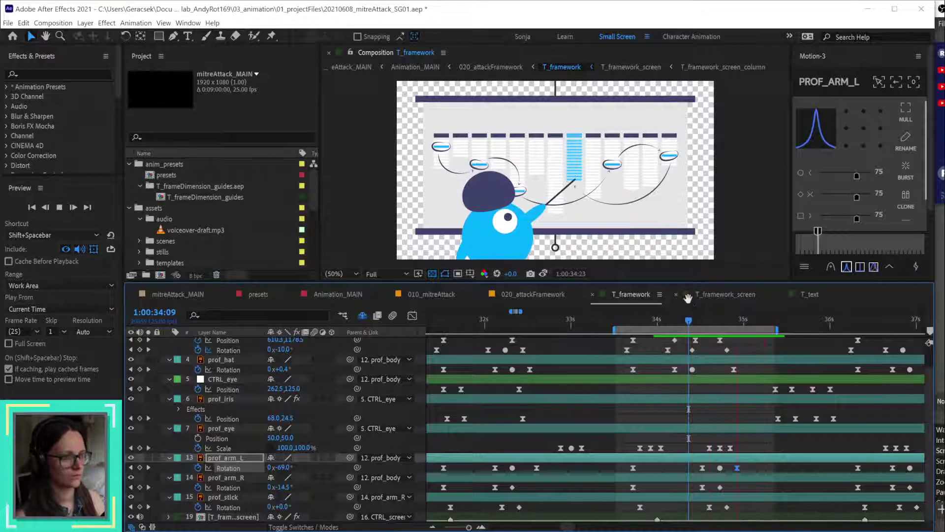
key("space")
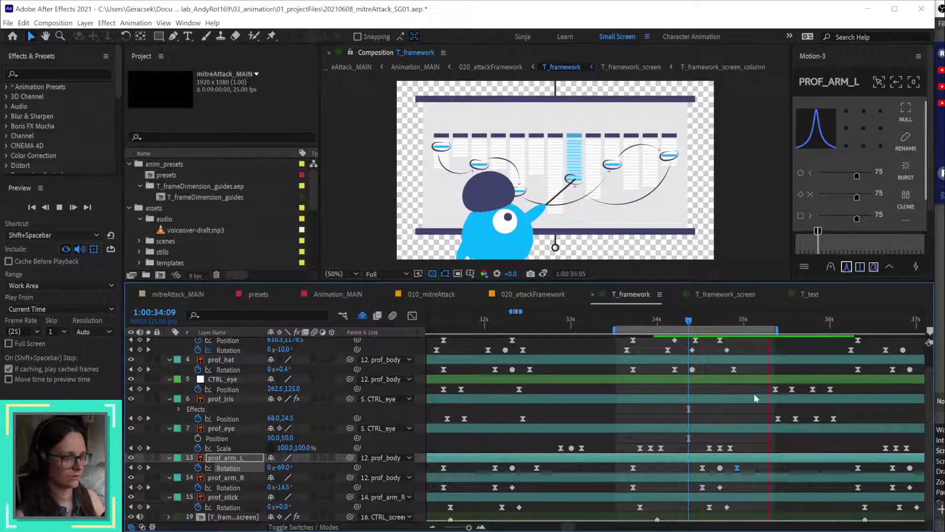
Step: Copy prof_iris's Position keyframe pair ending at 1:00:36:01 to 1:00:36:14, and paste its 1:00:35:10 keyframe at 1:00:36:01
left_click_drag(788, 322, 837, 338)
left_click_drag(844, 415, 819, 419)
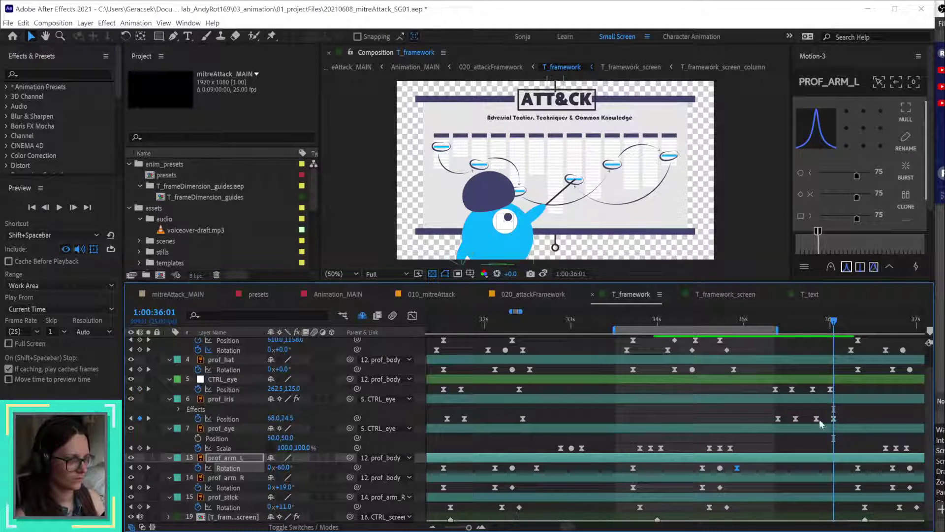
left_click_drag(887, 410, 713, 424)
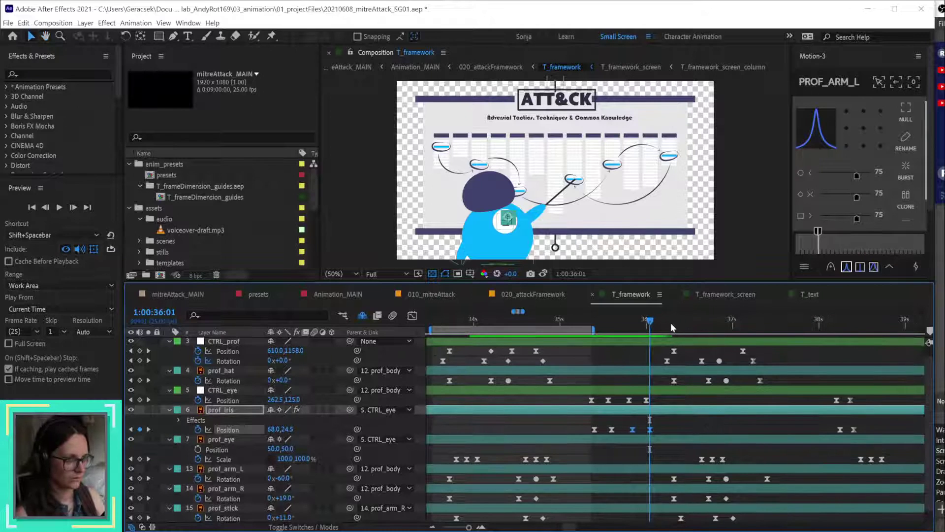
left_click_drag(670, 324, 695, 329)
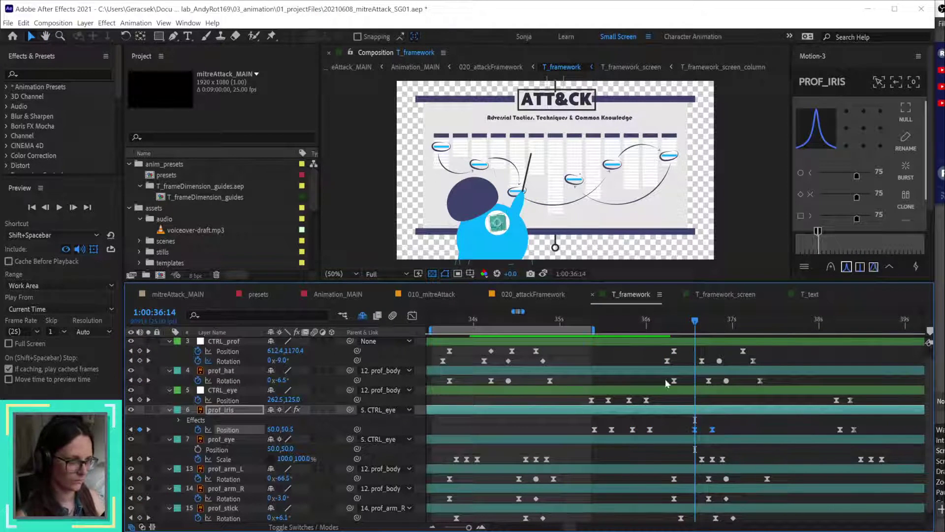
left_click_drag(636, 322, 651, 325)
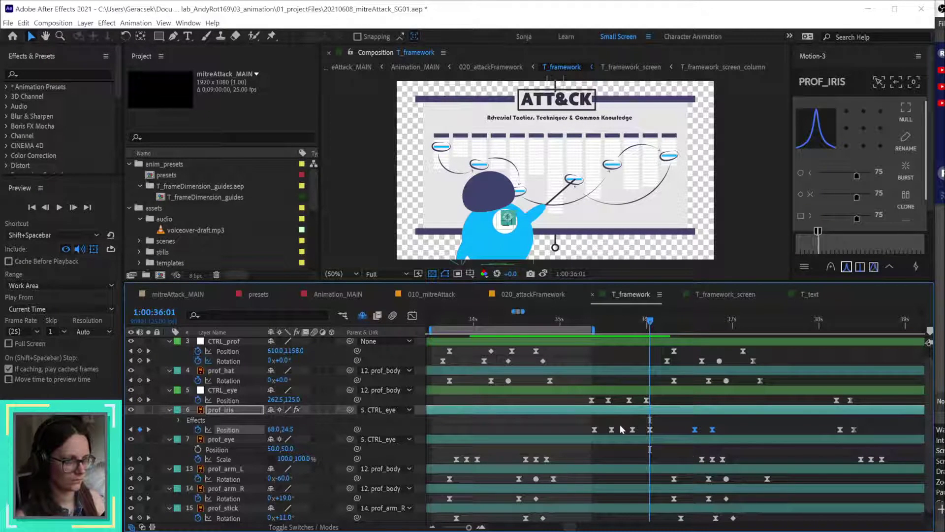
left_click(594, 430)
key("ctrl+alt+Right")
key("ctrl+alt+Right")
key("ctrl+alt+Right")
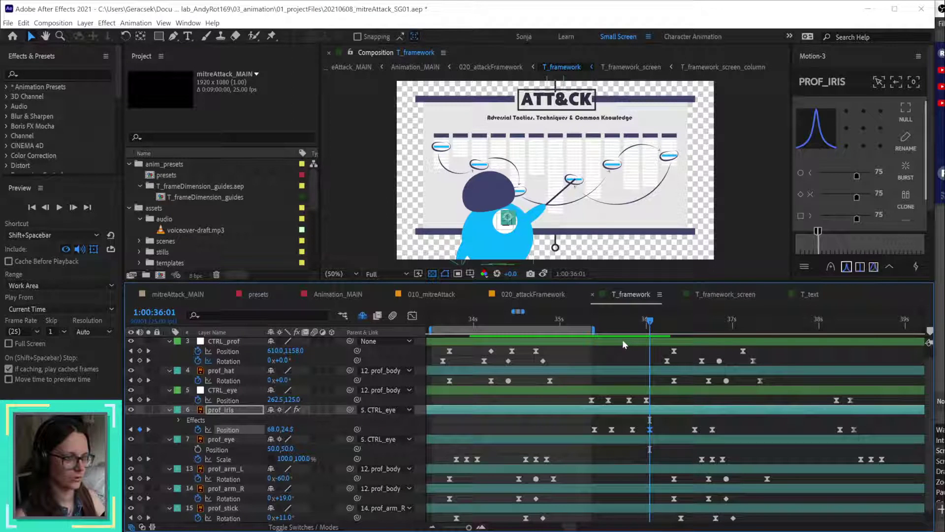
Step: Copy CTRL_eye's Position keyframe pair ending at 1:00:36:00 to 1:00:36:13, and paste its 1:00:35:09 keyframe at 1:00:36:00
mouse_move(690, 322)
left_mouse_down()
mouse_move(702, 327)
mouse_move(693, 329)
left_mouse_up()
left_click_drag(655, 395, 626, 406)
key("ctrl+v")
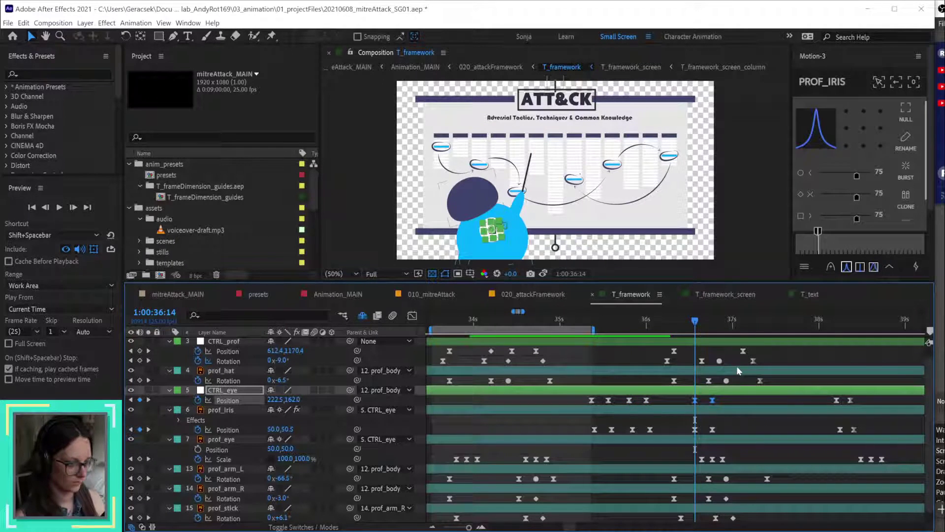
key("alt+Left")
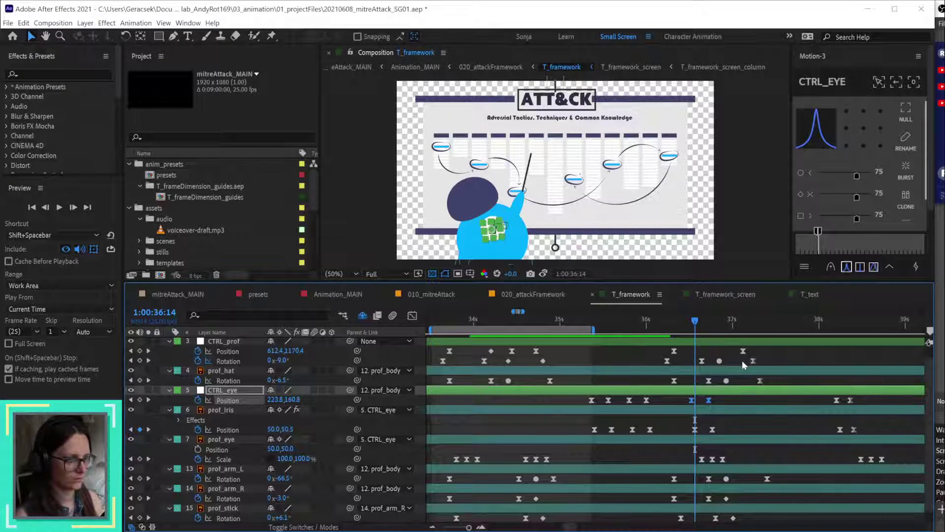
left_click(644, 322)
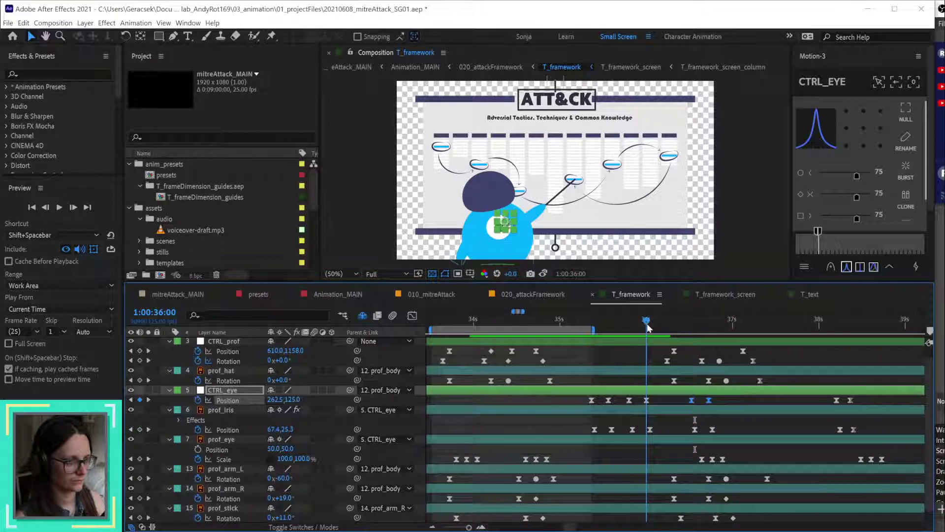
left_click(592, 400)
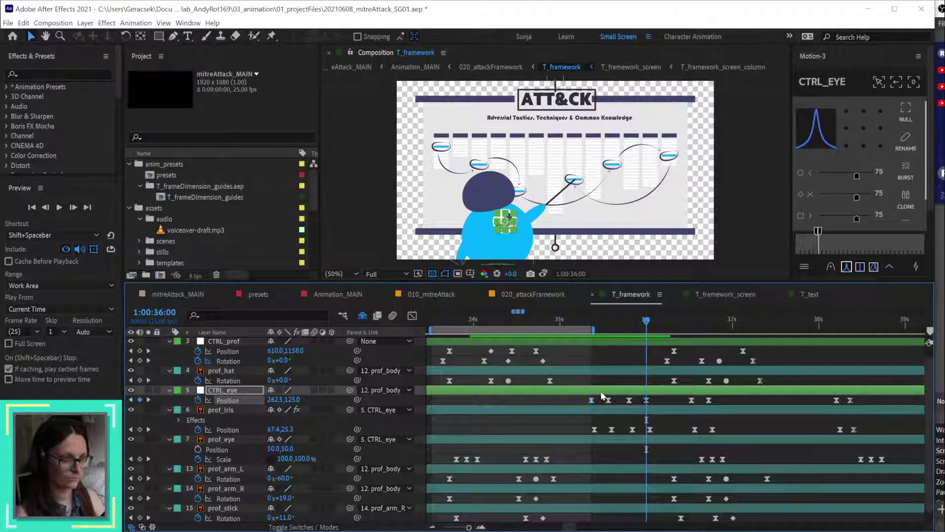
left_click(537, 428)
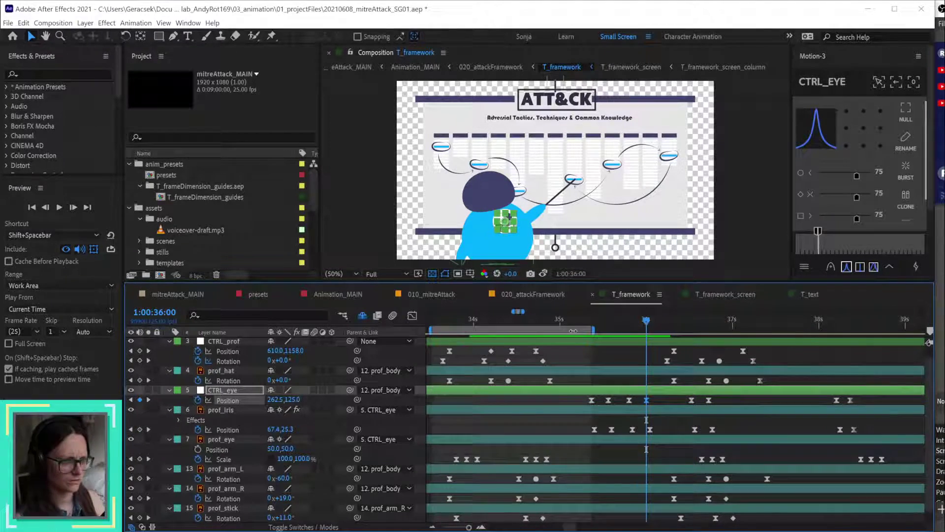
Step: Review the professor's gesture up to 1:00:34:13 to judge where the eye movement belongs
left_click(594, 326)
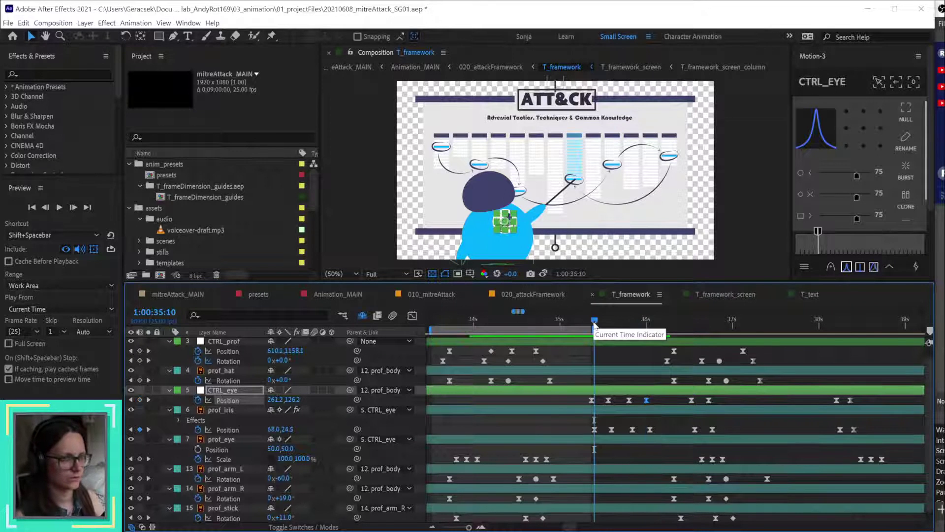
key("Page_Up")
key("Page_Up")
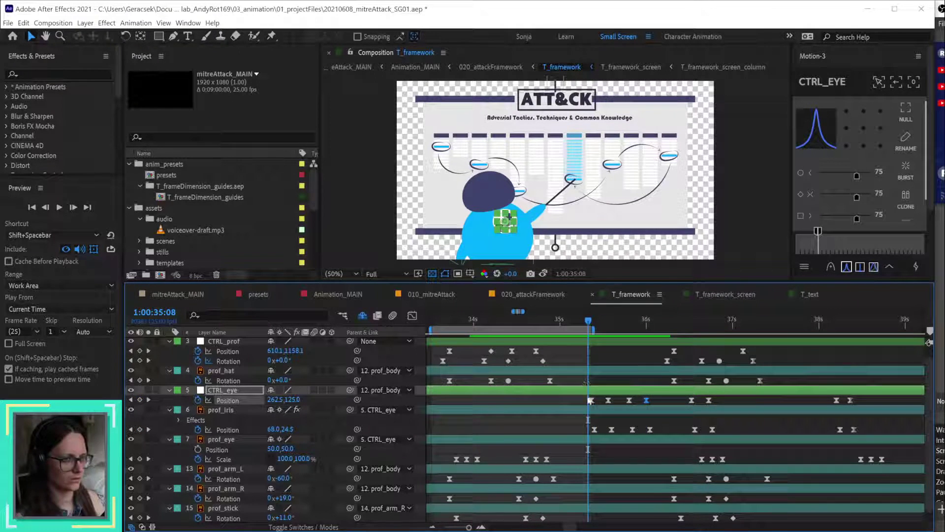
left_click(551, 426)
key("space")
left_click_drag(550, 426, 775, 425)
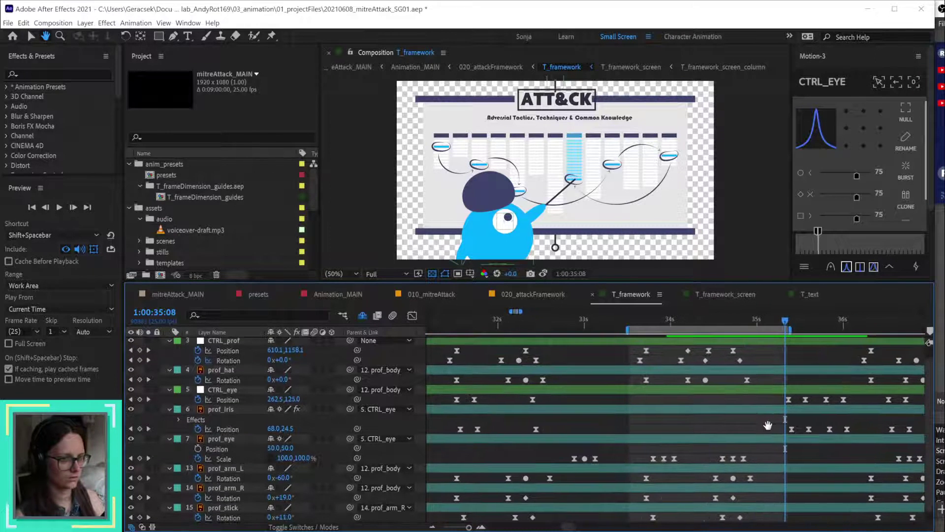
left_click(470, 321)
left_click_drag(472, 321, 719, 356)
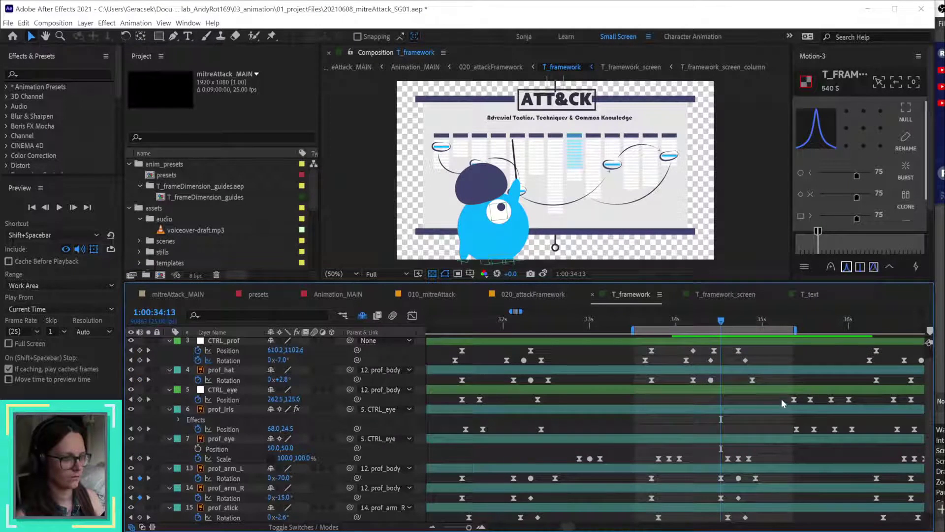
Step: Shift the four gesture Position keyframes of CTRL_eye and prof_iris earlier, starting at 1:00:34:11 and 1:00:34:12
left_click_drag(781, 398, 865, 446)
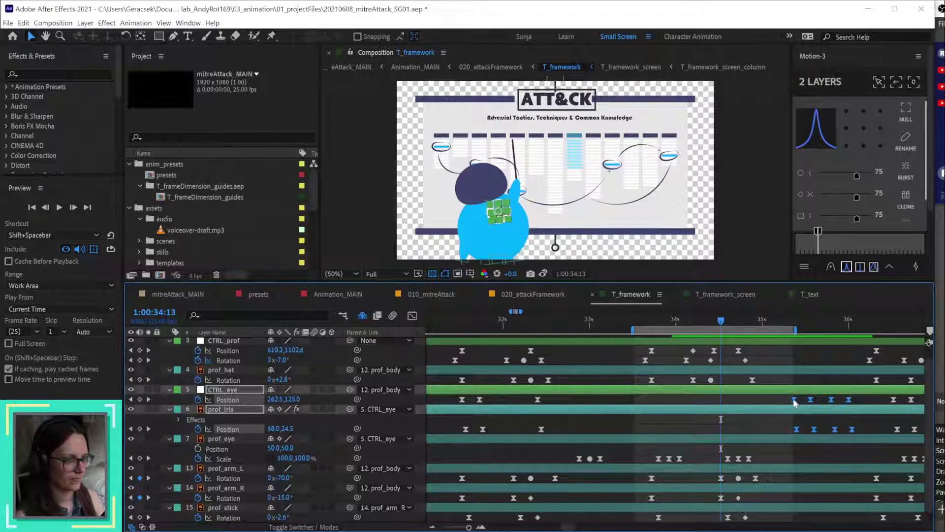
left_click_drag(794, 401, 723, 406)
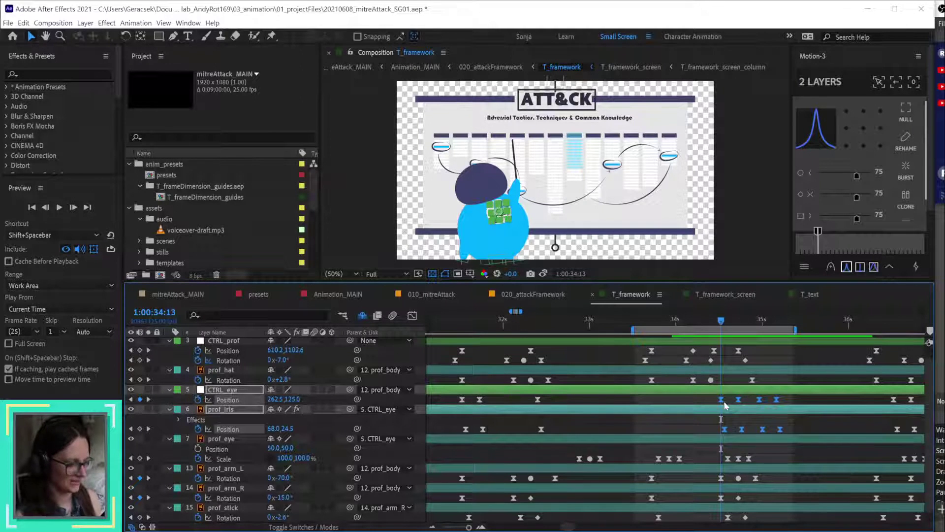
left_click_drag(725, 405, 719, 405)
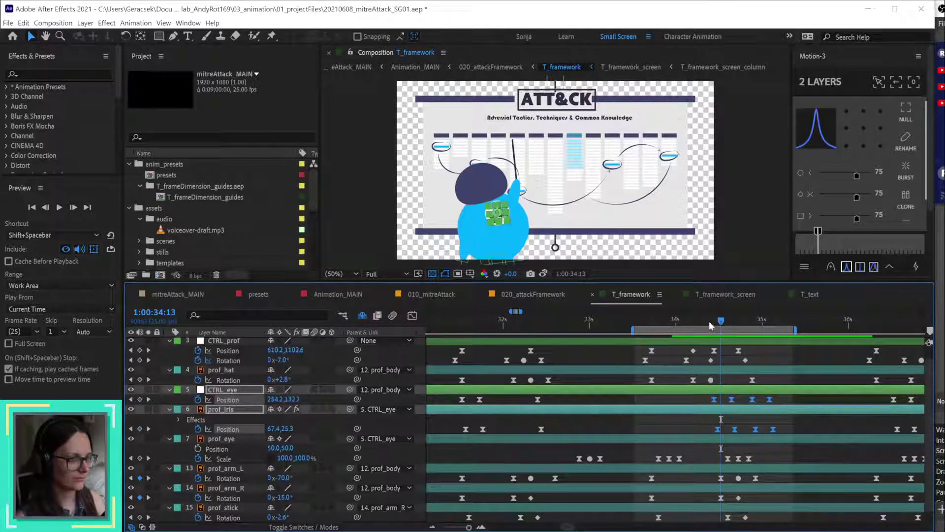
left_click_drag(710, 326, 717, 325)
left_click(751, 347)
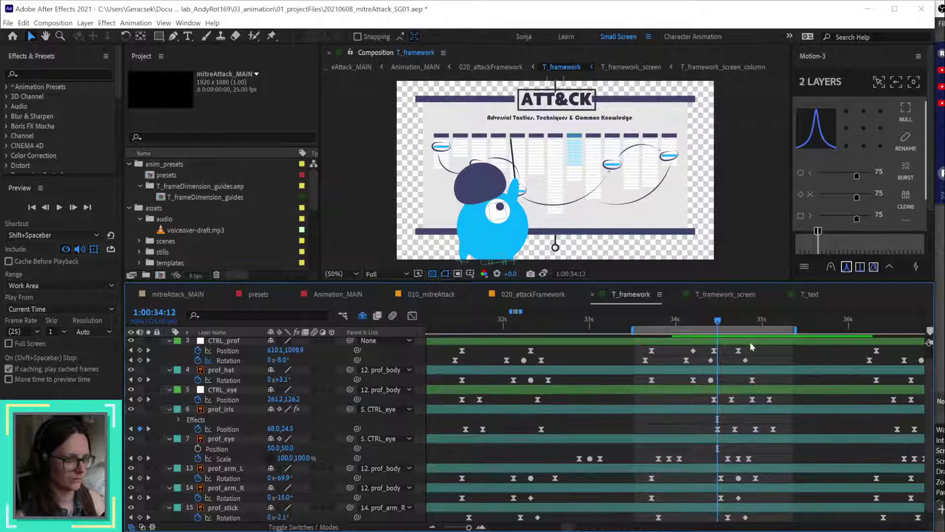
Step: Delete the last two of the four shifted Position keyframes on both CTRL_eye and prof_iris, after 1:00:34:19
left_click_drag(719, 323, 742, 329)
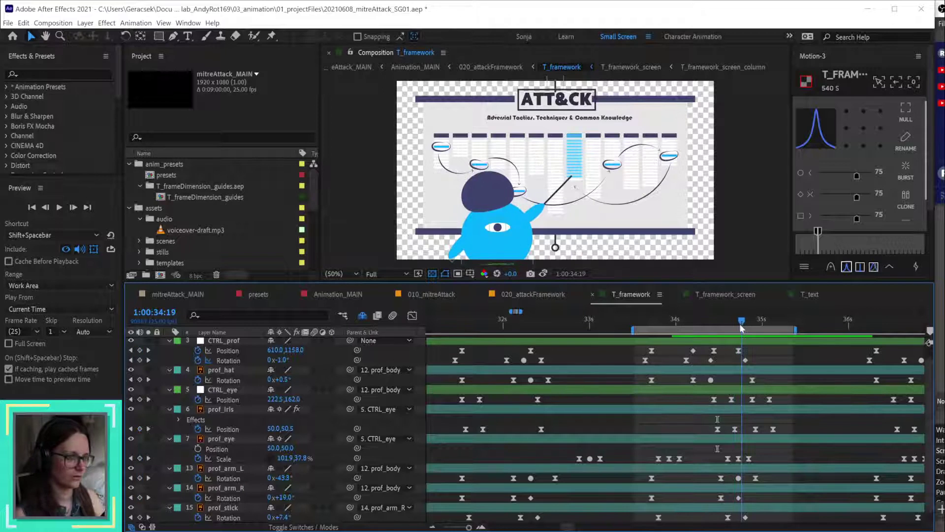
left_click_drag(746, 398, 780, 435)
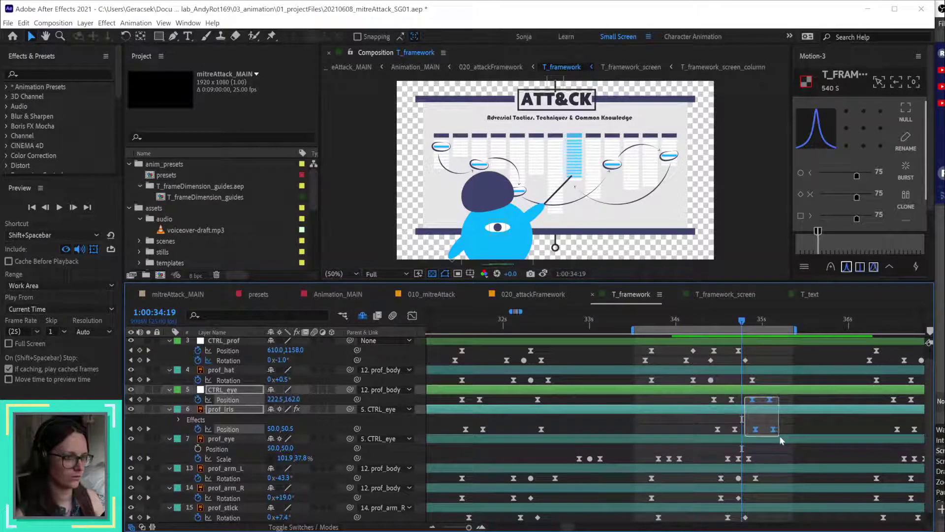
key("Delete")
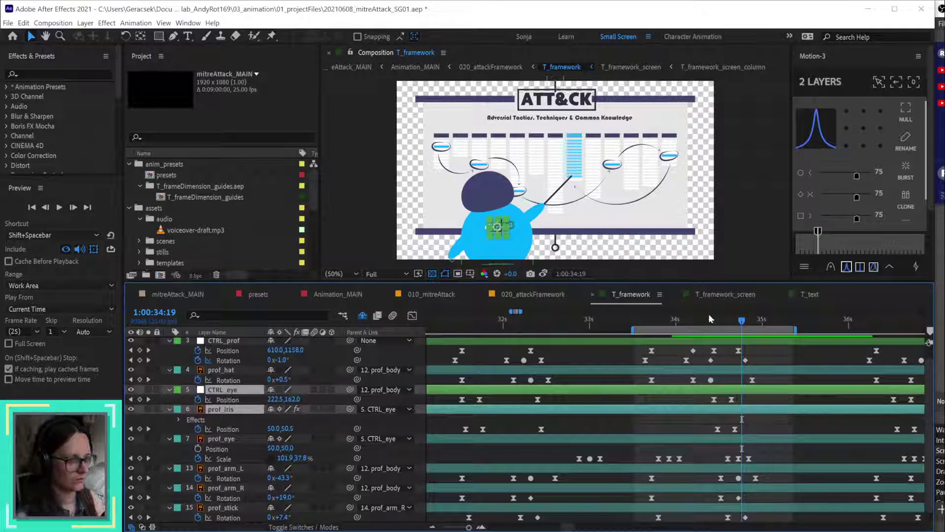
left_click_drag(724, 321, 735, 322)
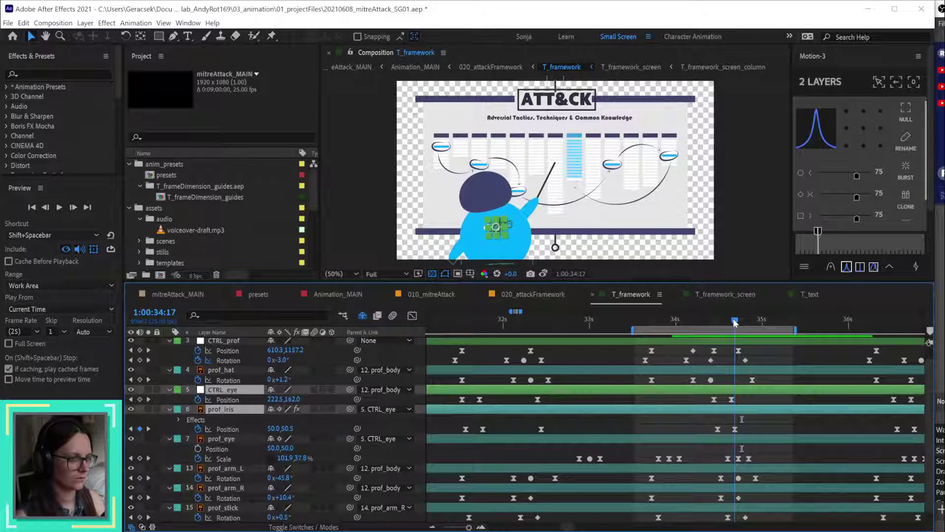
key("ctrl+z")
key("Page_Down")
key("Page_Down")
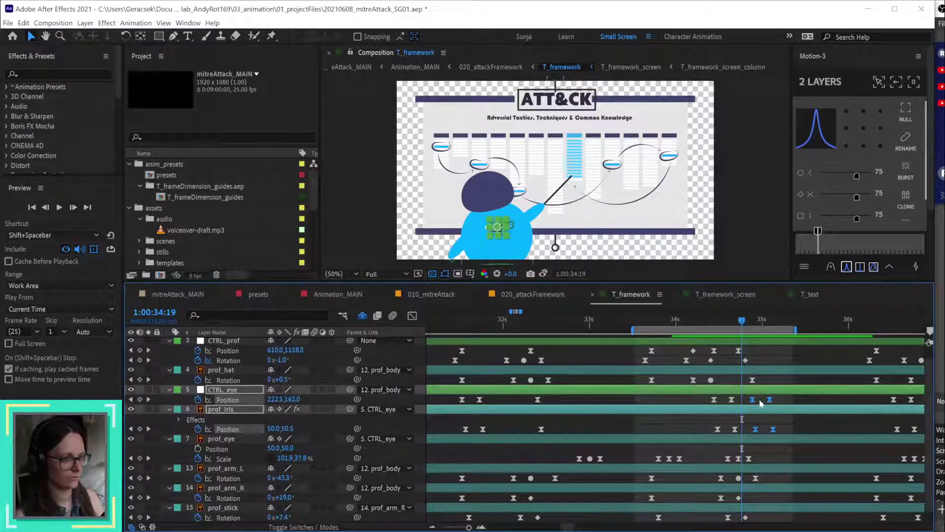
left_click_drag(760, 398, 786, 438)
key("Delete")
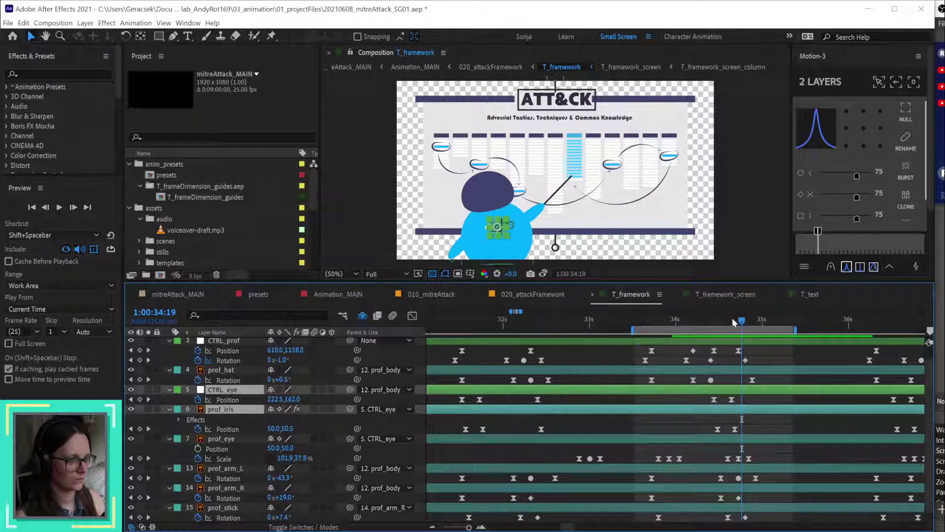
Step: Try cloning the first shifted Position keyframes of CTRL_eye and prof_iris at 1:00:34:16 with Motion-3
left_click_drag(732, 321, 733, 323)
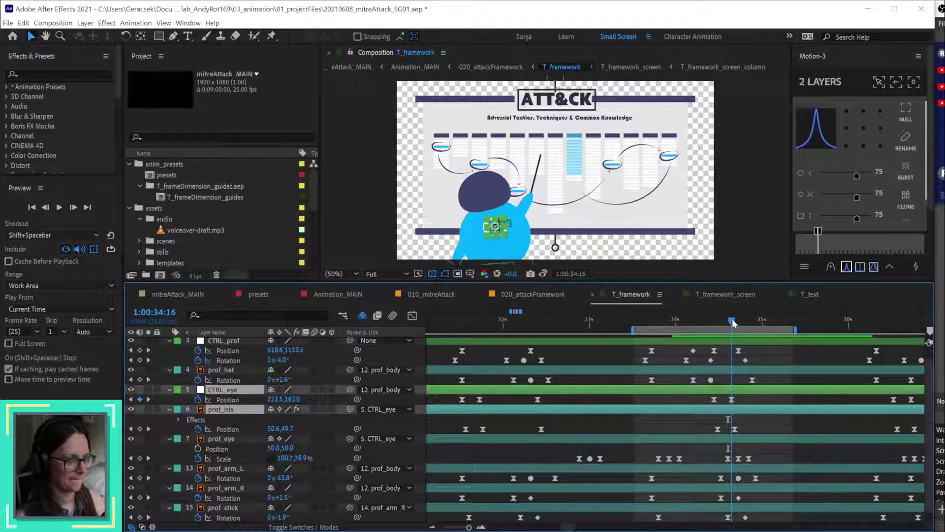
left_click_drag(703, 394, 749, 428)
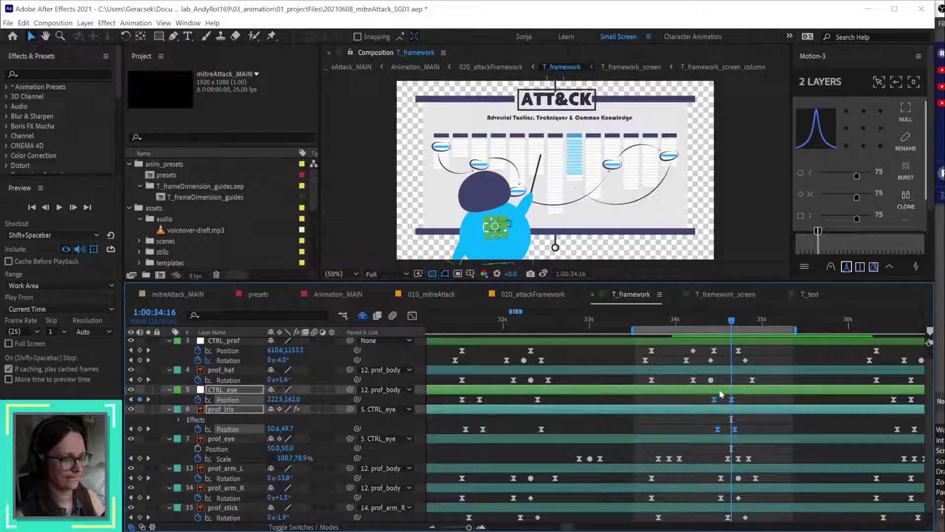
left_click(904, 205)
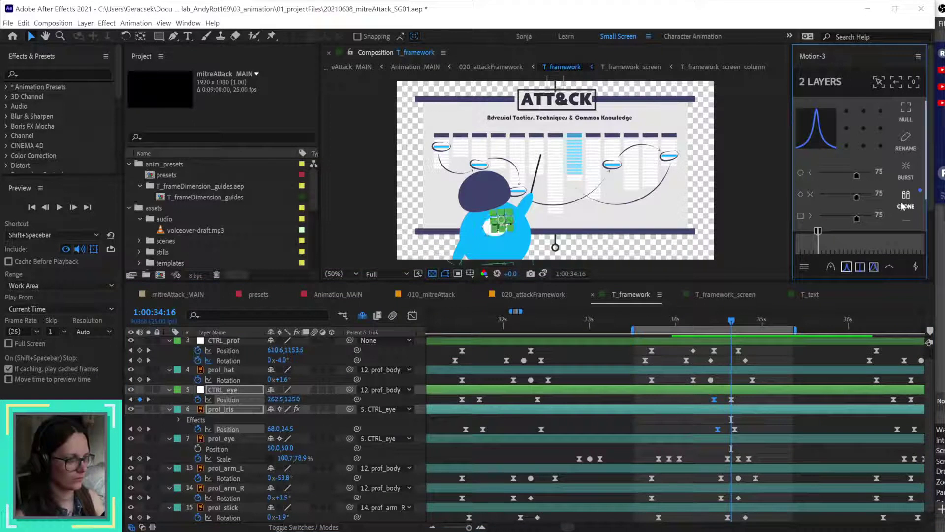
left_click(775, 397)
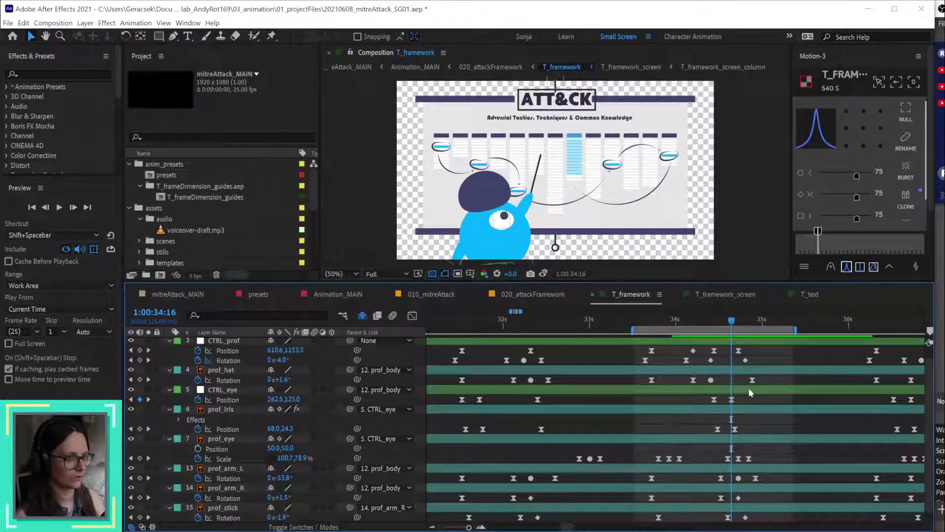
Step: Time-reverse the paired Position keyframes of CTRL_eye and prof_iris between 1:00:34:11 and 1:00:34:17
left_click(718, 321)
mouse_move(718, 320)
left_mouse_down()
mouse_move(676, 323)
mouse_move(719, 327)
left_mouse_up()
left_click_drag(707, 393, 723, 434)
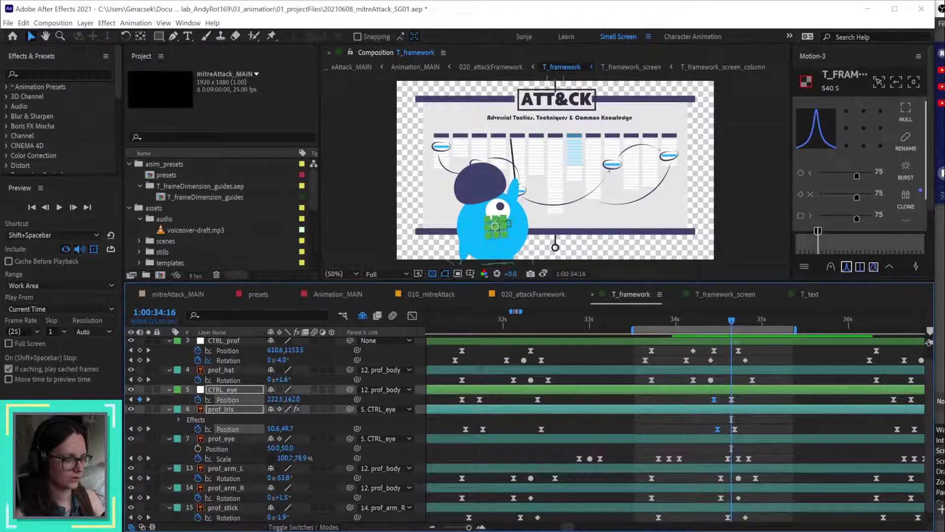
key("Page_Down")
key("Page_Down")
key("Page_Down")
key("Page_Down")
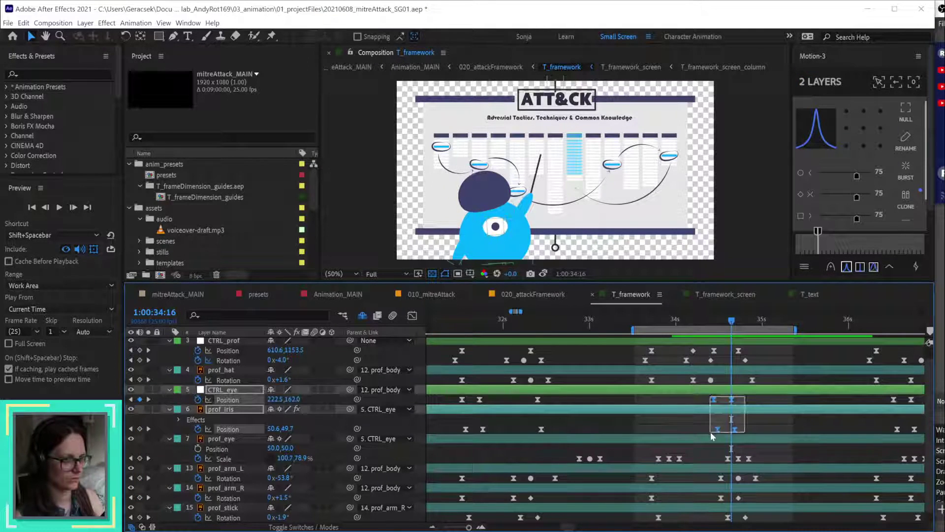
right_click(714, 399)
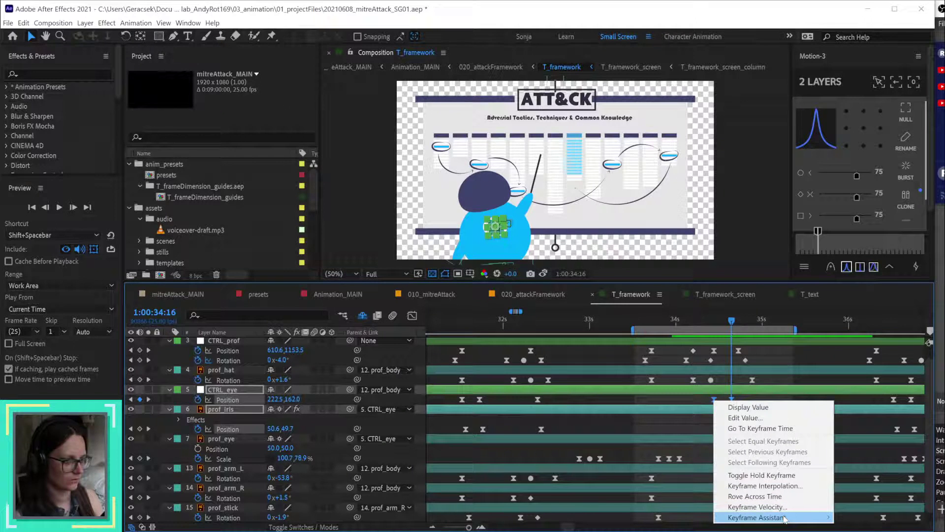
mouse_move(785, 518)
key("Escape")
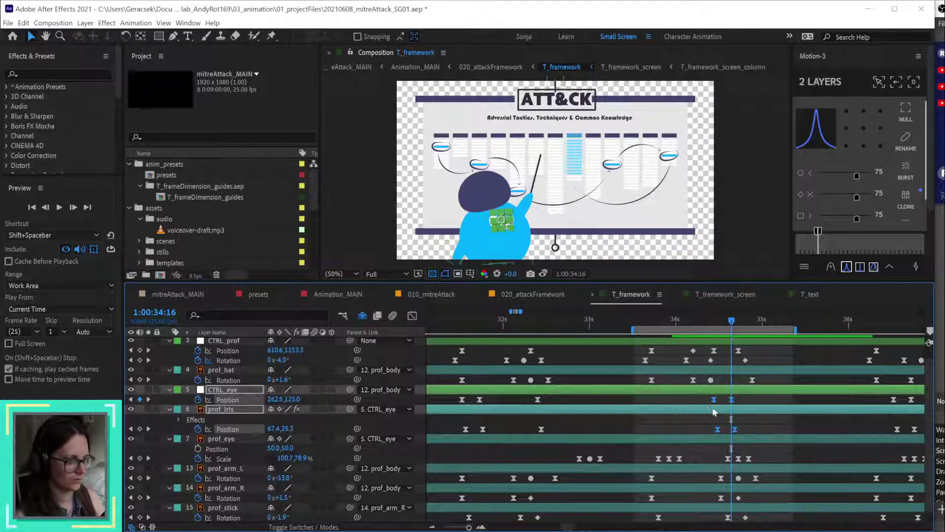
Step: Review the eye movement frame by frame up to 1:00:34:22 and back to 1:00:34:16
left_click(713, 322)
left_click_drag(715, 322, 748, 323)
key("Page_Down")
key("Page_Down")
key("Page_Down")
key("Page_Down")
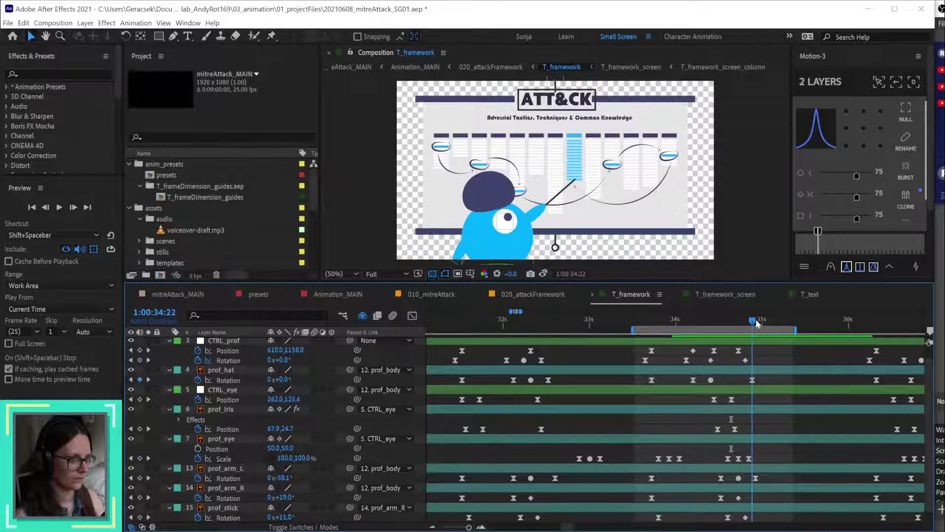
key("Page_Up")
key("Page_Up")
key("Page_Up")
key("Page_Up")
key("Page_Up")
key("Page_Up")
key("Page_Up")
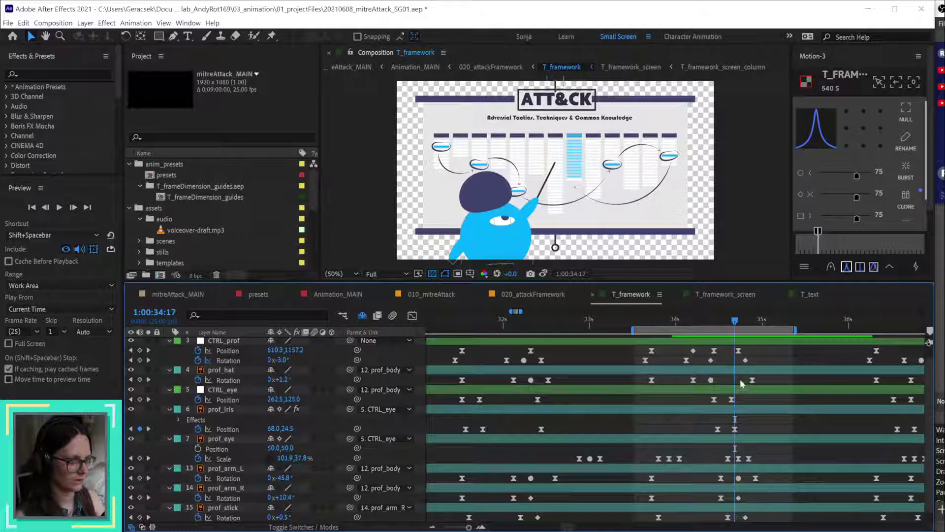
key("Page_Up")
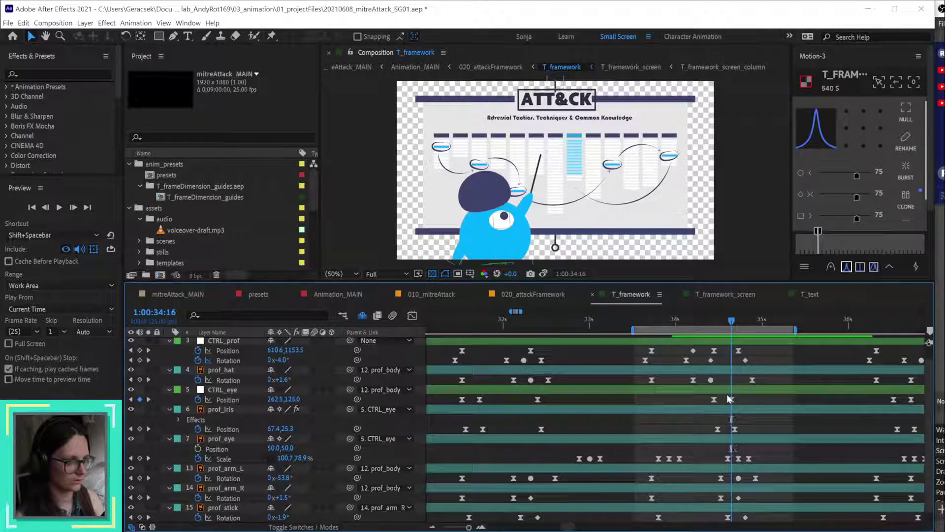
Step: Change CTRL_eye's Position keyframe at 1:00:34:16 to 302.4, 127.8
left_click_drag(723, 396, 744, 434)
left_click(746, 392)
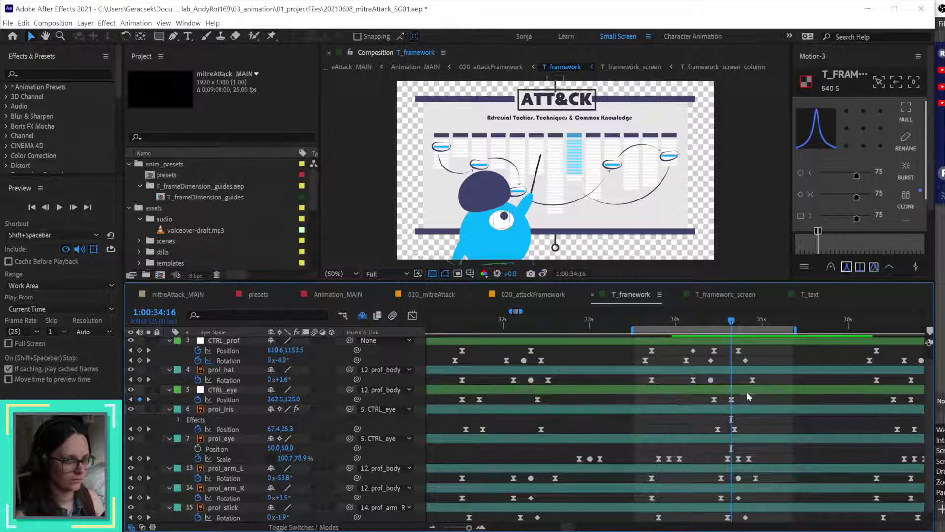
key("ctrl+v")
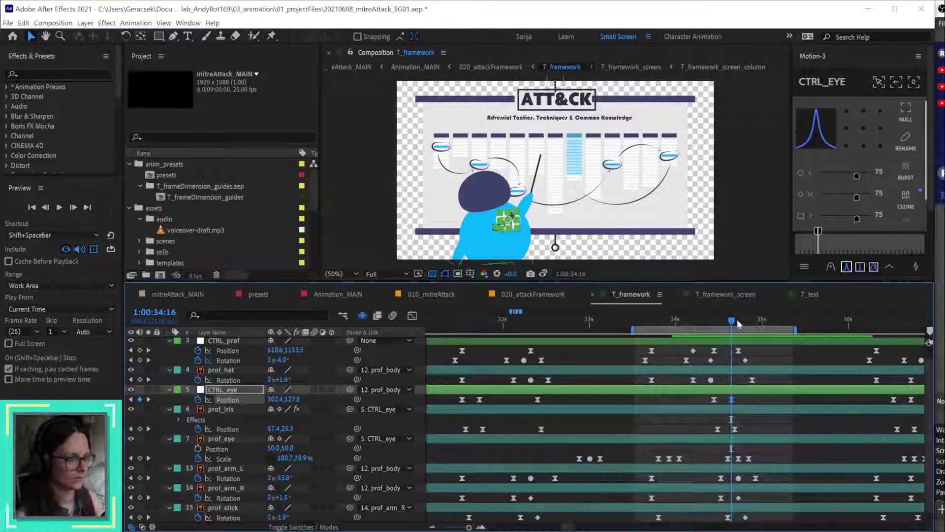
Step: Change prof_iris's Position keyframe at 1:00:34:17 to 77.5, 35.0
mouse_move(737, 318)
left_mouse_down()
mouse_move(748, 323)
mouse_move(733, 327)
left_mouse_up()
left_click(746, 409)
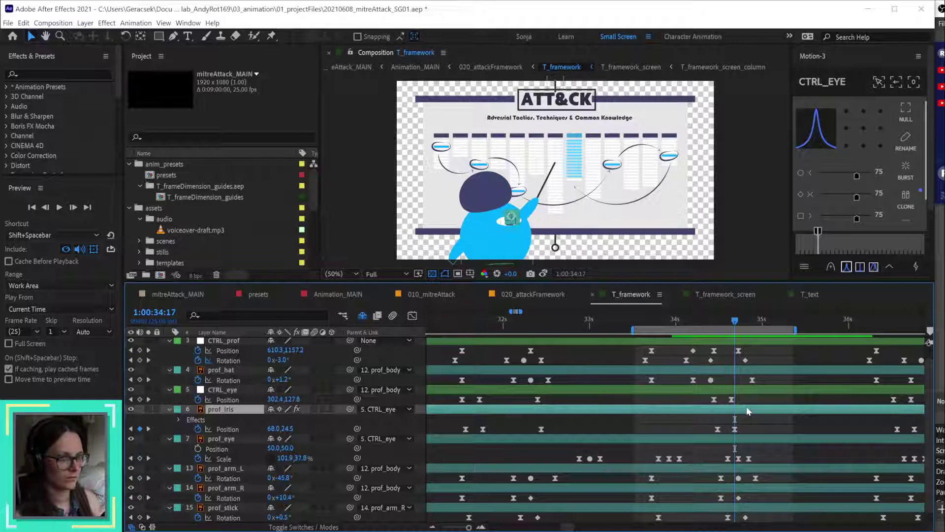
key("ctrl+v")
key("ctrl+v")
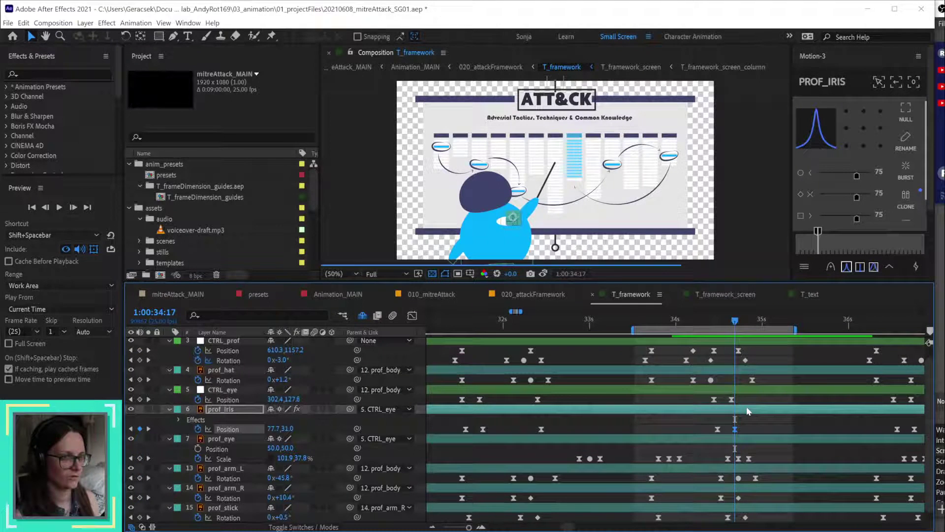
left_click(756, 425)
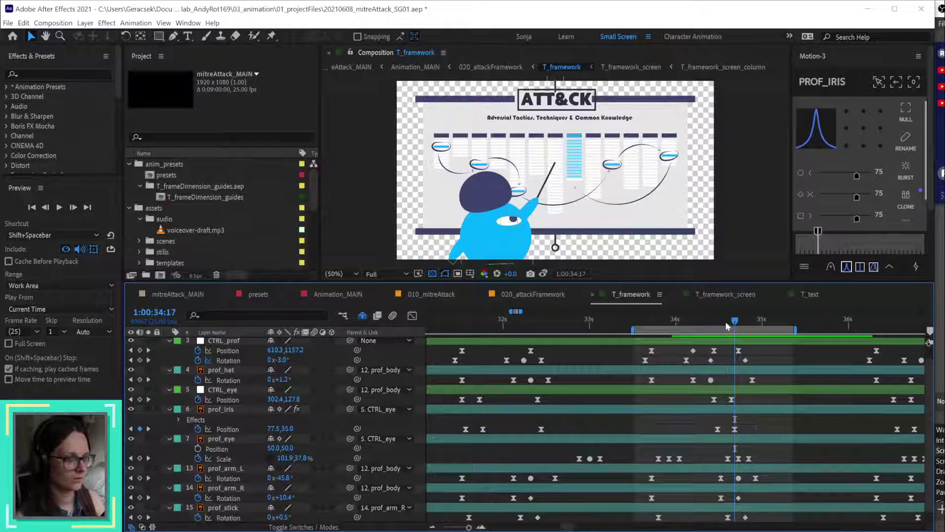
Step: Clone the adjusted Position keyframes of CTRL_eye and prof_iris at 1:00:36:13 with Motion-3
left_click_drag(727, 326, 893, 323)
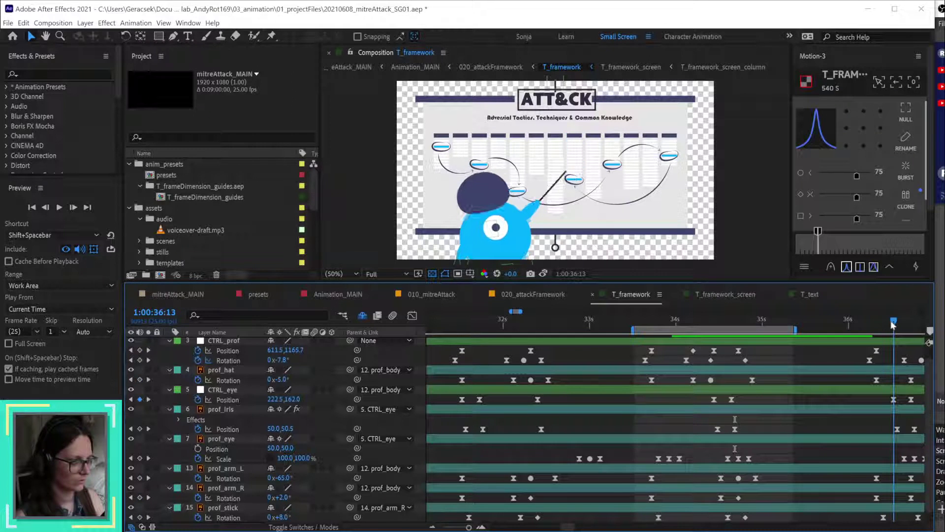
left_click_drag(743, 395, 728, 433)
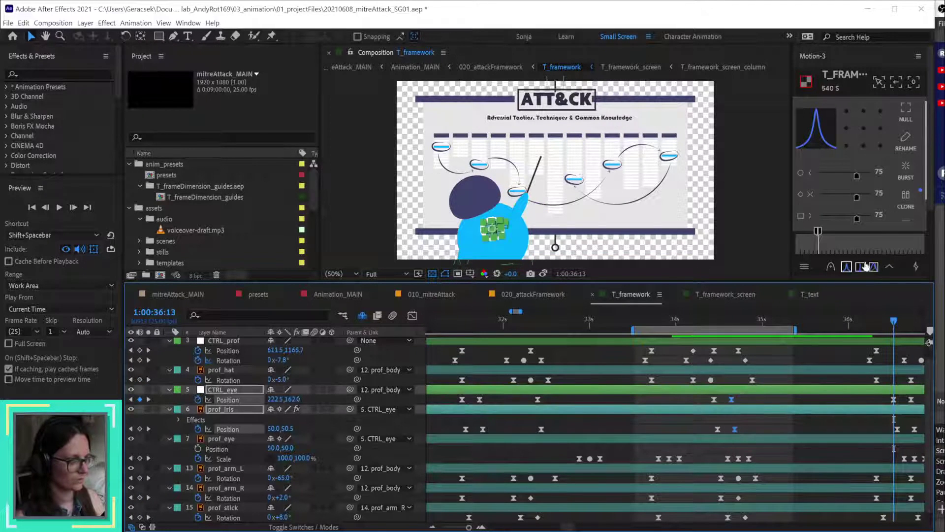
left_click(903, 204)
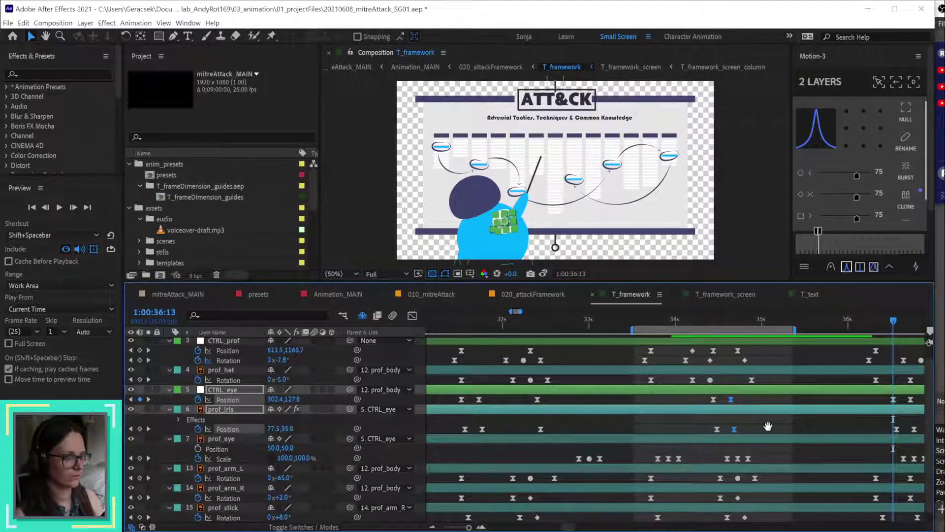
Step: Move the three prof_eye Scale blink keyframes shortly before 35s so that they start at 1:00:35:08
scroll(773, 374, "up", 1)
scroll(773, 374, "right", 3)
left_click_drag(698, 326, 613, 342)
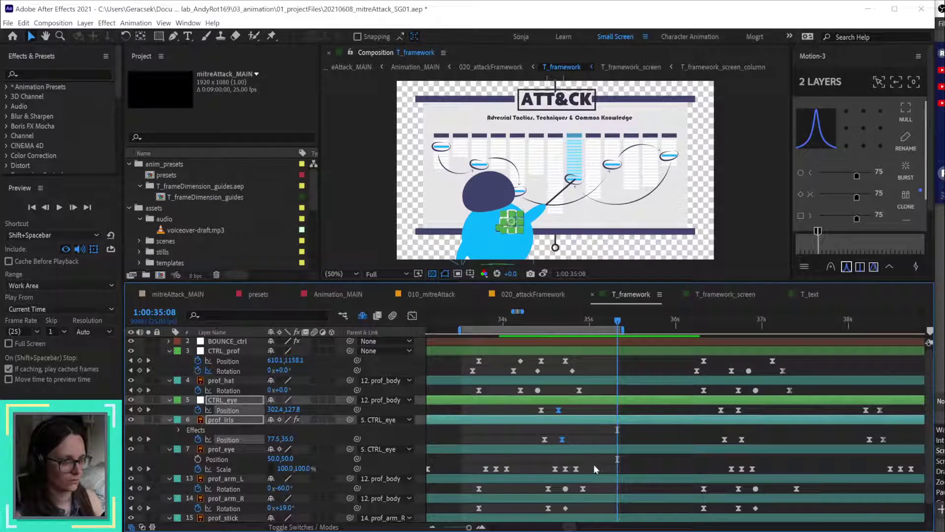
left_click_drag(595, 464, 550, 476)
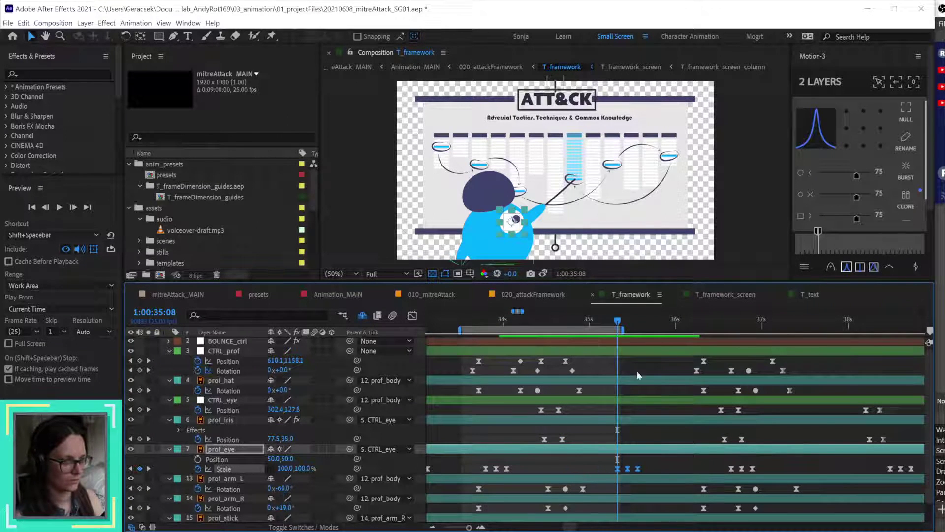
Step: Shift the next Position keyframe pairs earlier, starting CTRL_eye's at 1:00:36:04 and prof_iris's at 1:00:36:05
left_click_drag(618, 320, 705, 321)
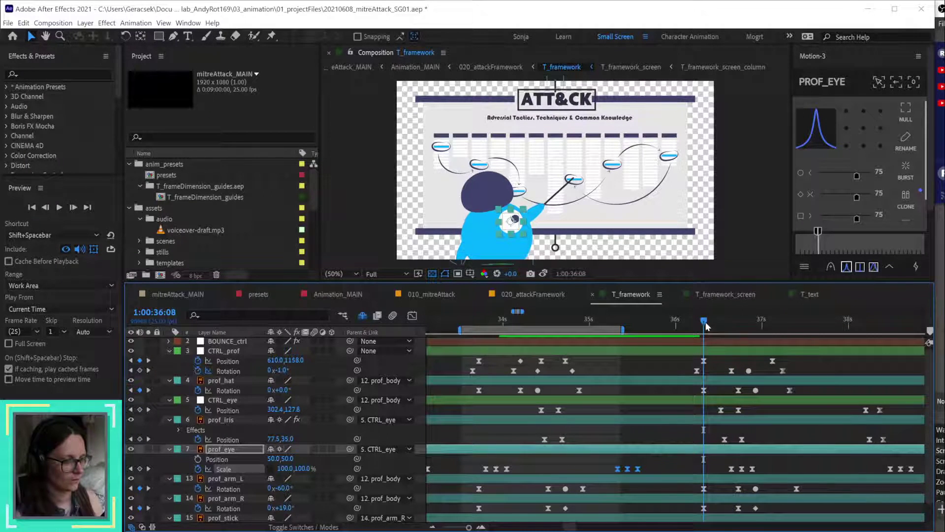
key("Left")
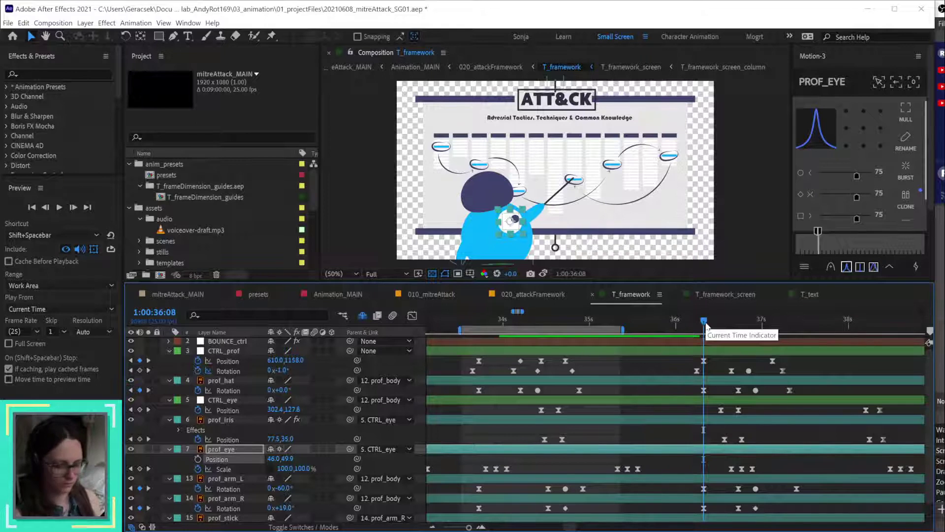
key("ctrl+z")
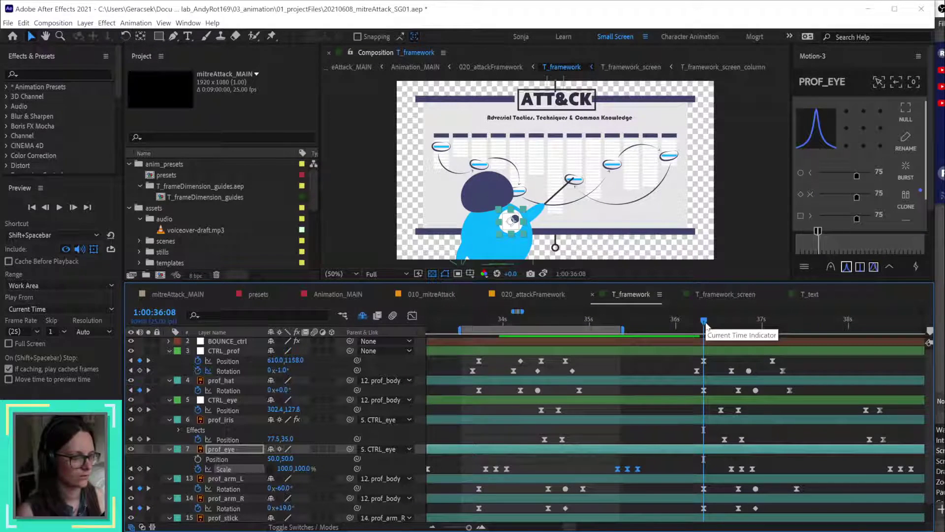
key("Page_Up")
key("Page_Up")
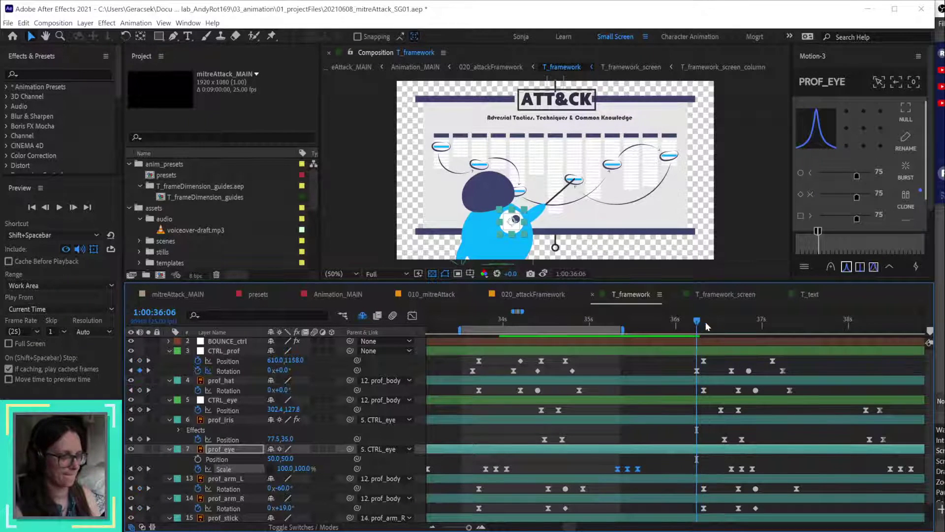
key("Page_Up")
key("Page_Up")
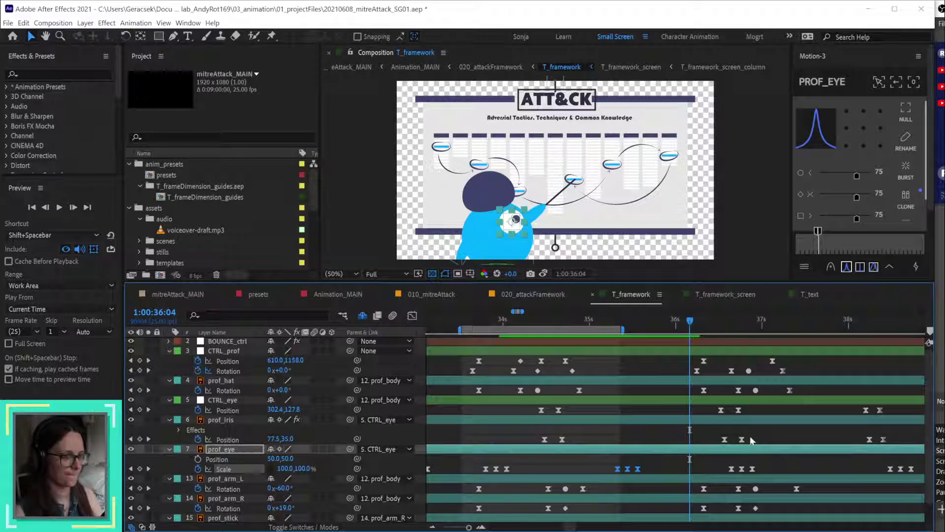
left_click_drag(752, 437, 699, 450)
left_click_drag(749, 411, 691, 417)
left_click(696, 344)
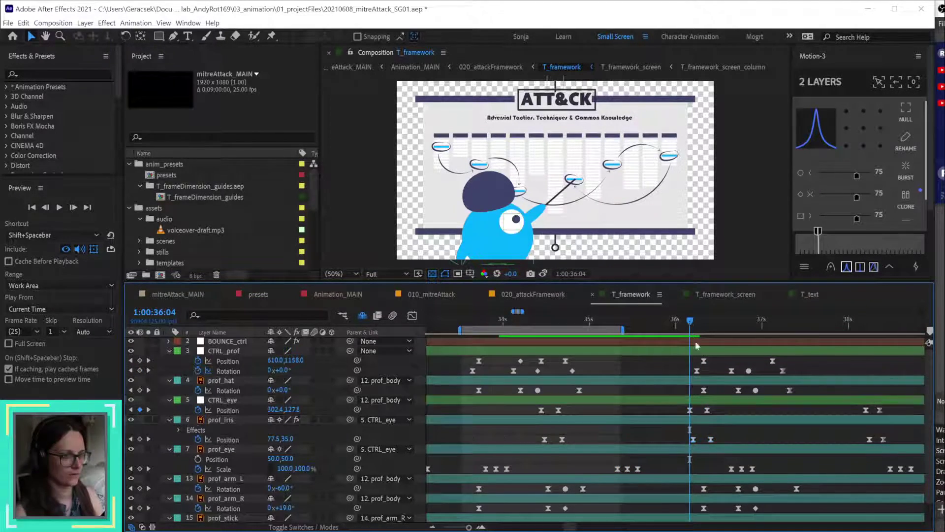
Step: Shift the next three prof_eye Scale blink keyframes one frame later, placing the closed-eye keyframe at 1:00:36:20
left_click_drag(689, 323, 736, 349)
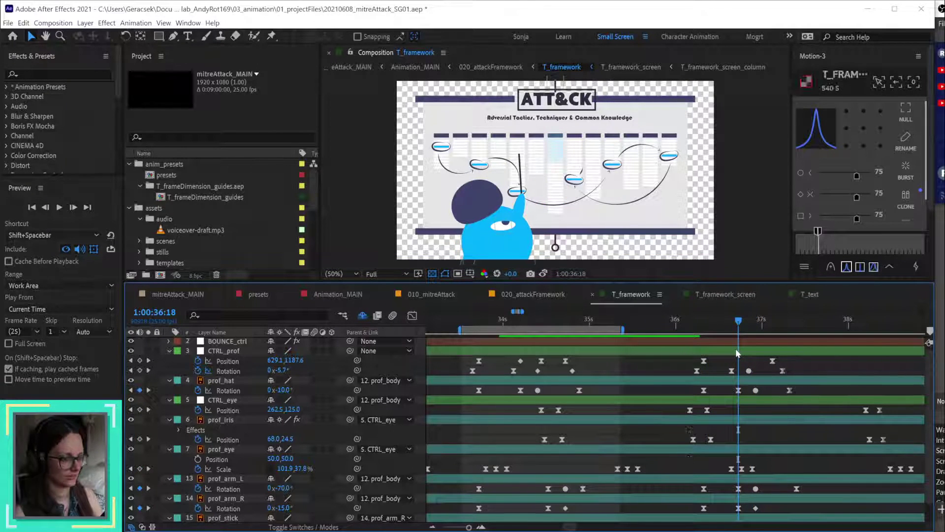
key("Page_Down")
key("Page_Down")
left_click_drag(758, 472, 730, 473)
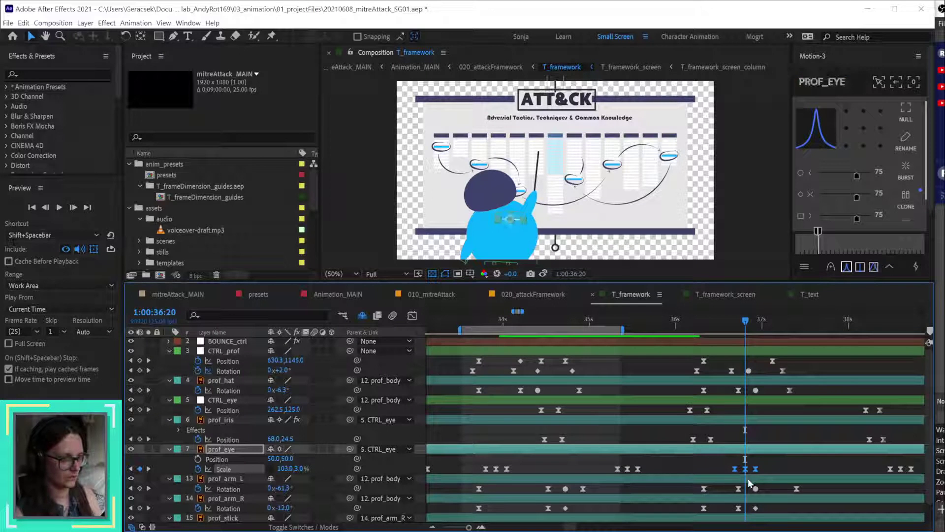
Step: Start the work area at 1:00:35:24 and preview the professor's gesture from there
left_click_drag(716, 324, 821, 323)
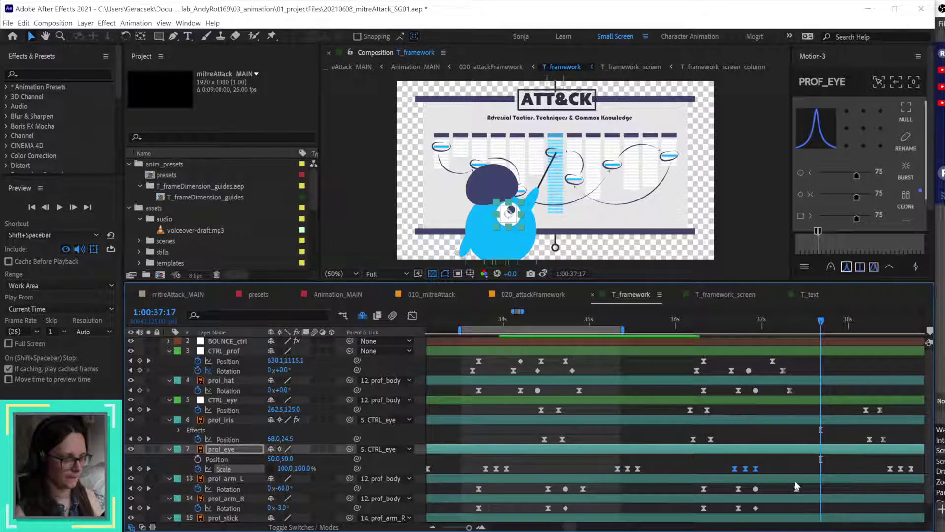
scroll(794, 480, "down", 2)
key("minus")
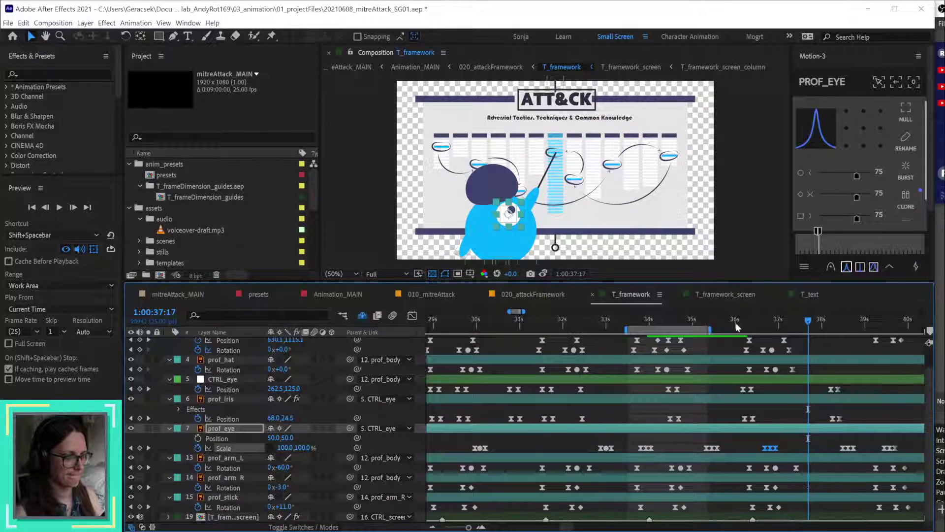
left_click(734, 323)
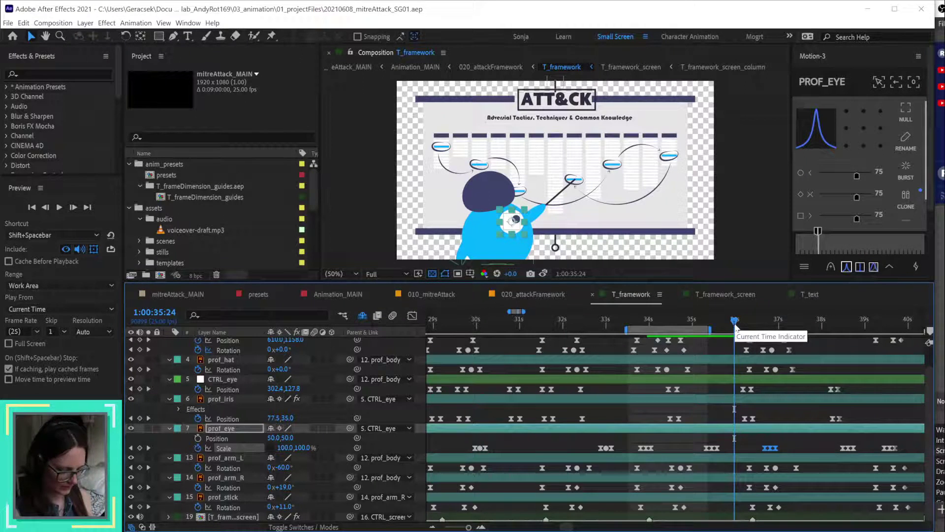
key("b")
key("space")
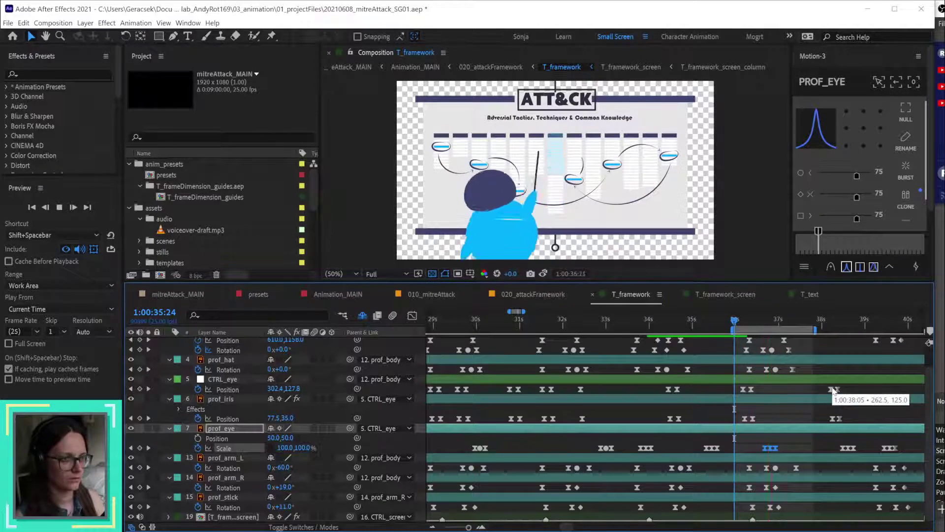
key("space")
Step: Lower CTRL_prof at 1:00:36:18 with a Position keyframe of 629.1, 1247.6 and scrub back through the gesture
scroll(791, 416, "up", 2)
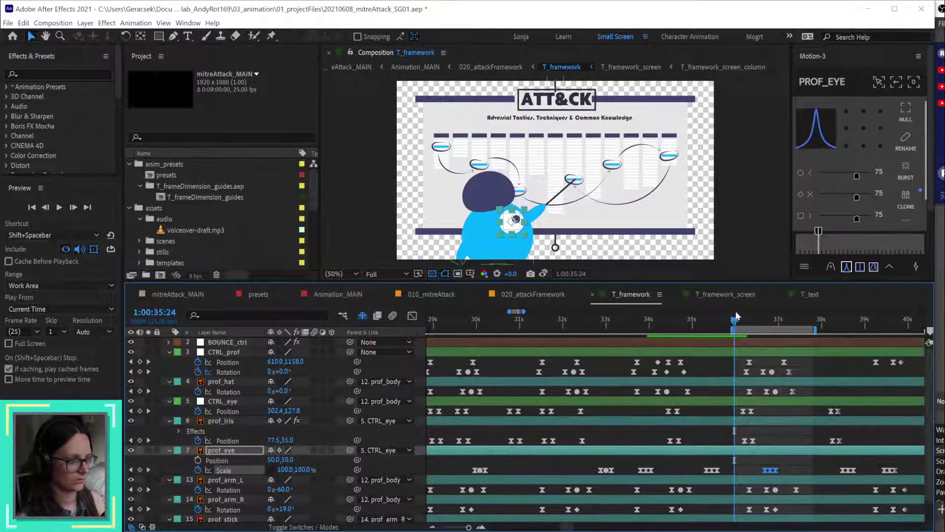
left_click_drag(734, 320, 761, 323)
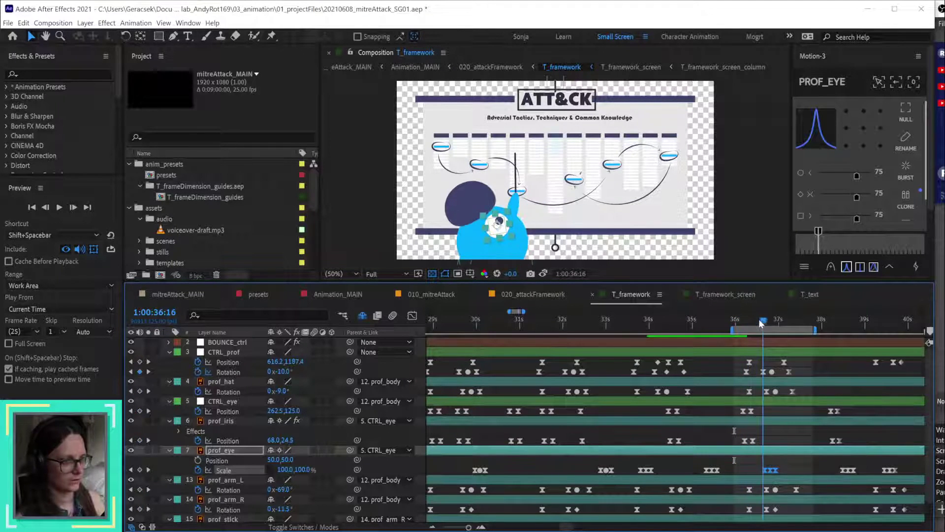
scroll(777, 393, "up", 2)
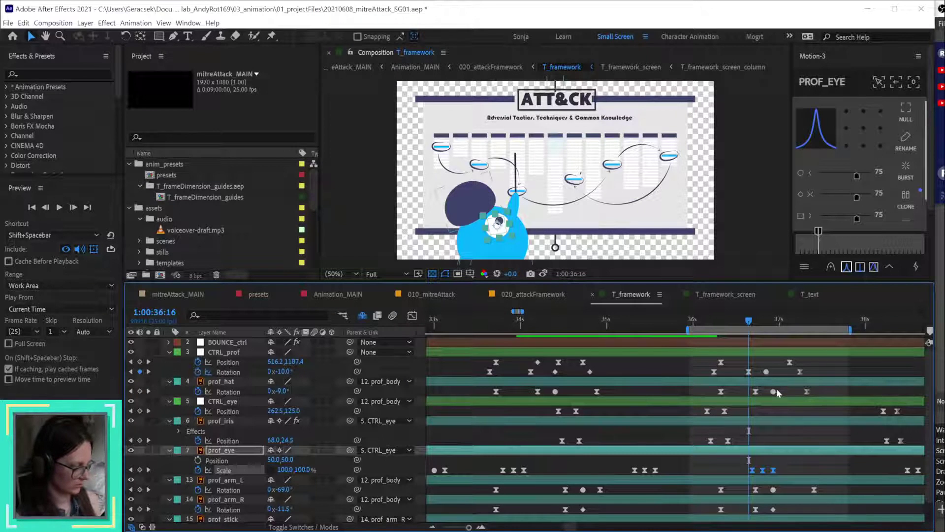
key("Page_Down")
key("Page_Down")
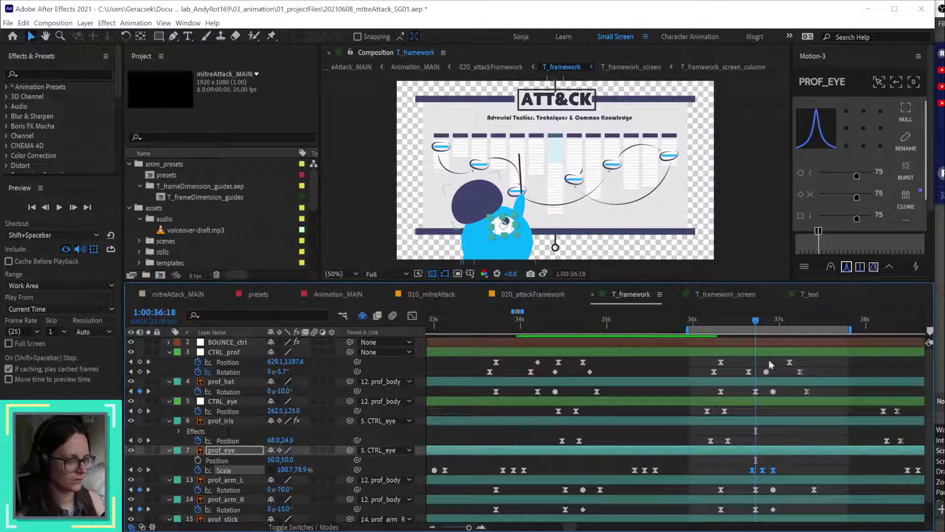
left_click(767, 351)
key("shift+Down")
key("shift+Down")
key("shift+Down")
key("shift+Down")
key("shift+Down")
key("shift+Down")
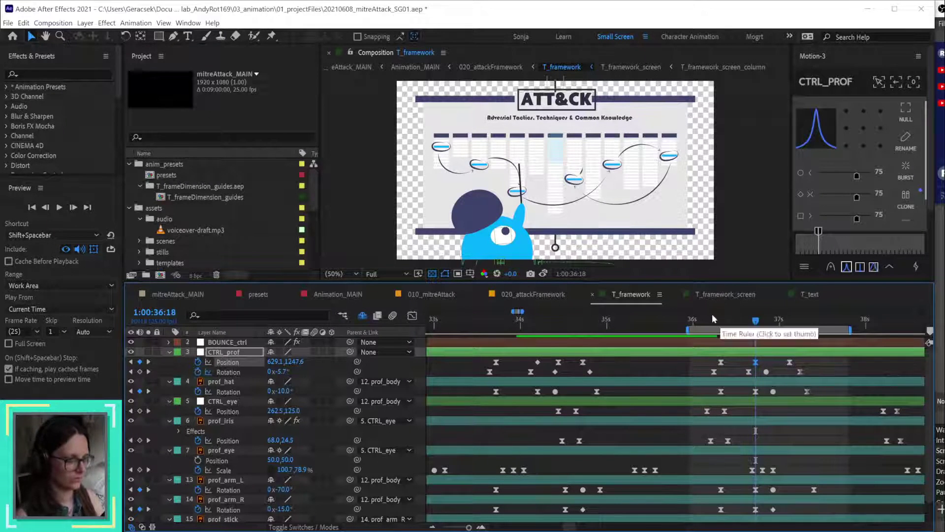
left_click(724, 320)
left_click_drag(724, 320, 698, 340)
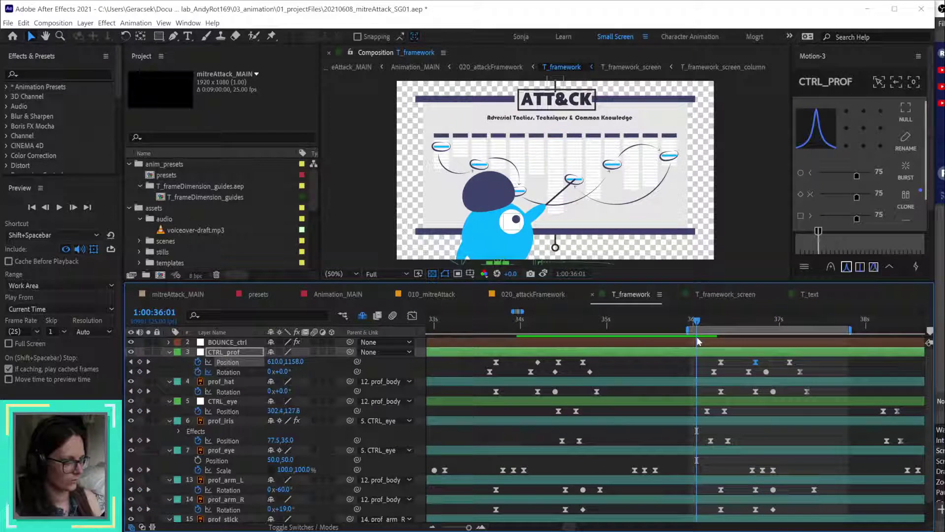
Step: Move prof_arm_L's last Rotation keyframe of this gesture earlier to 1:00:37:08 and preview the movement
left_click(754, 320)
scroll(805, 436, "down", 1)
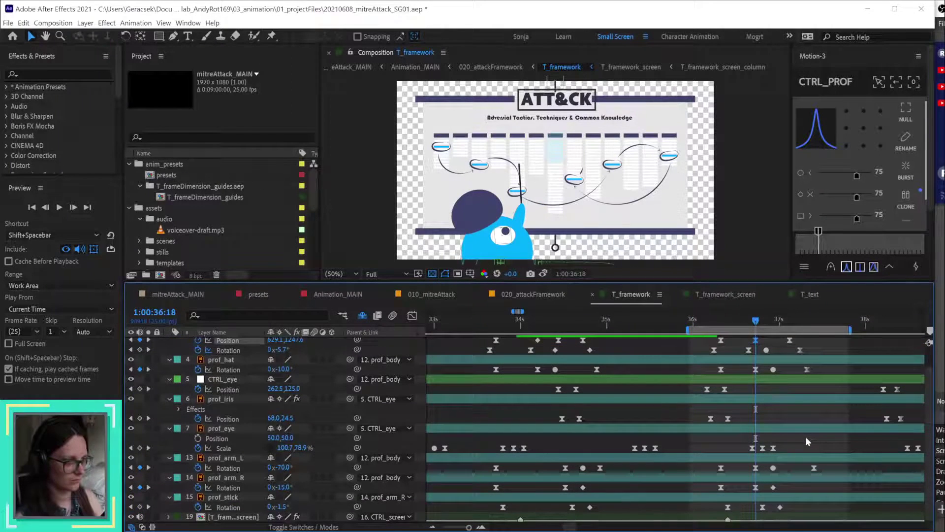
left_click(807, 321)
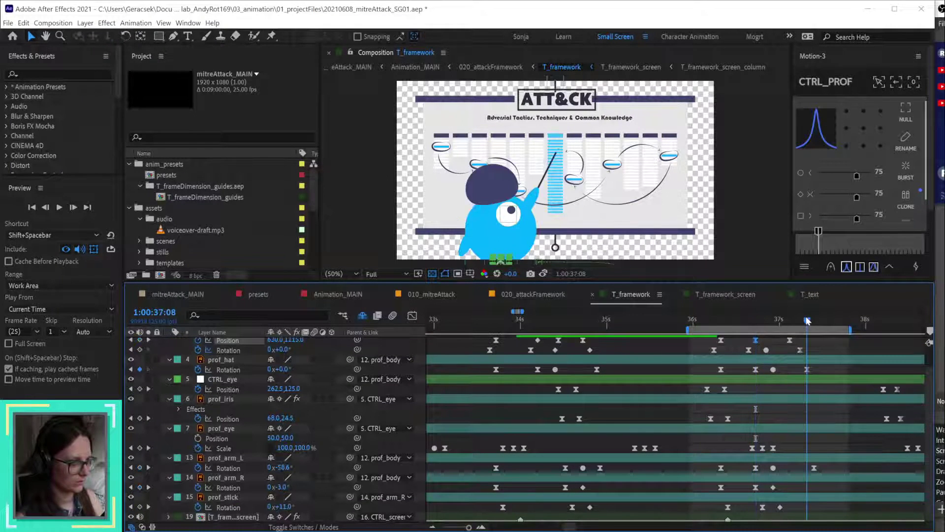
left_click_drag(814, 467, 807, 468)
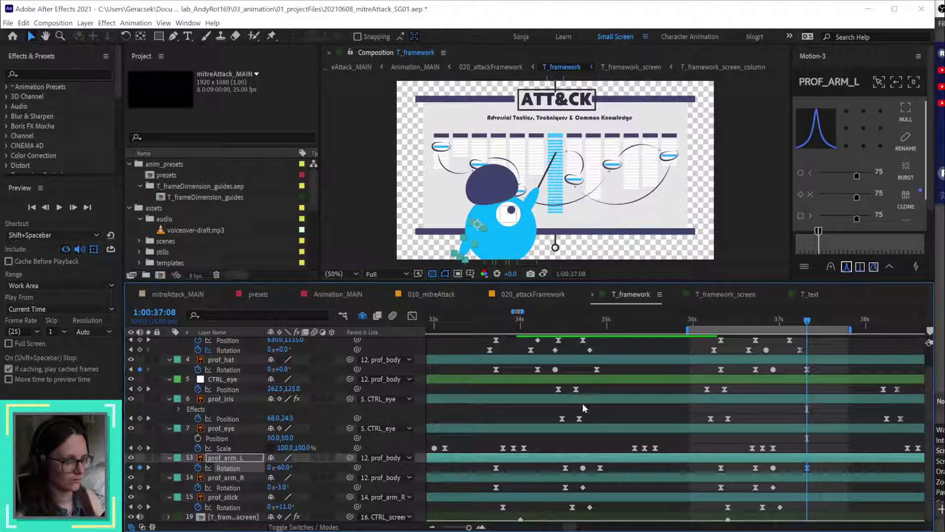
scroll(697, 396, "up", 1)
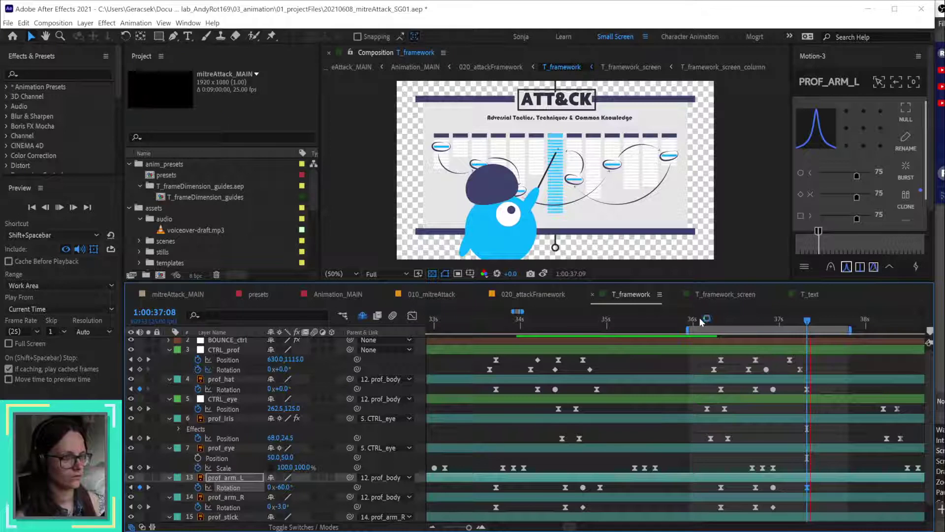
key("space")
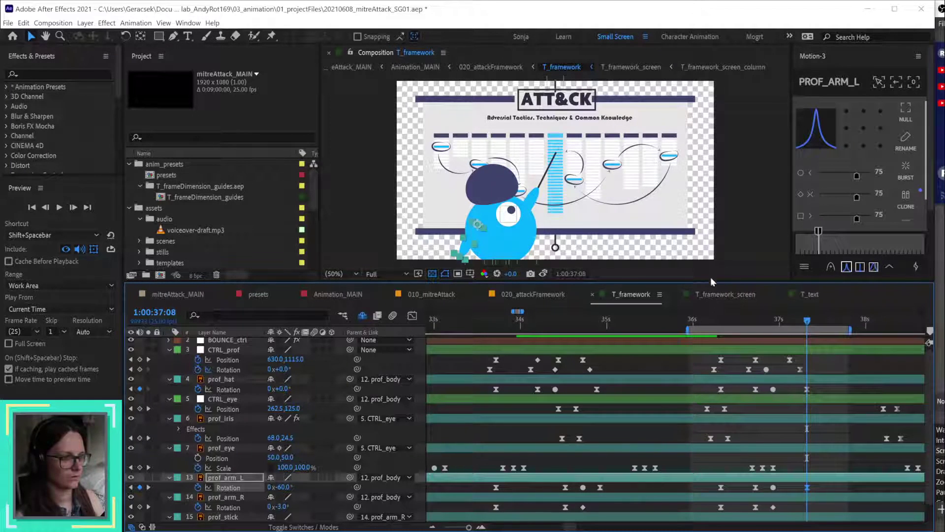
Step: Set CTRL_prof's Rotation keyframe at 1:00:36:21 to 3° and preview the gesture
left_click(766, 320)
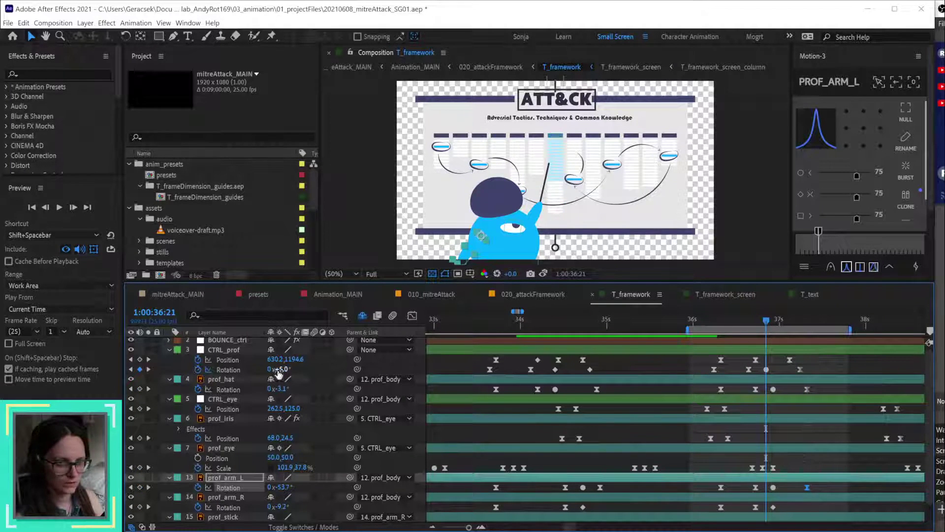
type("3")
key("Return")
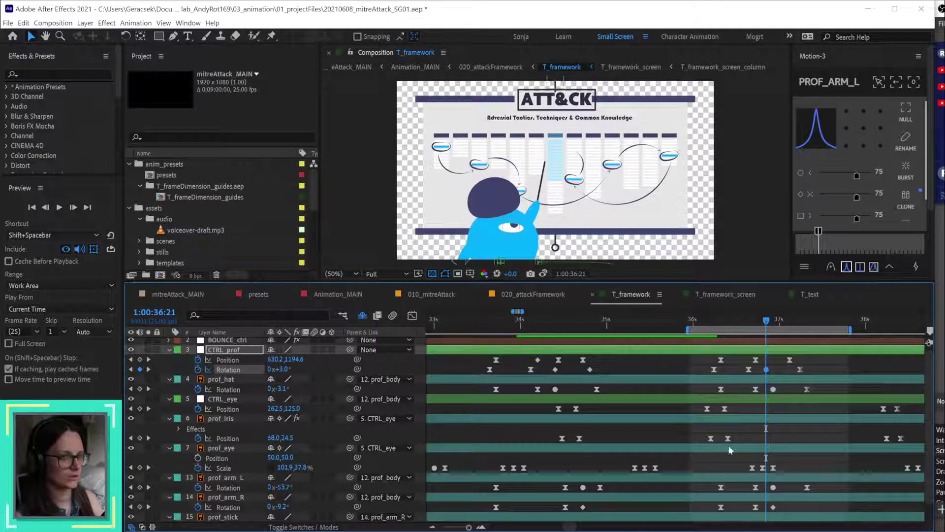
key("space")
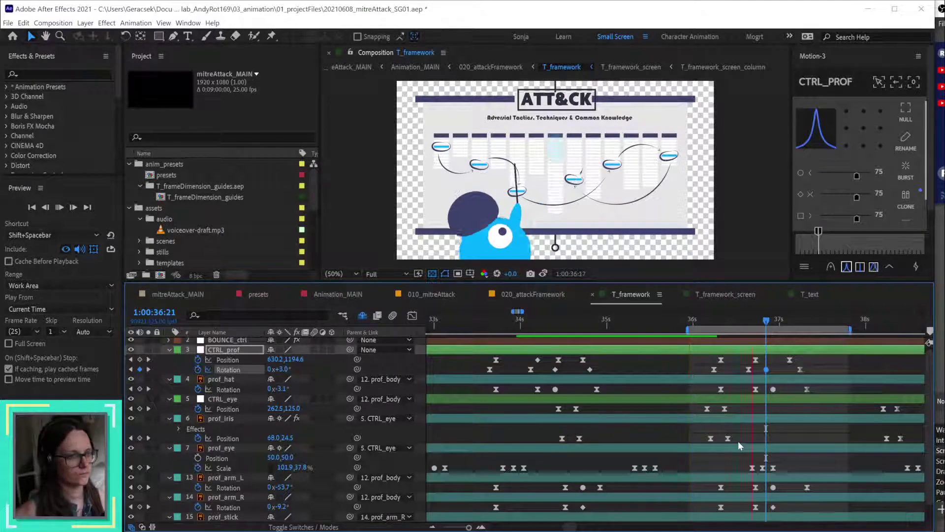
left_click(556, 370)
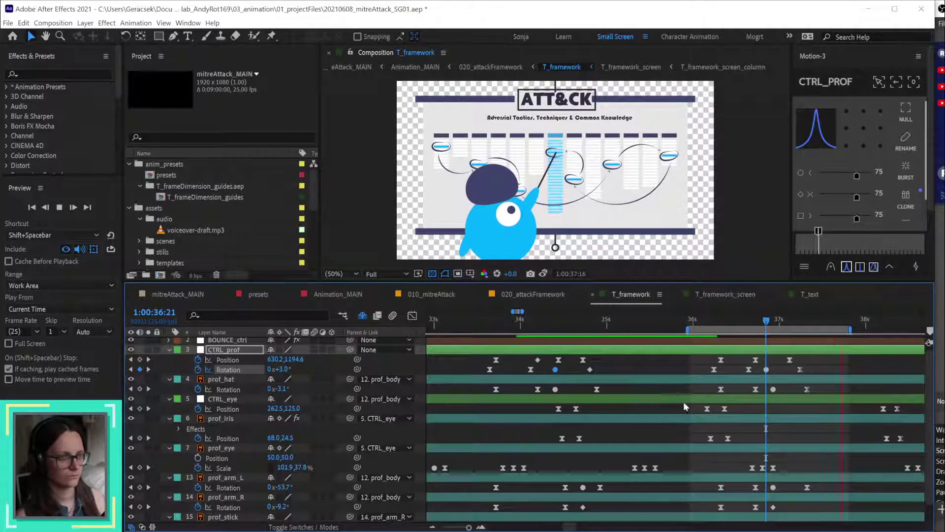
key("space")
Step: Try shifting the arm and stick Rotation keyframe pairs later, with the arm pairs starting at 1:00:37:00, keeping prof_arm_L's original timing
scroll(808, 455, "down", 1)
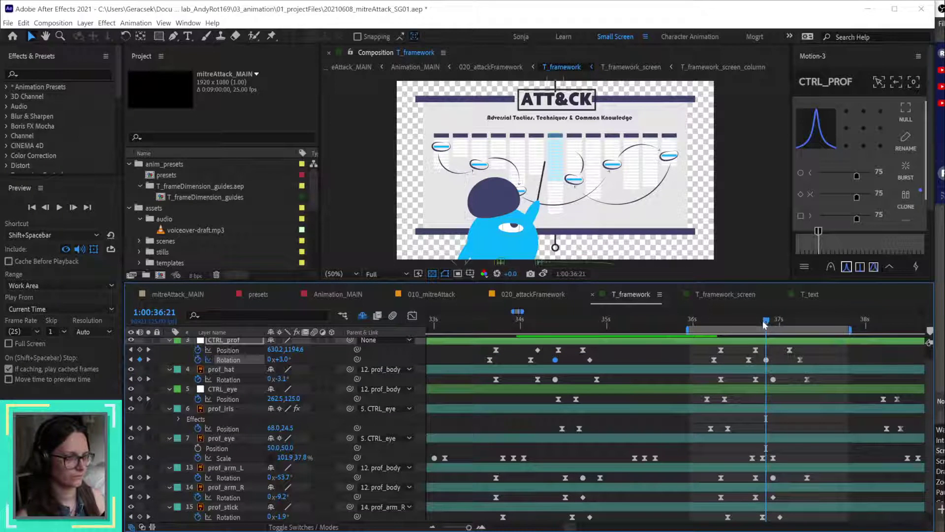
mouse_move(766, 321)
left_mouse_down()
mouse_move(756, 321)
mouse_move(772, 321)
left_mouse_up()
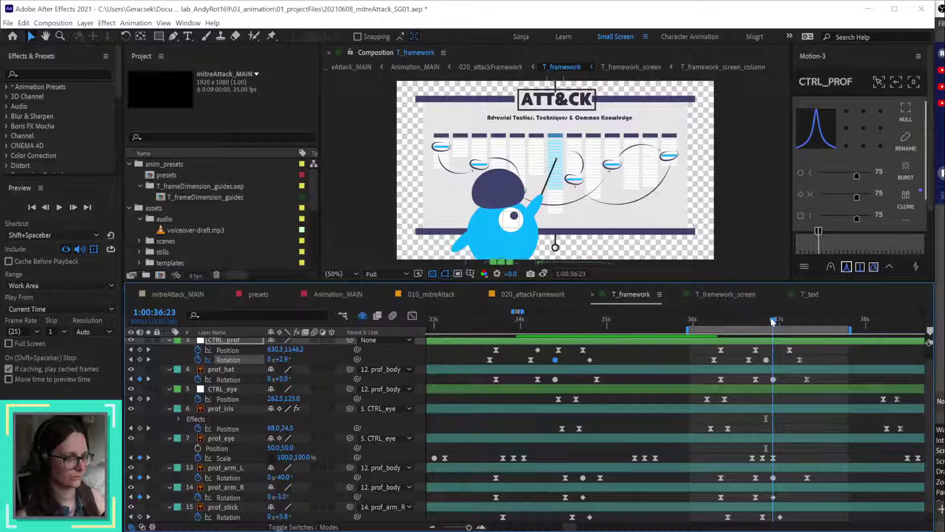
left_click_drag(772, 321, 780, 321)
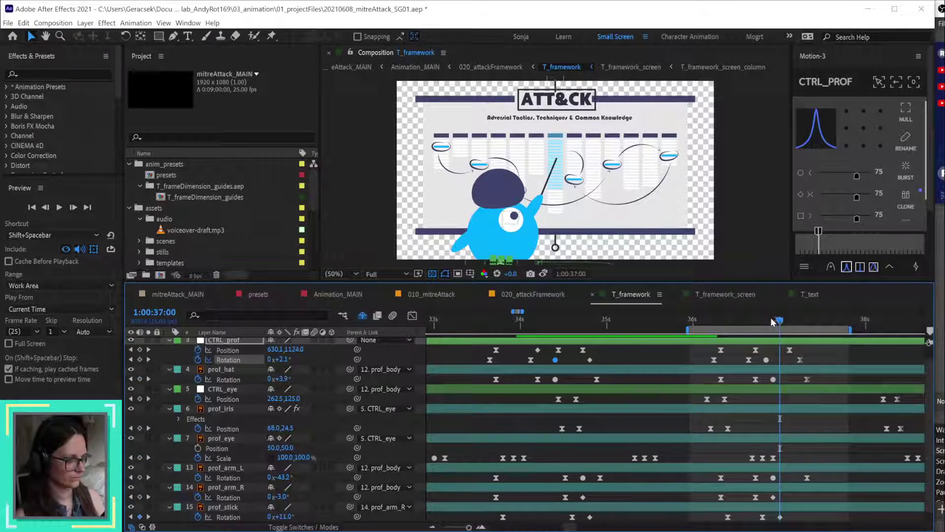
left_click_drag(746, 471, 788, 523)
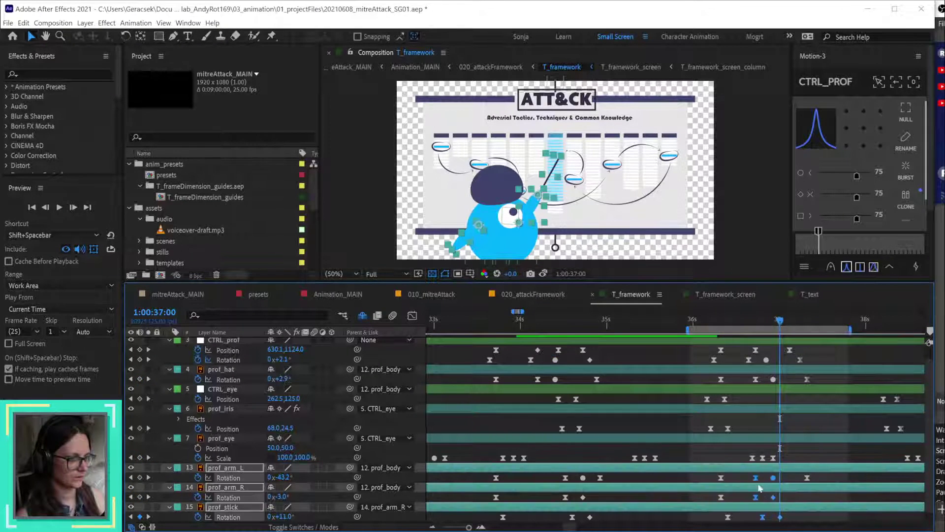
left_click_drag(757, 481, 780, 475)
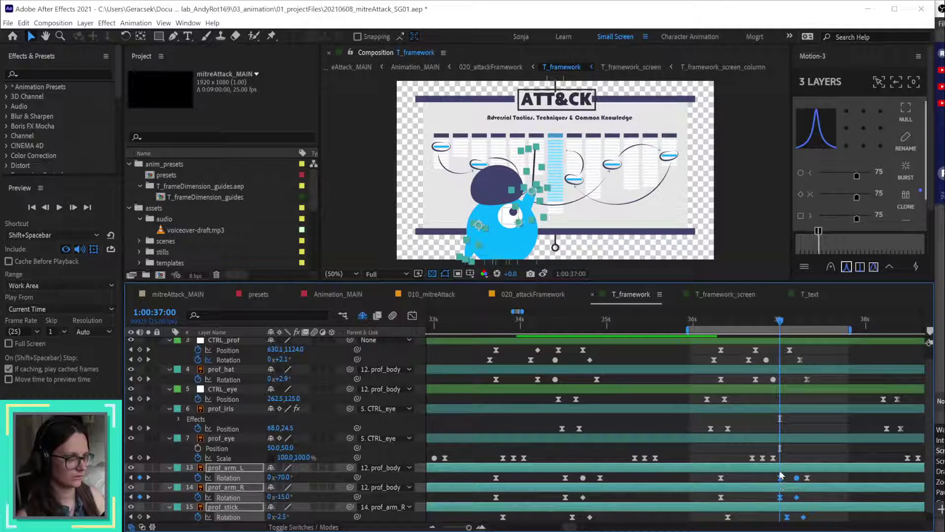
mouse_move(778, 325)
left_mouse_down()
mouse_move(820, 333)
mouse_move(779, 326)
left_mouse_up()
left_click_drag(787, 517, 780, 497)
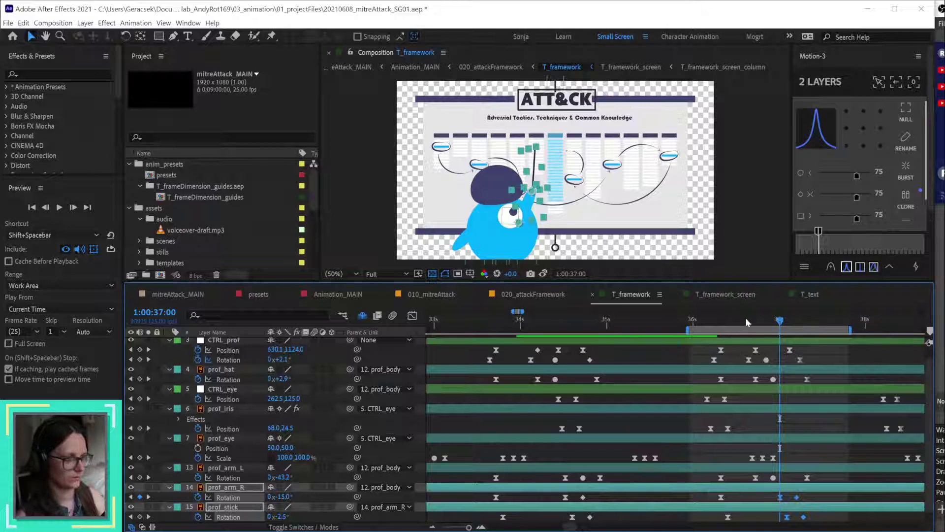
key("space")
key("space")
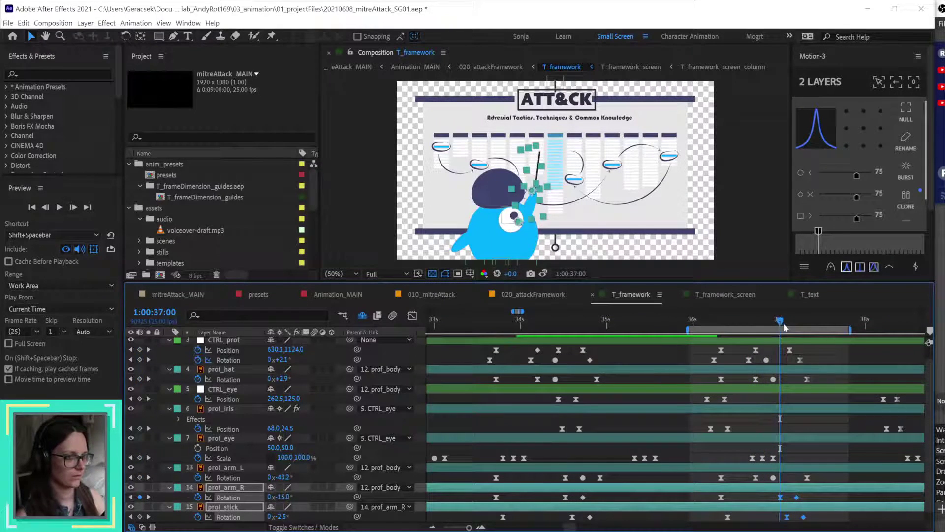
Step: Move the selected prof_arm_R and prof_stick Rotation keyframe pairs earlier, starting prof_arm_R's at 1:00:36:20, and preview from 1:00:35:24
left_click_drag(785, 327, 762, 379)
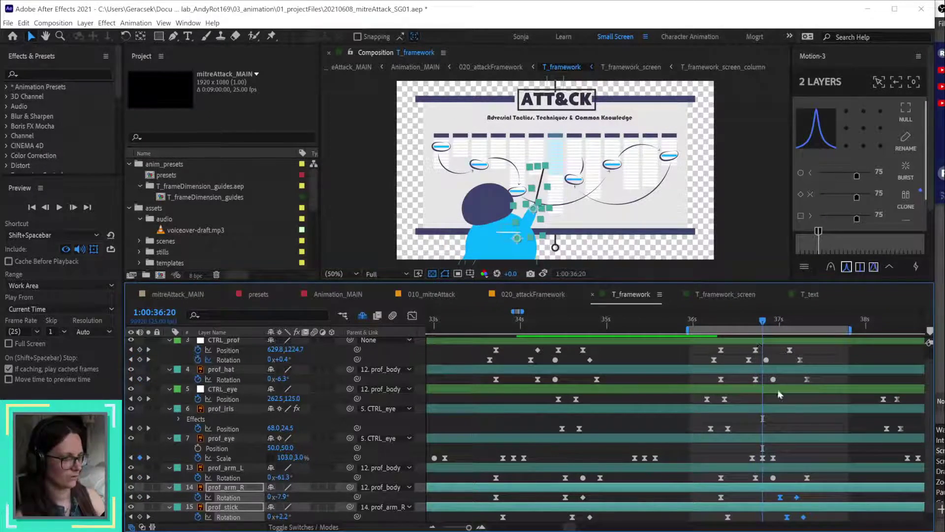
left_click_drag(774, 498, 764, 500)
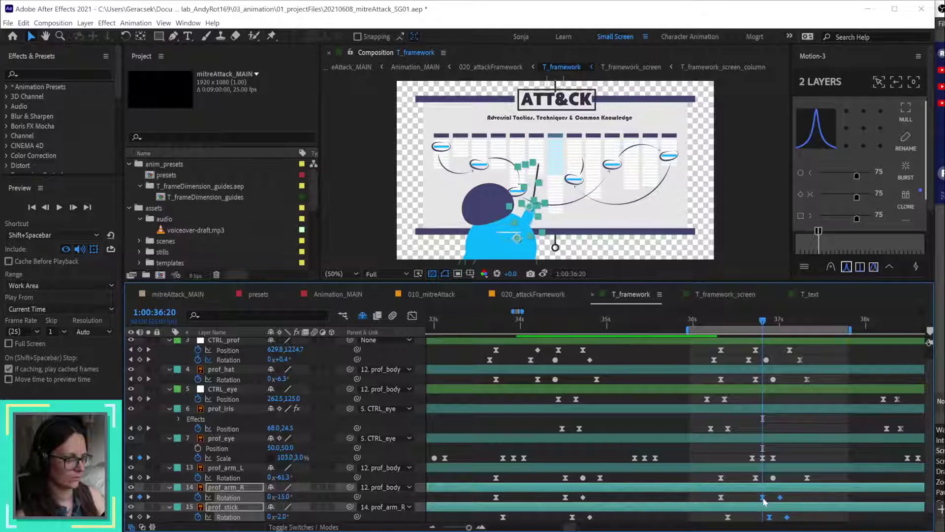
left_click_drag(762, 319, 820, 325)
key("space")
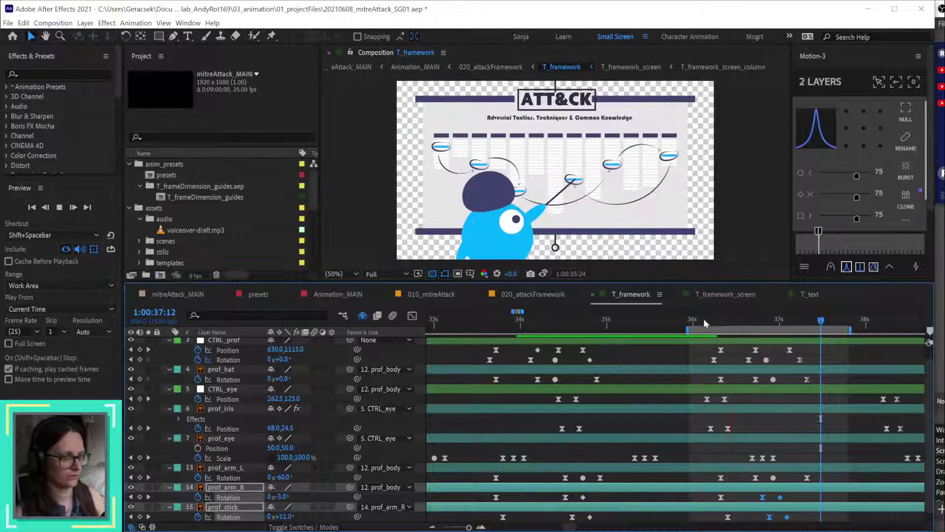
left_click(689, 318)
key("space")
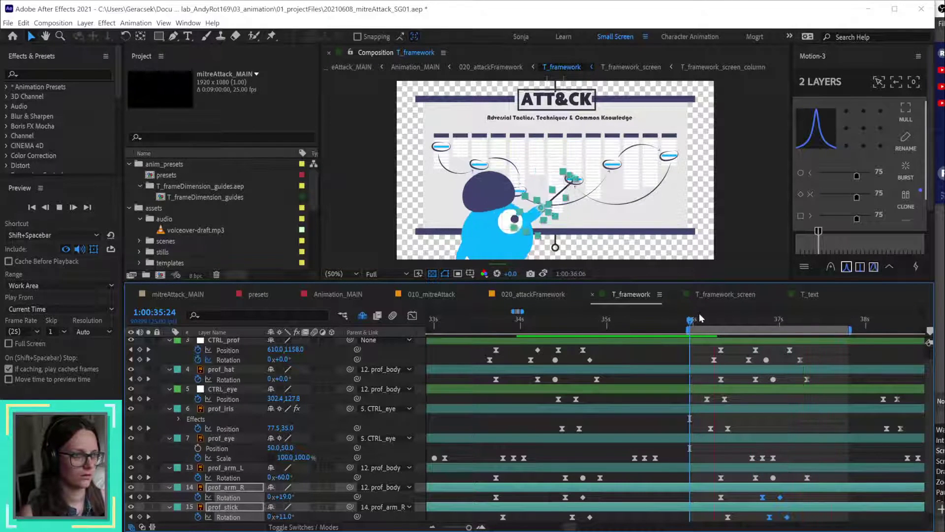
Step: Deselect the keyframes, replay the gesture from 1:00:35:24 and save the project
left_click(777, 416)
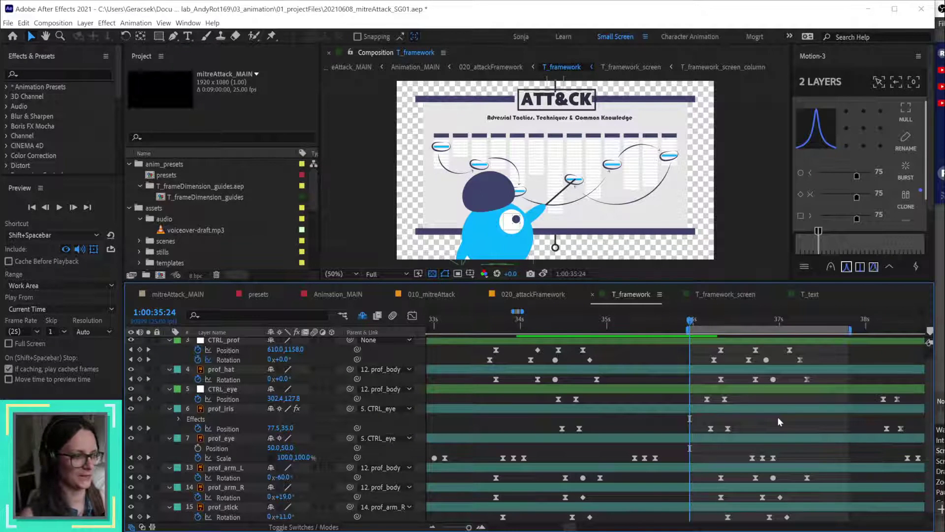
key("space")
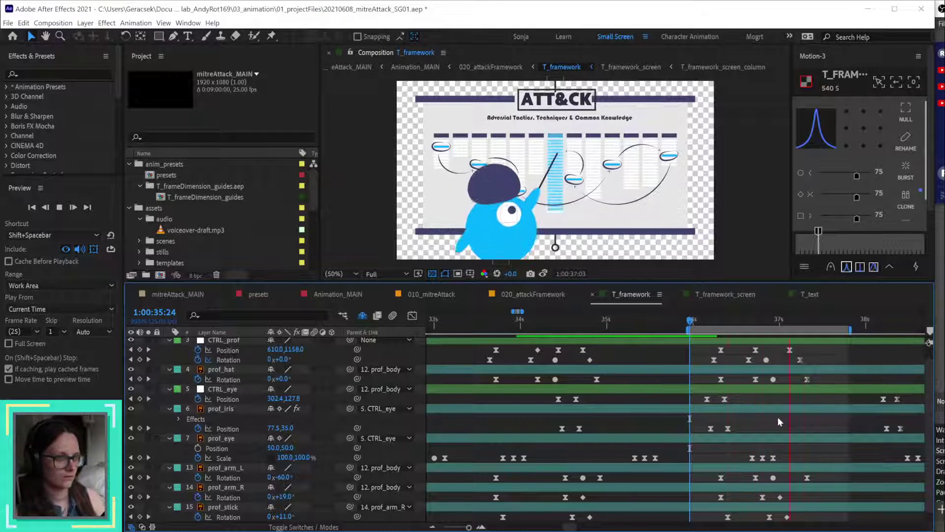
key("space")
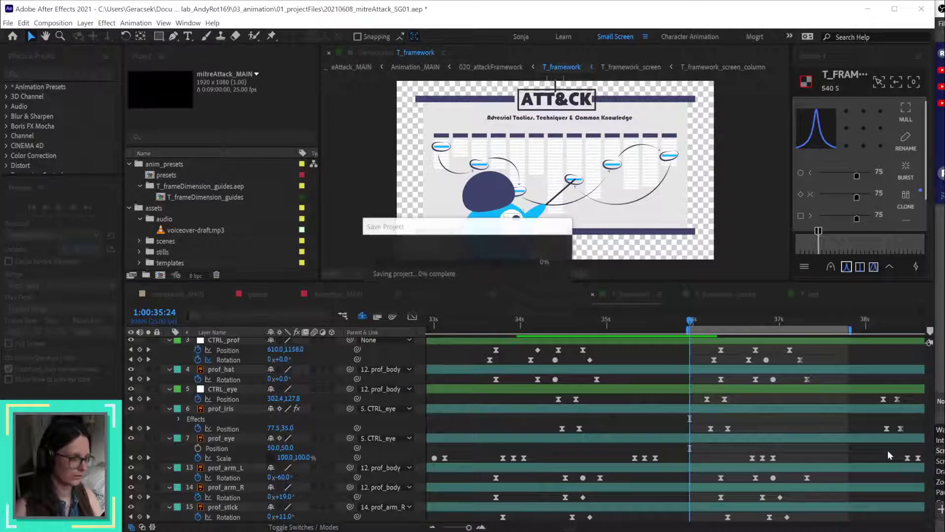
Step: Start the work area at 1:00:33:13 and preview both of the professor's gestures from there
left_click(479, 327)
key("b")
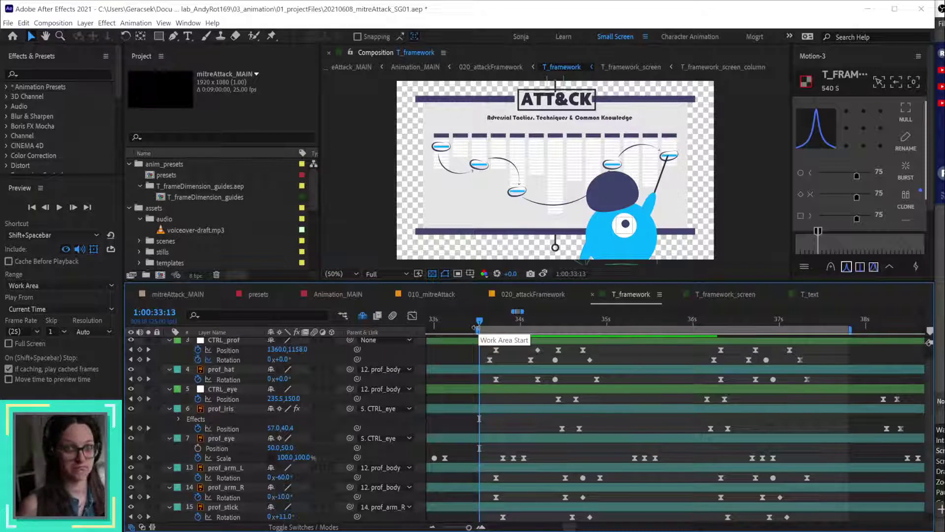
key("space")
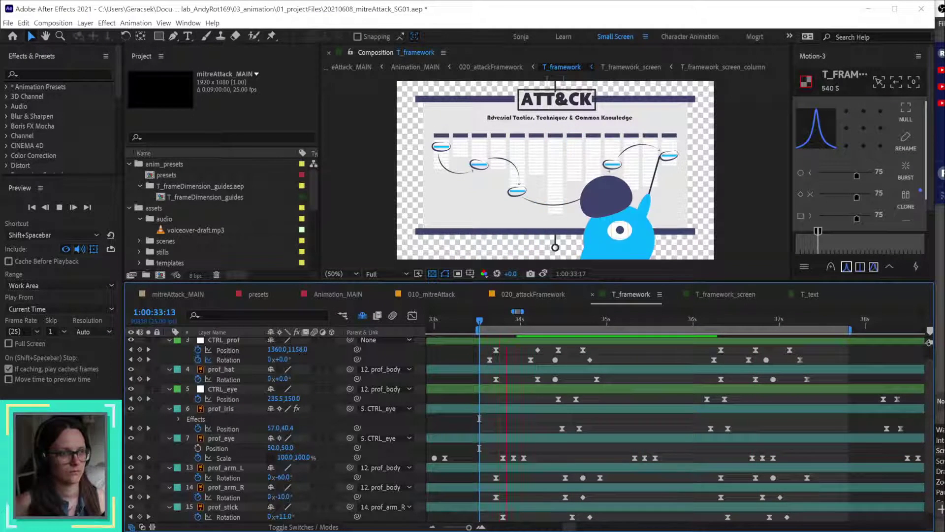
key("space")
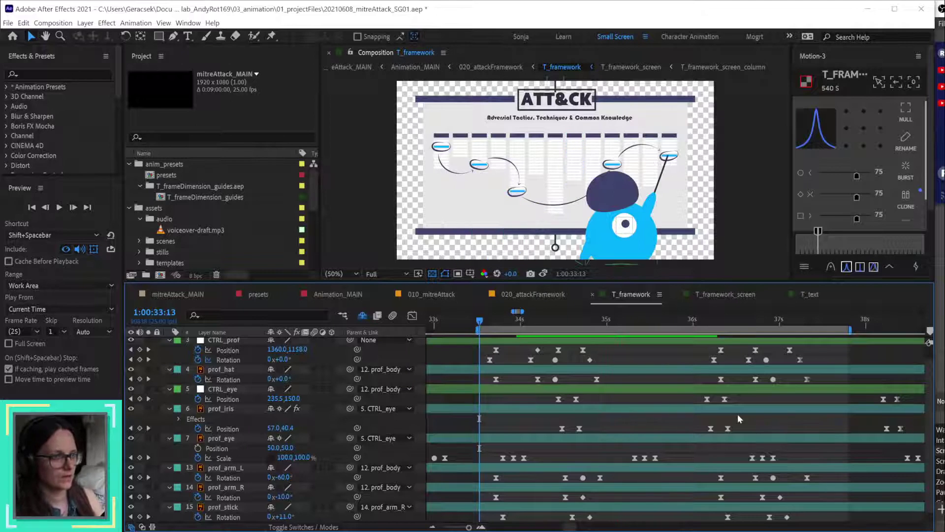
Step: Set prof_hat's Rotation keyframe at 1:00:34:05 to -15°, closing the accidentally opened layer view
scroll(527, 304, "down", 1)
left_click_drag(523, 321, 528, 320)
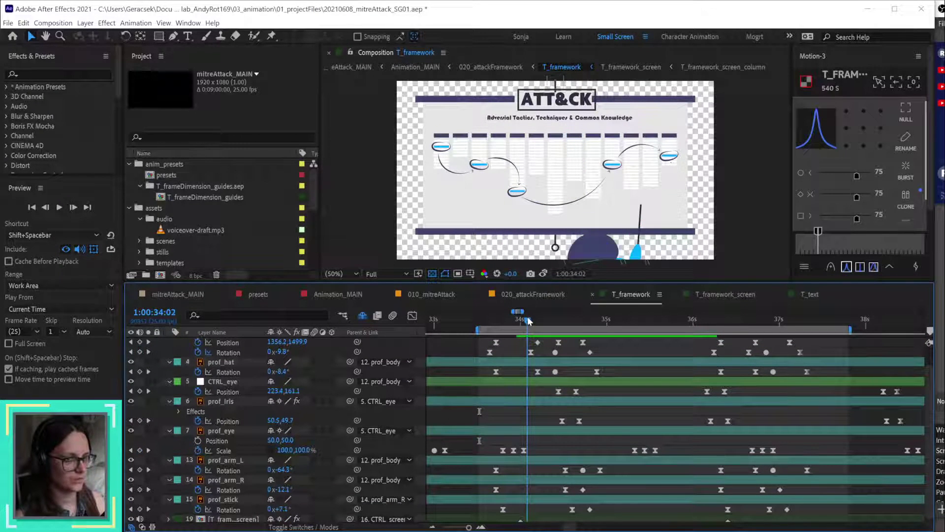
mouse_move(528, 321)
left_mouse_down()
mouse_move(489, 322)
mouse_move(536, 333)
left_mouse_up()
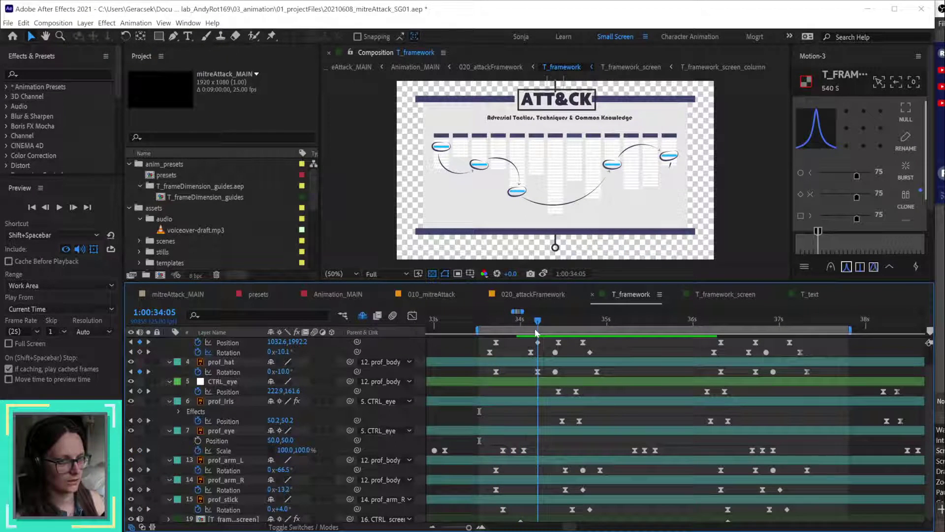
left_click(280, 370)
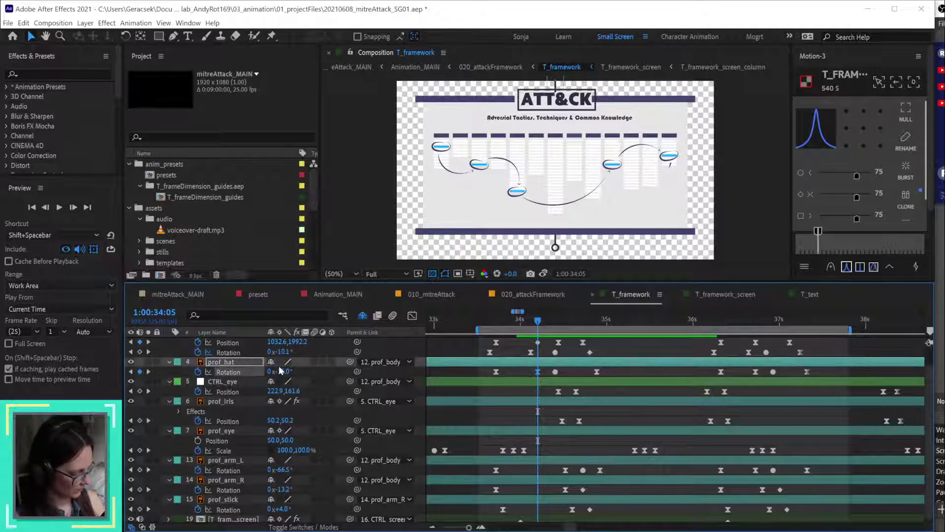
key("1")
key("5")
key("Return")
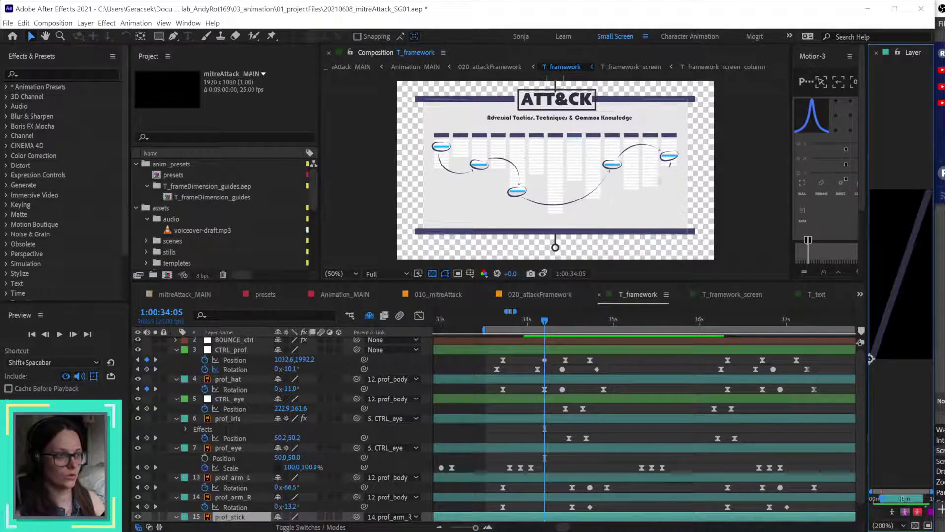
left_click(876, 52)
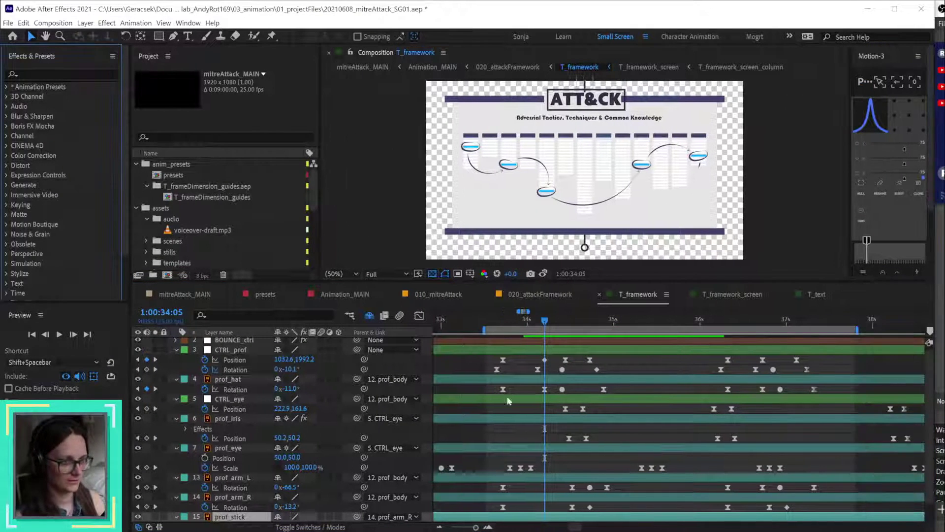
left_click(289, 388)
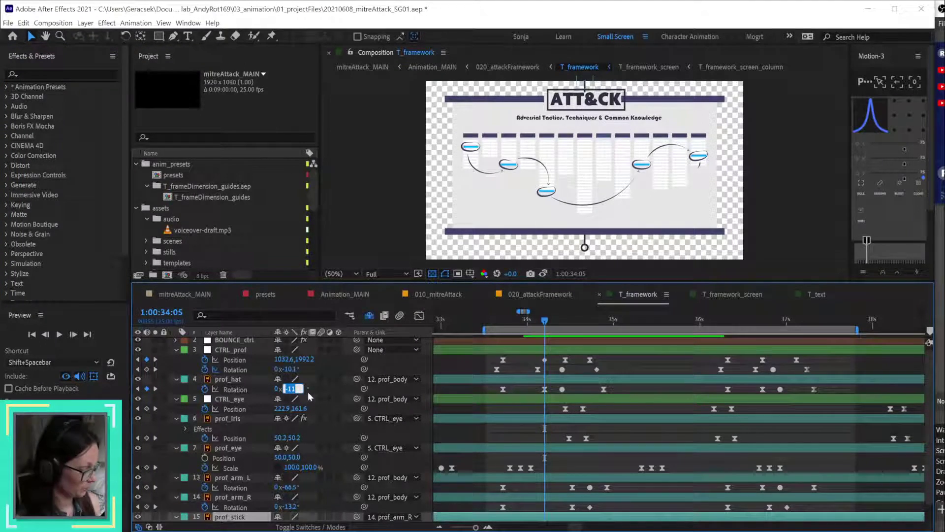
key("Return")
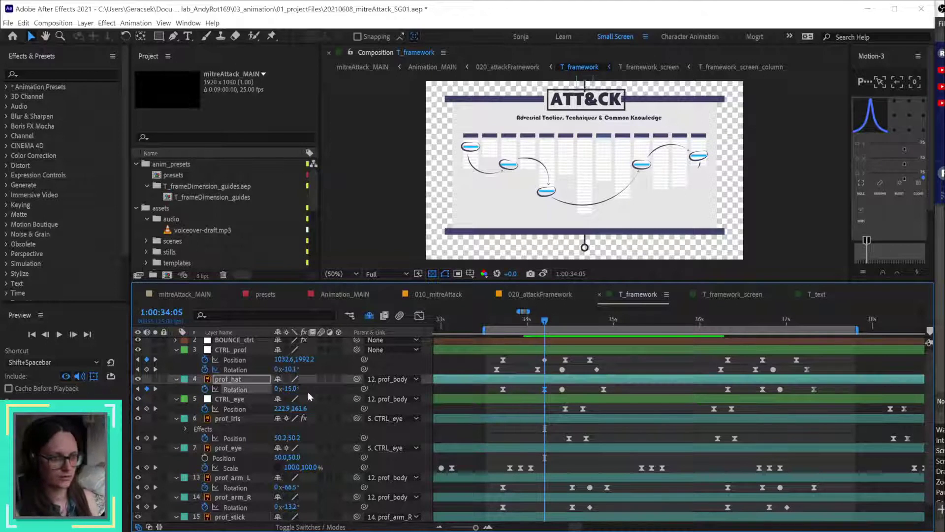
Step: Try setting prof_hat's Rotation keyframe at 1:00:34:10 to -15° and moving it to 1:00:34:13
left_click_drag(514, 323, 563, 322)
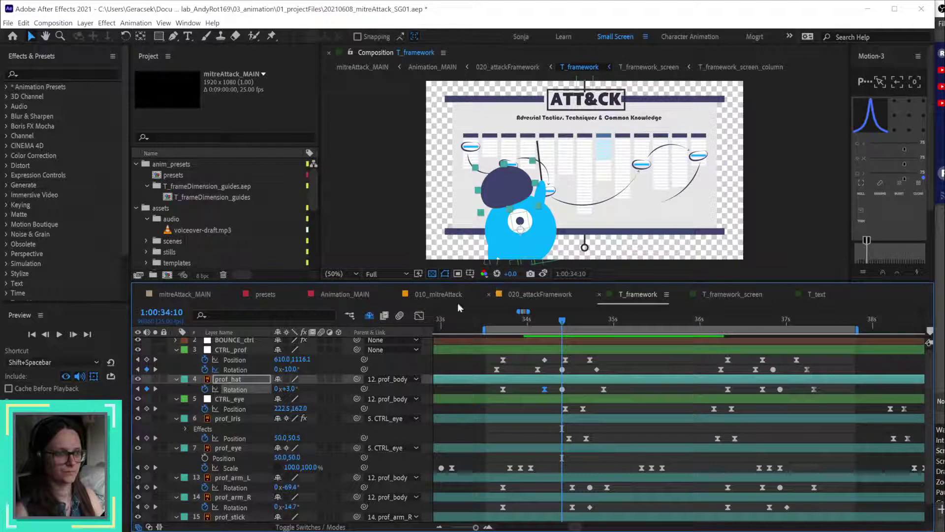
left_click(294, 388)
type("-")
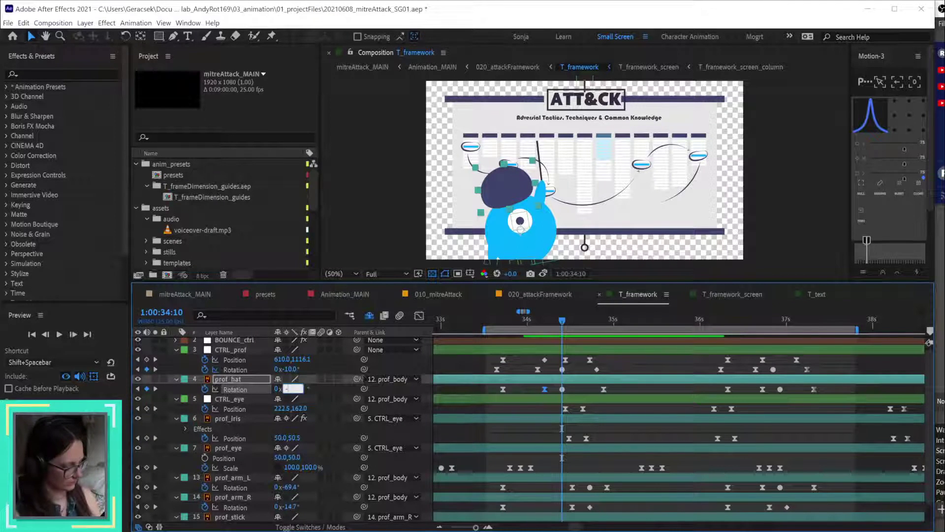
type("15")
key("Return")
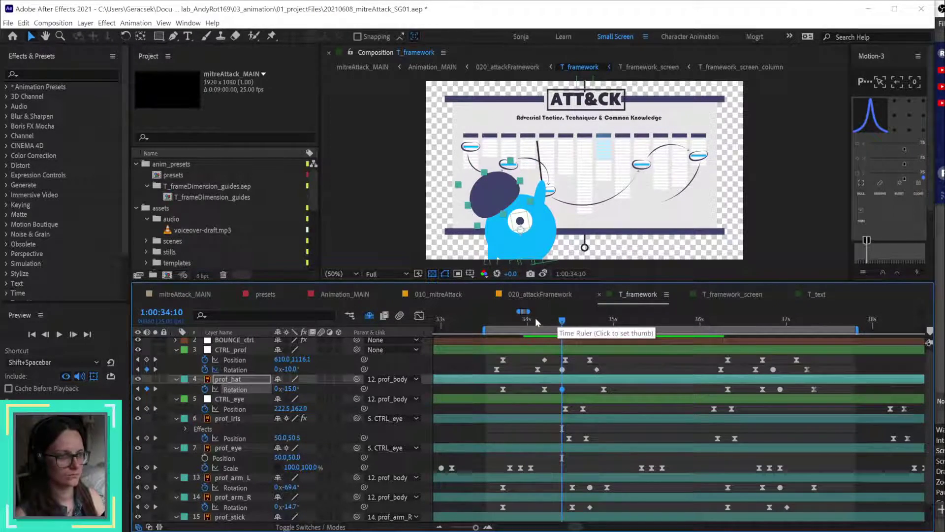
left_click_drag(539, 320, 572, 321)
left_click_drag(563, 390, 574, 391)
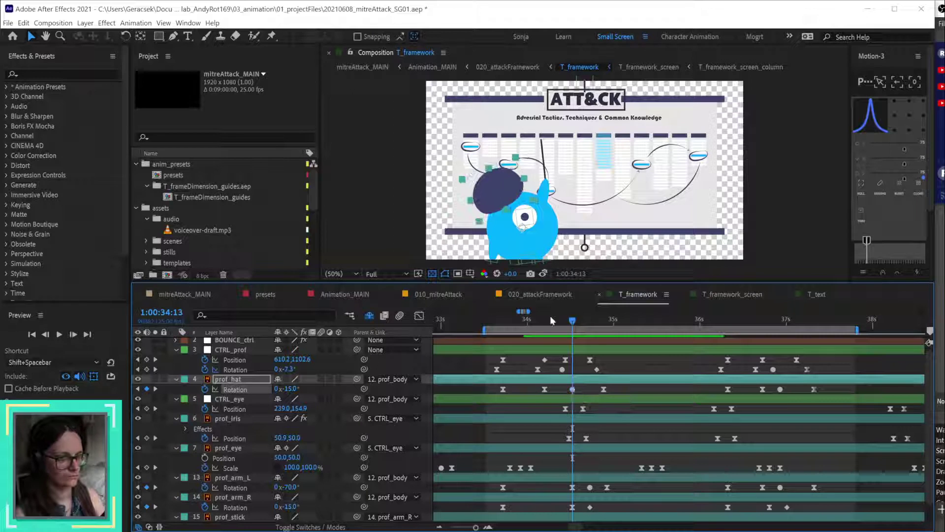
Step: Check the hat's pose around 1:00:34:11, undoing the keyframe move and the -15° value on prof_hat's Rotation keyframe at 1:00:34:10
left_click_drag(526, 321, 563, 332)
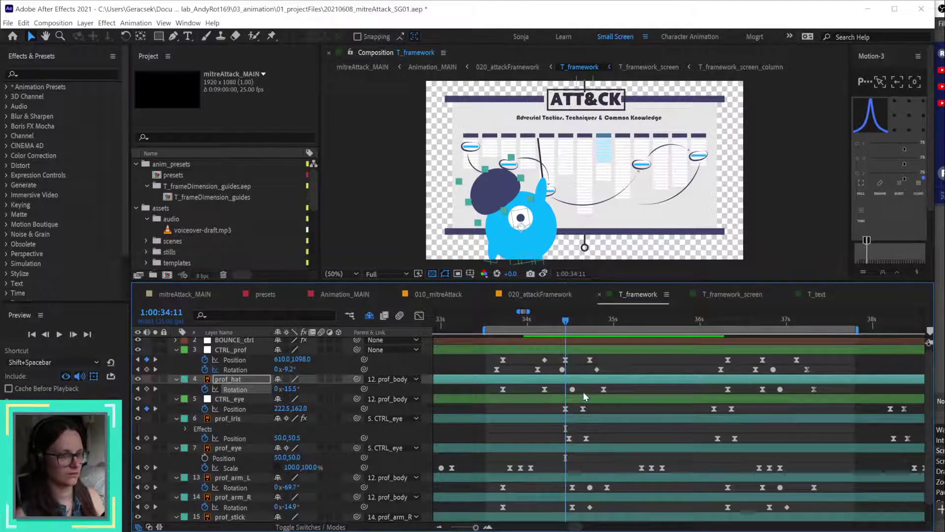
left_click_drag(541, 395, 578, 391)
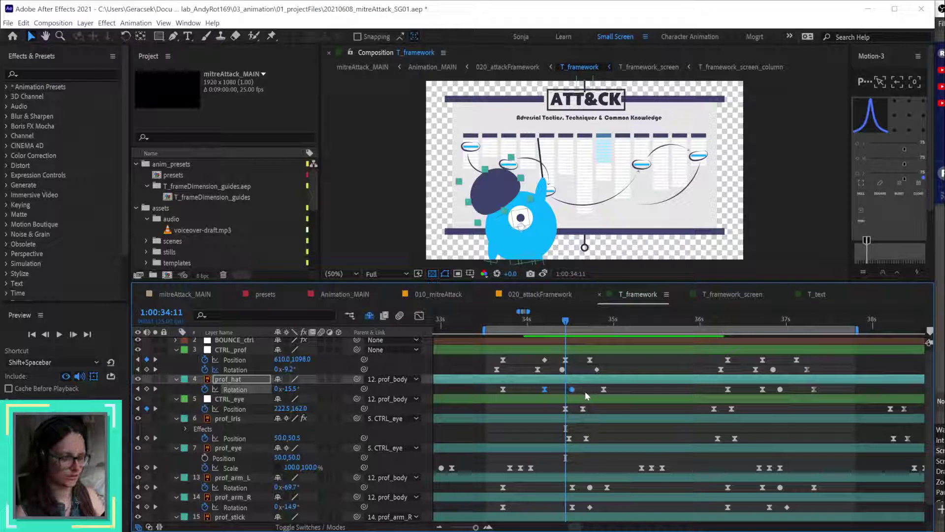
key("ctrl+z")
key("Page_Down")
key("Page_Down")
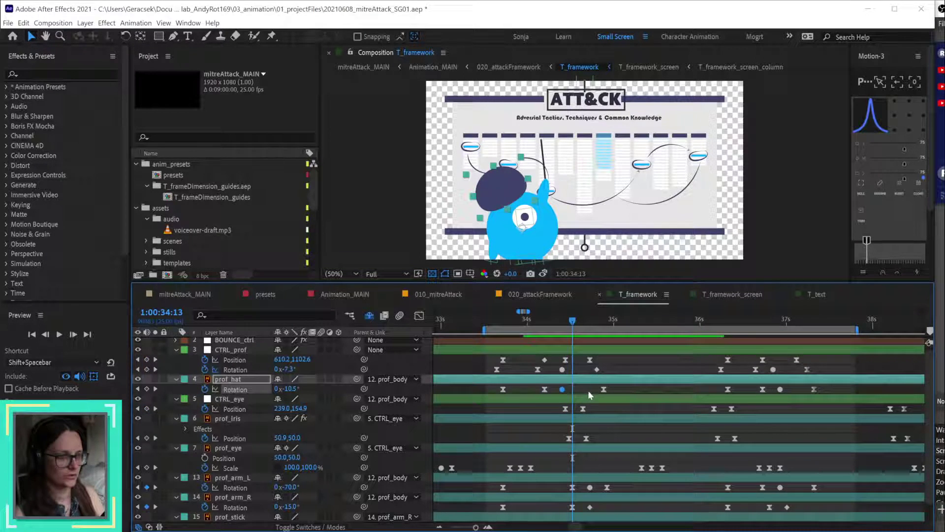
key("Page_Up")
key("Page_Up")
key("Page_Up")
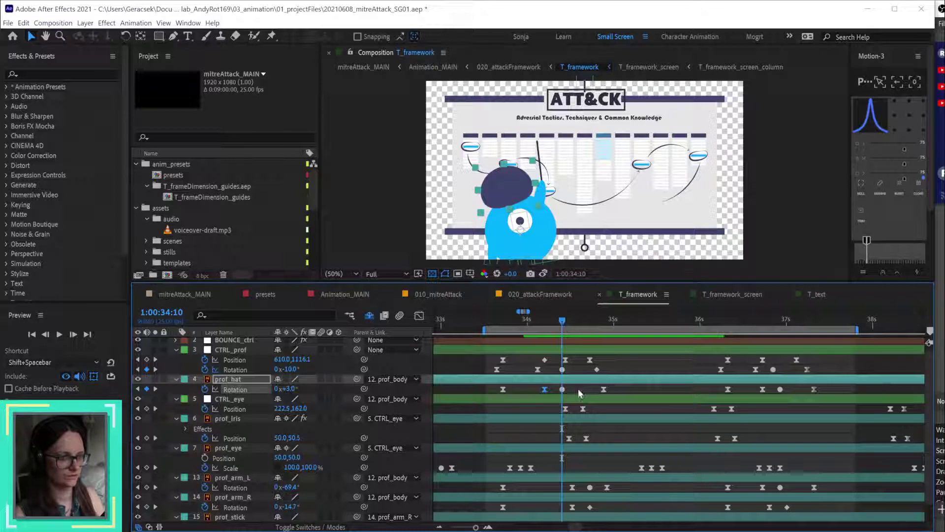
key("ctrl+v")
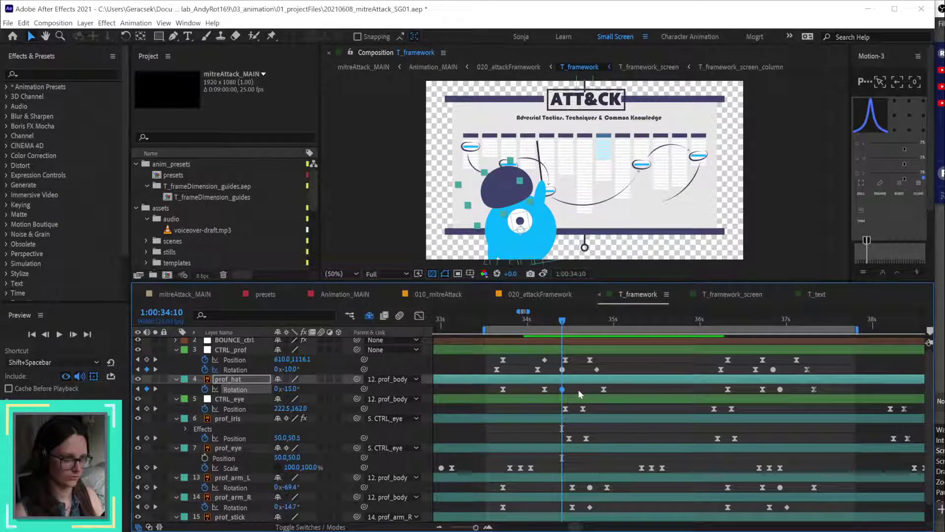
key("F2")
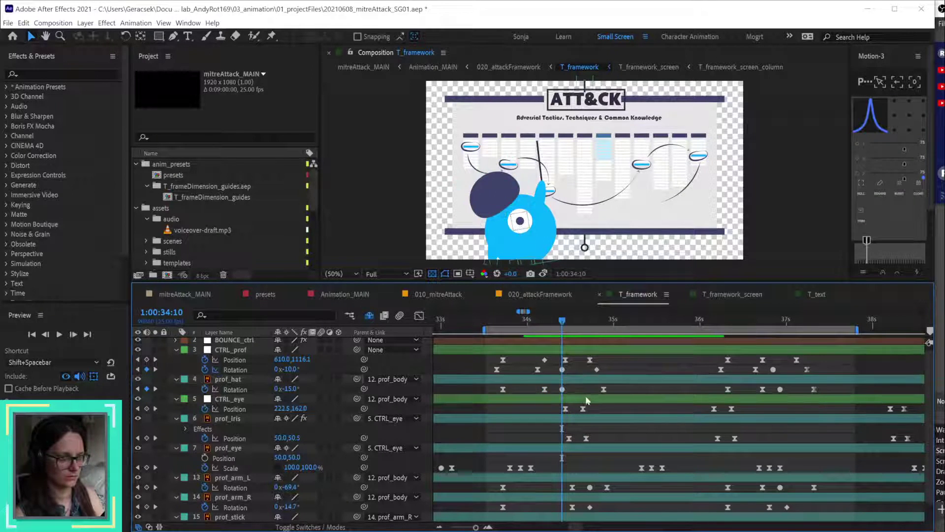
left_click(563, 390)
key("ctrl+z")
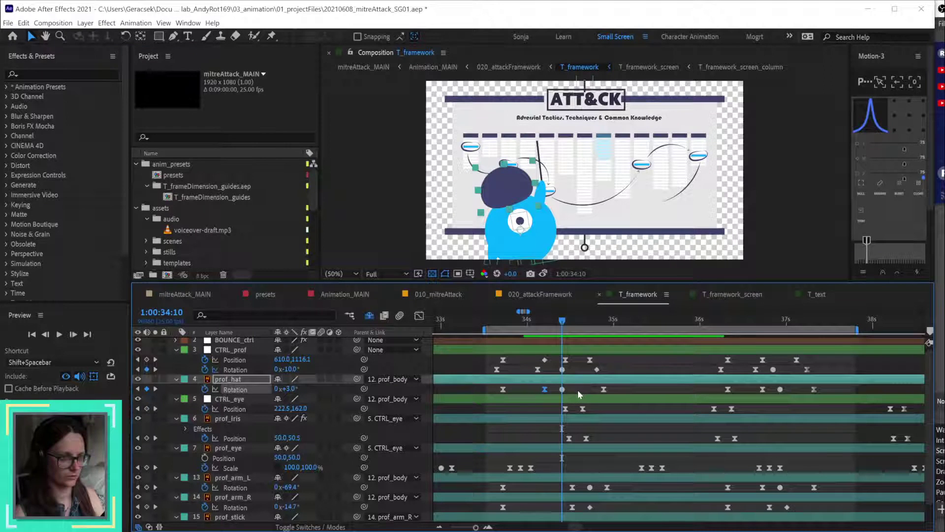
Step: Move prof_hat's Rotation keyframes at 1:00:34:05 and 1:00:34:10 to 1:00:34:13 and 1:00:34:18, and the following one to 1:00:34:23
left_click_drag(577, 390, 544, 390)
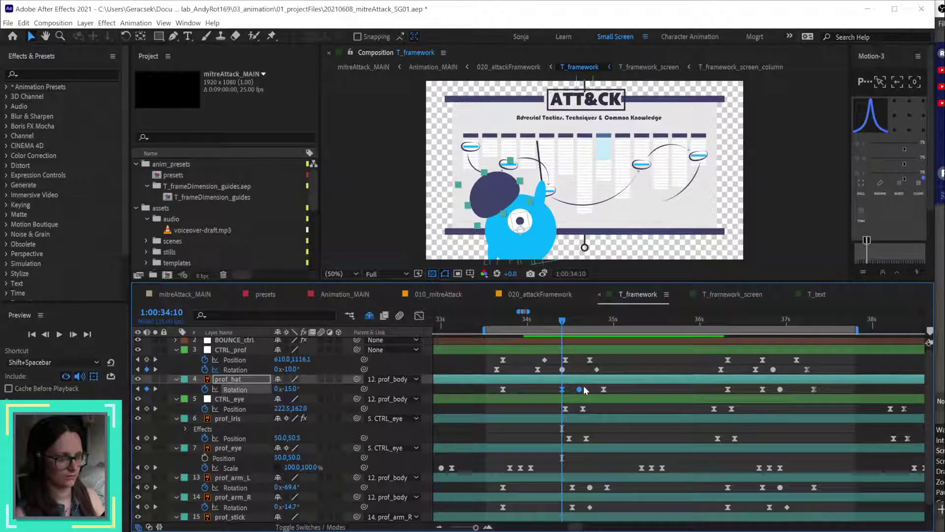
left_click_drag(579, 390, 570, 390)
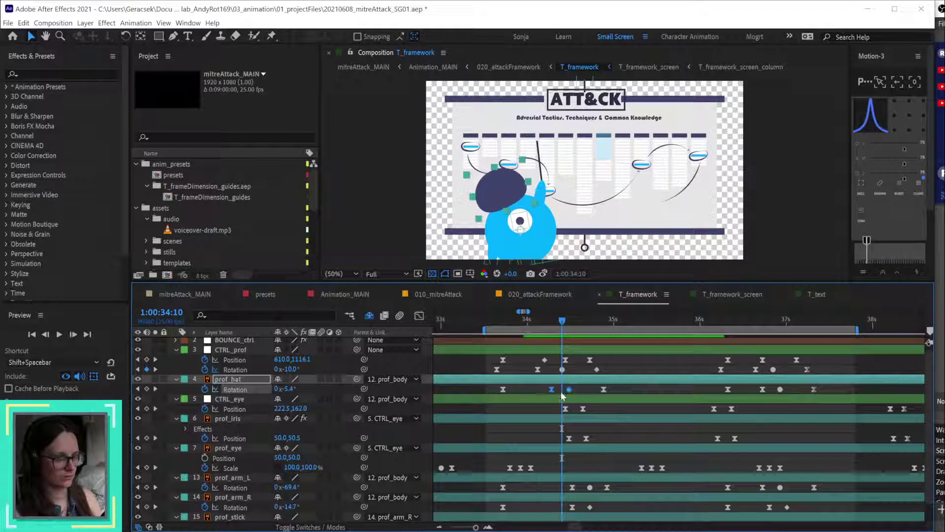
left_click_drag(530, 323, 568, 355)
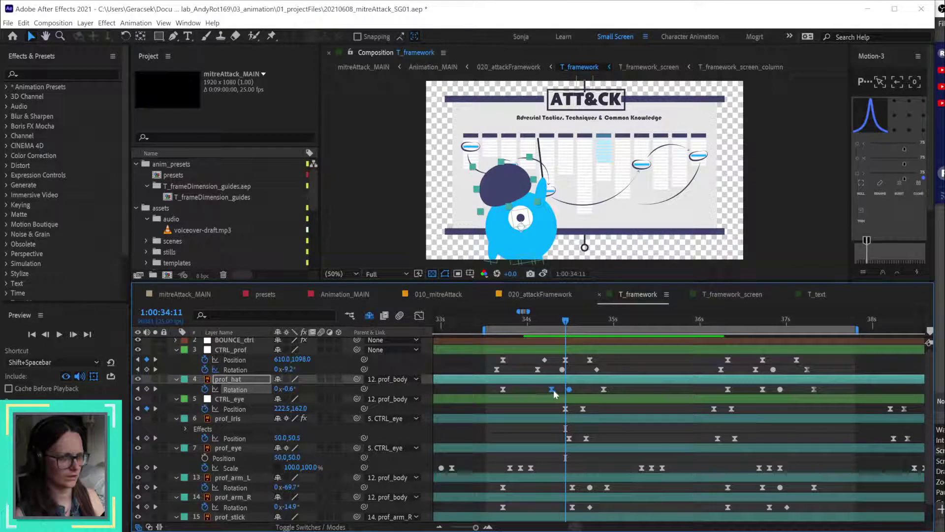
left_click_drag(554, 390, 564, 391)
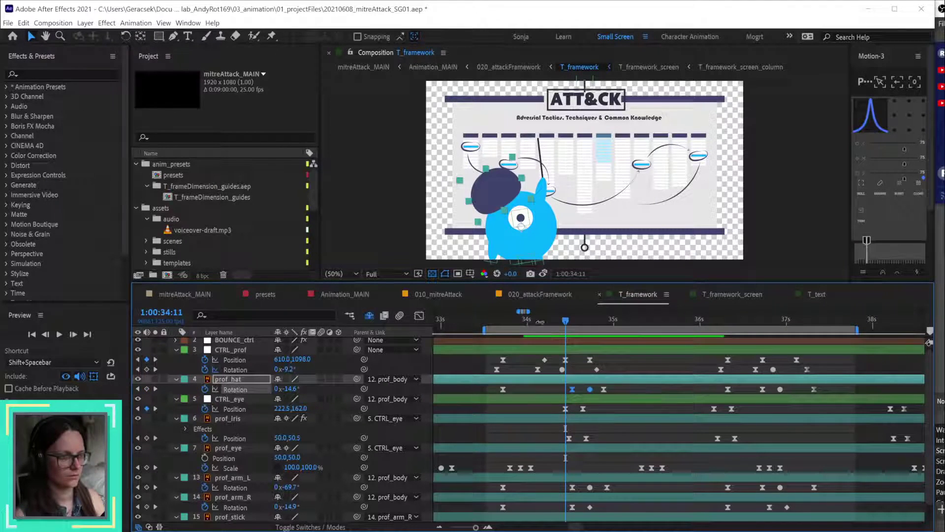
left_click_drag(540, 318, 613, 393)
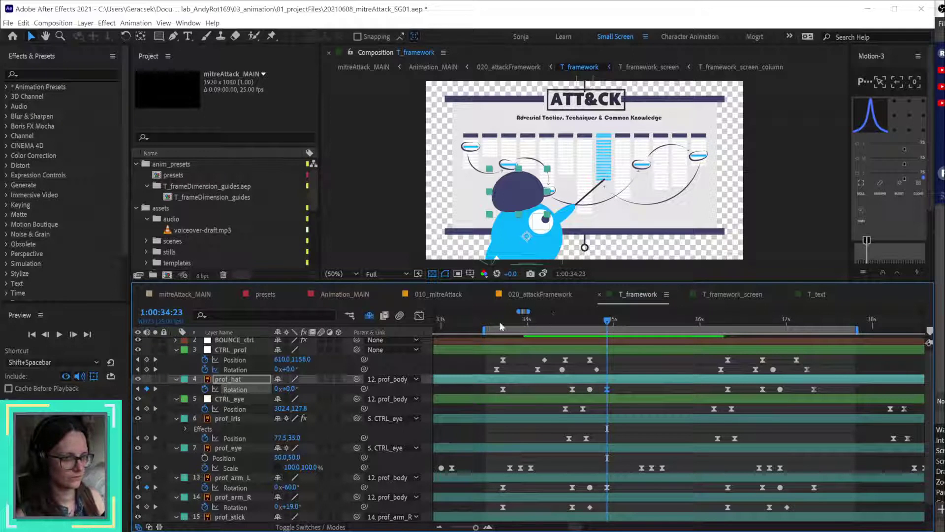
Step: Preview the professor's gestures from 1:00:33:13 and deselect the keyframes
key("space")
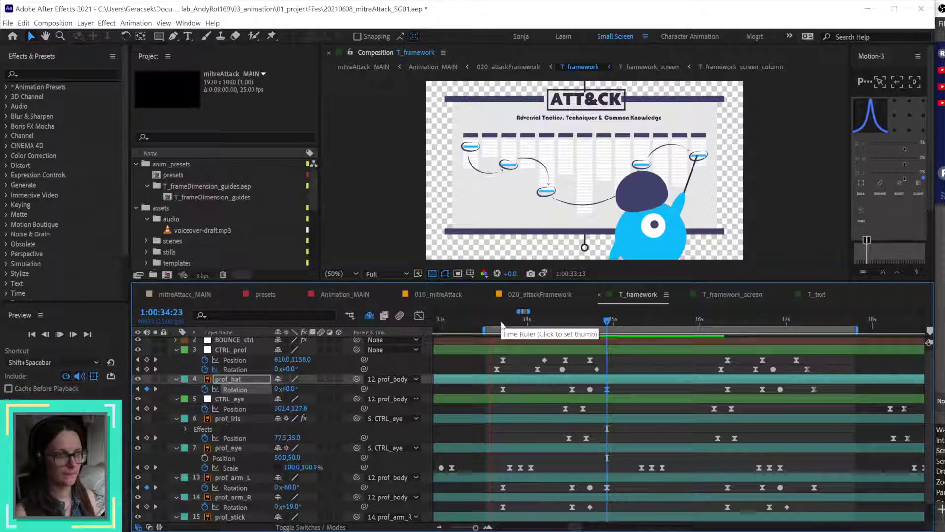
key("space")
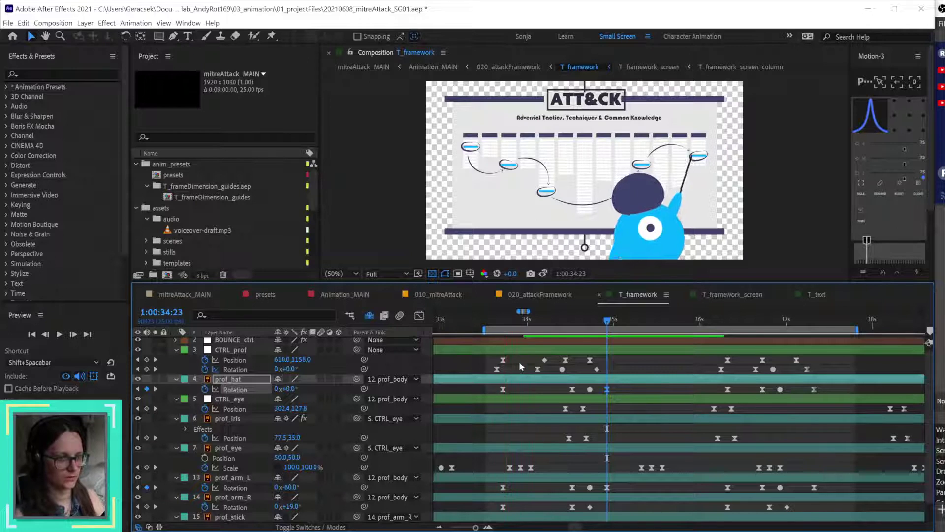
left_click(486, 321)
key("space")
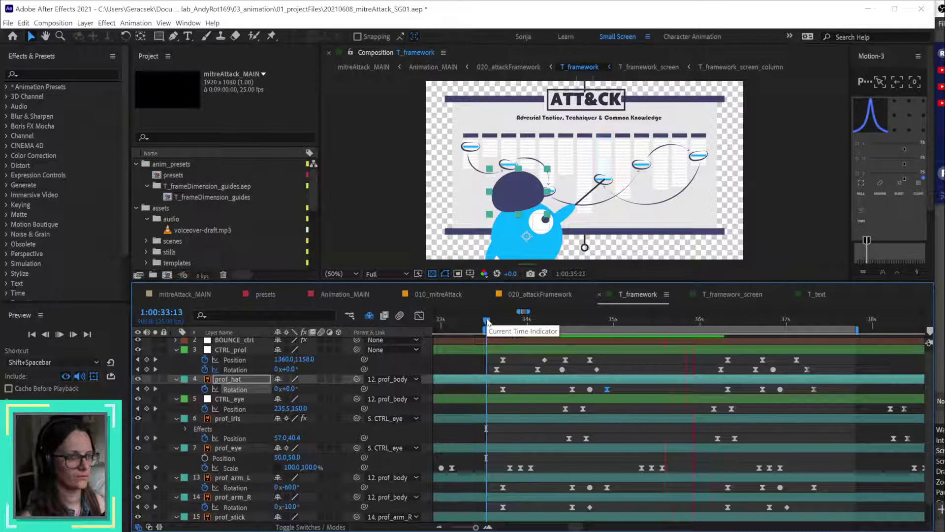
left_click(646, 358)
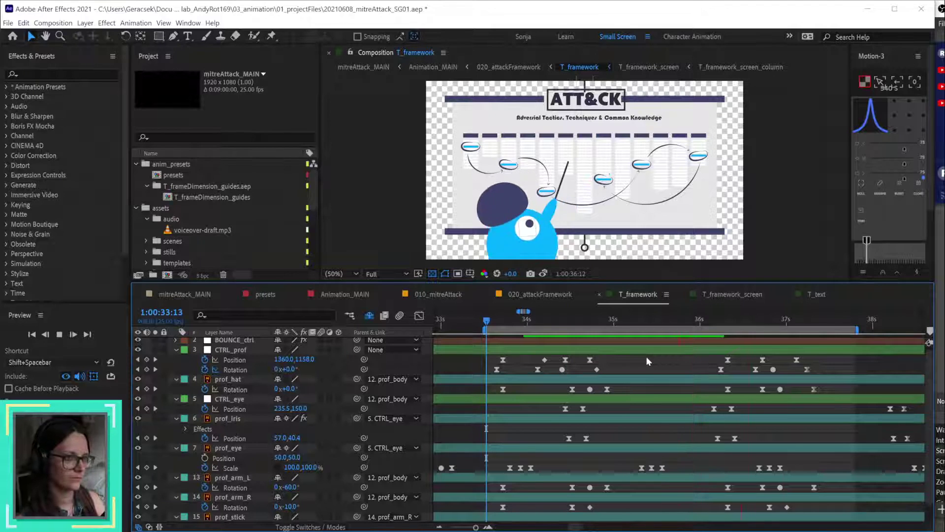
key("space")
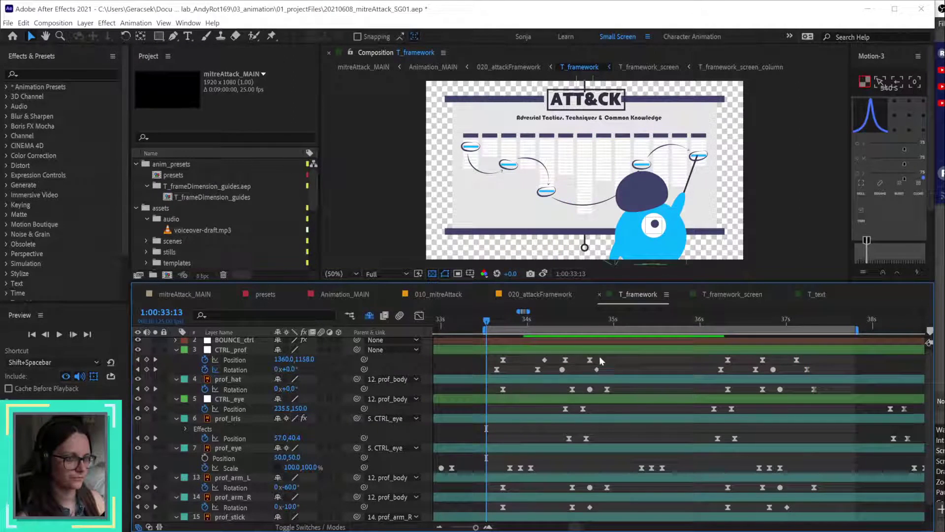
Step: Move the Rotation keyframes of prof_hat and prof_arm_L at 1:00:34:23 to 1:00:35:03
left_click(581, 327)
key("Page_Down")
key("Page_Down")
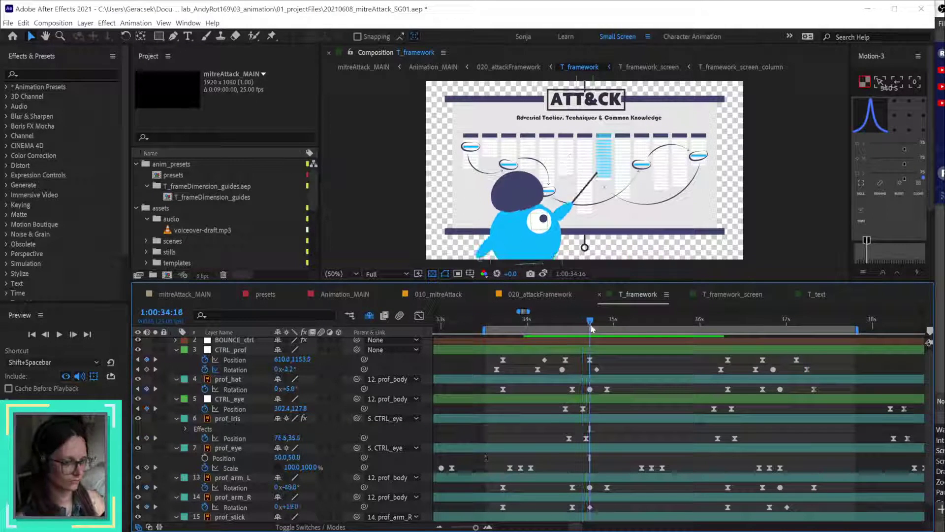
key("shift+Page_Down")
left_click_drag(608, 393, 622, 392)
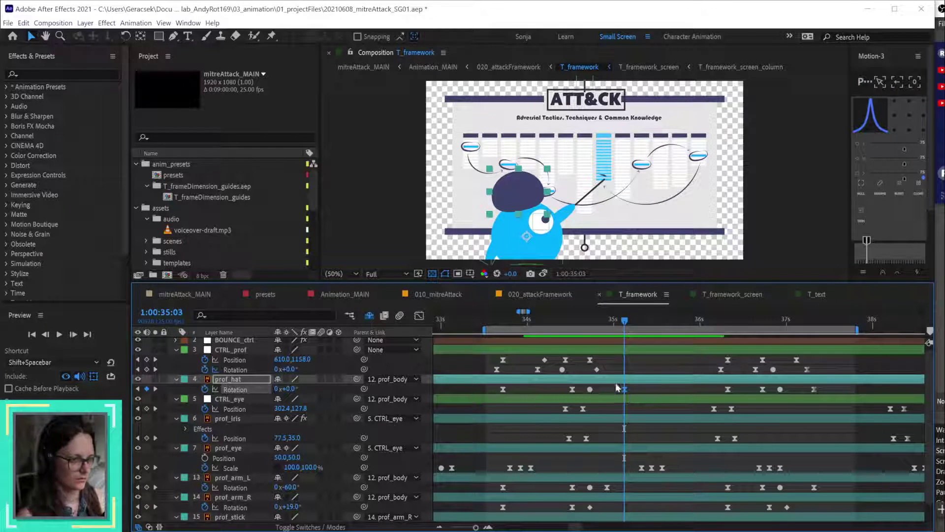
left_click(608, 488)
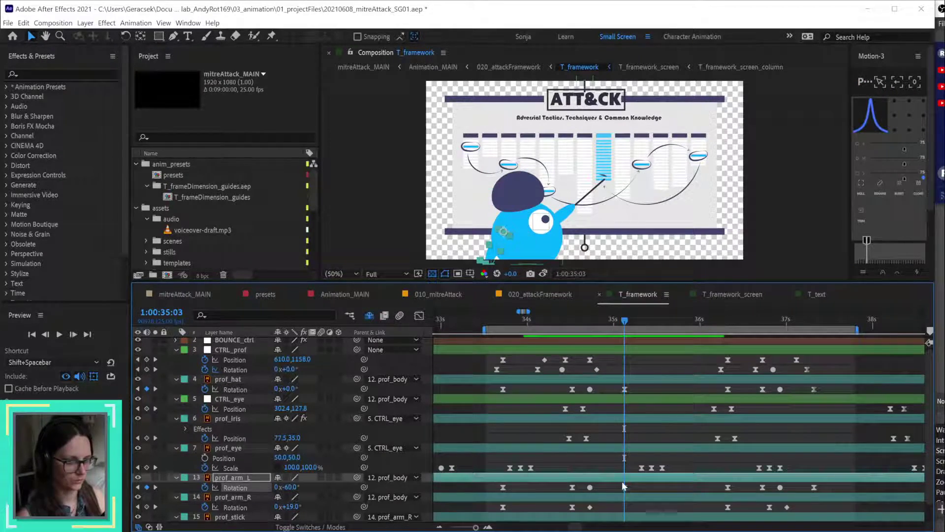
Step: Replay the gesture with the playhead at 1:00:34:09 and save the project
left_click(559, 321)
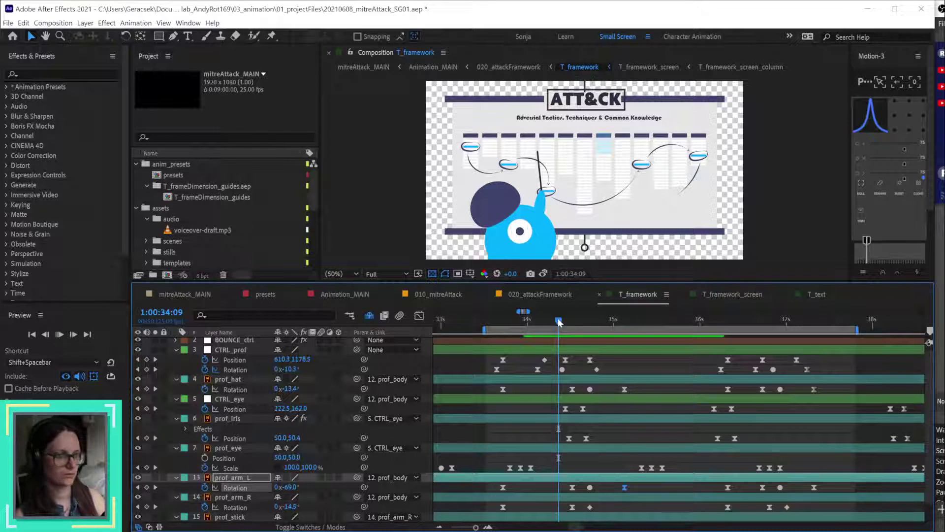
key("shift+space")
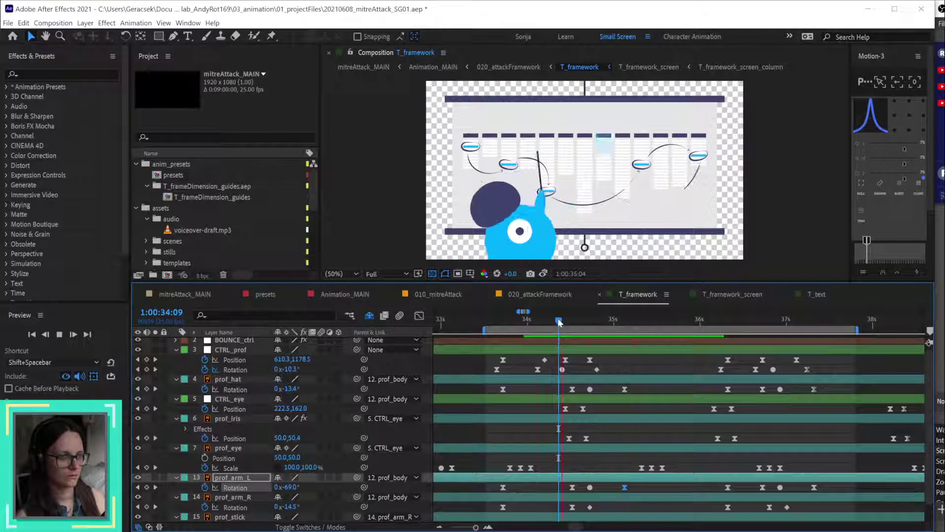
key("ctrl+s")
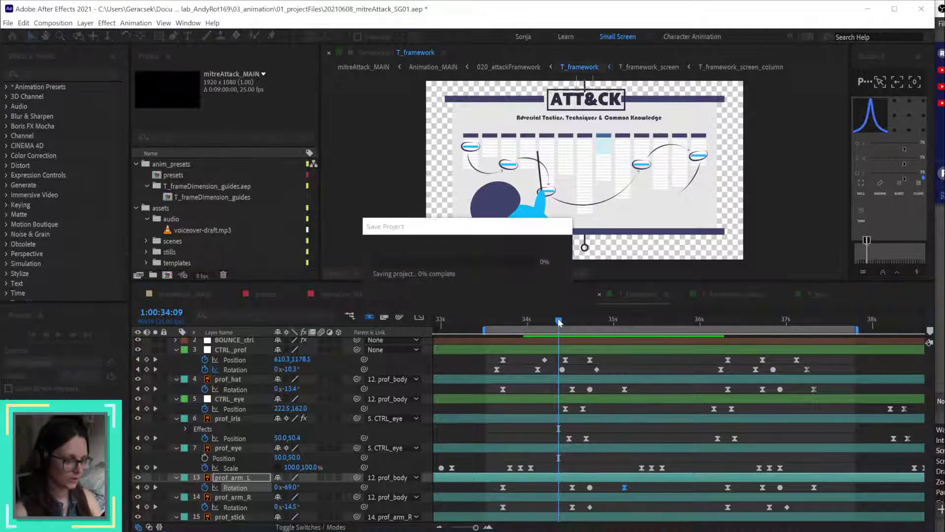
Step: Go through prof_eye's blinks from about 1:00:34 onward, selecting the middle Scale keyframe of each blink
scroll(835, 426, "down", 2)
key("h")
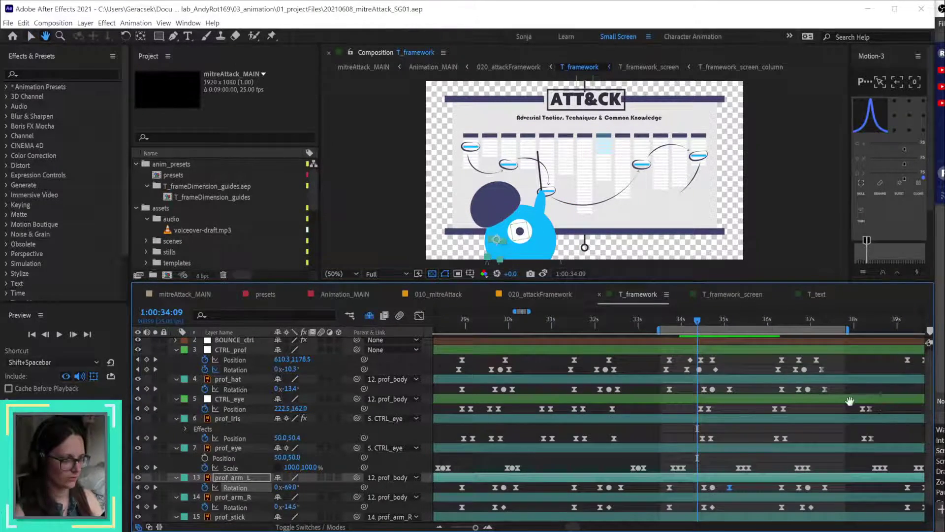
left_click_drag(889, 414, 839, 362)
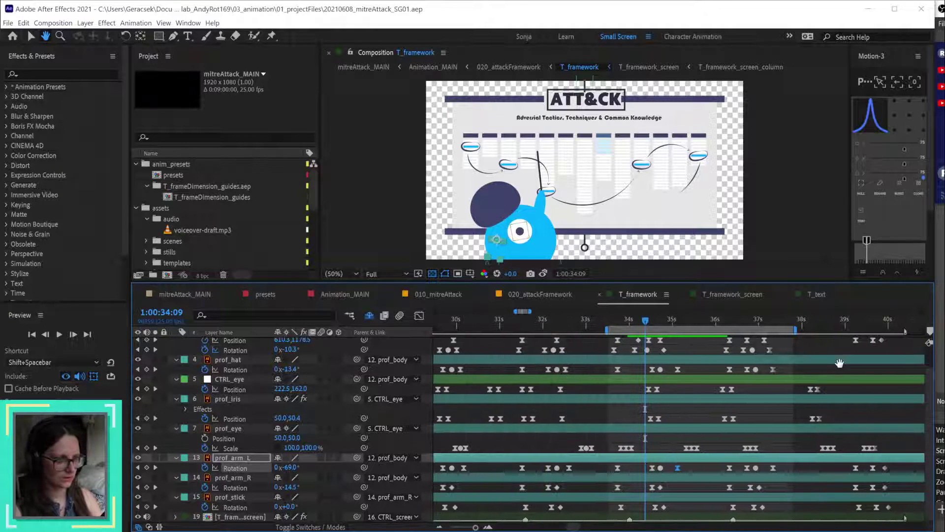
key("v")
left_click(626, 448)
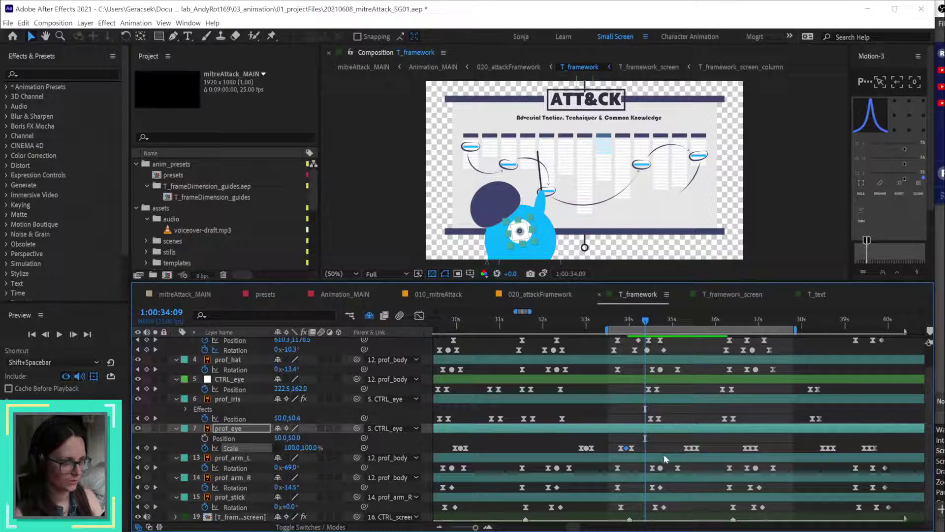
left_click(691, 447, "shift")
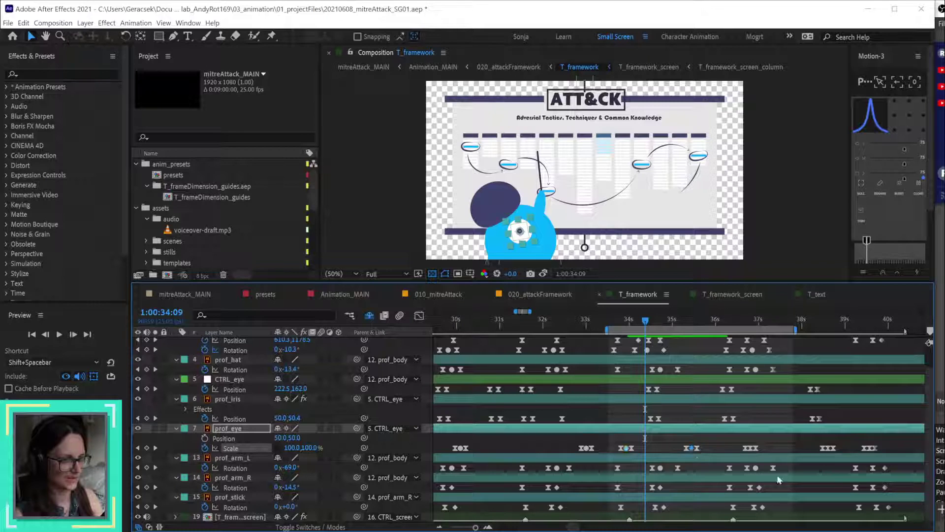
left_click(747, 453)
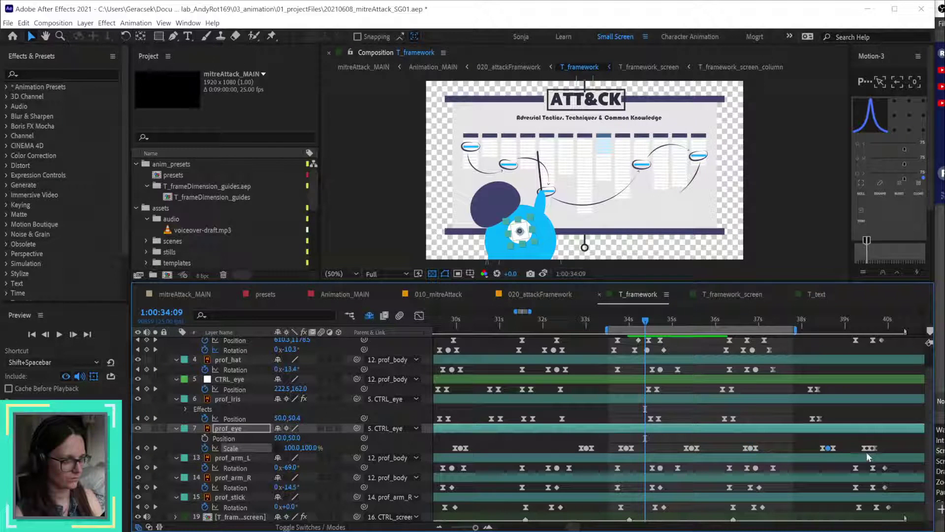
Step: Extend the work area's end to 1:00:40:09
scroll(867, 439, "down", 3)
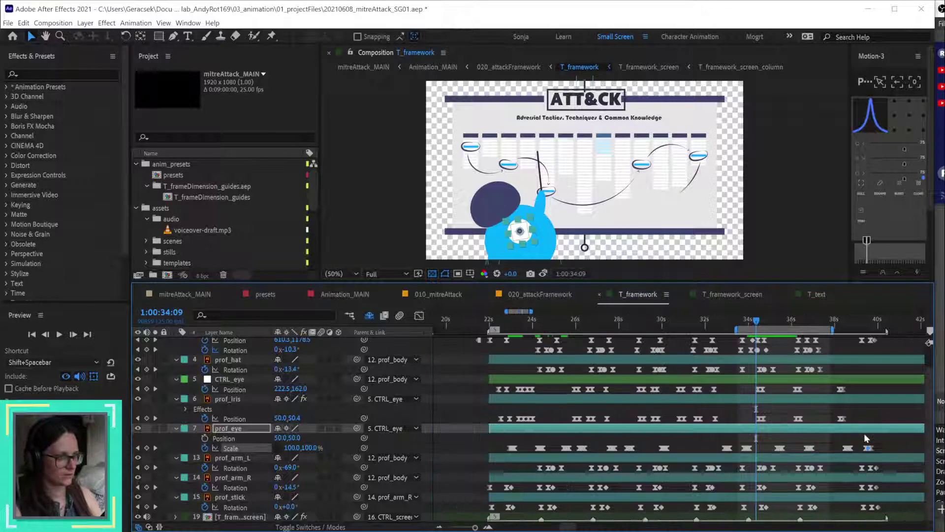
left_click_drag(863, 408, 760, 347)
left_click(775, 326)
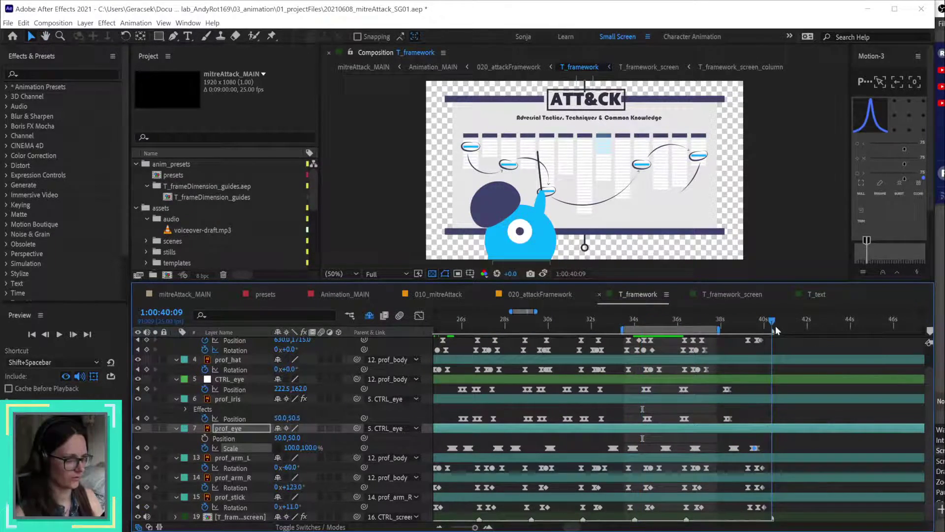
key("n")
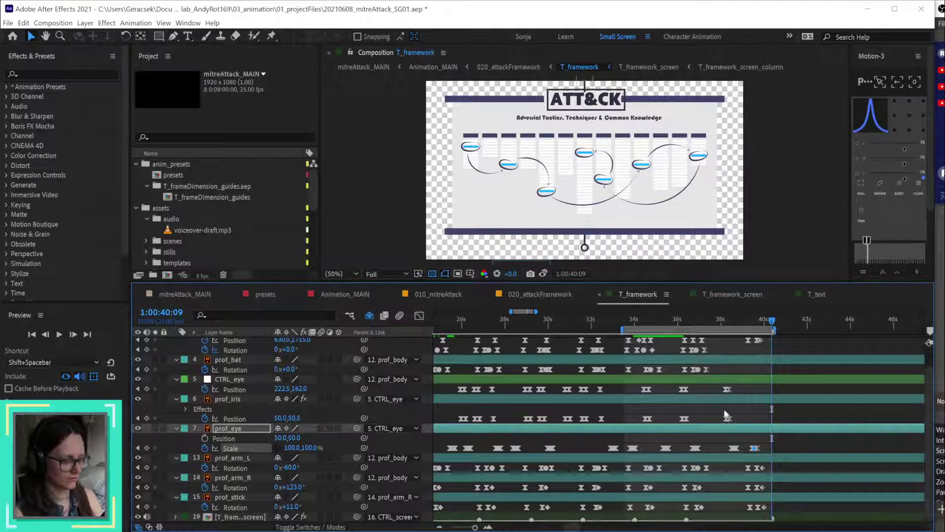
Step: Set the work area's start to 1:00:22:00 and preview the professor's whole gesture sequence from there
key("space")
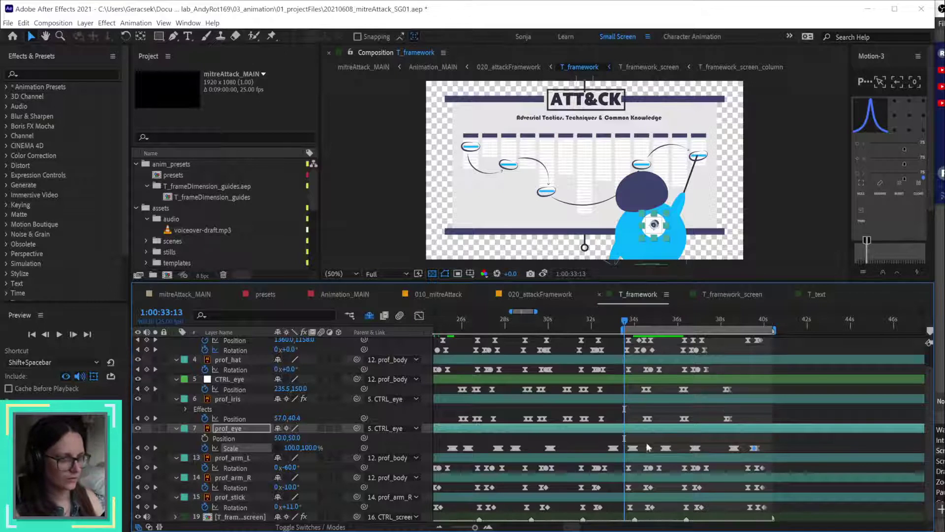
key("minus")
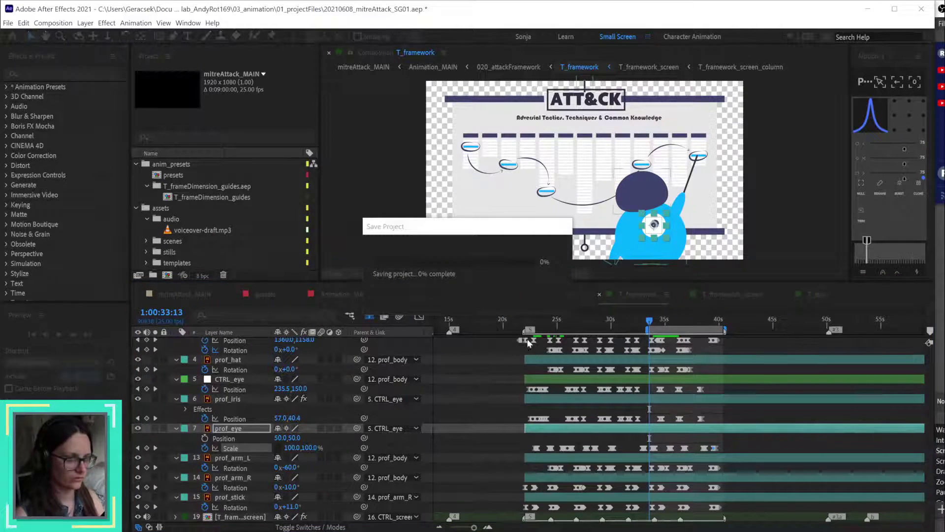
left_click(524, 321)
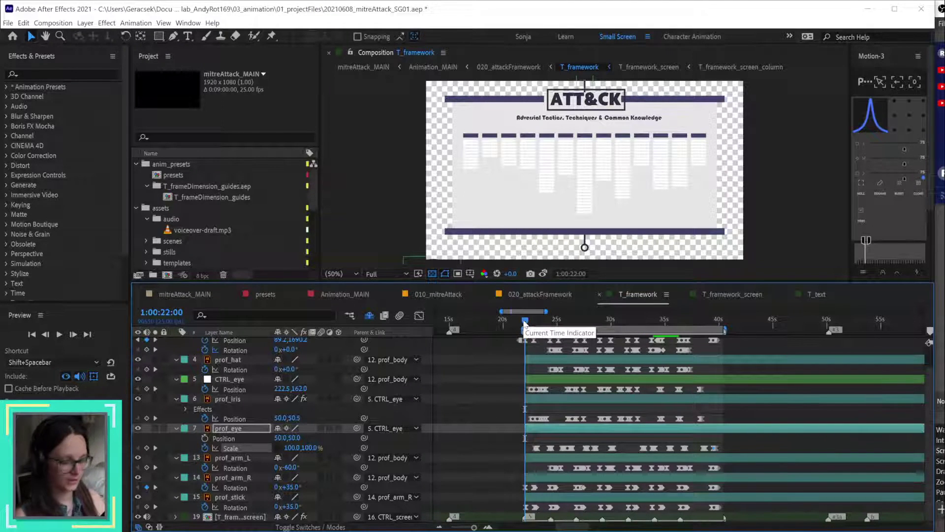
key("space")
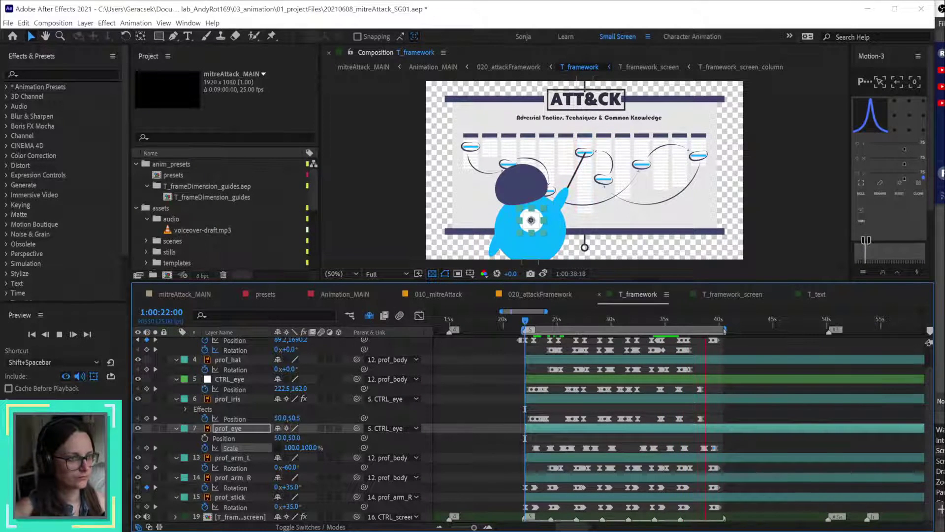
left_click(491, 402)
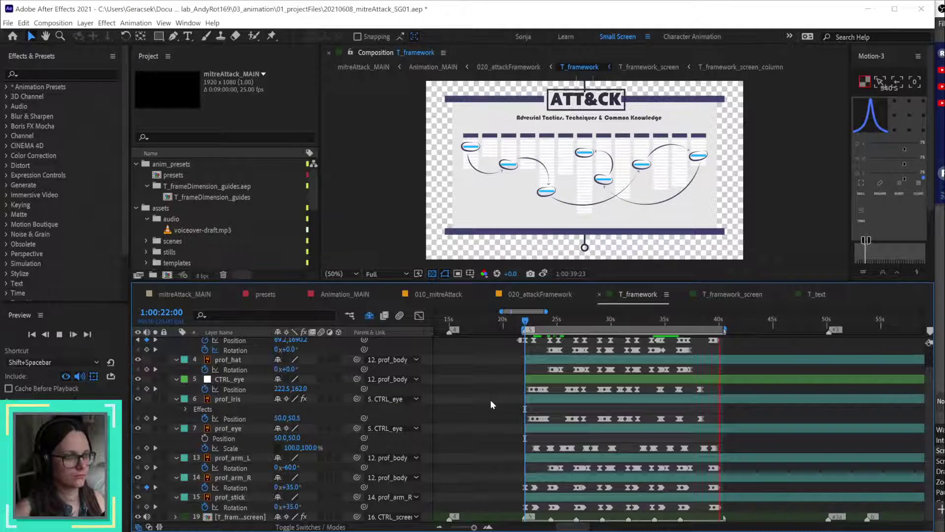
key("space")
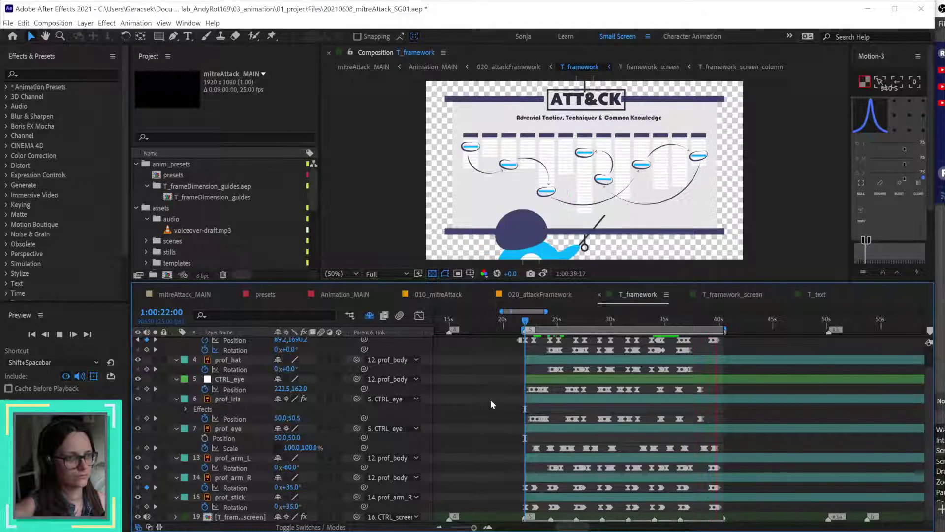
key("space")
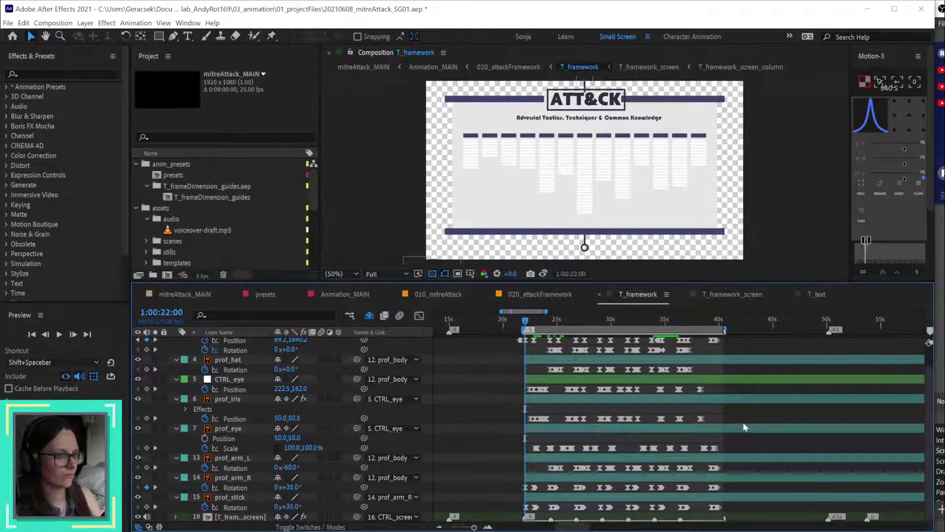
Step: Clone the CTRL_eye and prof_iris Position keyframes at about 1:00:32:11 to 1:00:33:06 and preview the motion from 1:00:31:13
scroll(758, 407, "up", 5)
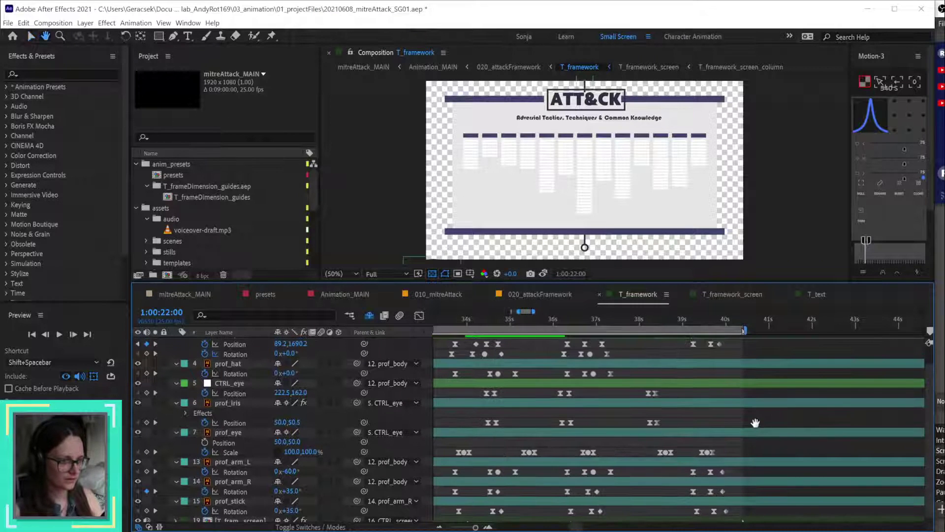
left_click_drag(597, 408, 636, 412)
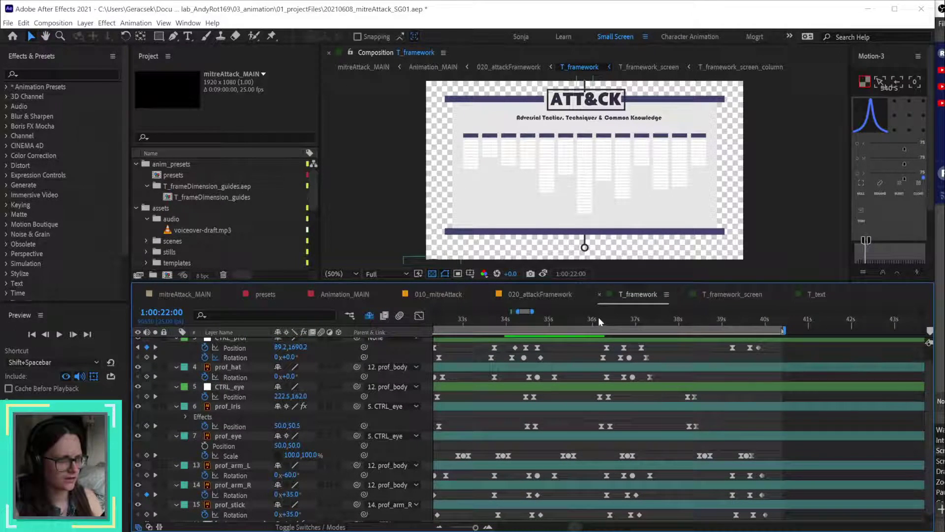
left_click_drag(600, 318, 614, 320)
left_click_drag(632, 327, 522, 344)
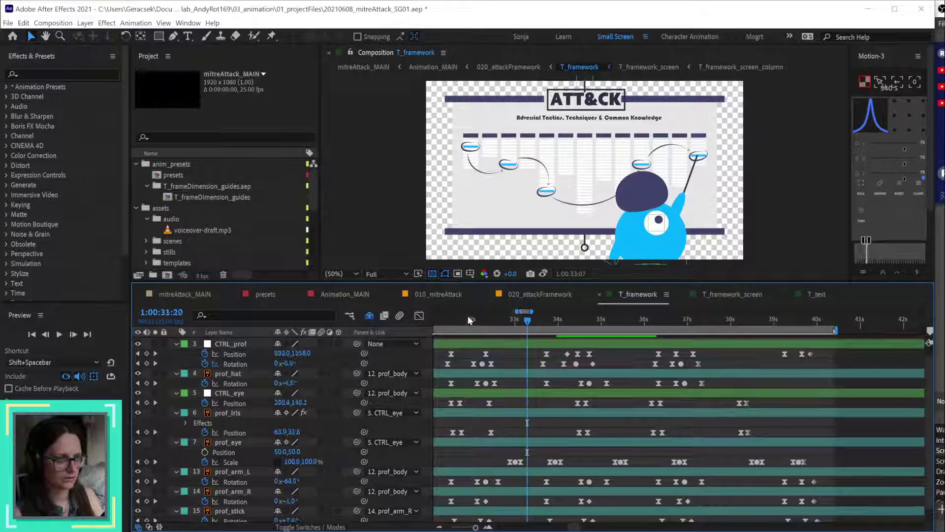
left_click_drag(469, 320, 528, 329)
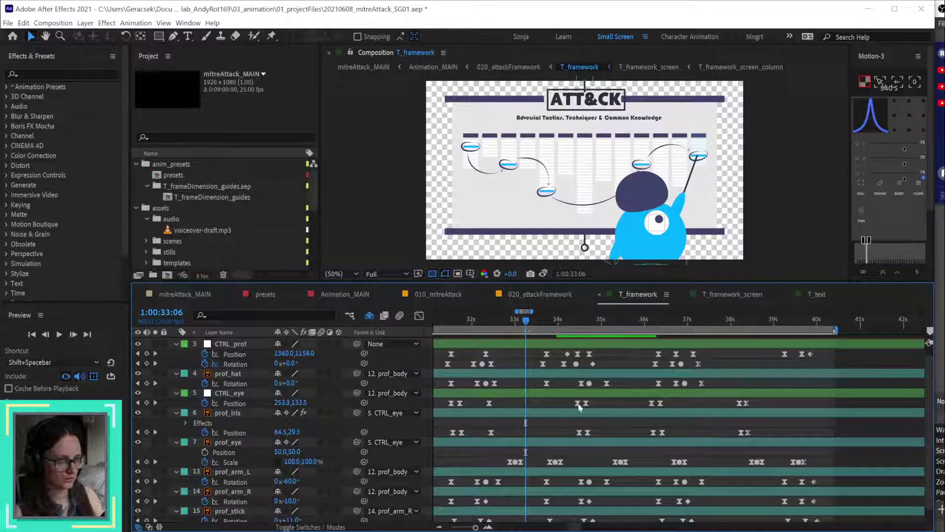
left_click_drag(572, 400, 595, 435)
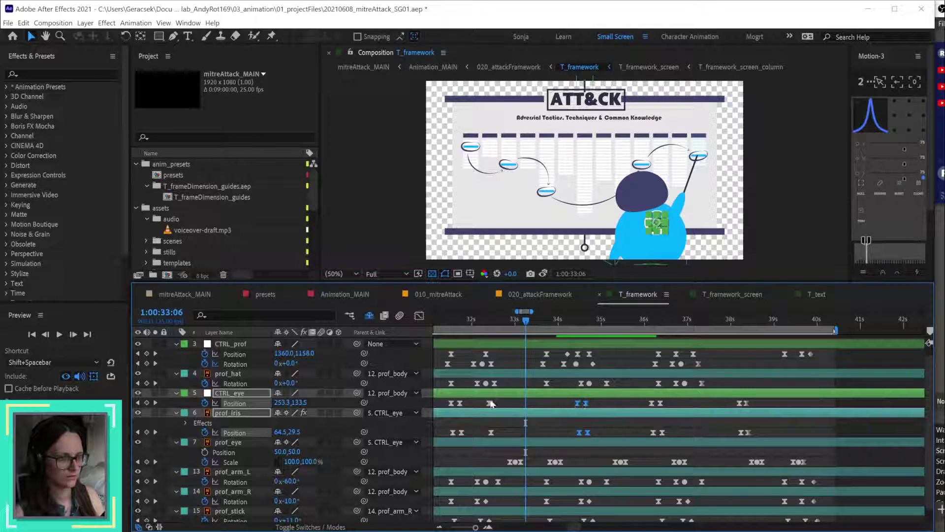
left_click_drag(490, 401, 493, 435)
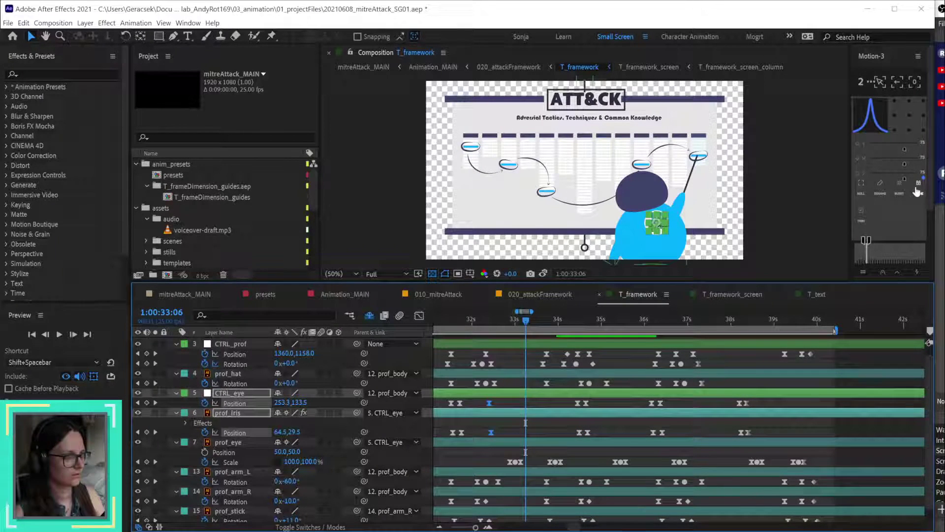
left_click(918, 192)
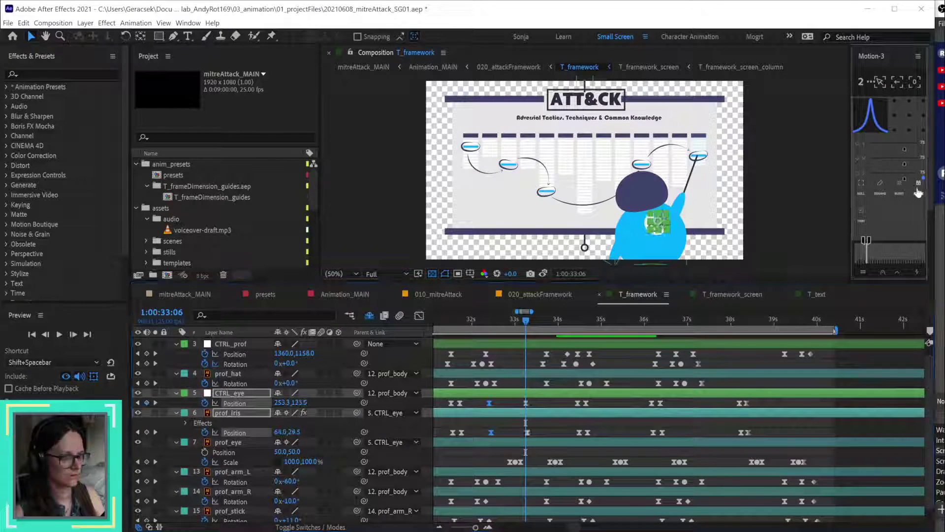
left_click(450, 321)
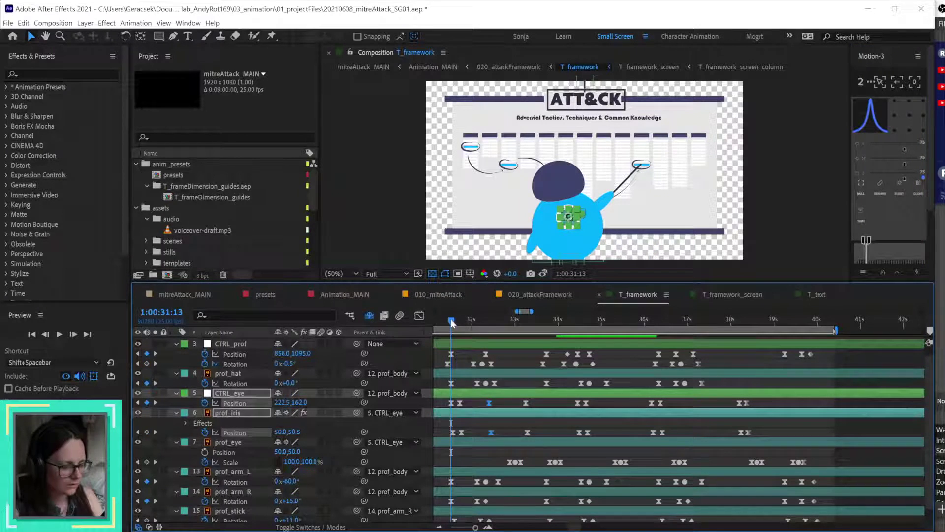
left_click(447, 323)
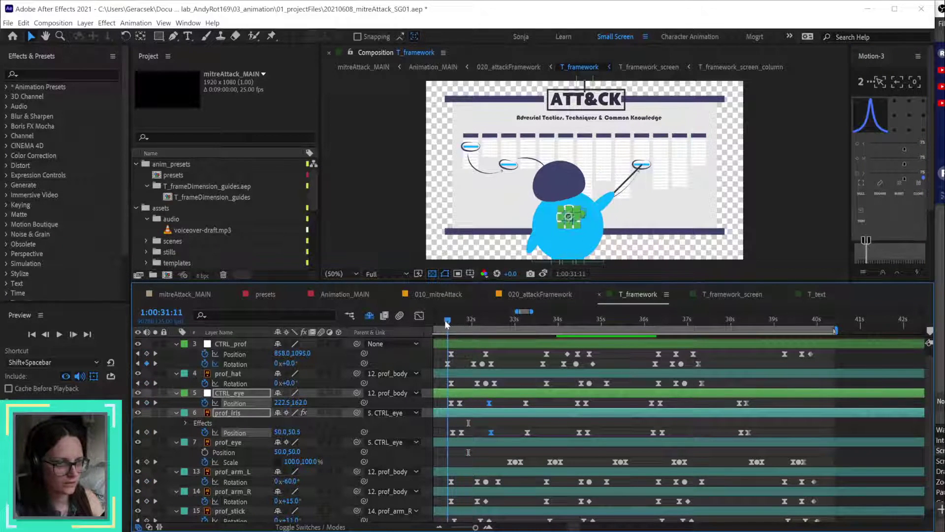
left_click_drag(447, 322, 451, 321)
key("space")
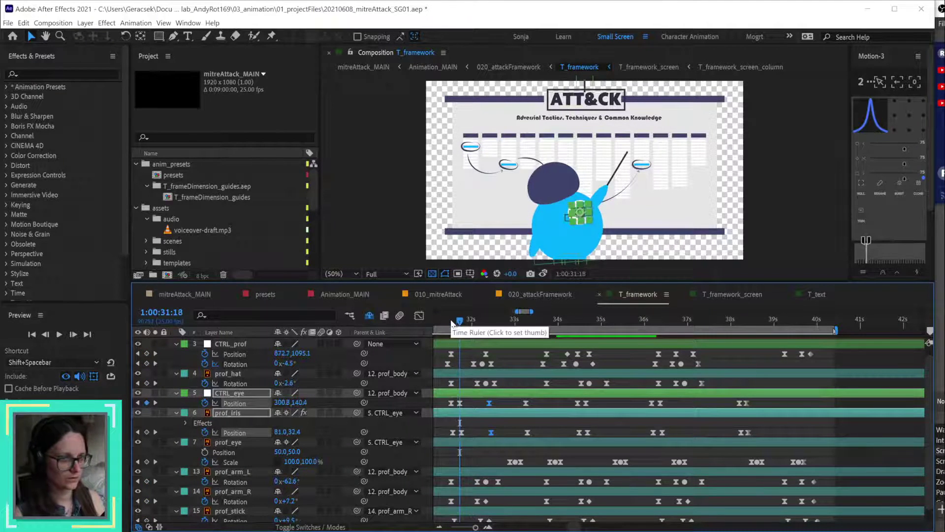
Step: Clone the first CTRL_eye and prof_iris Position keyframes at about 1:00:34:12 to 1:00:33:11
left_click(526, 321)
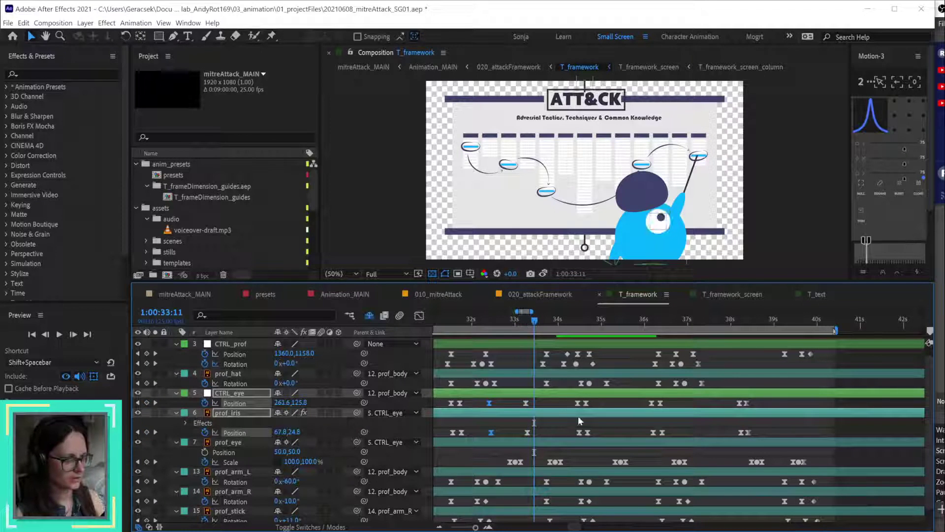
left_click_drag(583, 436, 584, 437)
left_click(918, 194)
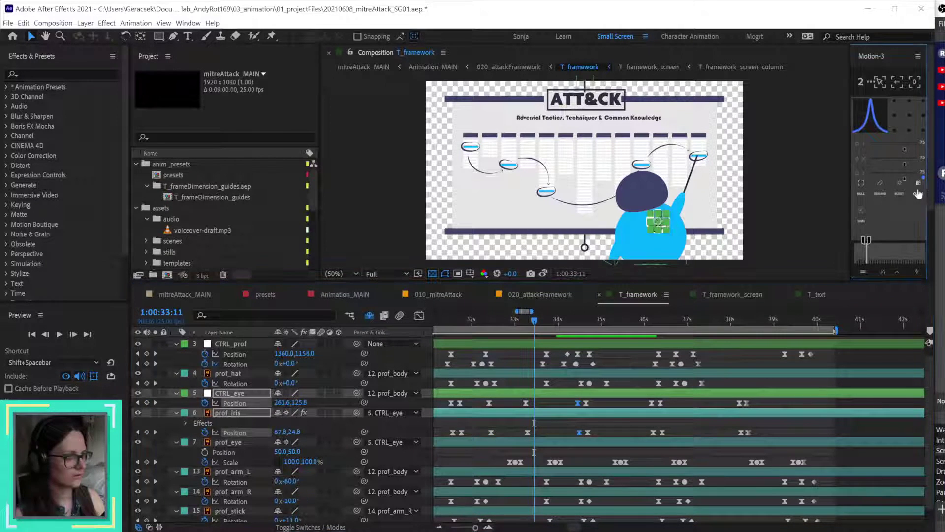
left_click_drag(512, 320, 536, 324)
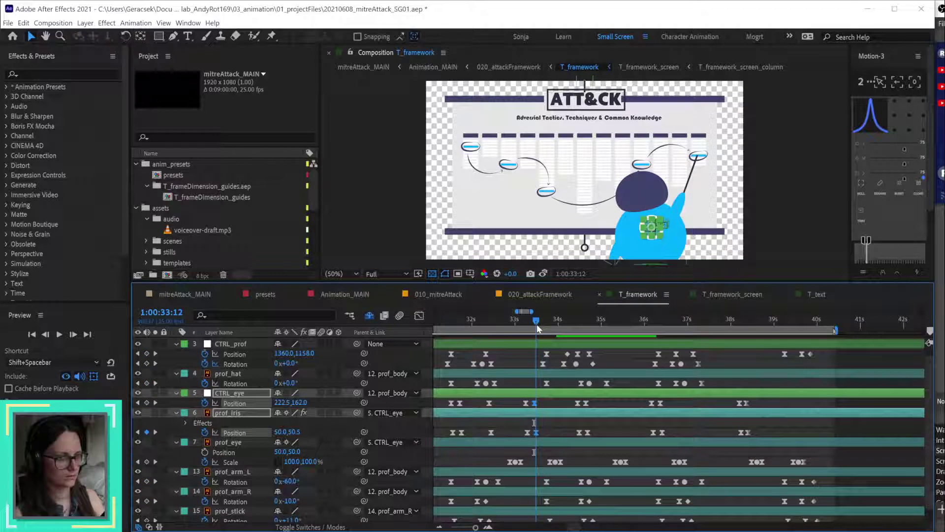
Step: Move prof_eye's blink Scale keyframes near 1:00:34 to start at 1:00:33:12 and preview them
left_click(550, 462)
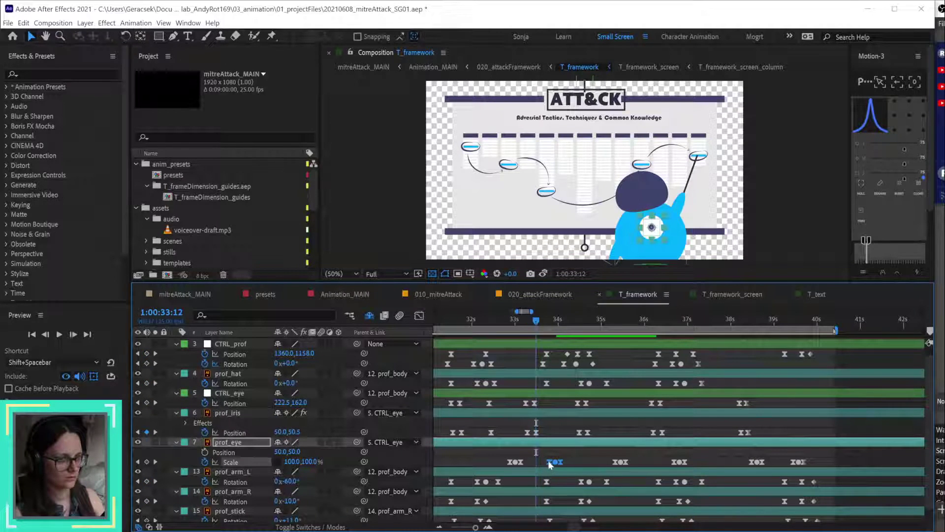
left_click_drag(547, 459, 536, 462)
left_click(562, 453)
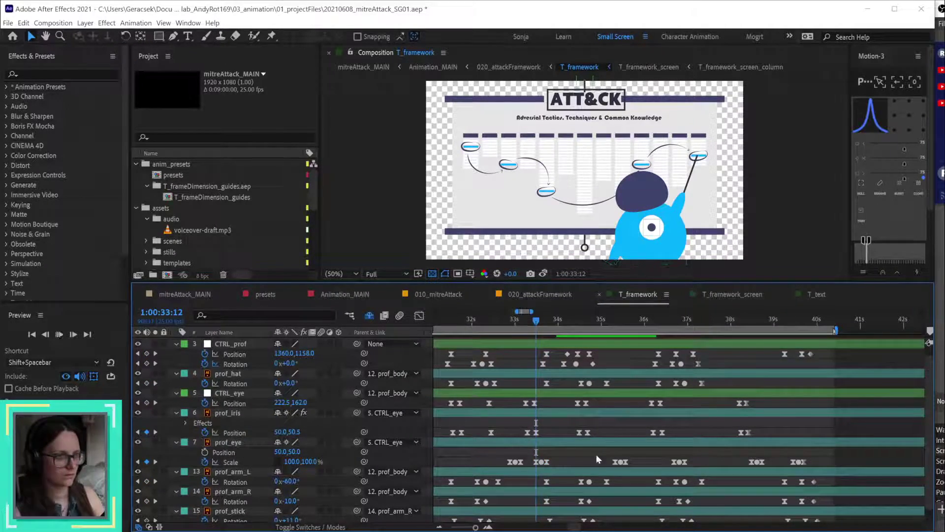
key("space")
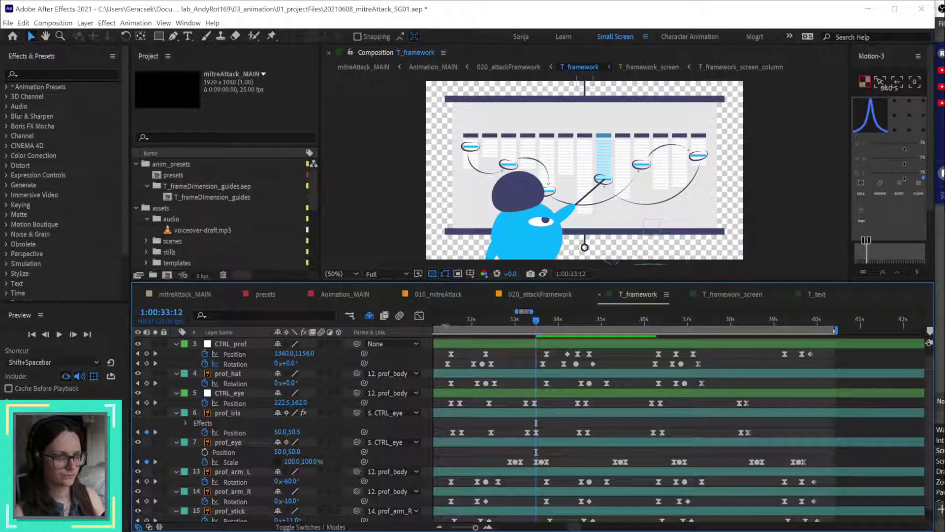
Step: Shift prof_eye's blink near 1:00:33 to start at 1:00:32:18 and the following blink to start at 1:00:33:22, checking playback and saving
left_click_drag(456, 319, 502, 333)
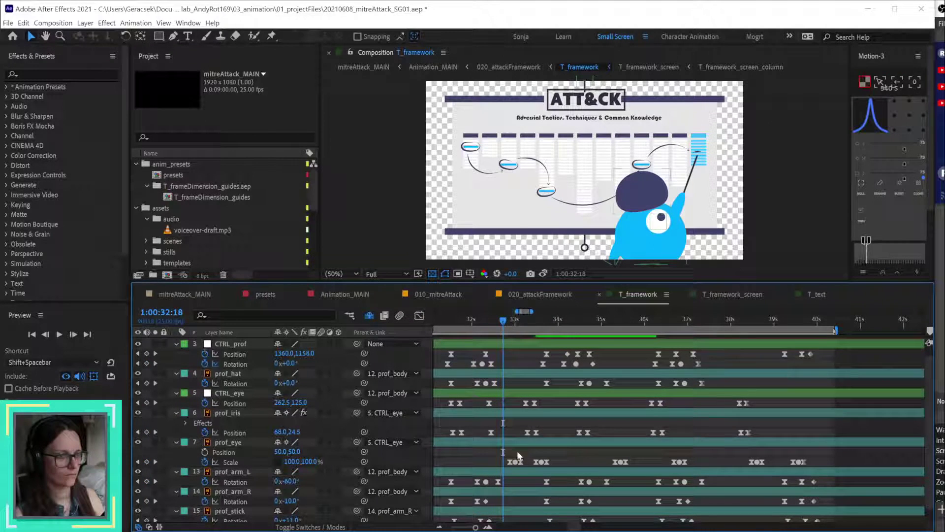
left_click_drag(525, 456, 502, 461)
left_click(505, 320)
left_click_drag(510, 321, 552, 324)
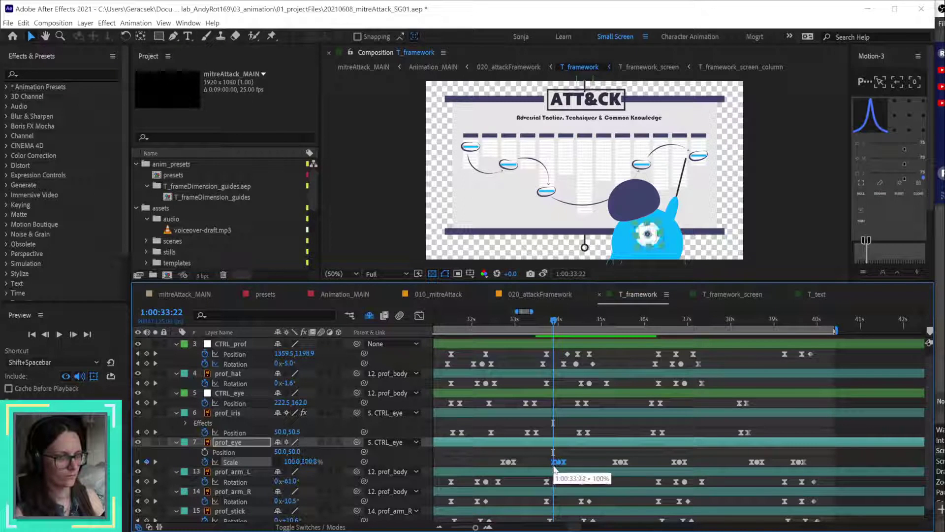
key("space")
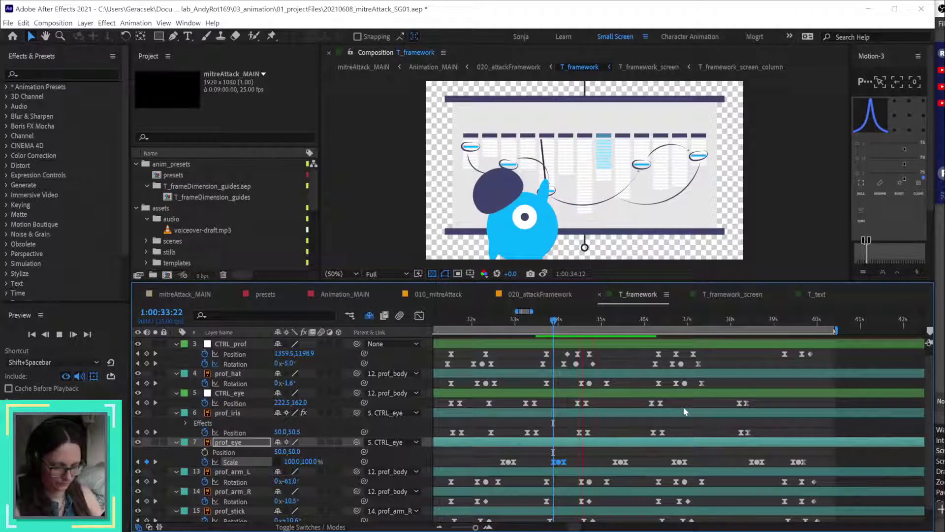
left_click(710, 453)
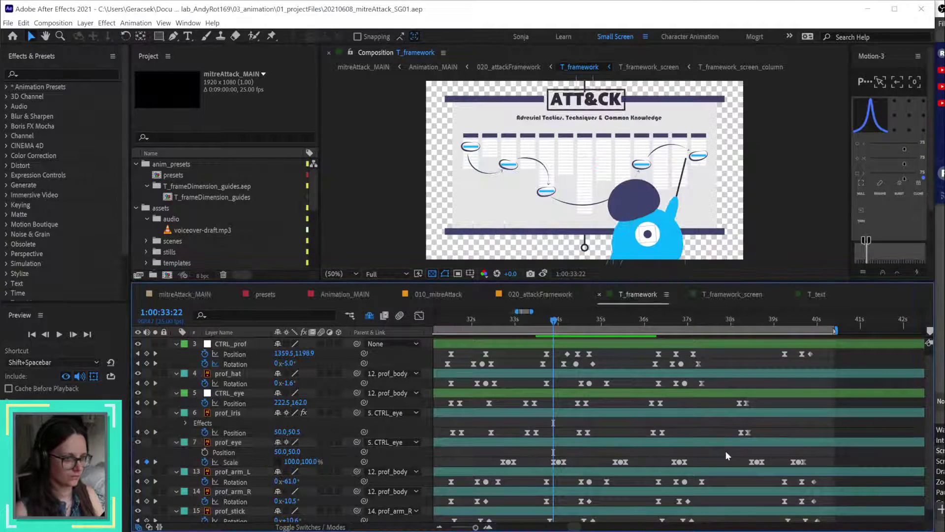
Step: Move prof_eye's blink at 1:00:33:22 to start at 1:00:33:18, and return the playhead to 1:00:22:00 after saving the project
scroll(744, 448, "down", 2)
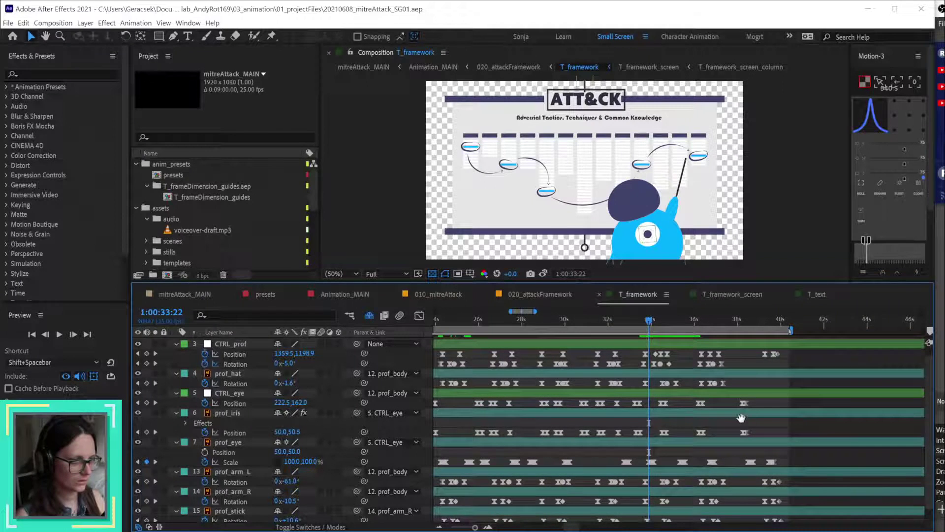
left_click_drag(740, 418, 817, 426)
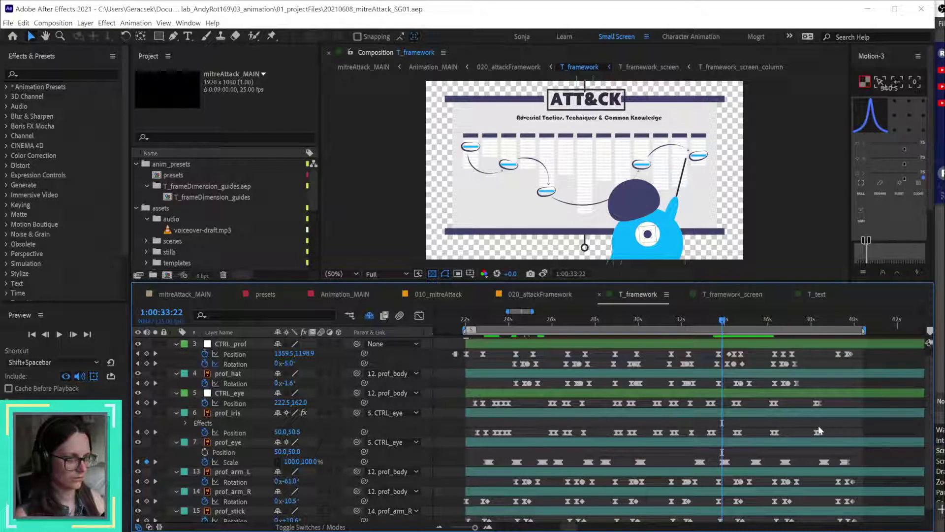
scroll(696, 411, "up", 2)
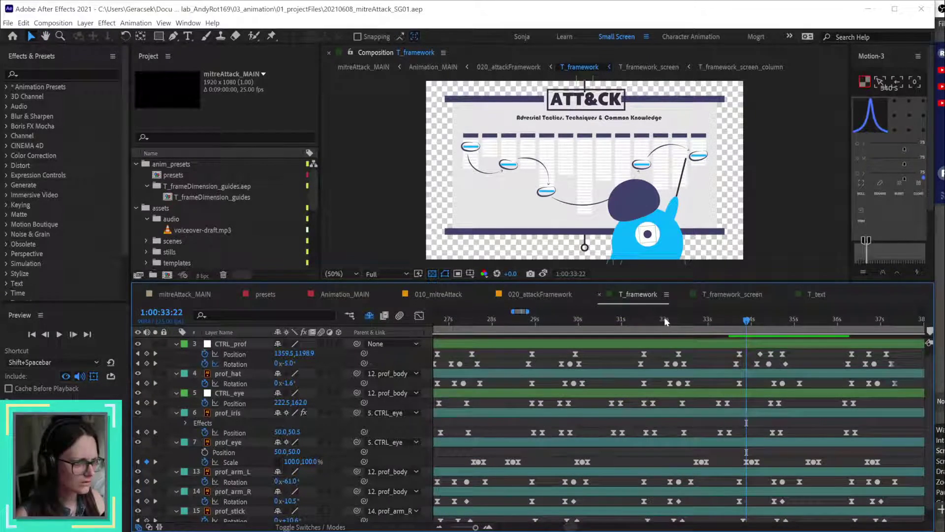
left_click_drag(665, 321, 740, 375)
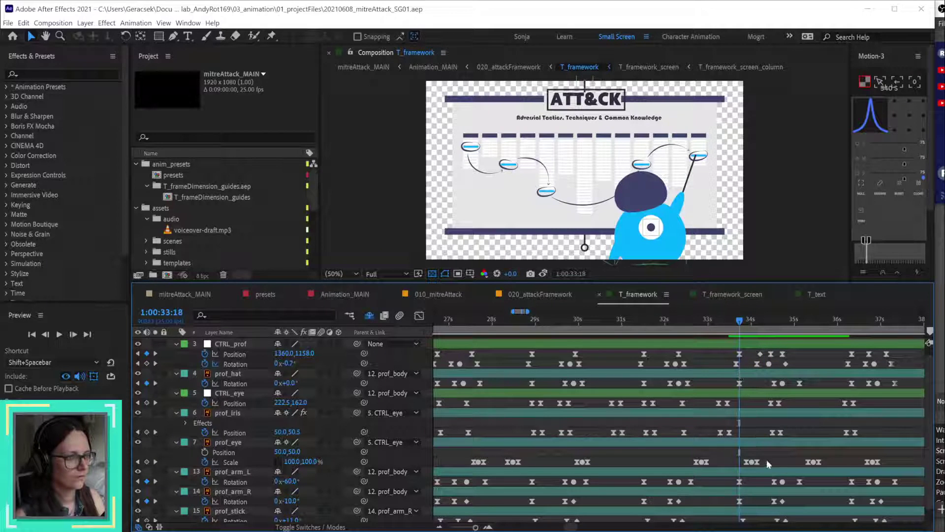
left_click_drag(752, 462, 740, 463)
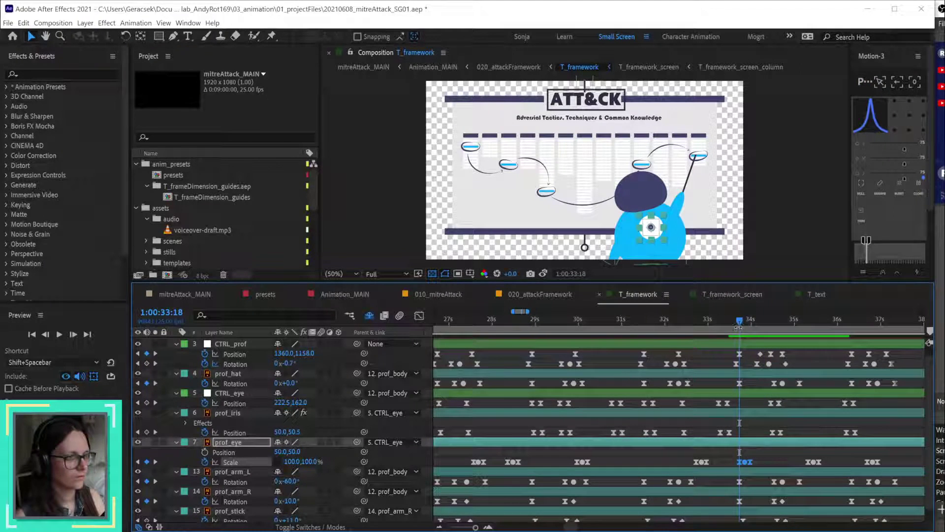
left_click_drag(738, 327, 811, 350)
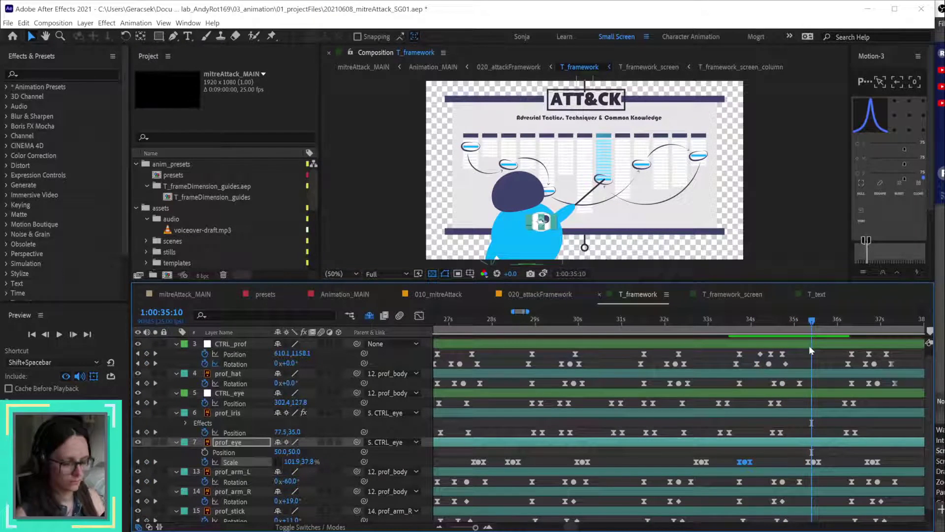
key("minus")
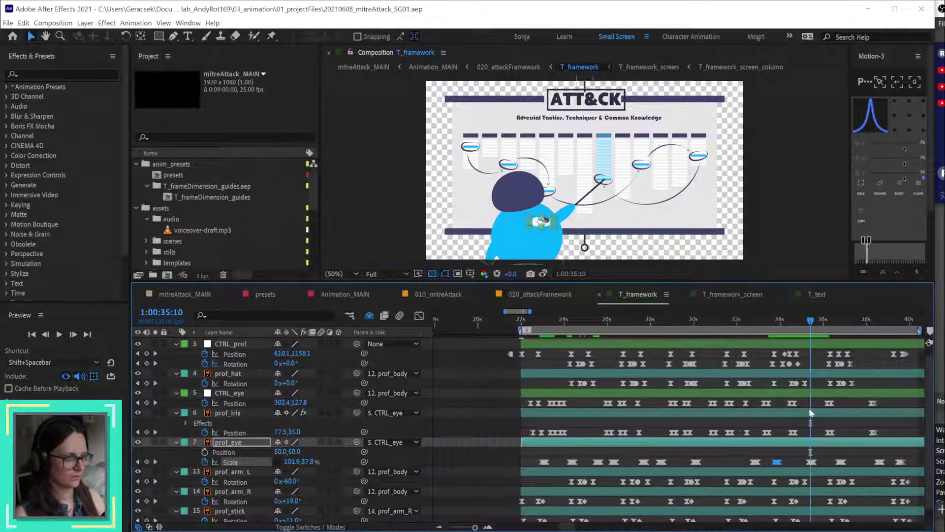
left_click(521, 324)
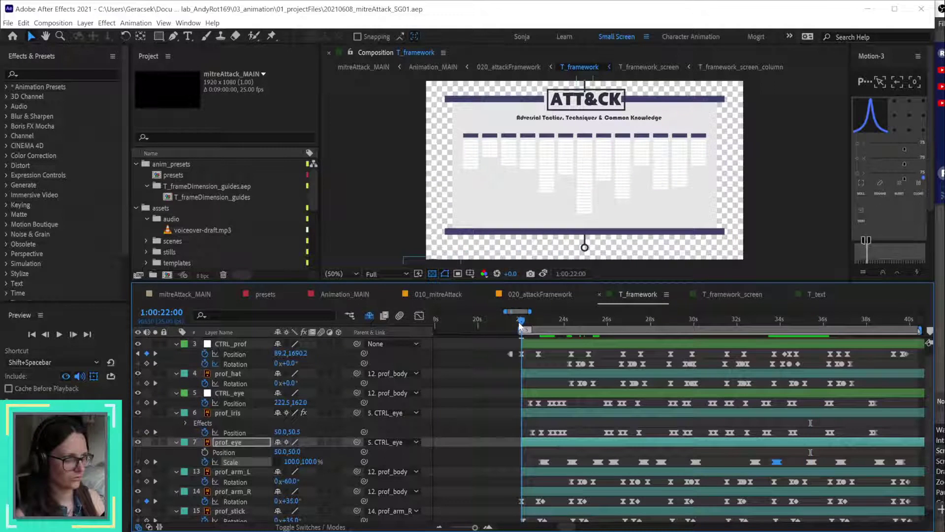
Step: Preview the professor's animation in T_framework from 1:00:22:00, then replay it with the composition viewer maximized and restore the layout
key("space")
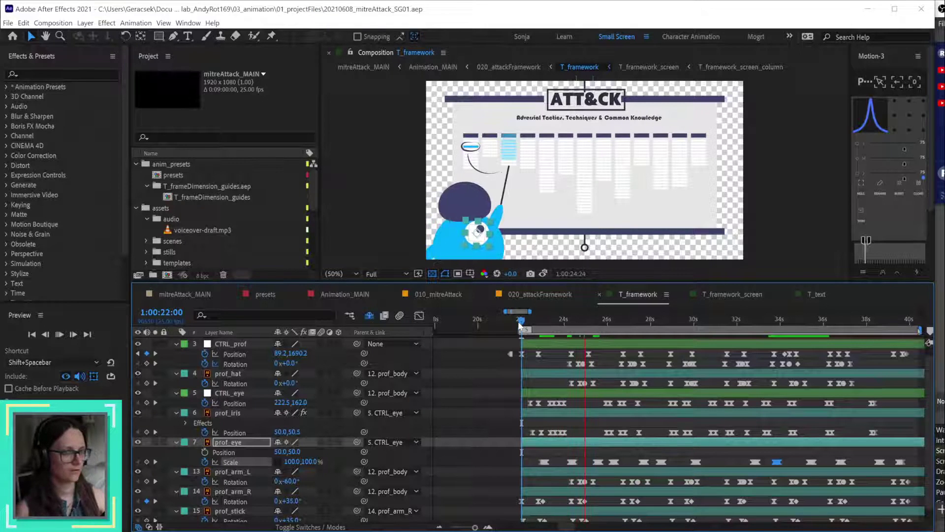
left_click(483, 401)
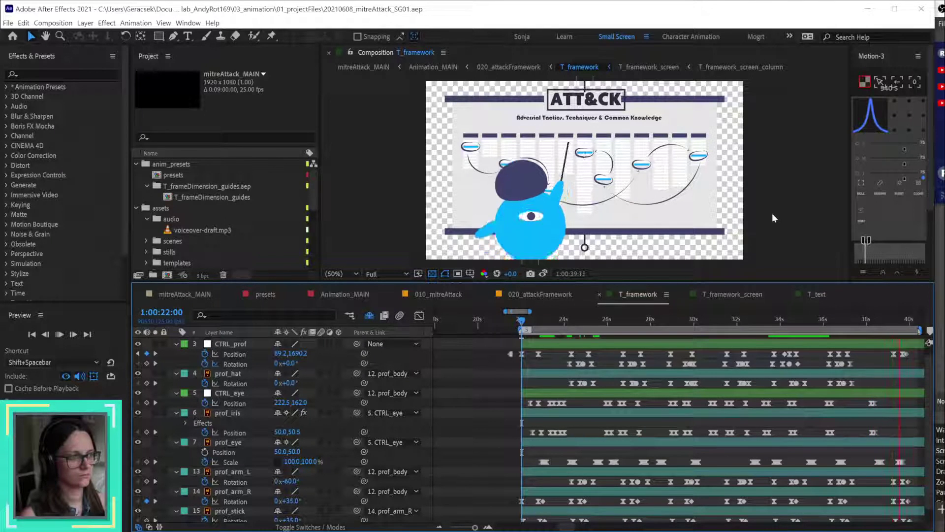
key("grave")
key("space")
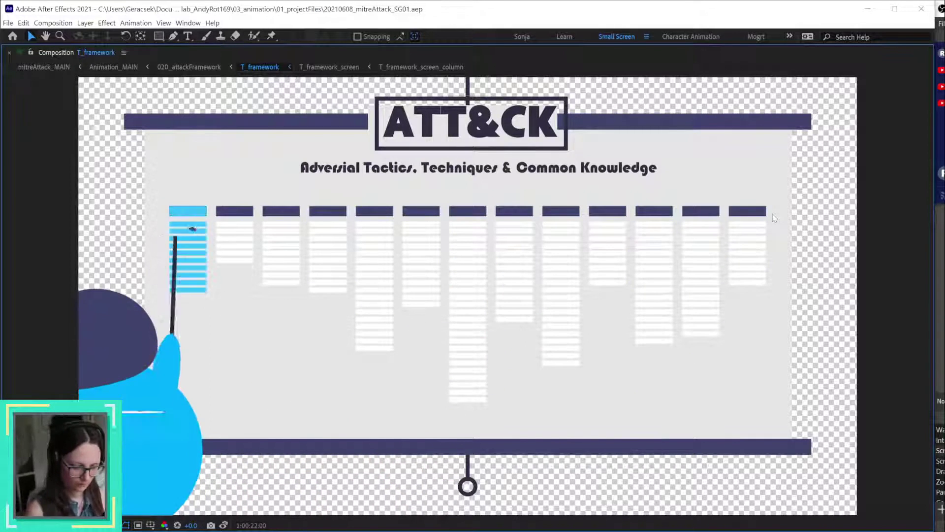
key("space")
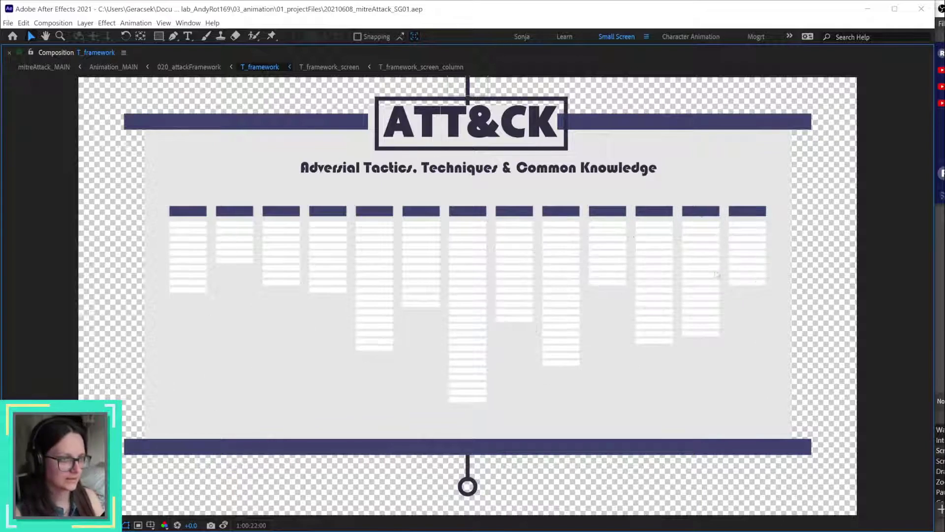
key("grave")
left_click(501, 411)
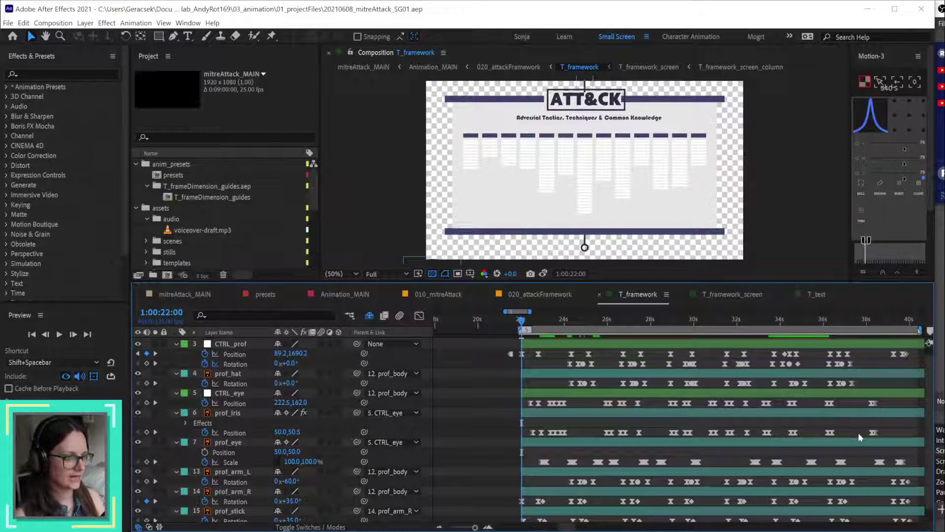
Step: Compare the T_framework timeline with 020_attackFramework and scrub past the professor's last keyframes to 1:00:50:05
scroll(859, 436, "down", 1)
left_click_drag(905, 388, 734, 396)
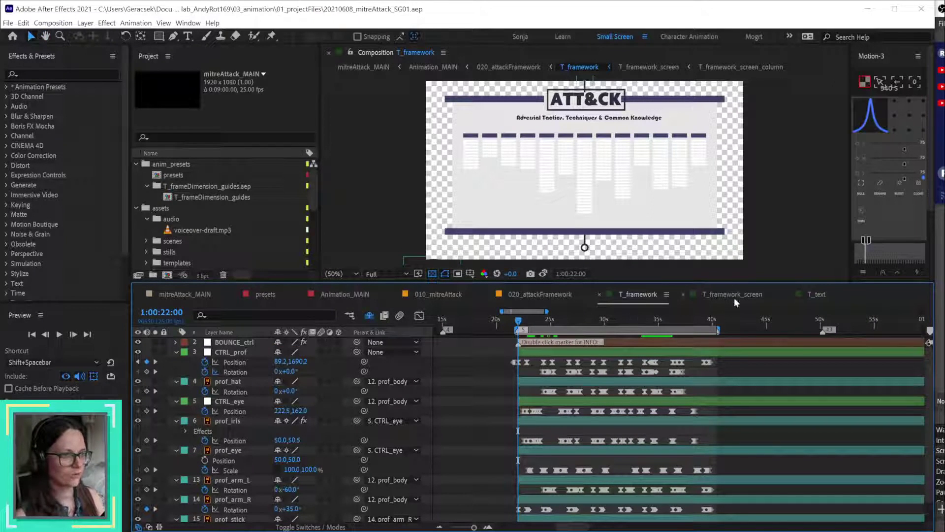
left_click(543, 294)
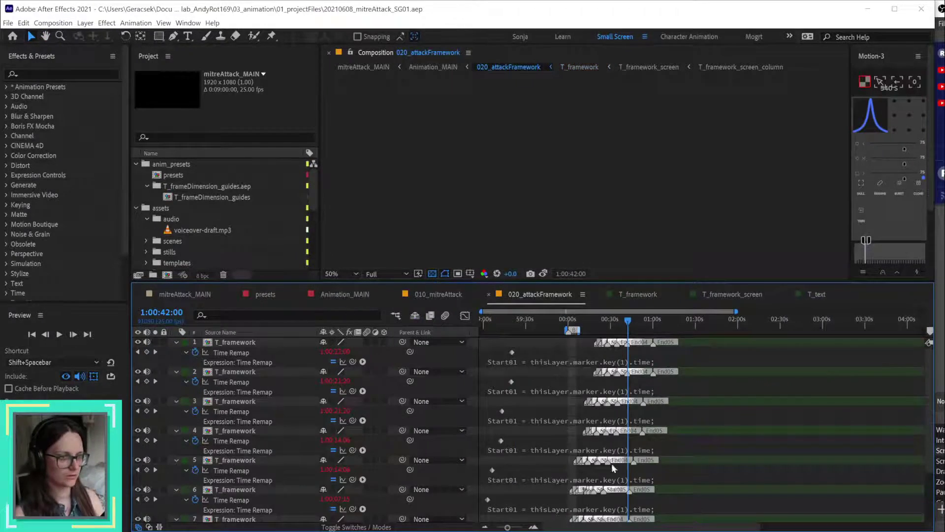
left_click(655, 293)
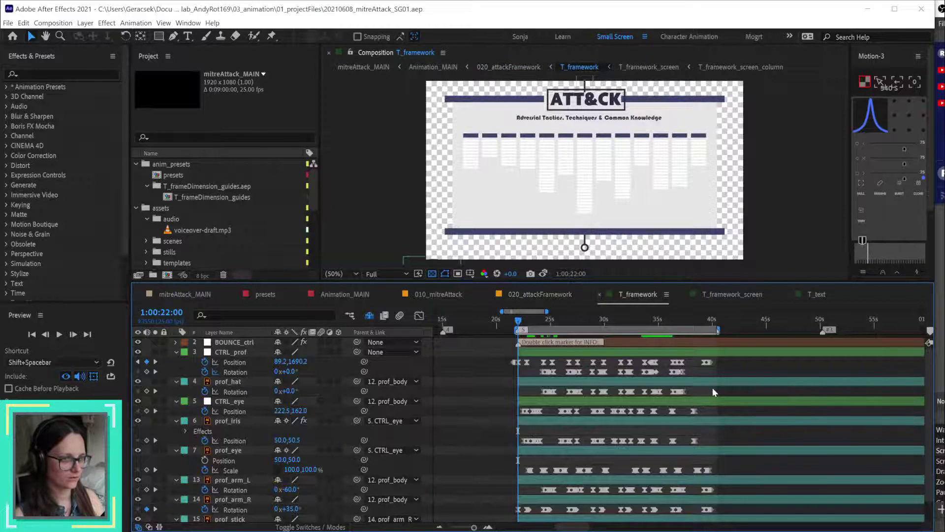
scroll(713, 387, "down", 5)
left_click(691, 321)
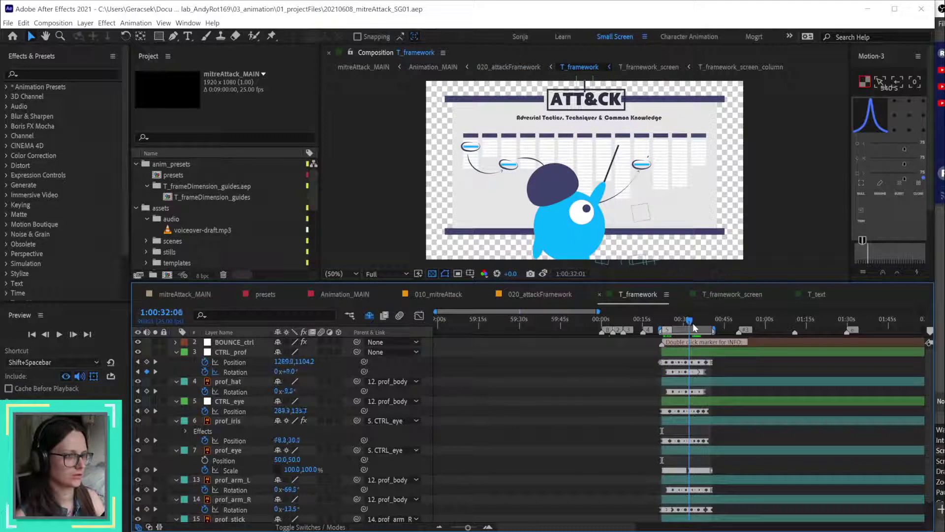
left_click_drag(693, 323, 738, 343)
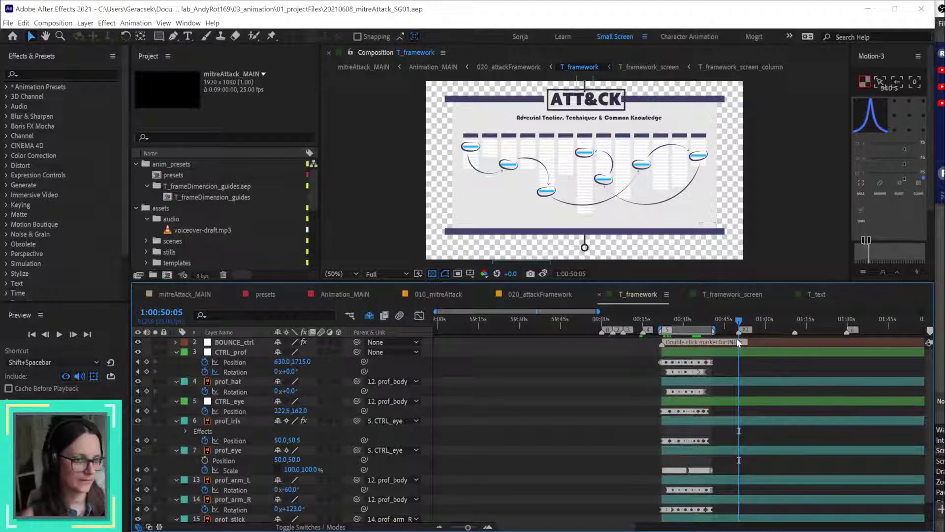
Step: Scrub 020_attackFramework from about 1:00:05:20 to 1:00:37:07 and examine the markers on its T_framework layers
left_click(539, 293)
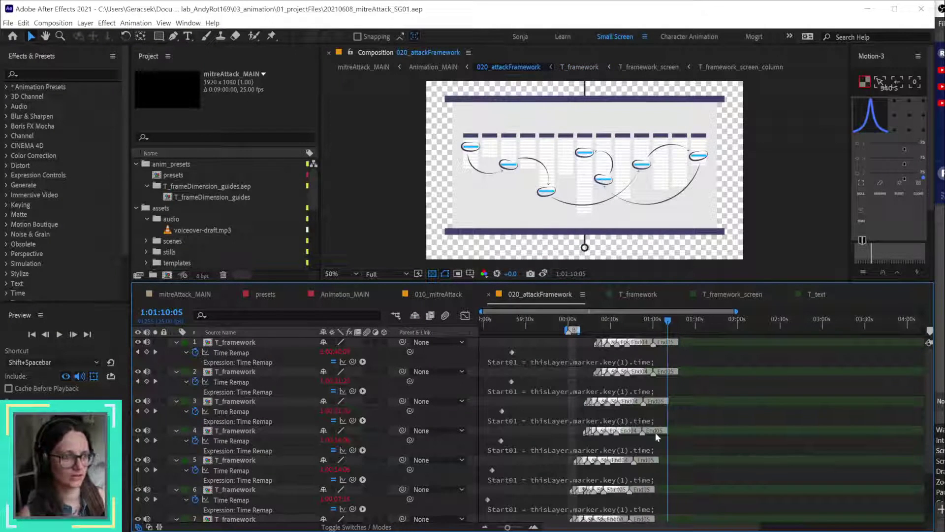
left_click(577, 321)
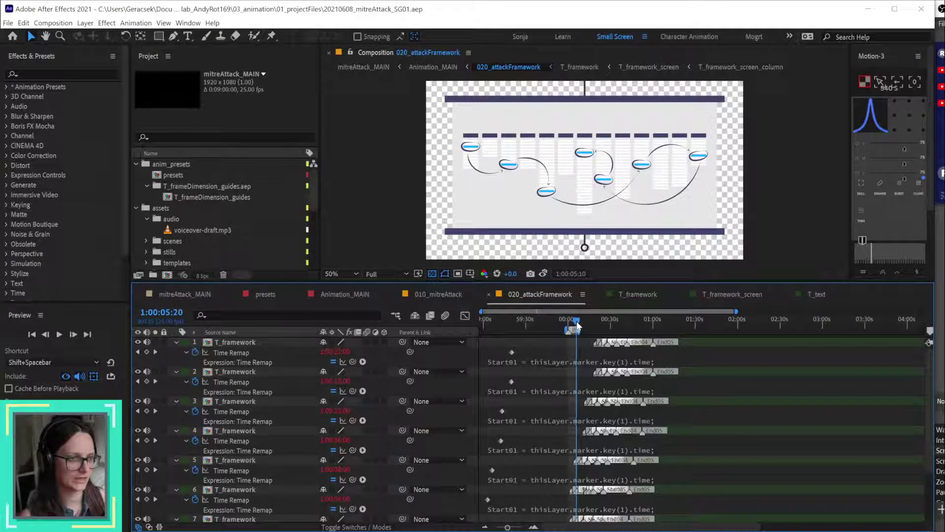
left_click_drag(576, 323, 621, 325)
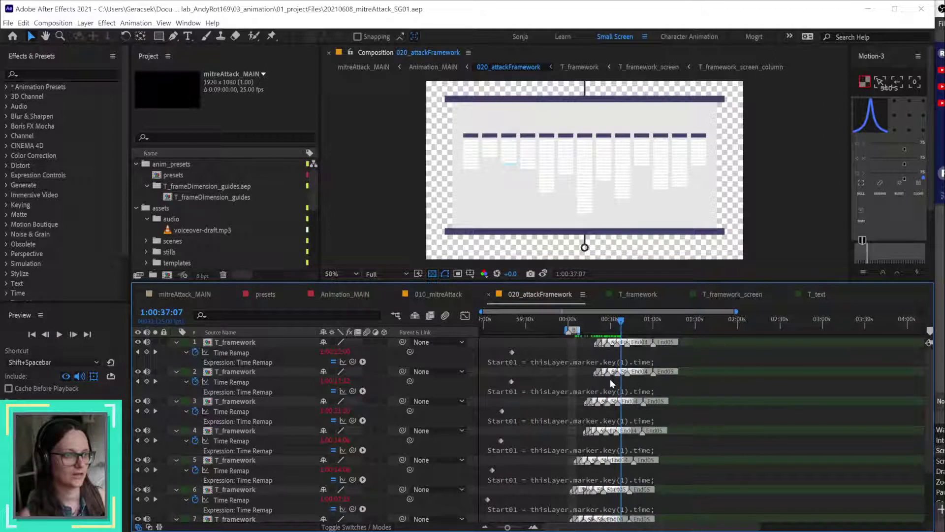
scroll(607, 380, "up", 4)
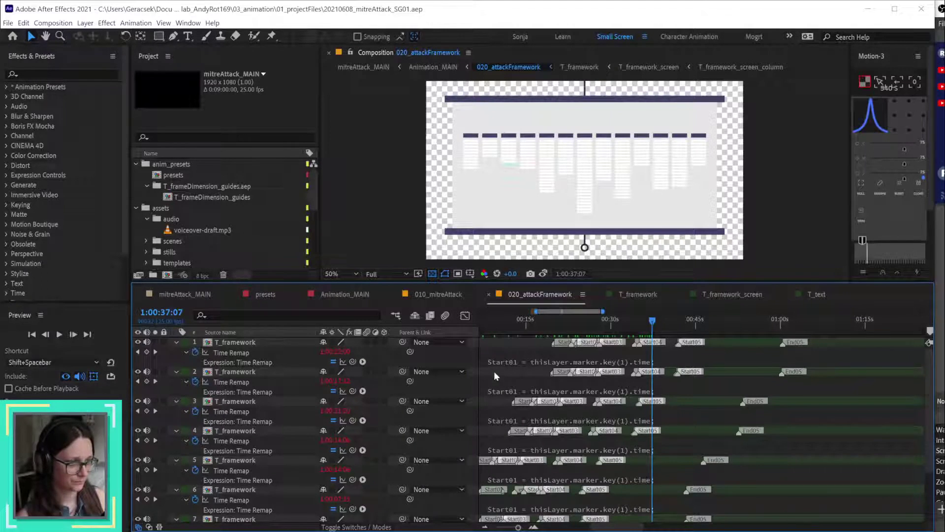
Step: Examine the Anim05 line in the first T_framework layer's Time Remap expression and scrub to the End05 marker at 1:01:00:09
left_click(519, 359)
scroll(463, 431, "down", 3)
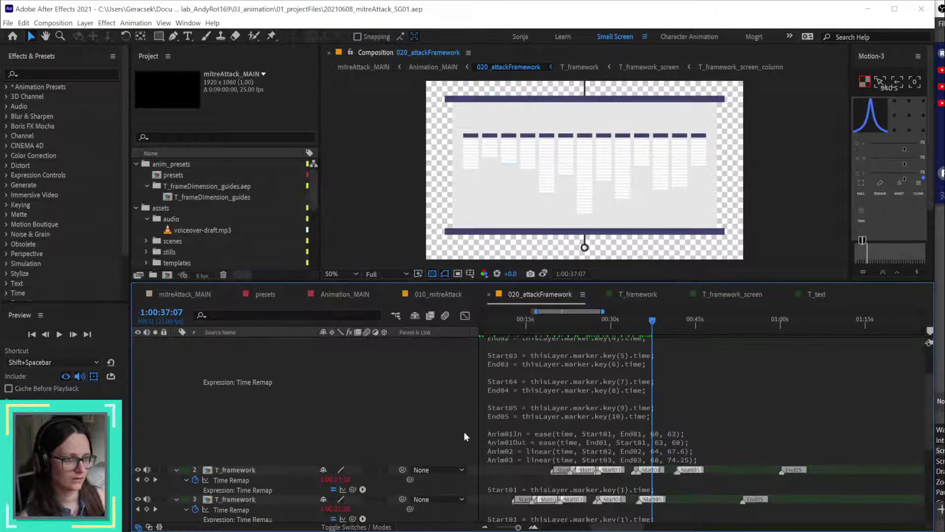
left_click(587, 426)
left_click(354, 456)
left_click(497, 495)
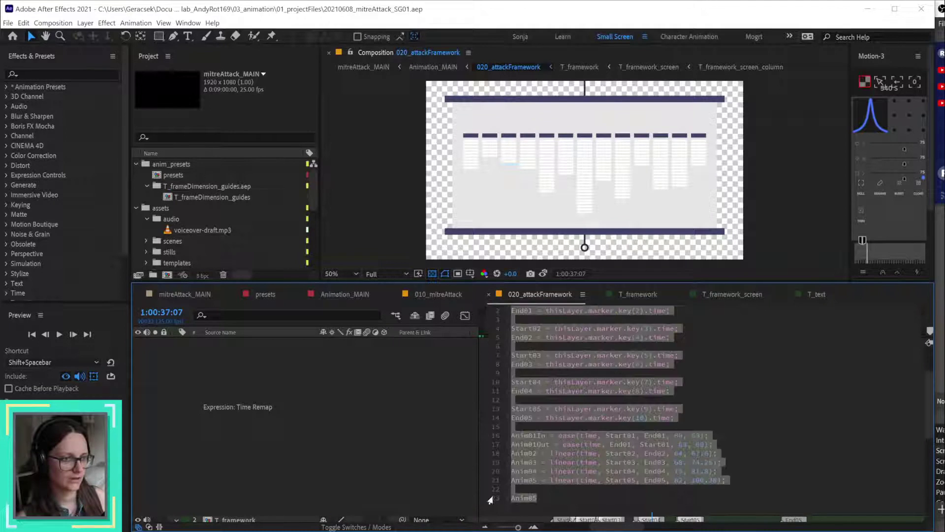
left_click(527, 500)
double_click(524, 498)
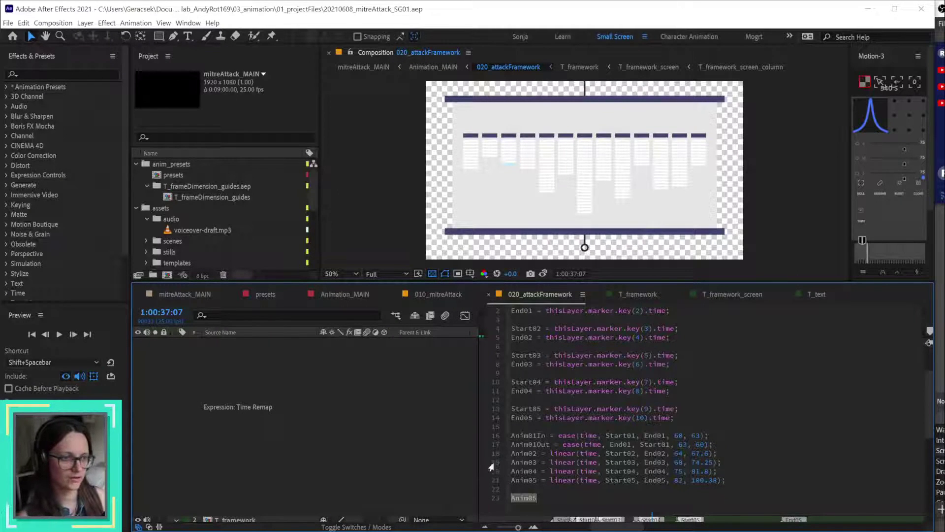
left_click_drag(727, 480, 515, 480)
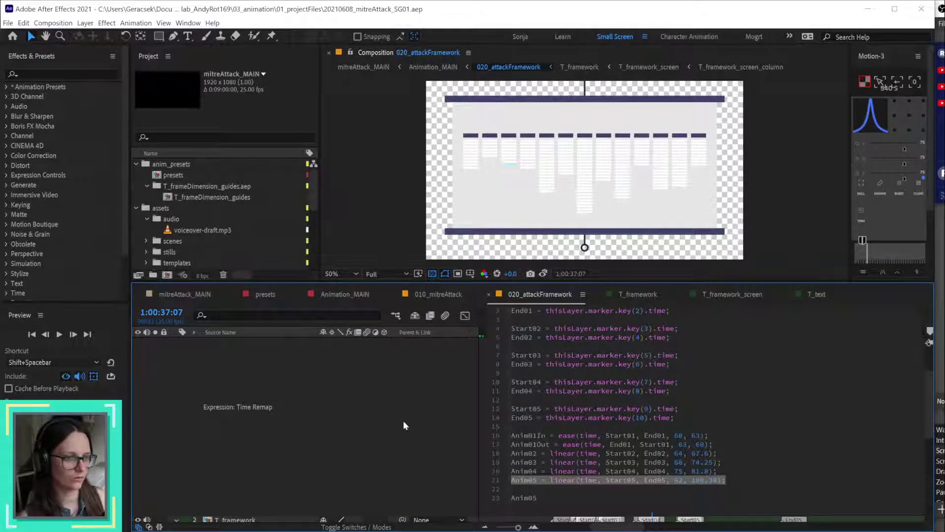
left_click(410, 419)
scroll(410, 424, "up", 2)
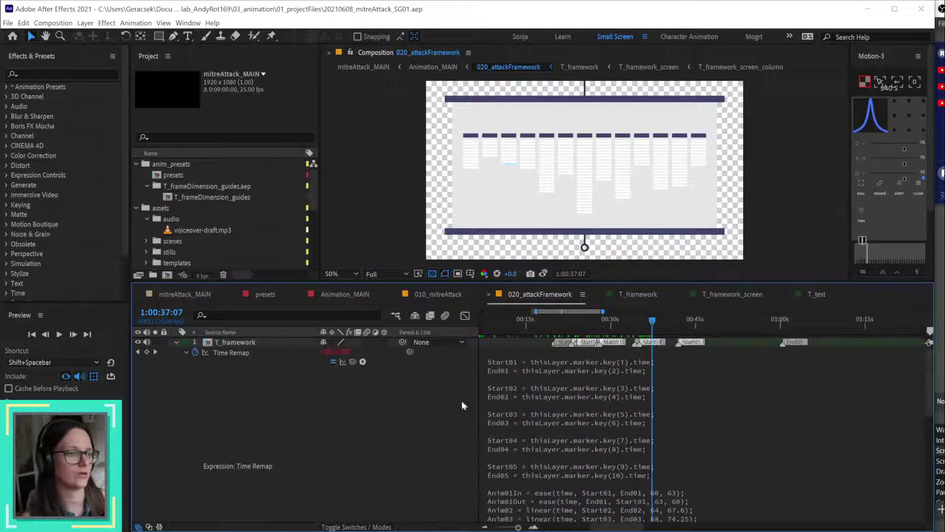
left_click_drag(652, 320, 779, 323)
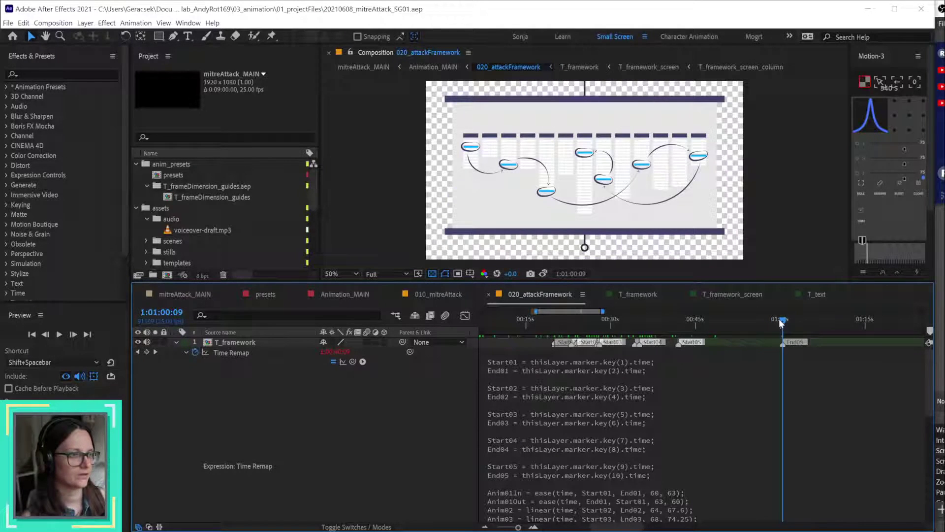